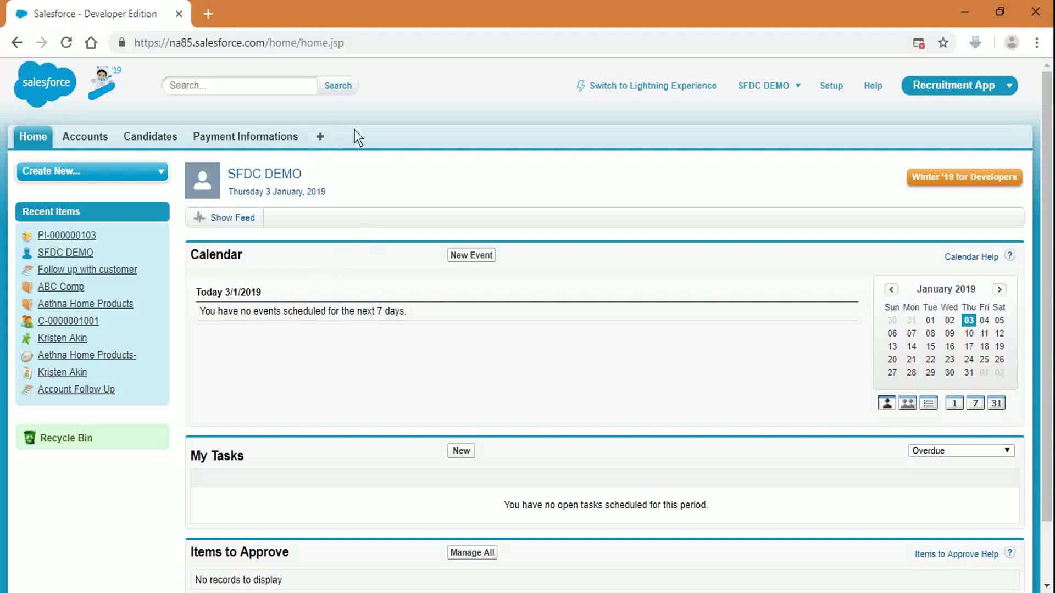
Open the tab customization for the Recruitment App and add Reports to its selected tabs
{"action": "left_click", "coordinate": [319, 142]}
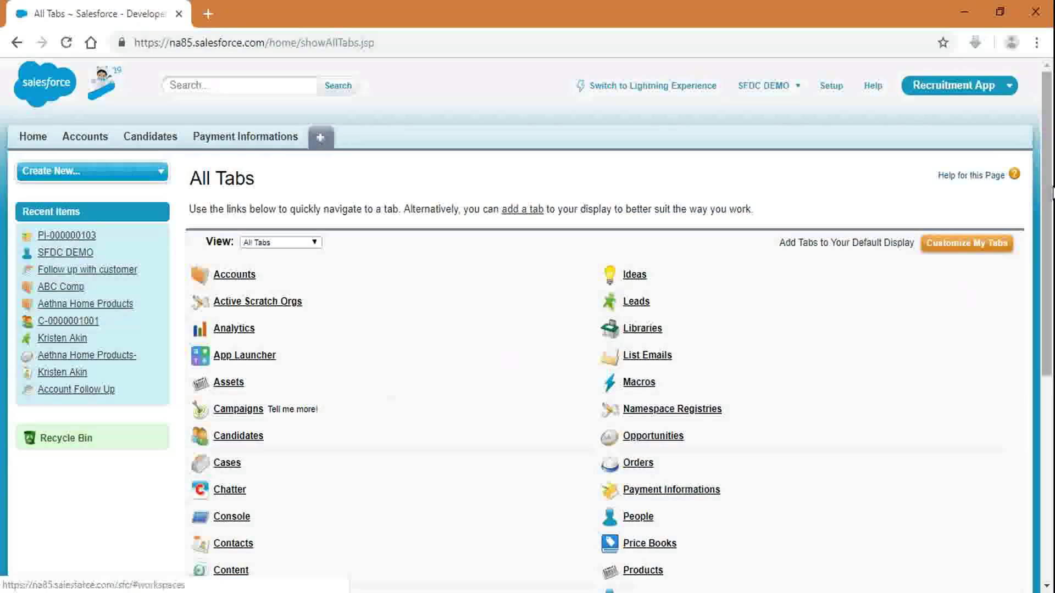
{"action": "left_click", "coordinate": [981, 243]}
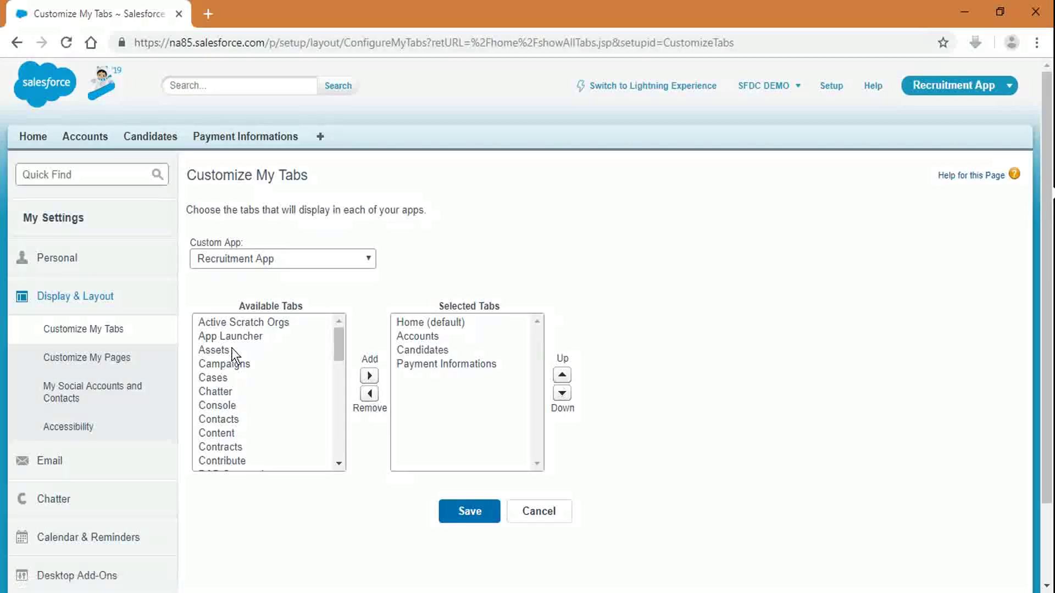
{"action": "left_click", "coordinate": [231, 337]}
{"action": "key", "text": "r"}
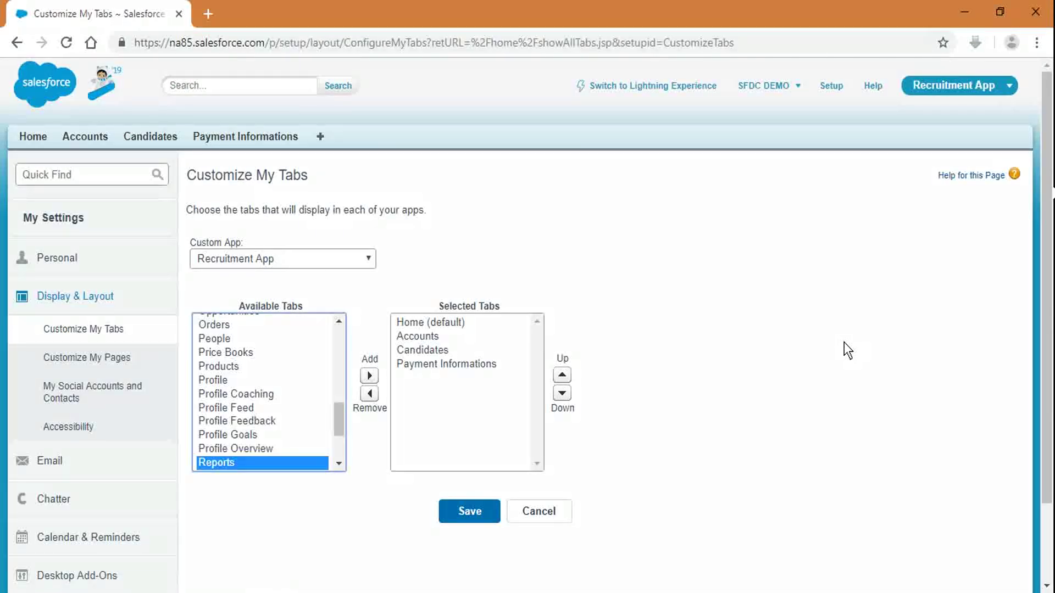
{"action": "left_click", "coordinate": [369, 377]}
Add Dashboards to the Recruitment App's selected tabs and save the tab customization
{"action": "left_click", "coordinate": [225, 352]}
{"action": "key", "text": "d"}
{"action": "key", "text": "d"}
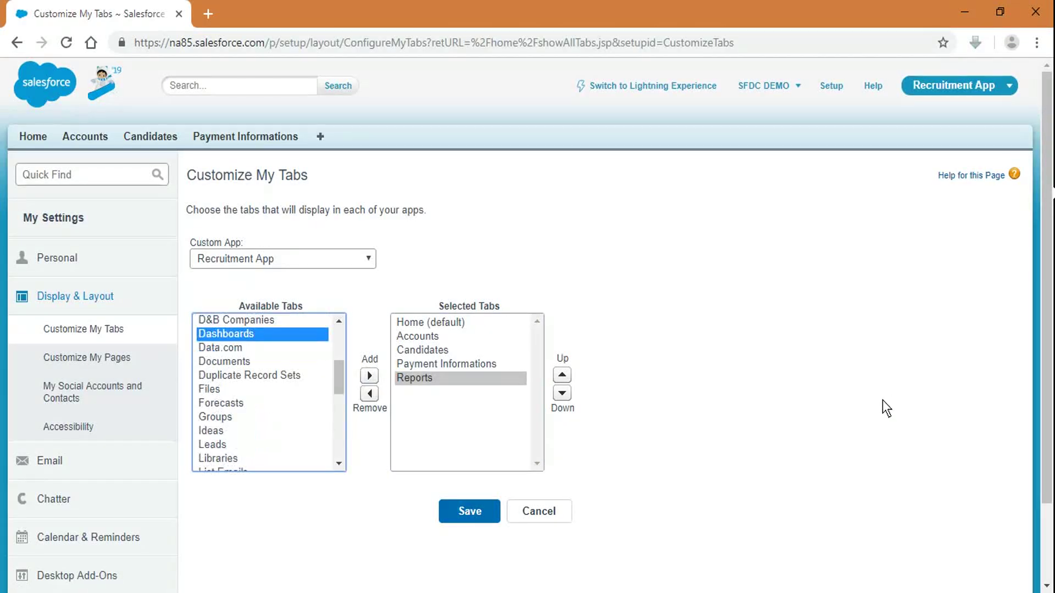
{"action": "left_click", "coordinate": [369, 377]}
{"action": "left_click", "coordinate": [477, 515]}
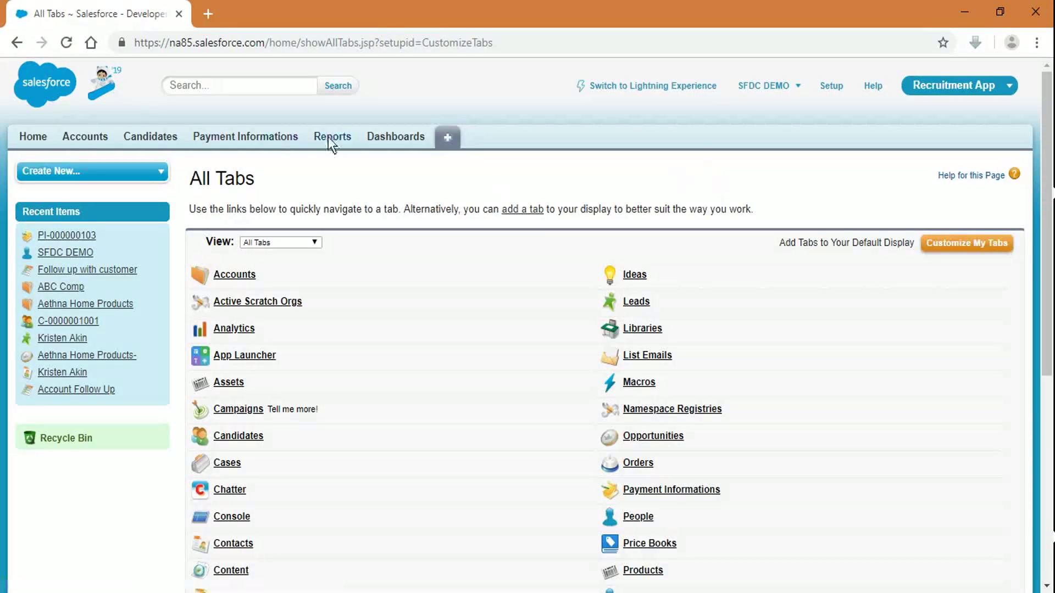
Open the Reports page, postpone the tour, and browse the Unfiled Public, Account and Contact, Opportunity and Lead report folders
{"action": "left_click", "coordinate": [325, 135]}
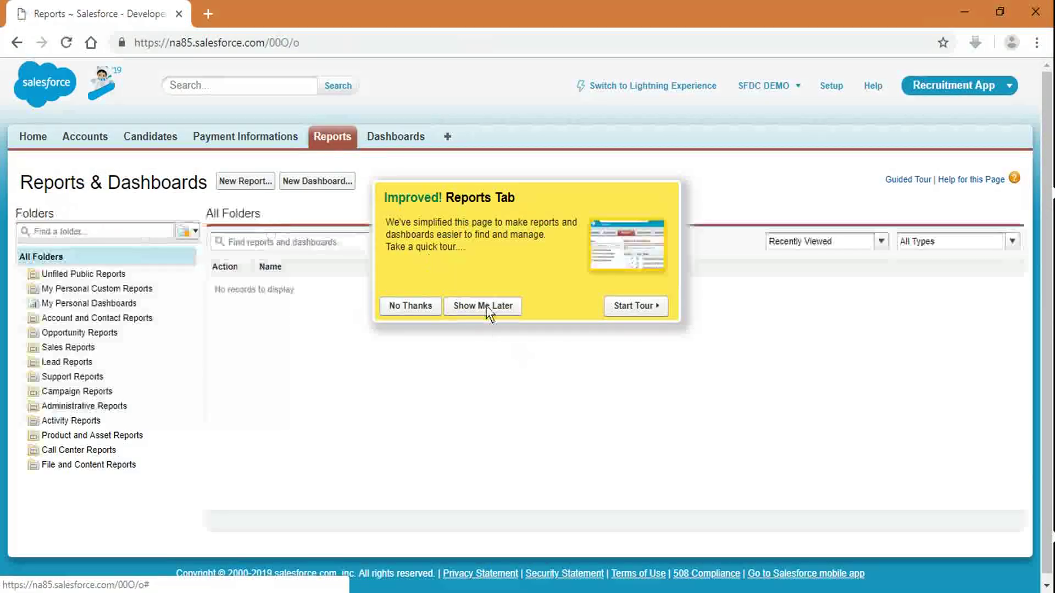
{"action": "left_click", "coordinate": [485, 311]}
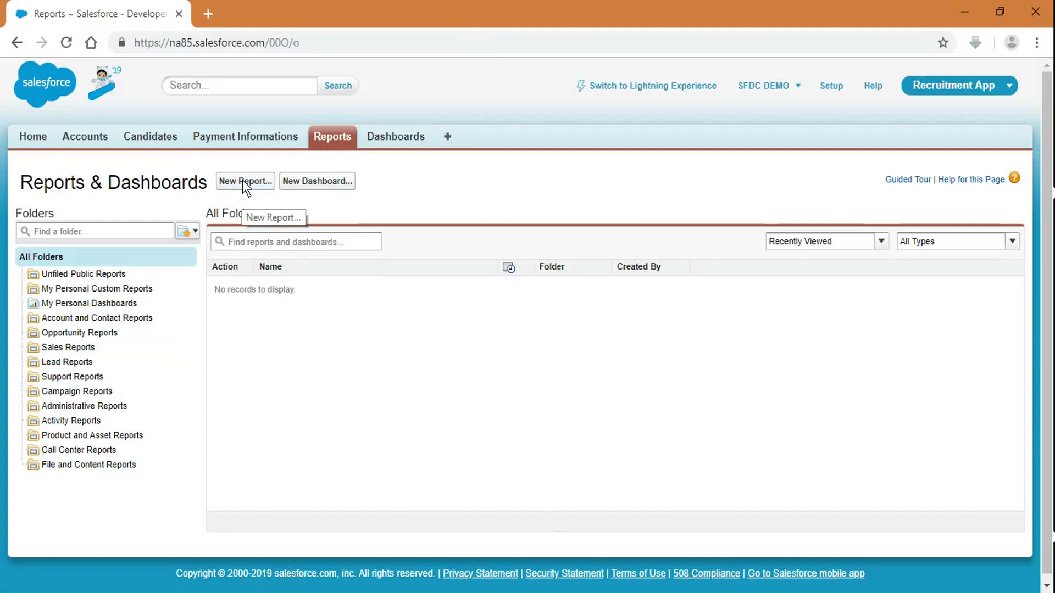
{"action": "left_click", "coordinate": [86, 274]}
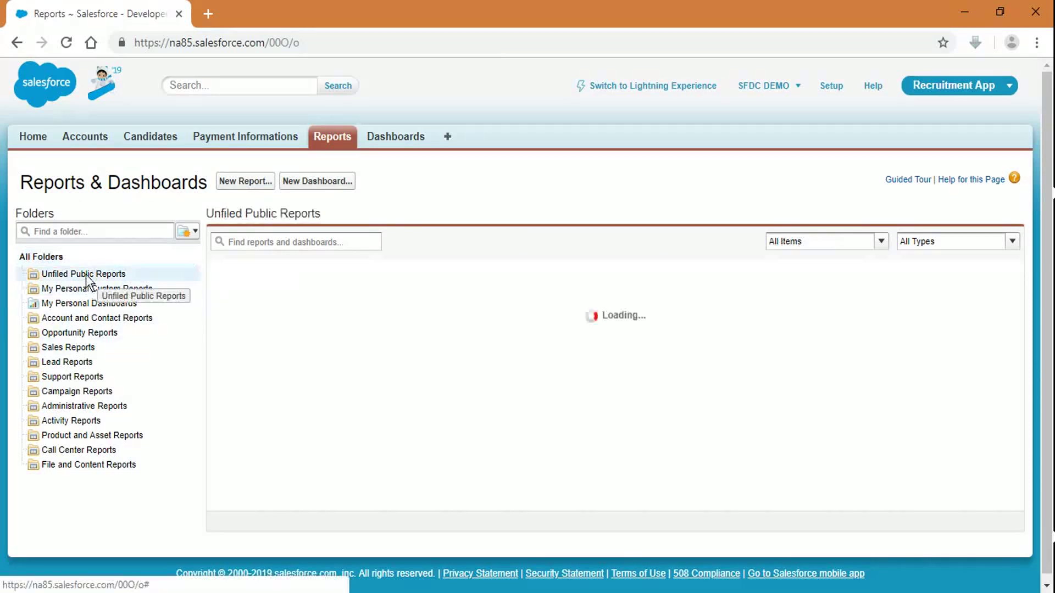
{"action": "left_click", "coordinate": [83, 320]}
{"action": "left_click", "coordinate": [75, 334]}
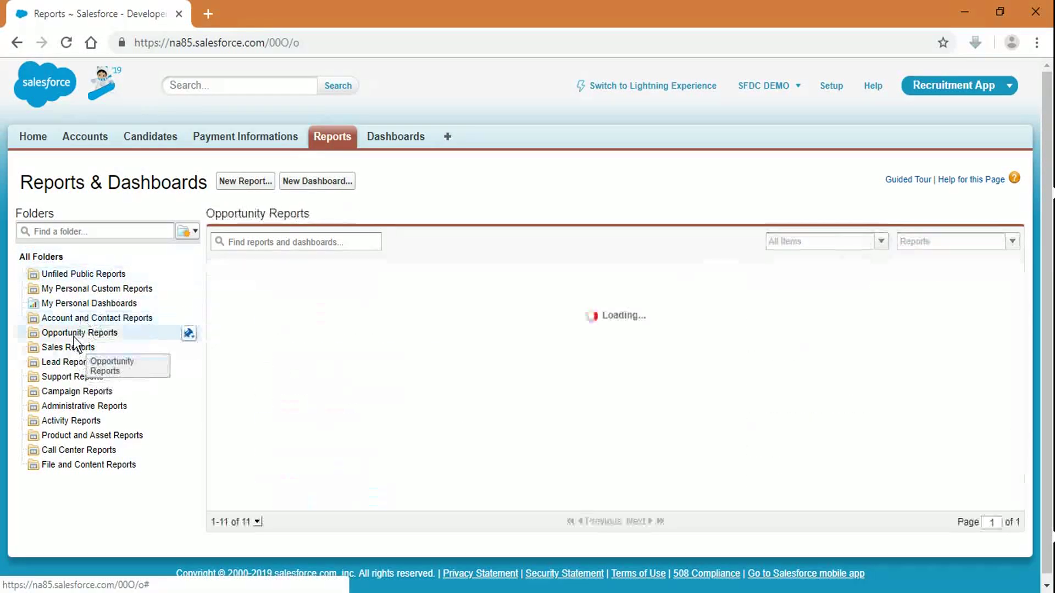
{"action": "left_click", "coordinate": [74, 364]}
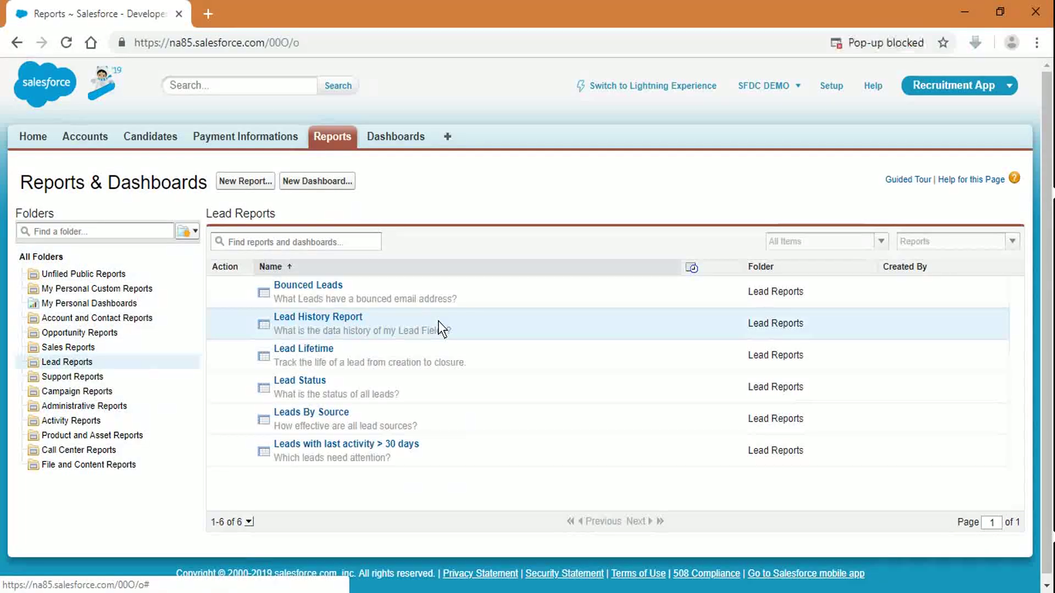
{"action": "left_click", "coordinate": [92, 273]}
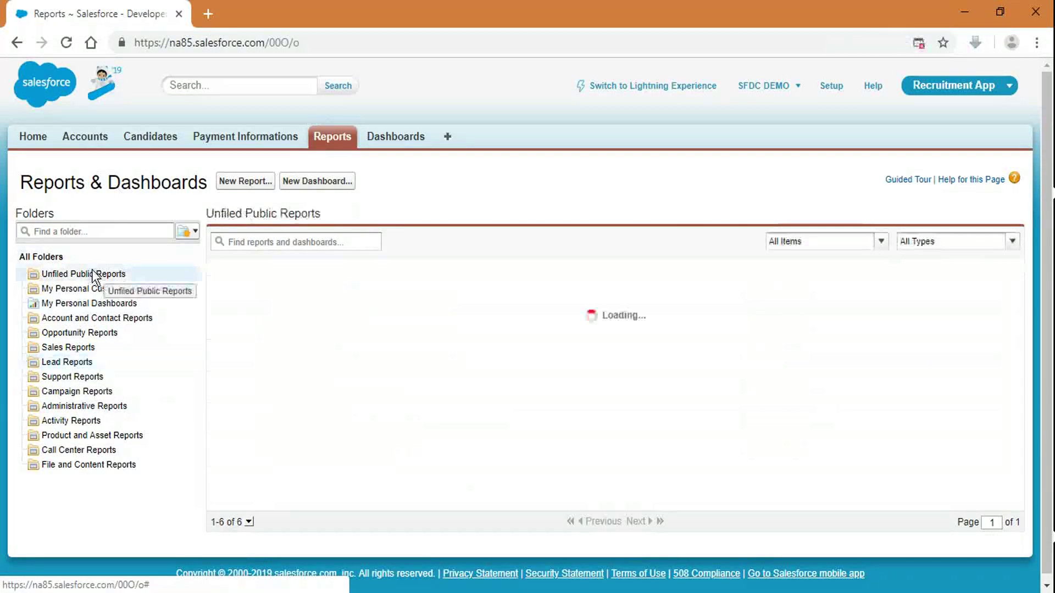
{"action": "left_click", "coordinate": [239, 185]}
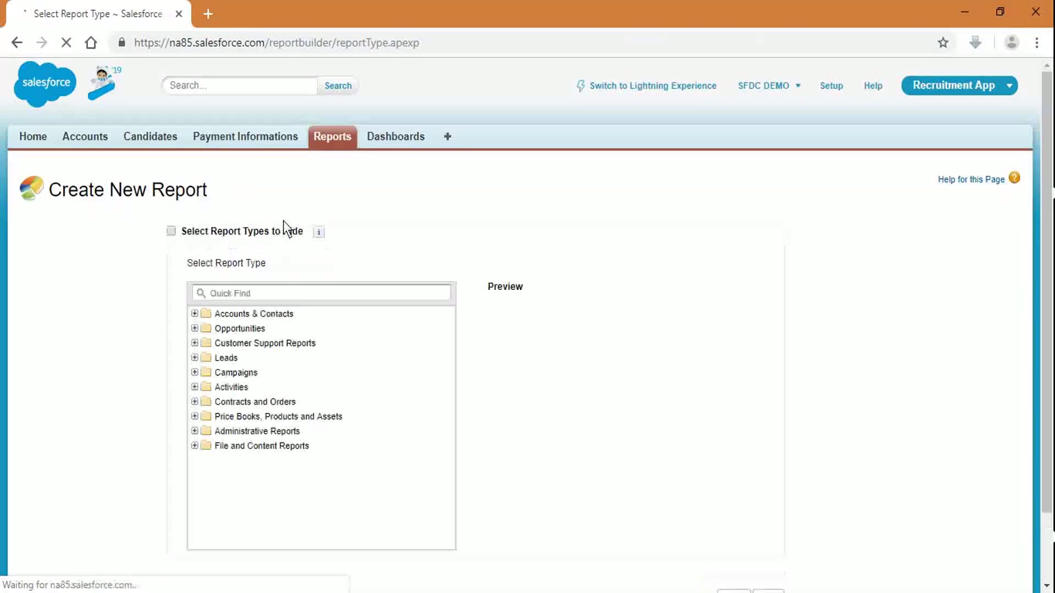
{"action": "scroll", "coordinate": [764, 505], "scroll_direction": "down", "scroll_amount": 2}
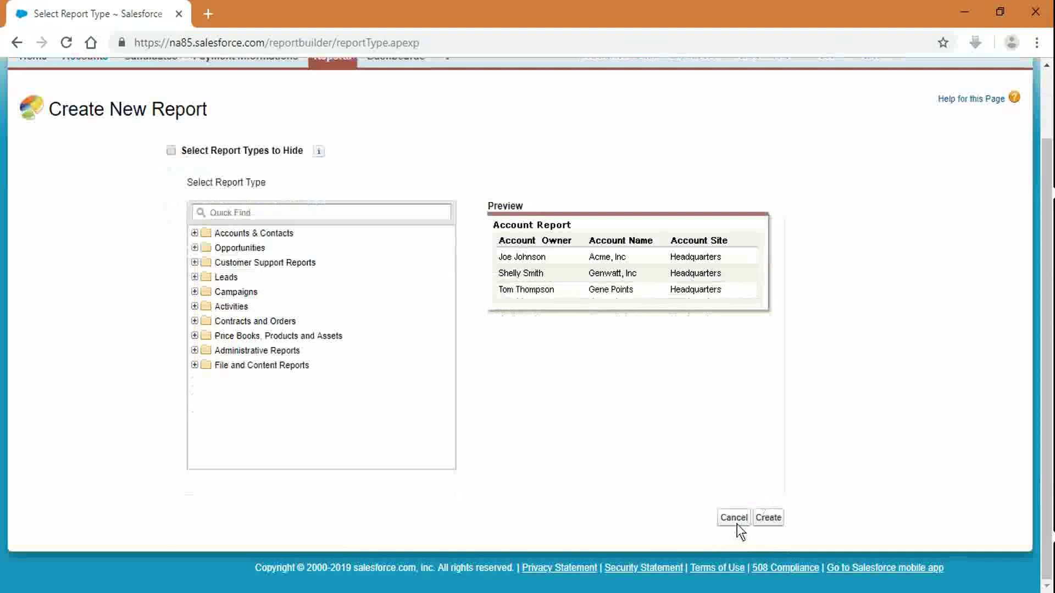
{"action": "left_click", "coordinate": [737, 523]}
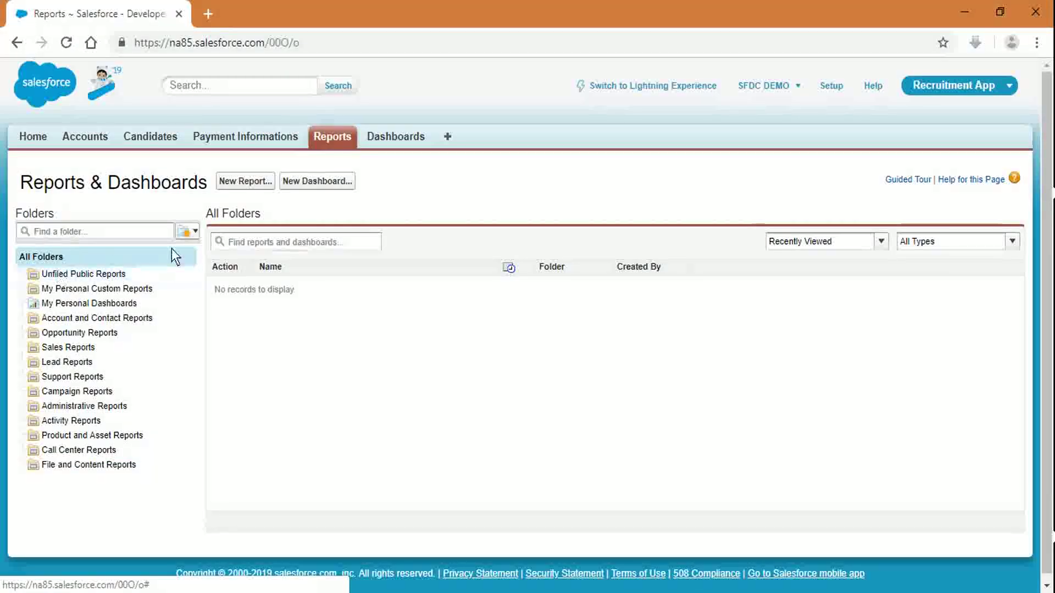
Create and save a new report folder labelled "Candidate and Payments Folder", keeping the automatically filled unique name
{"action": "left_click", "coordinate": [183, 232]}
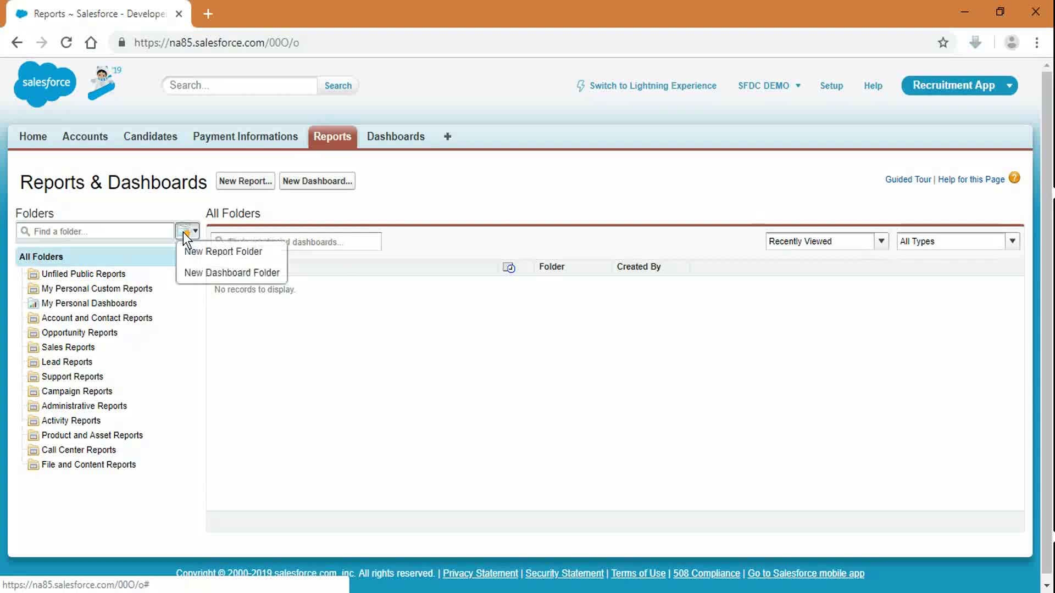
{"action": "left_click", "coordinate": [198, 253]}
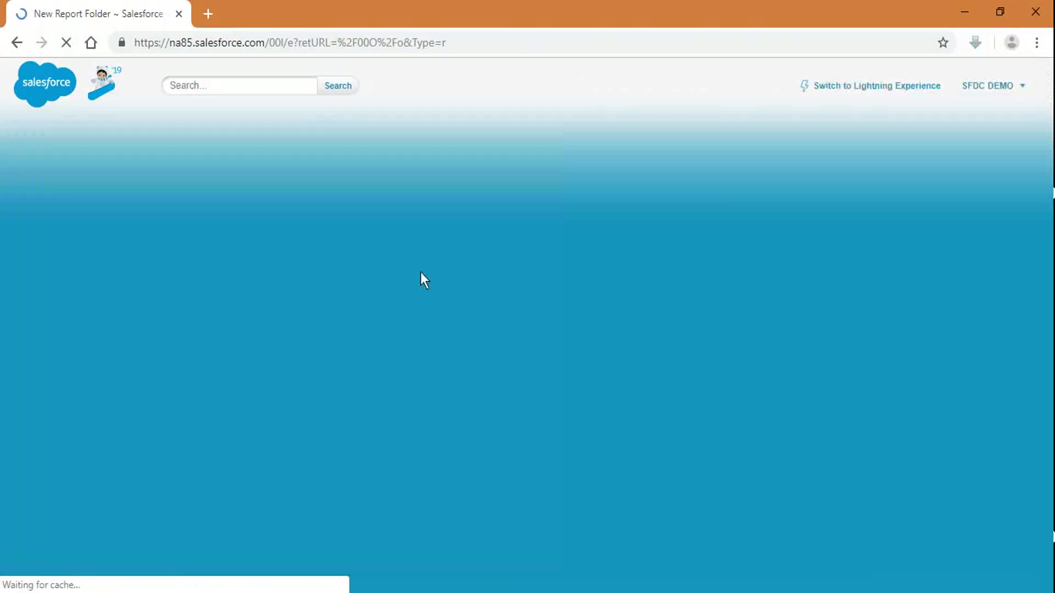
{"action": "left_click", "coordinate": [368, 277]}
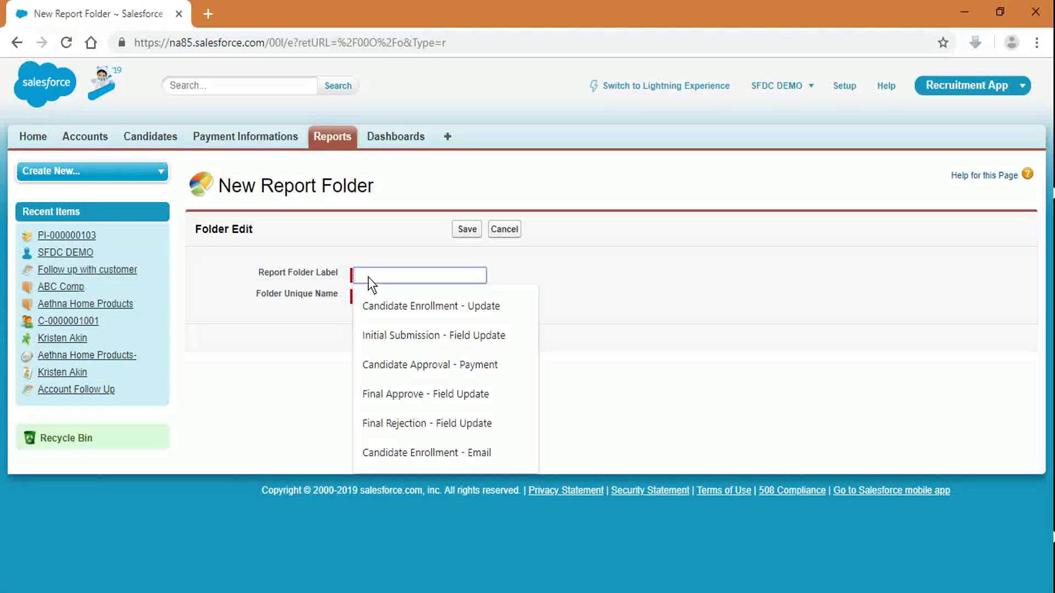
{"action": "type", "text": "Ca"}
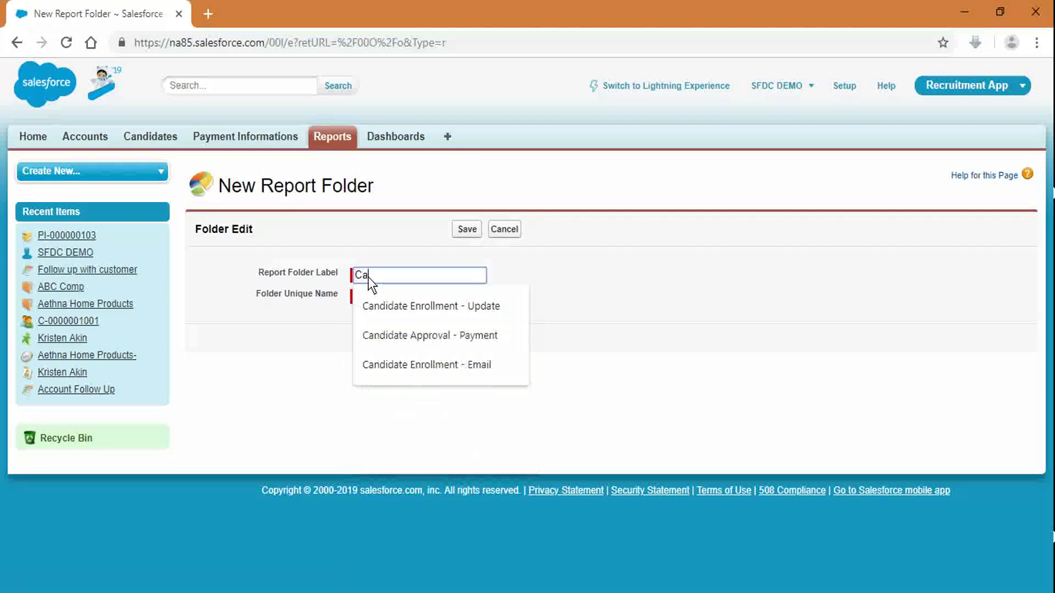
{"action": "type", "text": "ndidate and "}
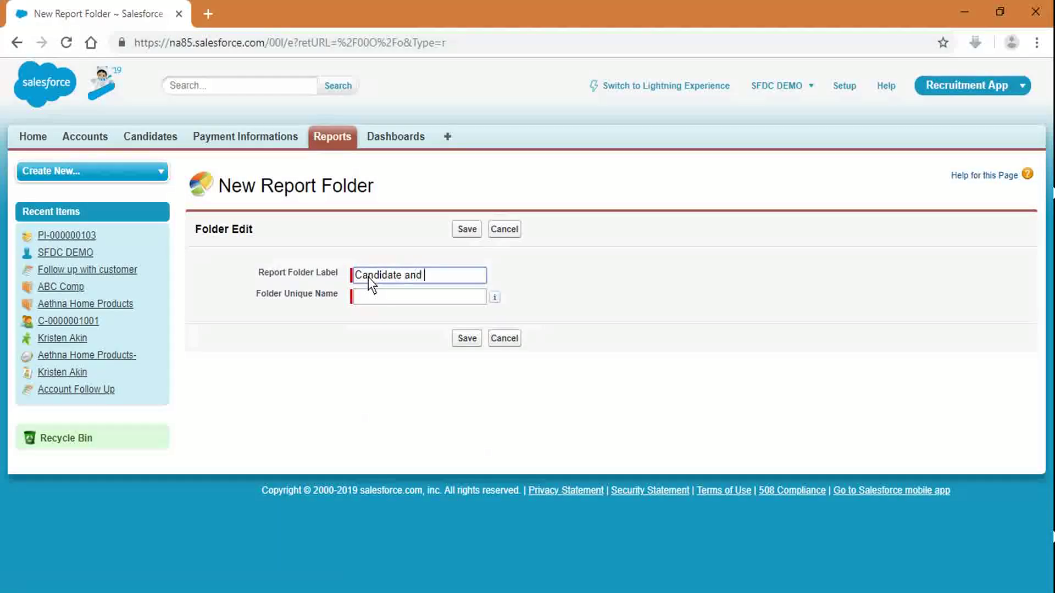
{"action": "type", "text": "Payments Folder"}
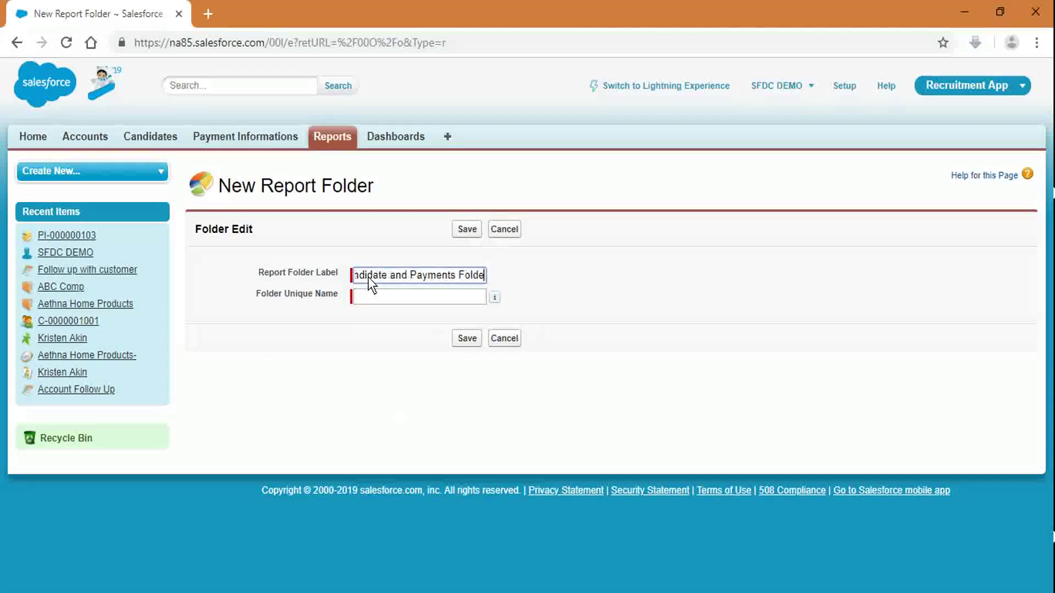
{"action": "key", "text": "Tab"}
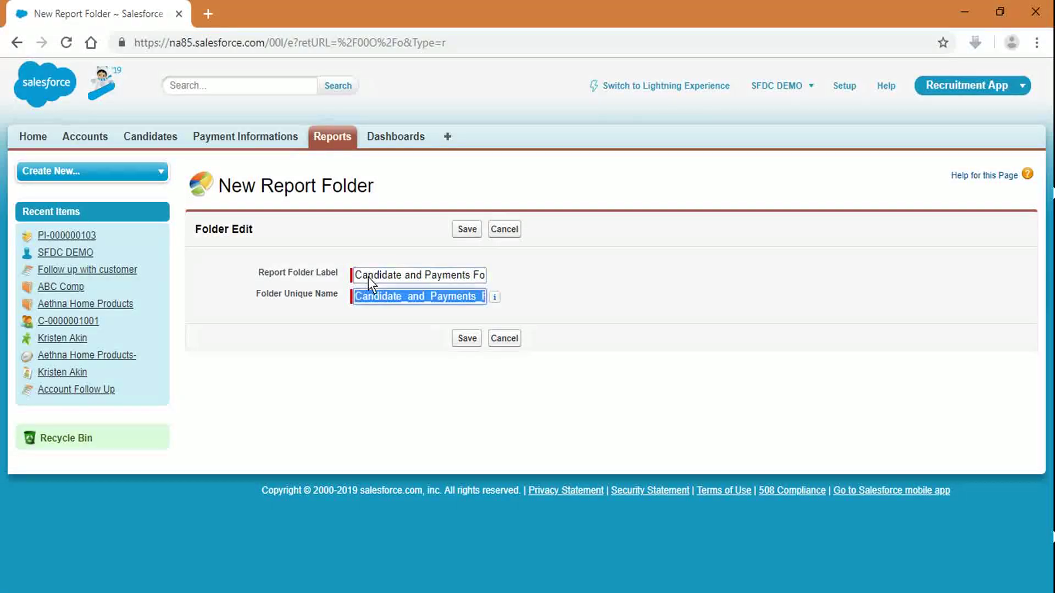
{"action": "left_click", "coordinate": [462, 225]}
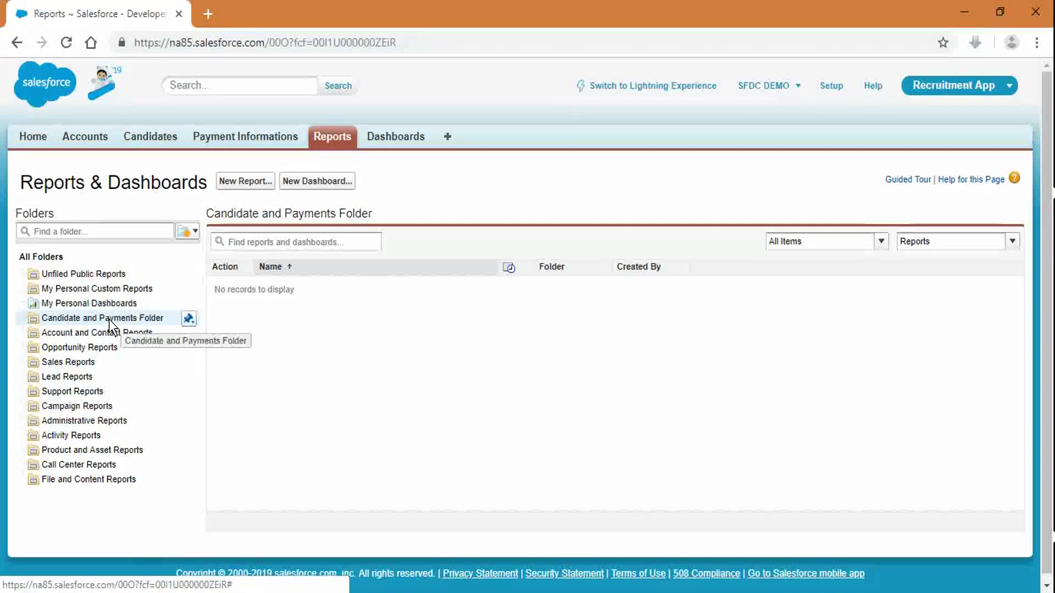
{"action": "left_click", "coordinate": [248, 181]}
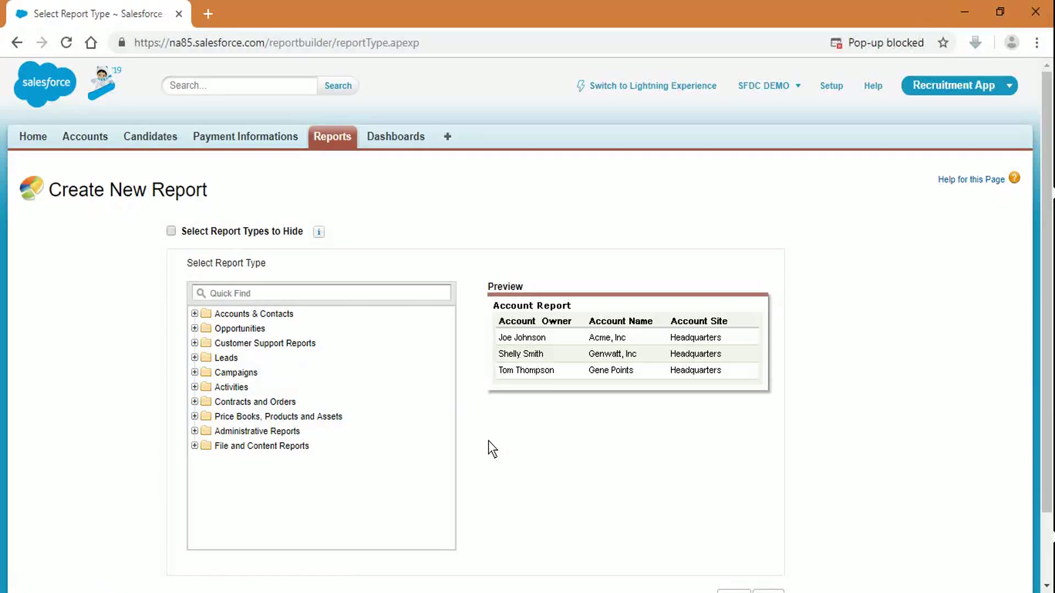
{"action": "scroll", "coordinate": [621, 484], "scroll_direction": "down", "scroll_amount": 3}
{"action": "left_click", "coordinate": [733, 517]}
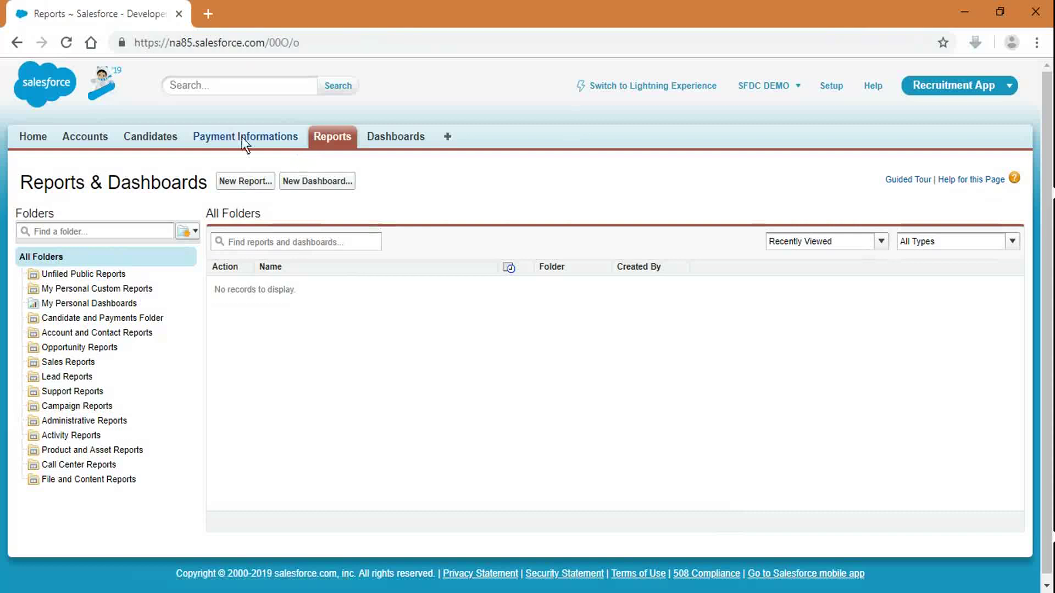
Examine the File and Content Reports and Administrative Reports categories among the report types for a new report, and cancel the report creation
{"action": "left_click", "coordinate": [229, 177]}
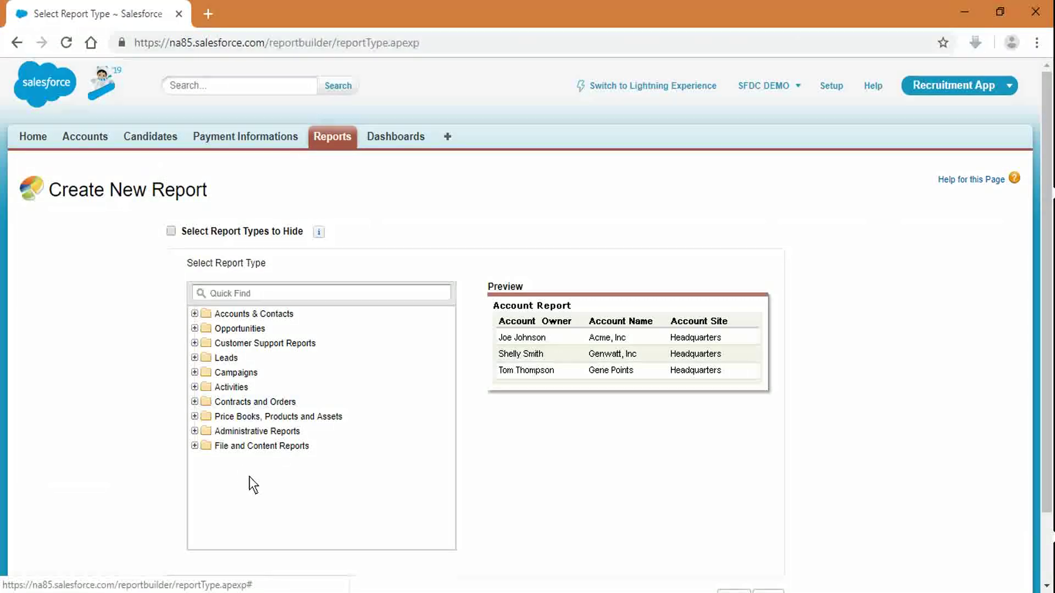
{"action": "left_click", "coordinate": [193, 445]}
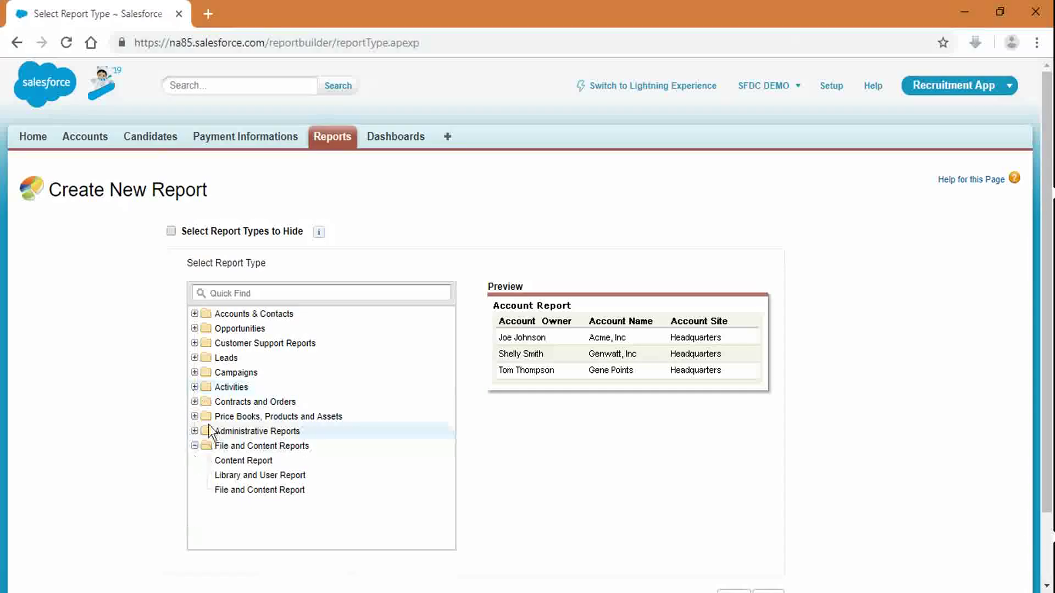
{"action": "left_click", "coordinate": [195, 447]}
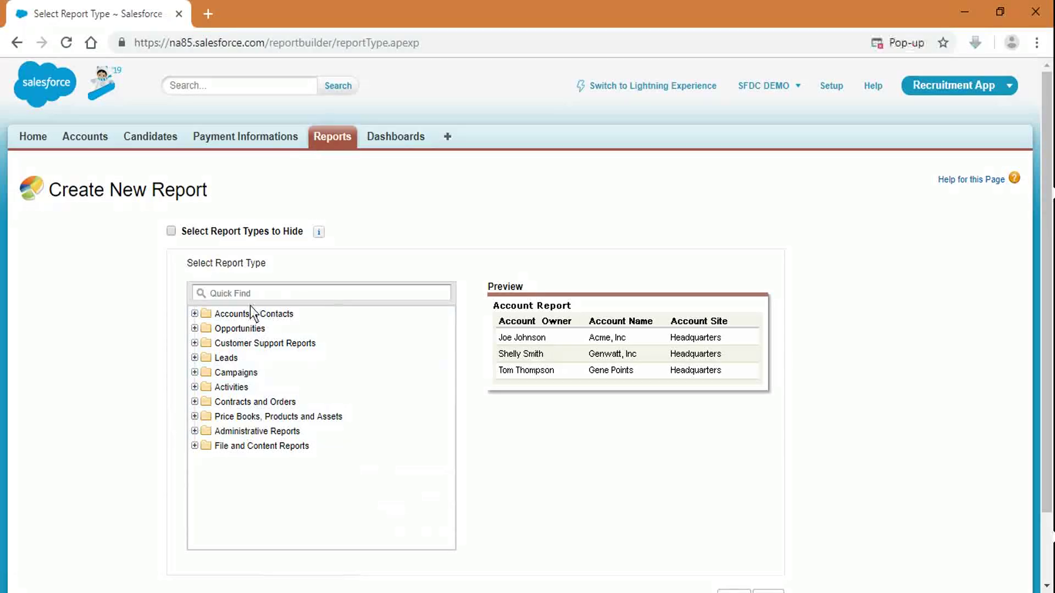
{"action": "scroll", "coordinate": [739, 417], "scroll_direction": "down", "scroll_amount": 3}
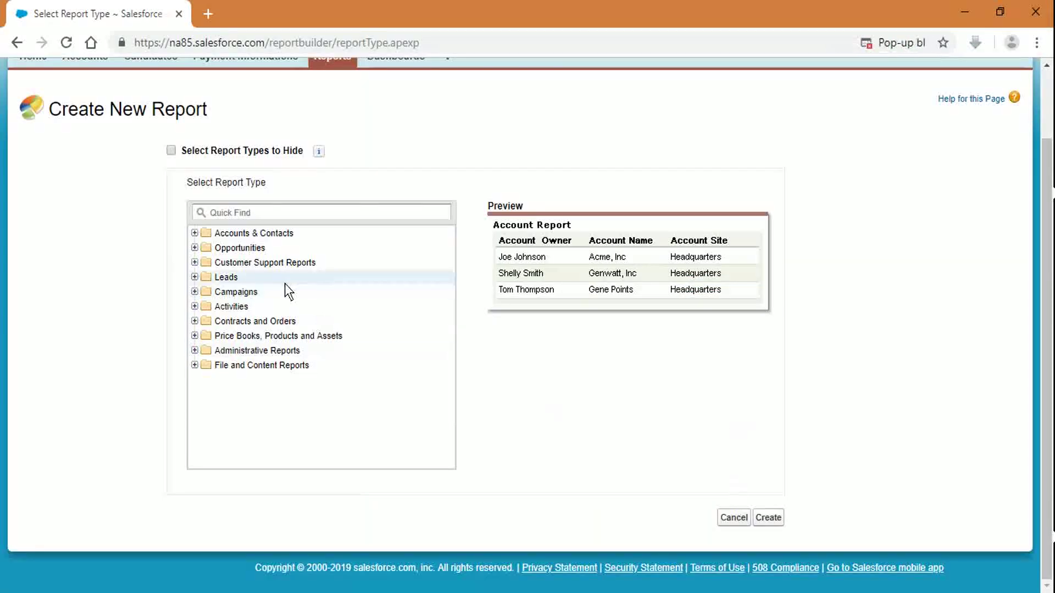
{"action": "left_click", "coordinate": [195, 350]}
{"action": "left_click", "coordinate": [196, 350]}
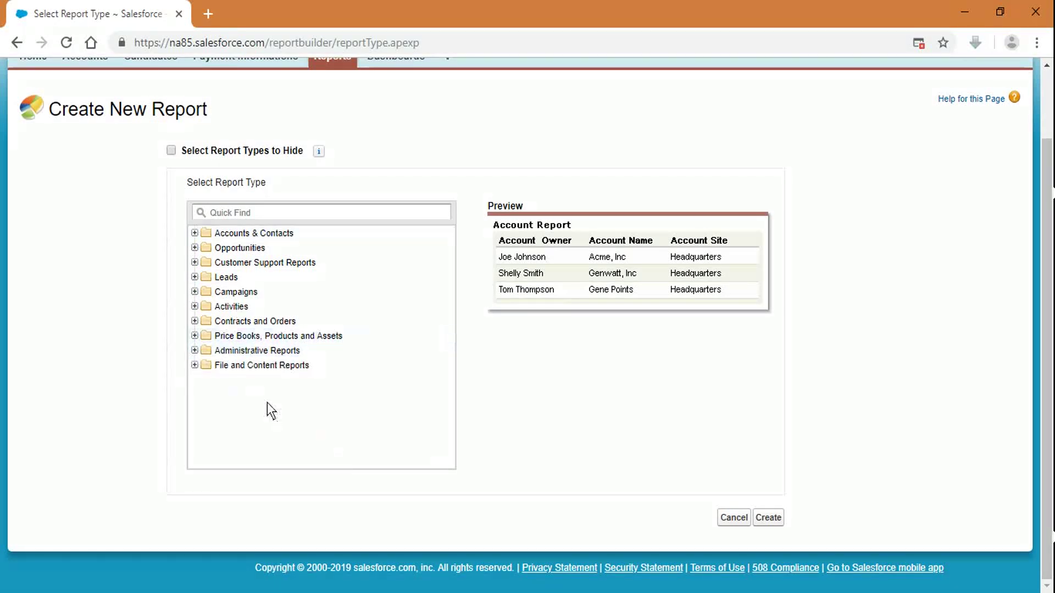
{"action": "left_click", "coordinate": [737, 518]}
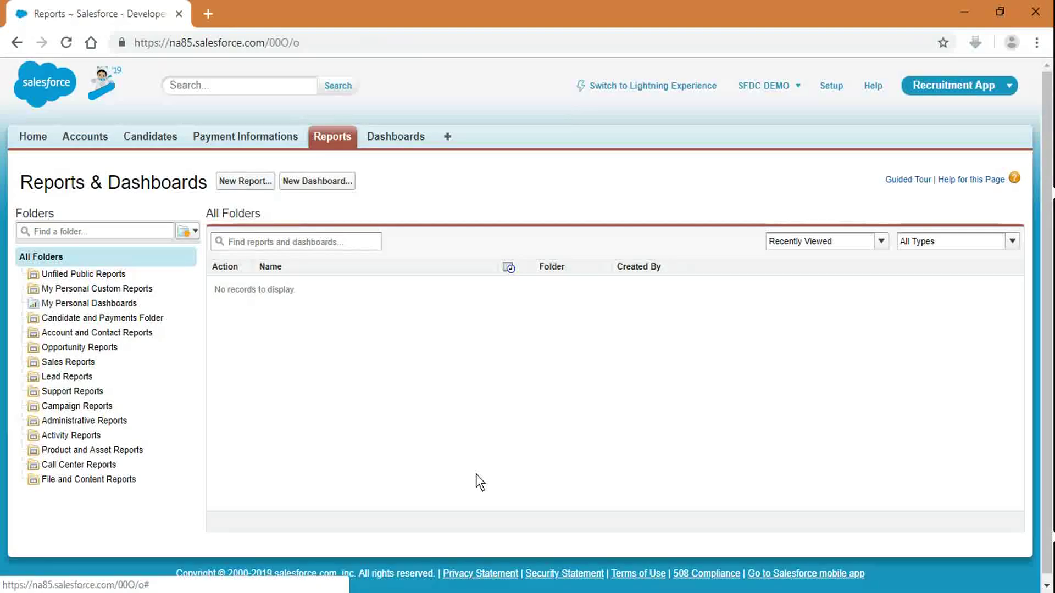
Open Candidates and Payment Informations in separate browser tabs, and open the Candidate custom object's definition
{"action": "middle_click", "coordinate": [143, 141]}
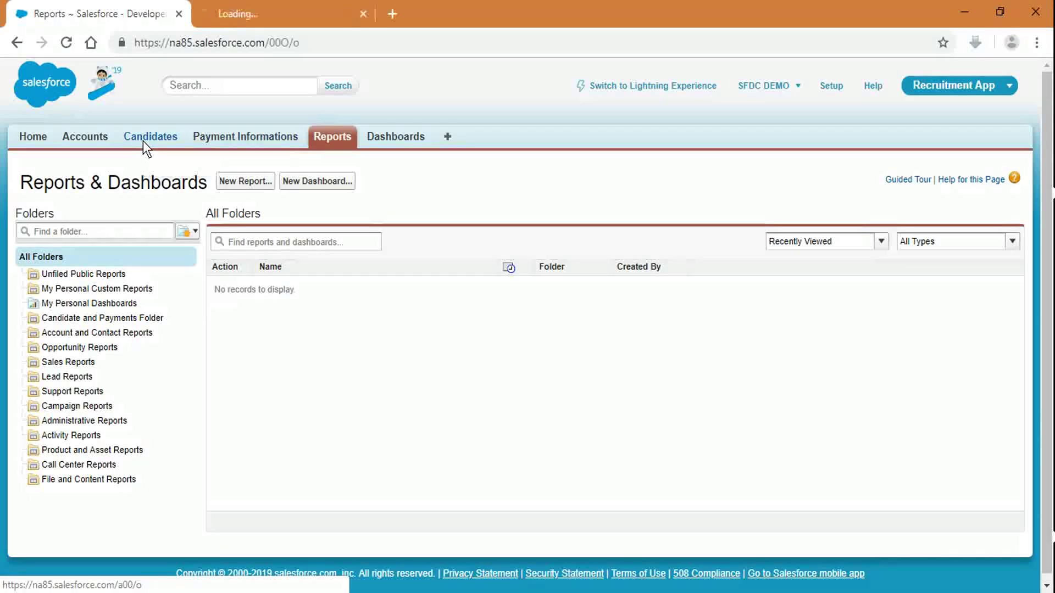
{"action": "middle_click", "coordinate": [213, 138]}
{"action": "left_click", "coordinate": [266, 10]}
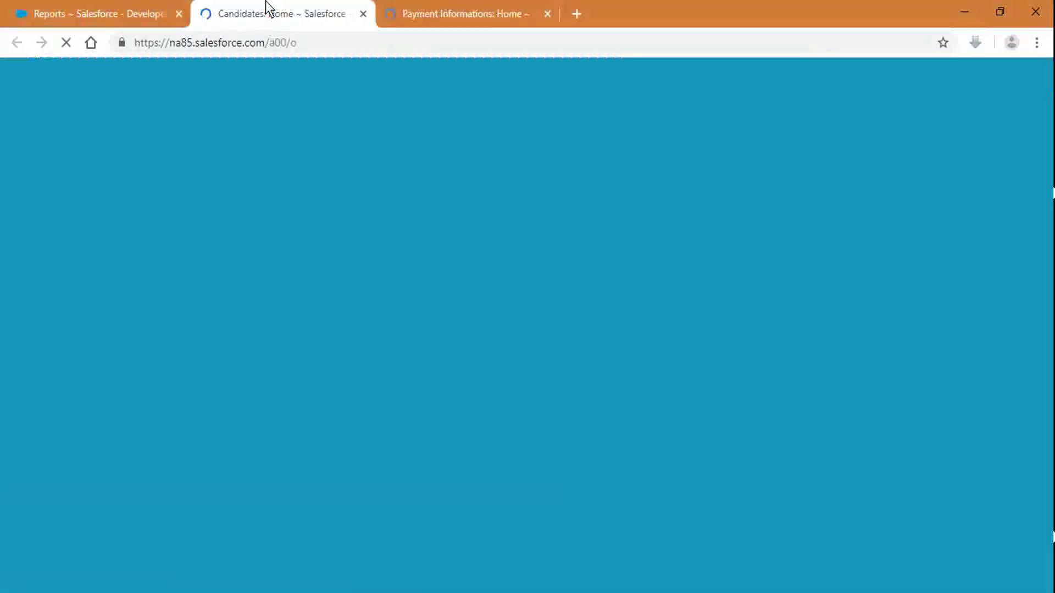
{"action": "left_click", "coordinate": [1046, 205]}
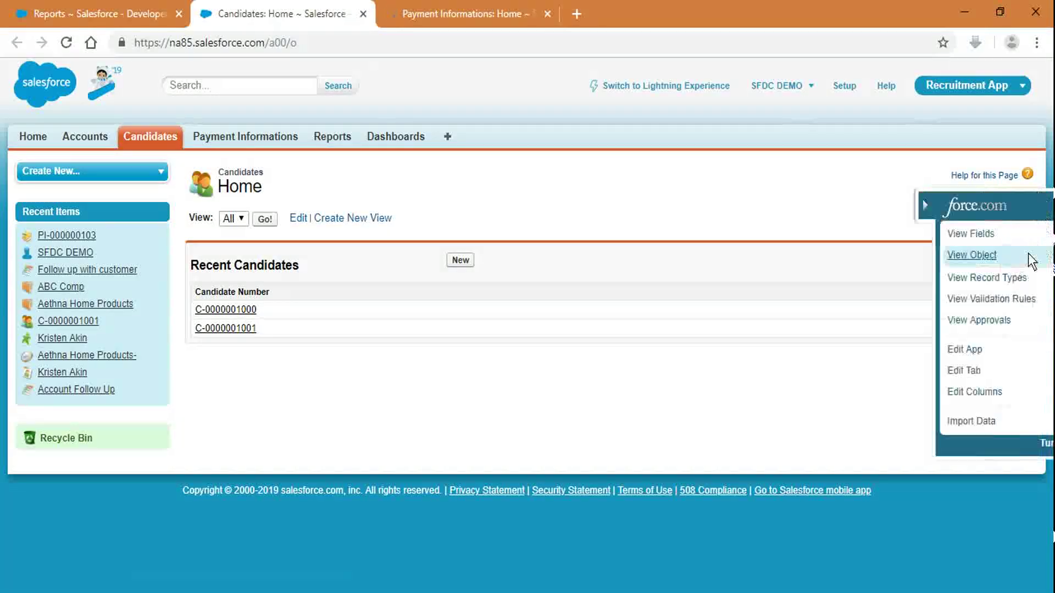
{"action": "left_click", "coordinate": [940, 253]}
Open the custom object definition behind the Payment Informations page
{"action": "left_click", "coordinate": [617, 5]}
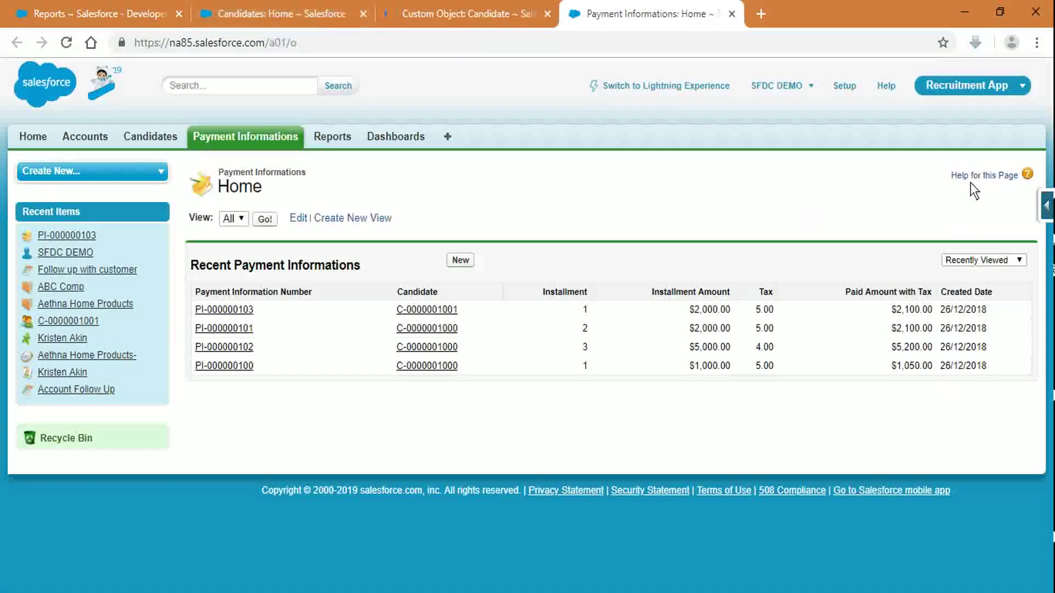
{"action": "left_click", "coordinate": [1047, 212]}
{"action": "left_click", "coordinate": [932, 254]}
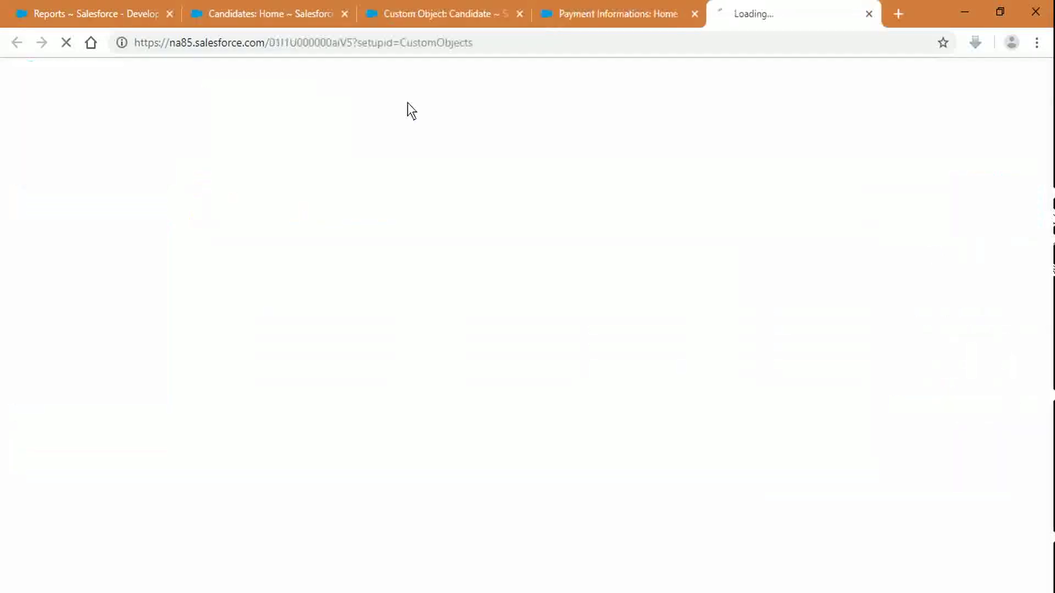
Enable Allow Reports in the Candidate custom object's definition and save it
{"action": "left_click", "coordinate": [395, 9]}
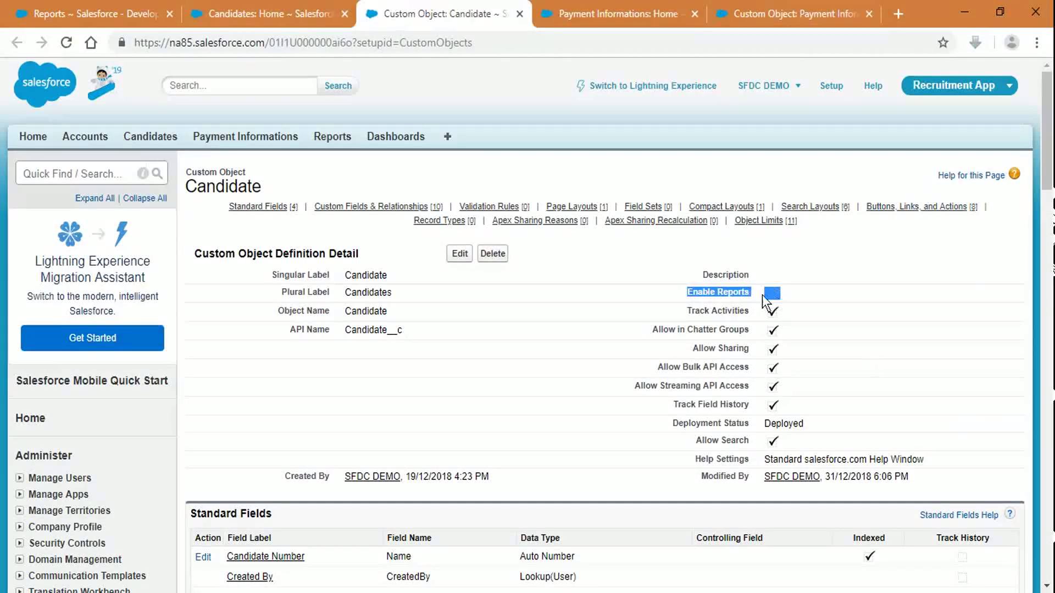
{"action": "left_click", "coordinate": [452, 254]}
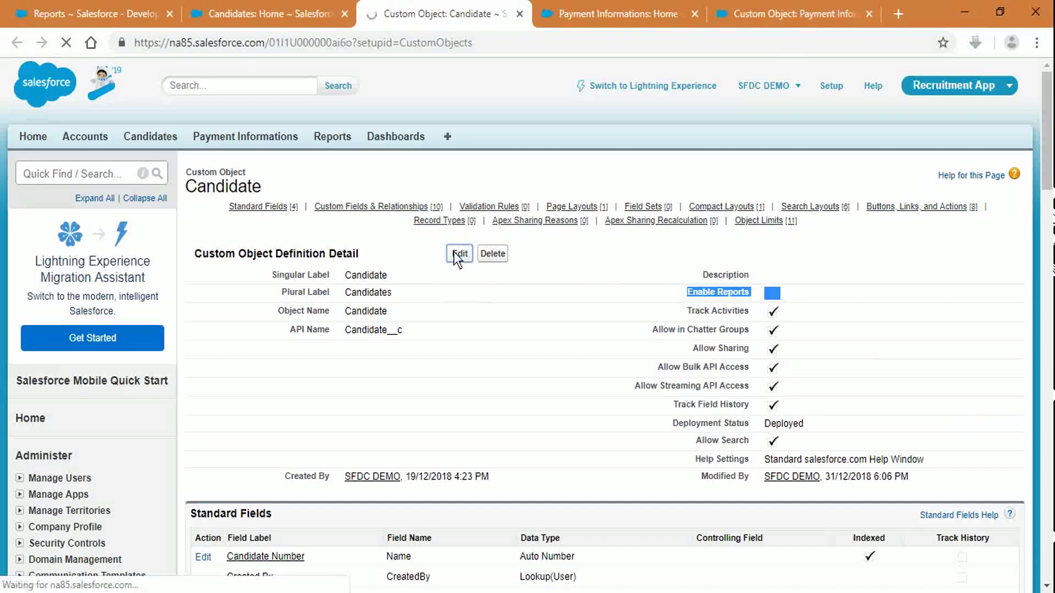
{"action": "scroll", "coordinate": [307, 403], "scroll_direction": "down", "scroll_amount": 9}
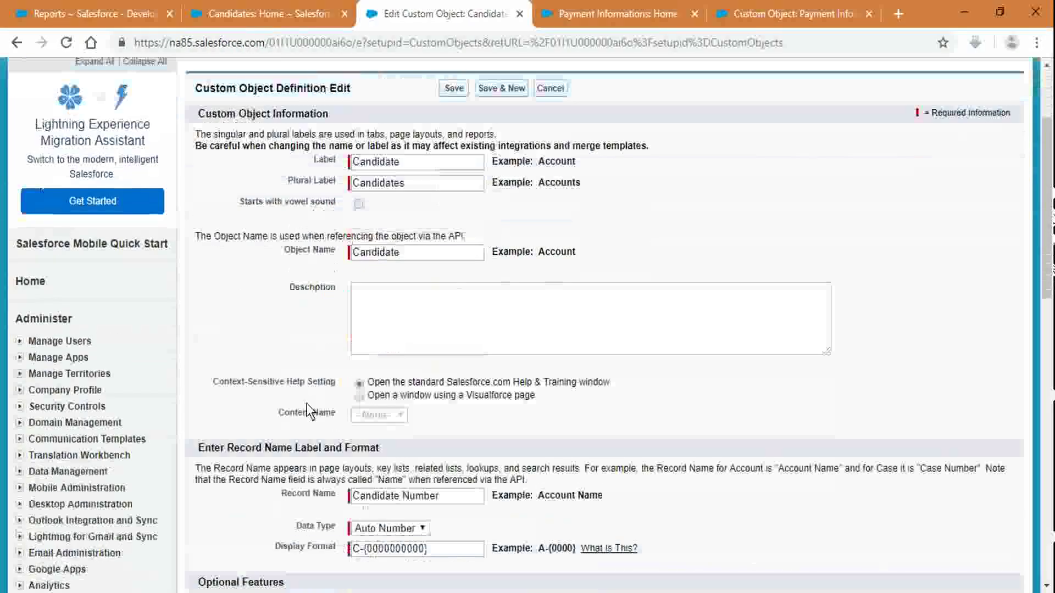
{"action": "left_click", "coordinate": [203, 253]}
{"action": "scroll", "coordinate": [745, 267], "scroll_direction": "up", "scroll_amount": 9}
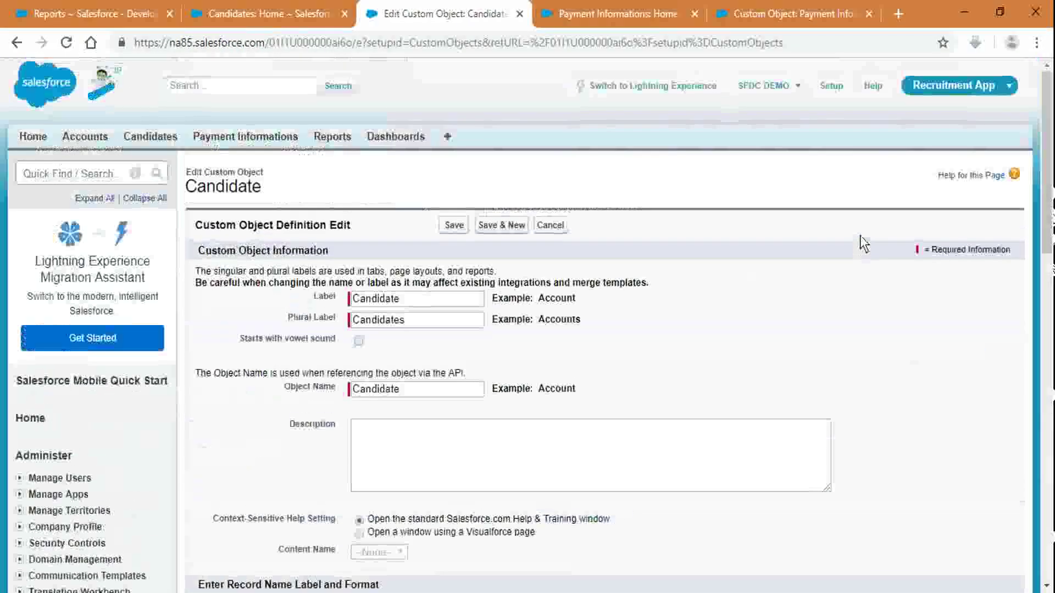
{"action": "left_click", "coordinate": [452, 226]}
Start a new report and list the report types available in the Other Reports category
{"action": "left_click", "coordinate": [269, 14]}
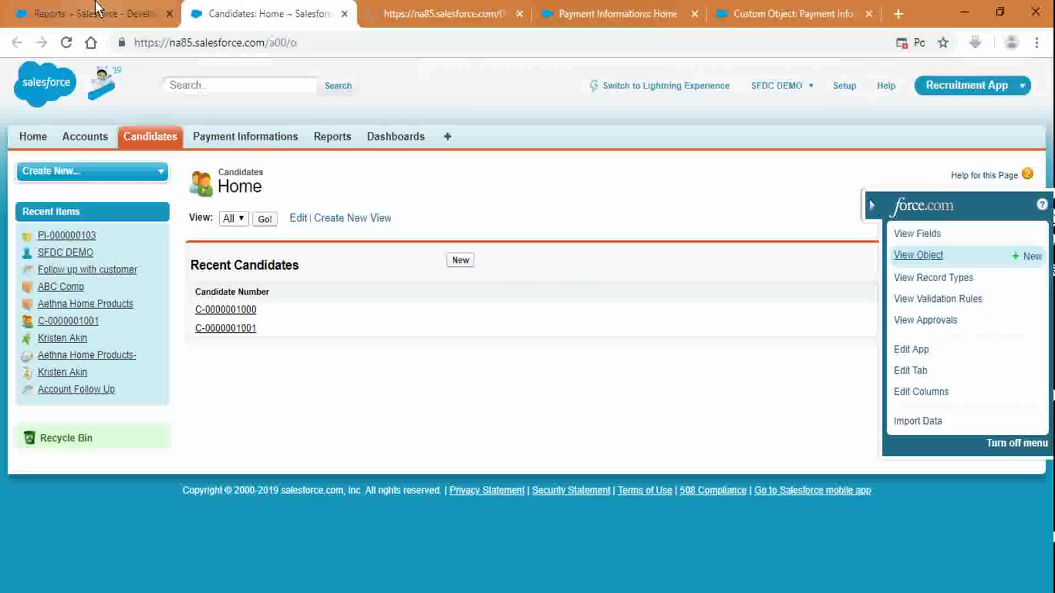
{"action": "left_click", "coordinate": [99, 13]}
{"action": "left_click", "coordinate": [296, 19]}
{"action": "key", "text": "ctrl+shift+Tab"}
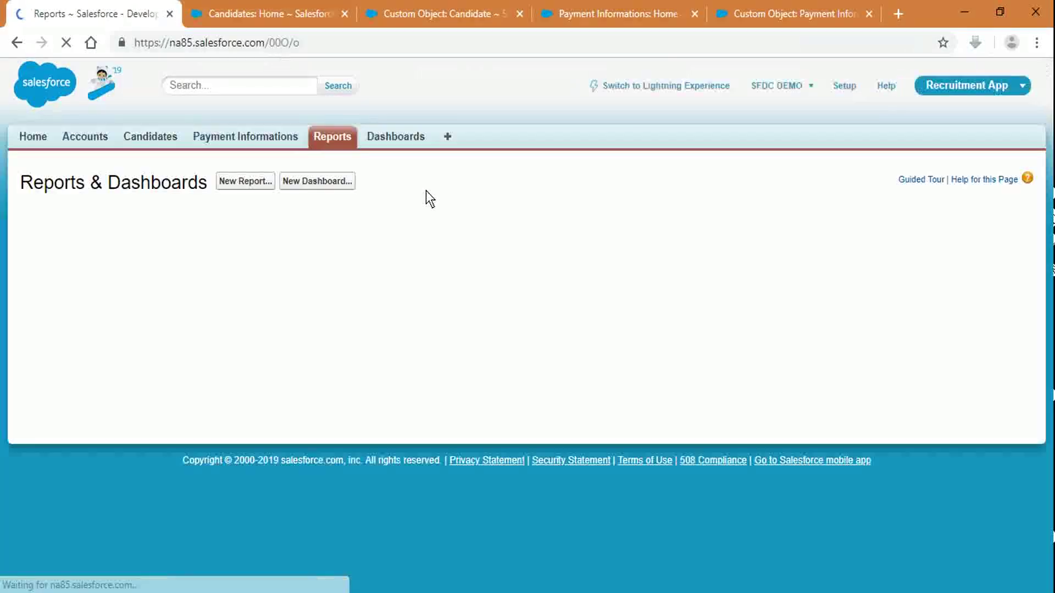
{"action": "left_click", "coordinate": [224, 182]}
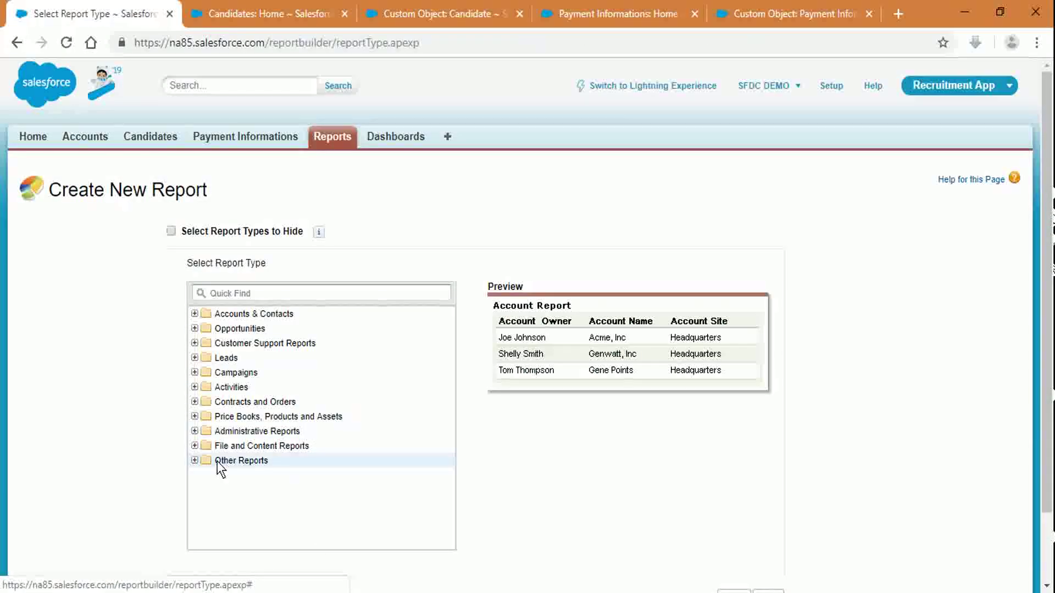
{"action": "left_click", "coordinate": [195, 460]}
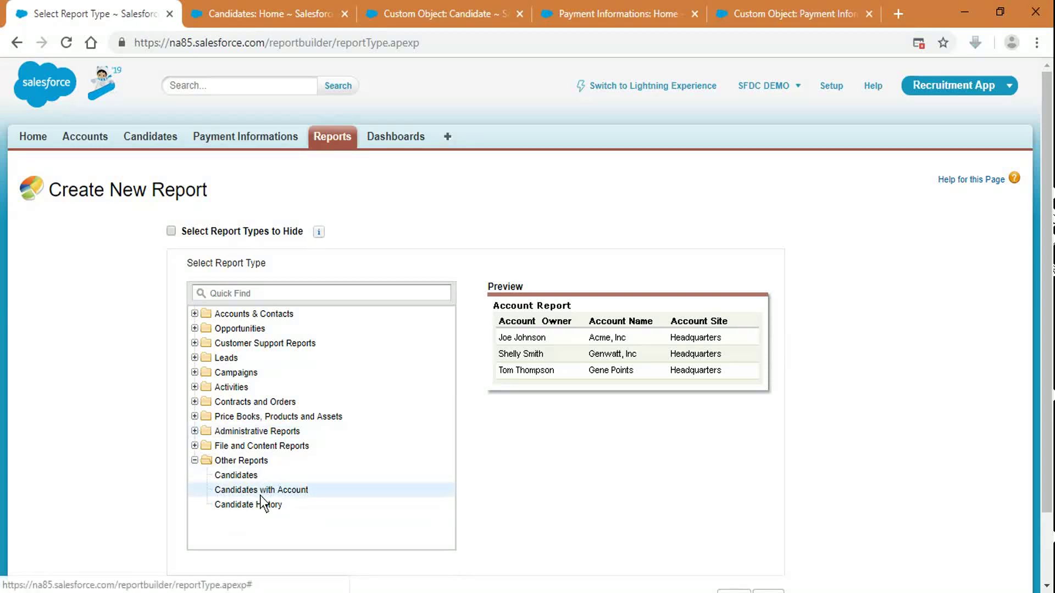
Enable Allow Reports in the Payment Information custom object's definition and save it
{"action": "left_click", "coordinate": [609, 3]}
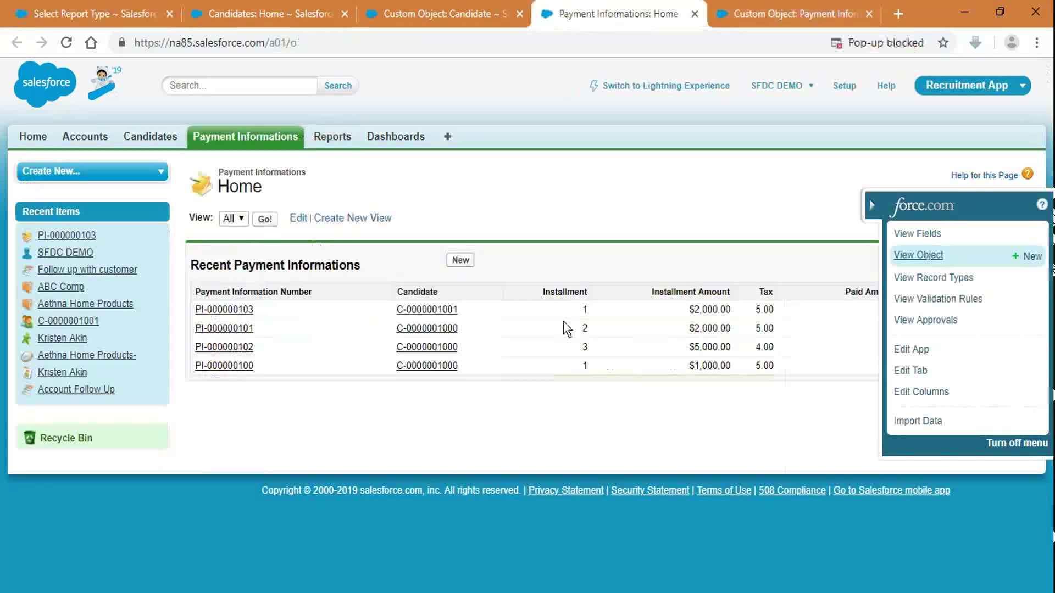
{"action": "left_click", "coordinate": [775, 11]}
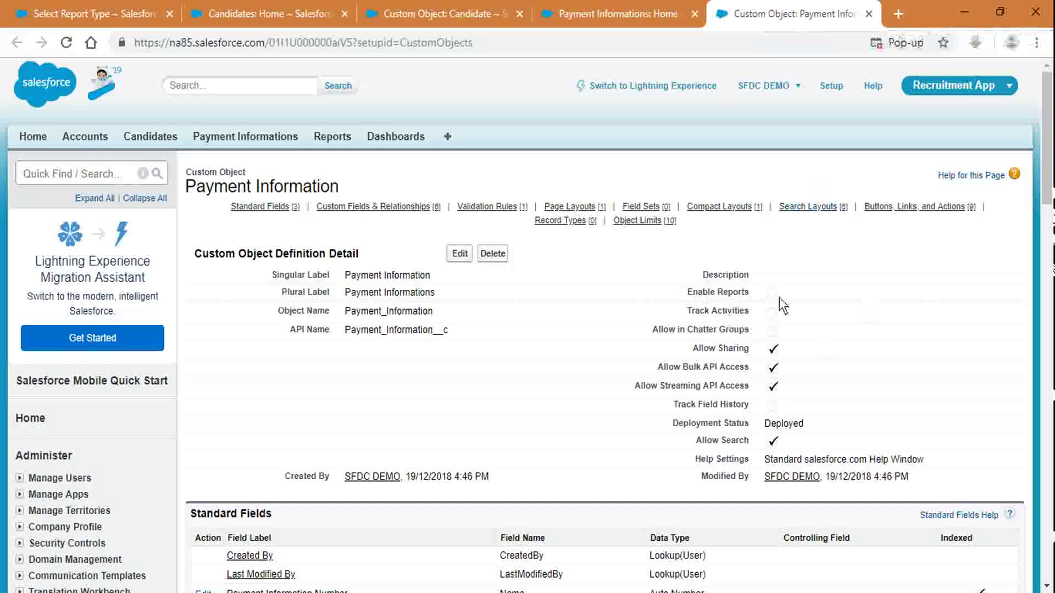
{"action": "left_click", "coordinate": [461, 253]}
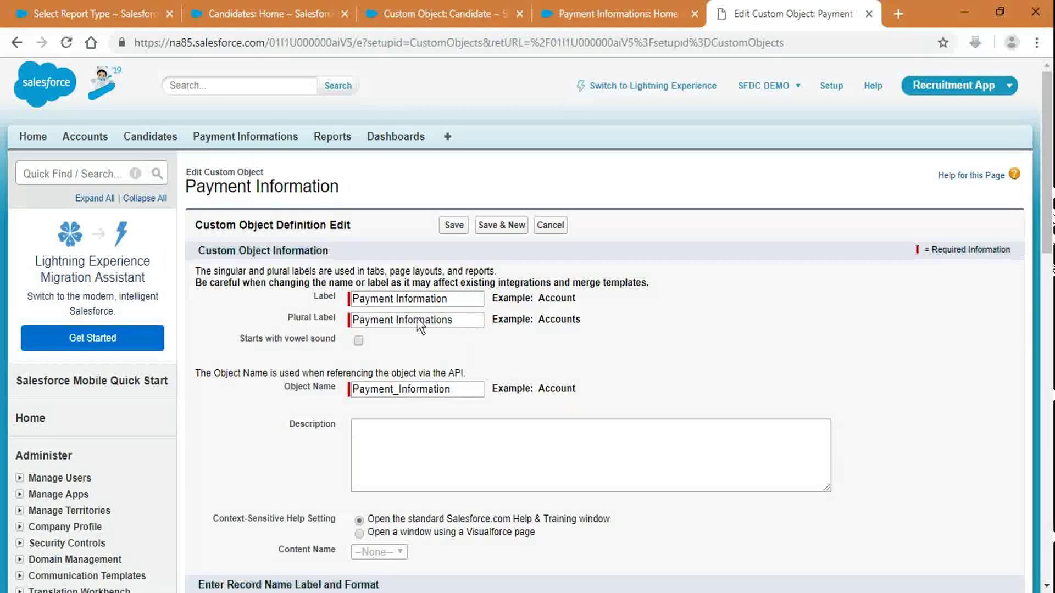
{"action": "scroll", "coordinate": [298, 431], "scroll_direction": "down", "scroll_amount": 10}
{"action": "left_click", "coordinate": [204, 170]}
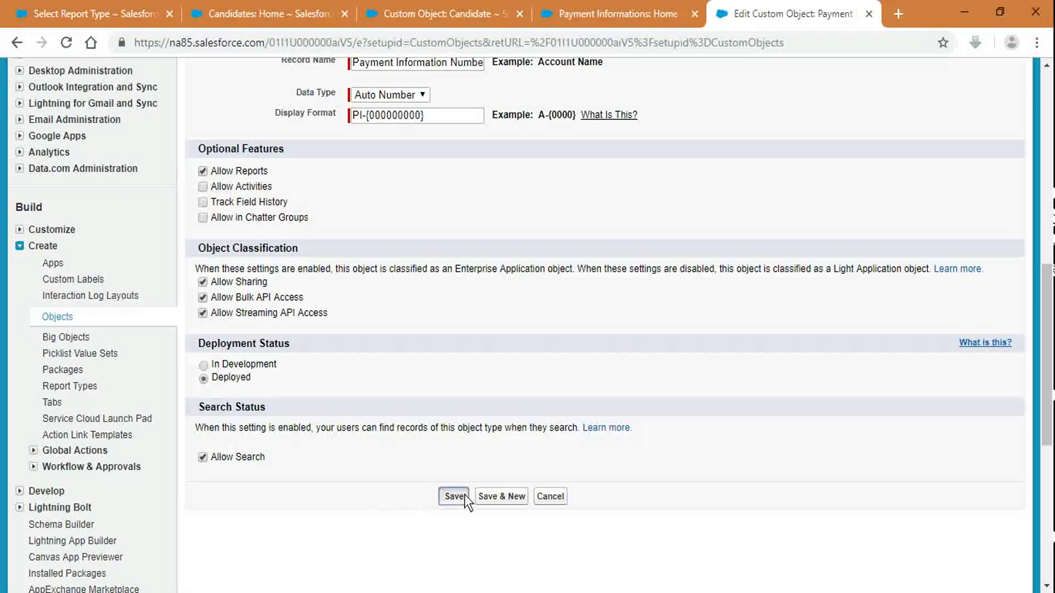
{"action": "left_click", "coordinate": [454, 496]}
Reload the report type selection page and list the Other Reports category again
{"action": "left_click", "coordinate": [571, 13]}
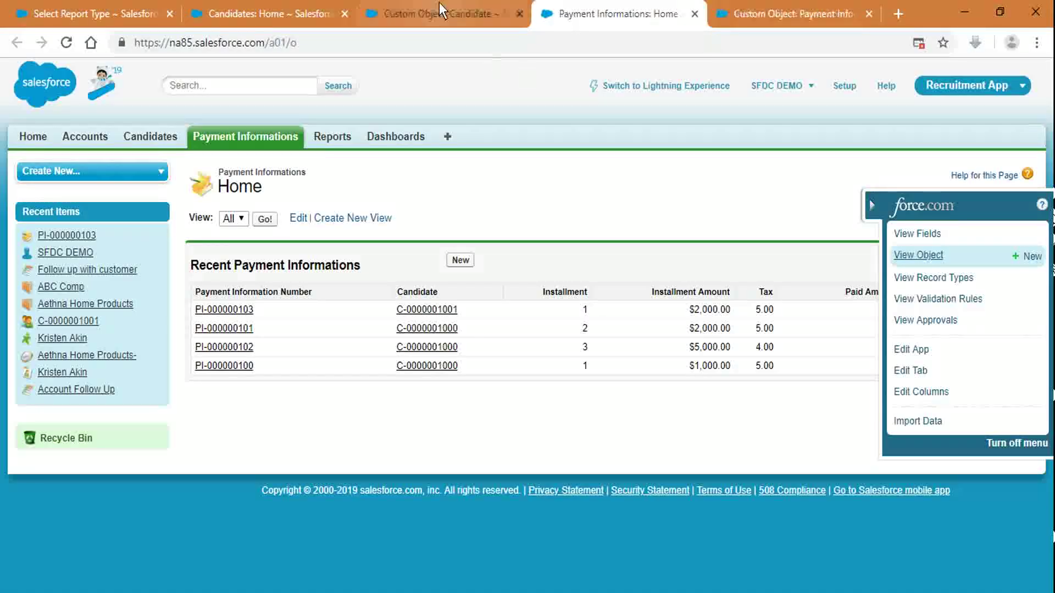
{"action": "left_click", "coordinate": [439, 4]}
{"action": "left_click", "coordinate": [256, 6]}
{"action": "left_click", "coordinate": [102, 7]}
{"action": "left_click", "coordinate": [304, 43]}
{"action": "key", "text": "Return"}
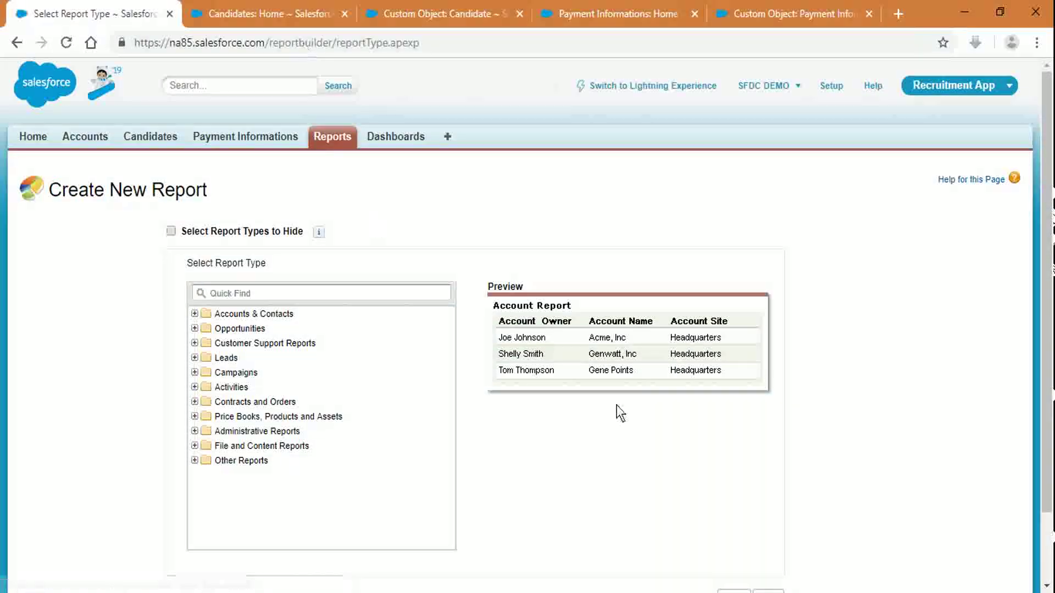
{"action": "left_click", "coordinate": [194, 460]}
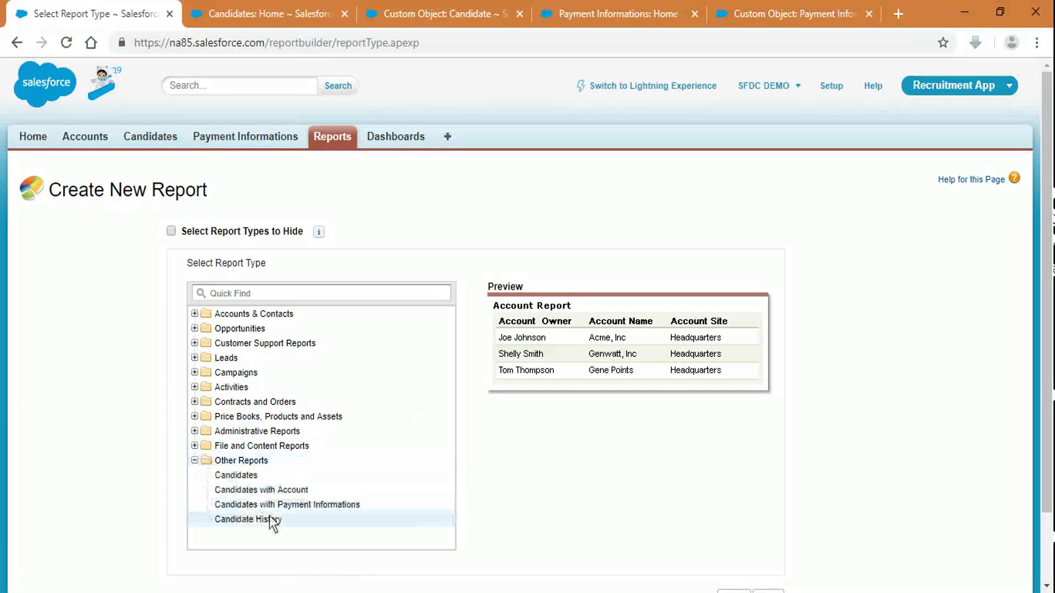
Try to create a report with the Candidates report type from Other Reports
{"action": "left_click", "coordinate": [289, 503]}
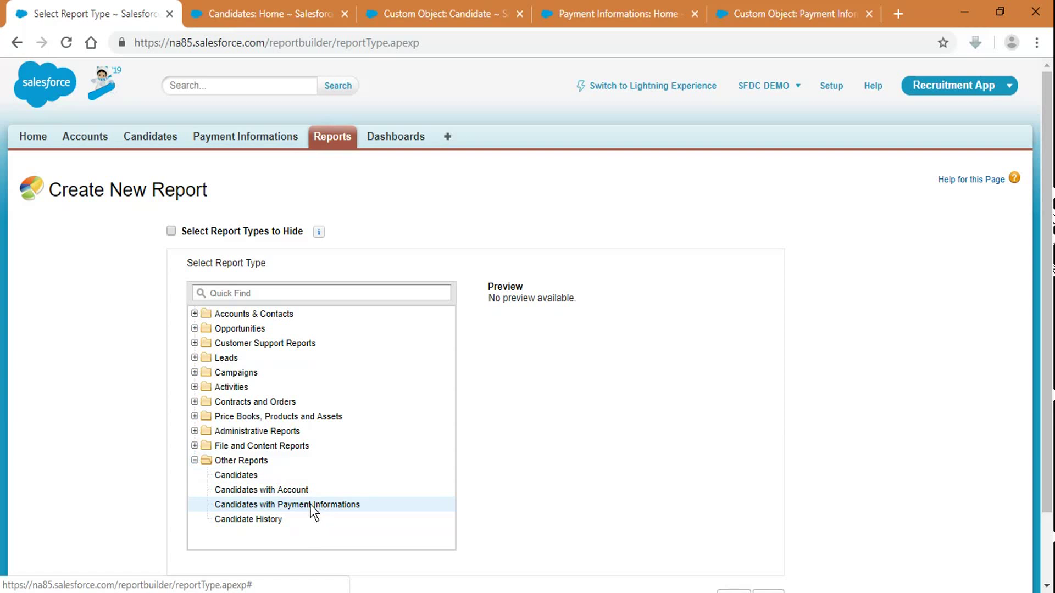
{"action": "left_click", "coordinate": [252, 477]}
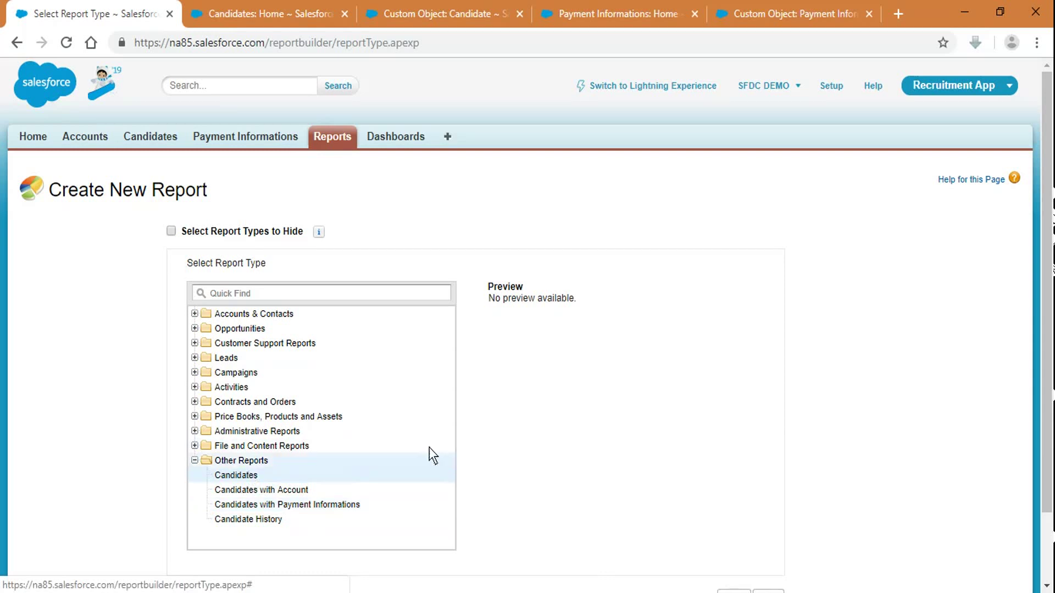
{"action": "scroll", "coordinate": [644, 440], "scroll_direction": "down", "scroll_amount": 3}
{"action": "left_click", "coordinate": [765, 516]}
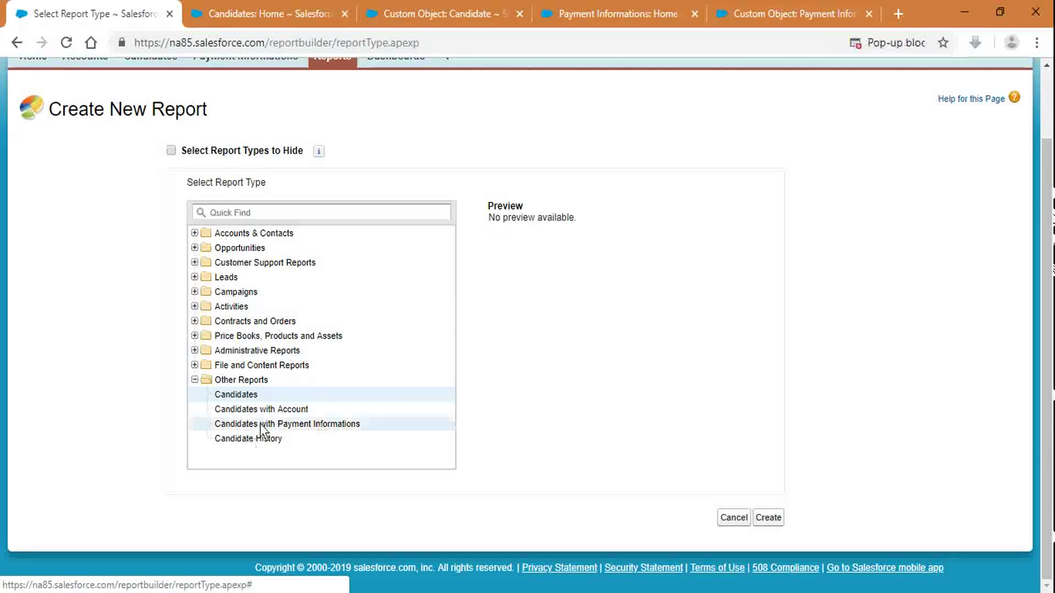
{"action": "left_click", "coordinate": [921, 39]}
{"action": "left_click", "coordinate": [797, 135]}
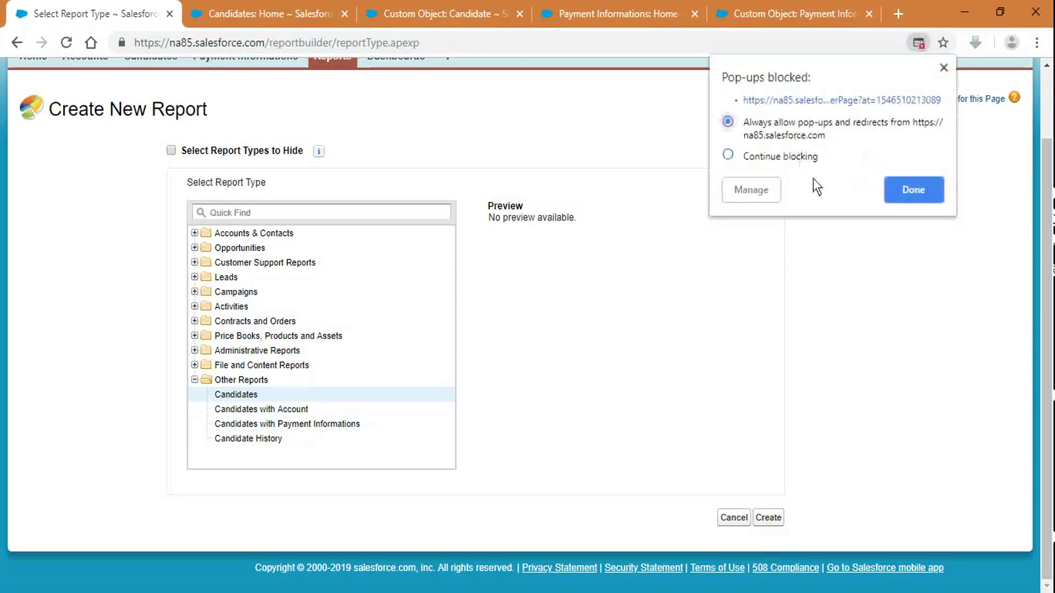
{"action": "left_click", "coordinate": [906, 191]}
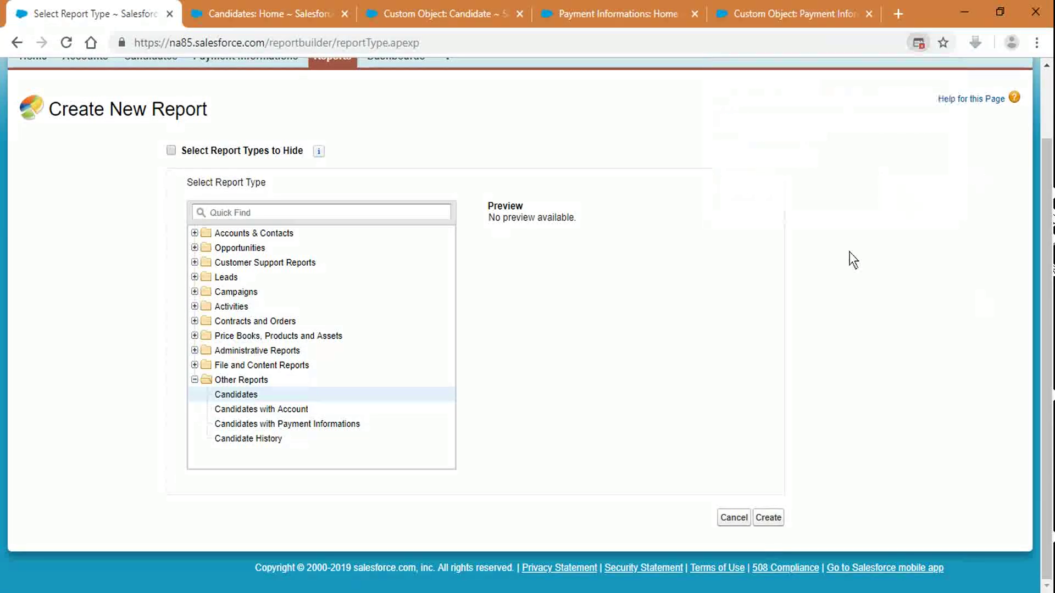
{"action": "left_click", "coordinate": [287, 424]}
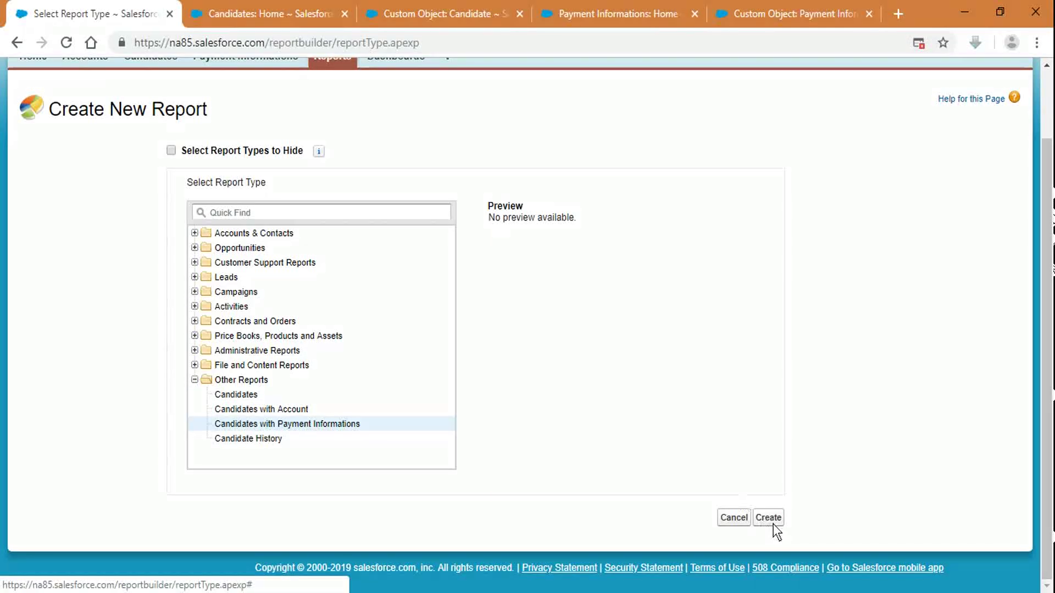
{"action": "scroll", "coordinate": [523, 190], "scroll_direction": "up", "scroll_amount": 1}
{"action": "scroll", "coordinate": [523, 189], "scroll_direction": "down", "scroll_amount": 1}
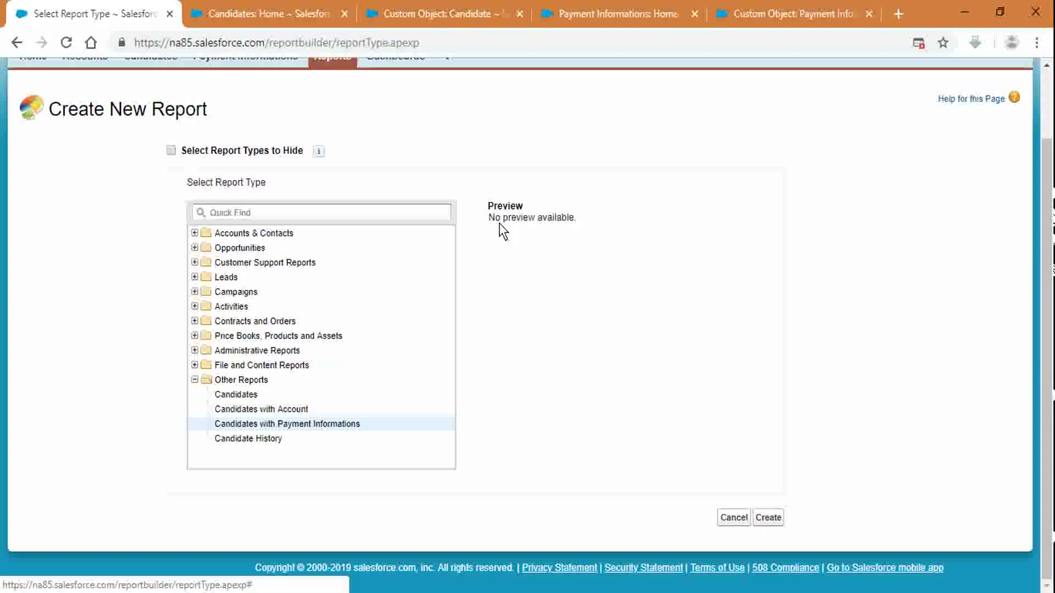
{"action": "left_click", "coordinate": [739, 523]}
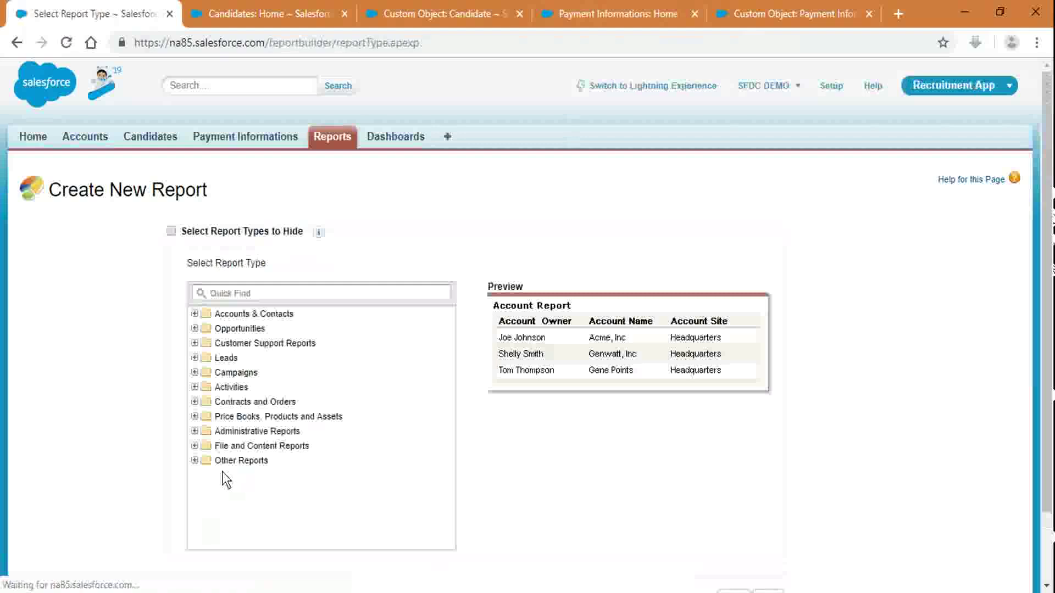
Create a report with the Candidates with Payment Informations type from Other Reports, and postpone the guided tour
{"action": "left_click", "coordinate": [194, 461]}
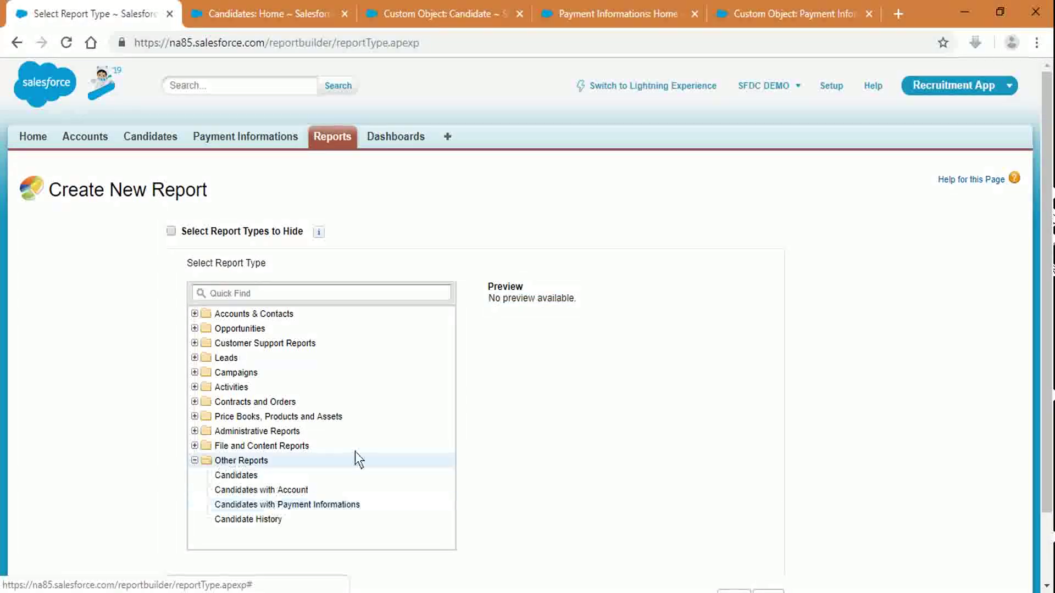
{"action": "scroll", "coordinate": [270, 499], "scroll_direction": "down", "scroll_amount": 3}
{"action": "left_click", "coordinate": [273, 420]}
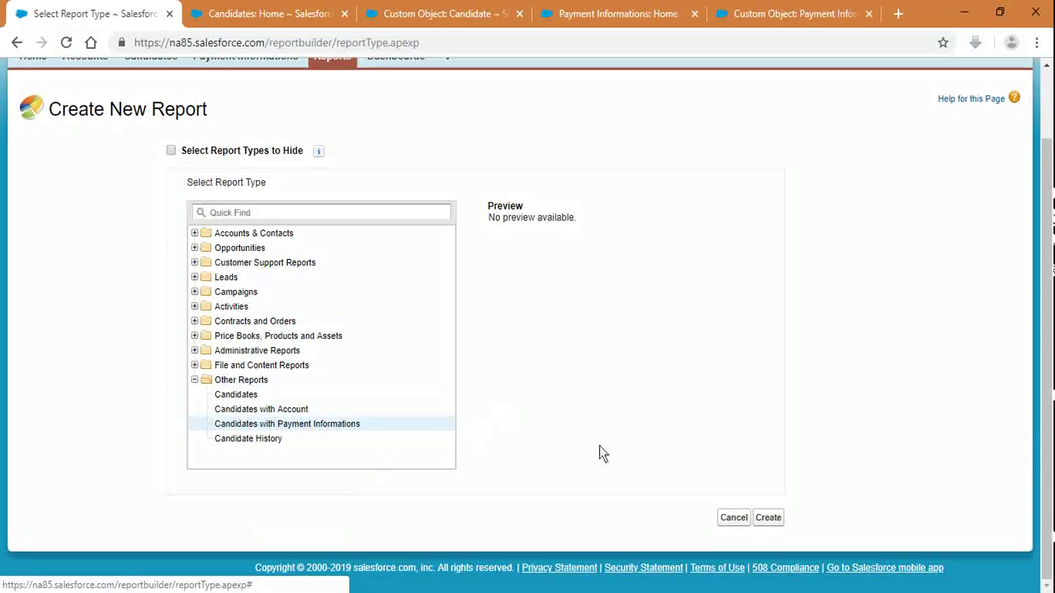
{"action": "left_click", "coordinate": [768, 518]}
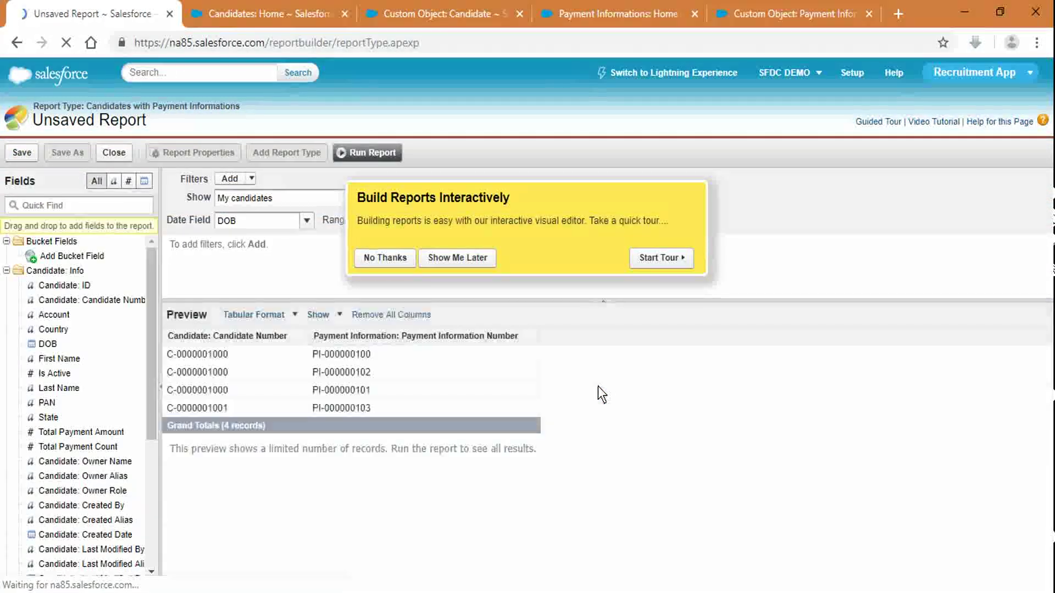
{"action": "left_click", "coordinate": [451, 259]}
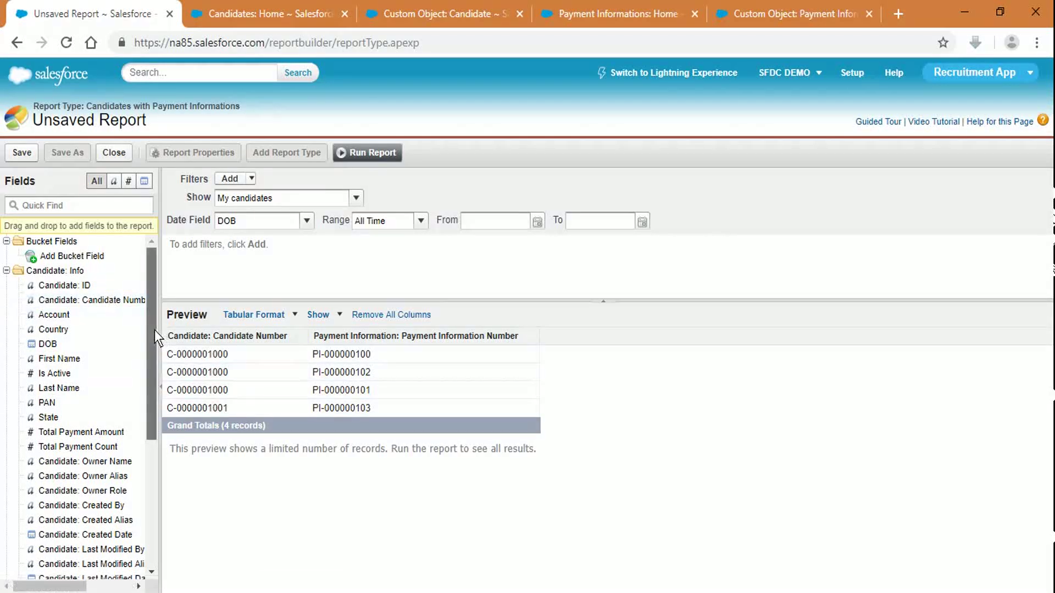
Widen the report builder's field list slightly so longer field names fit
{"action": "left_click_drag", "start_coordinate": [158, 330], "coordinate": [219, 331]}
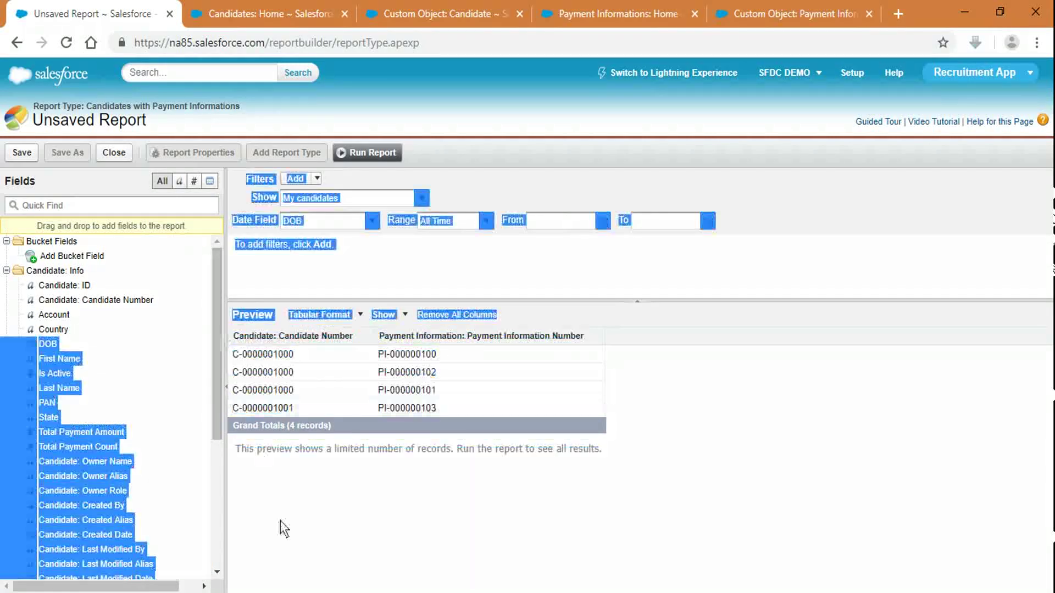
{"action": "left_click", "coordinate": [234, 404]}
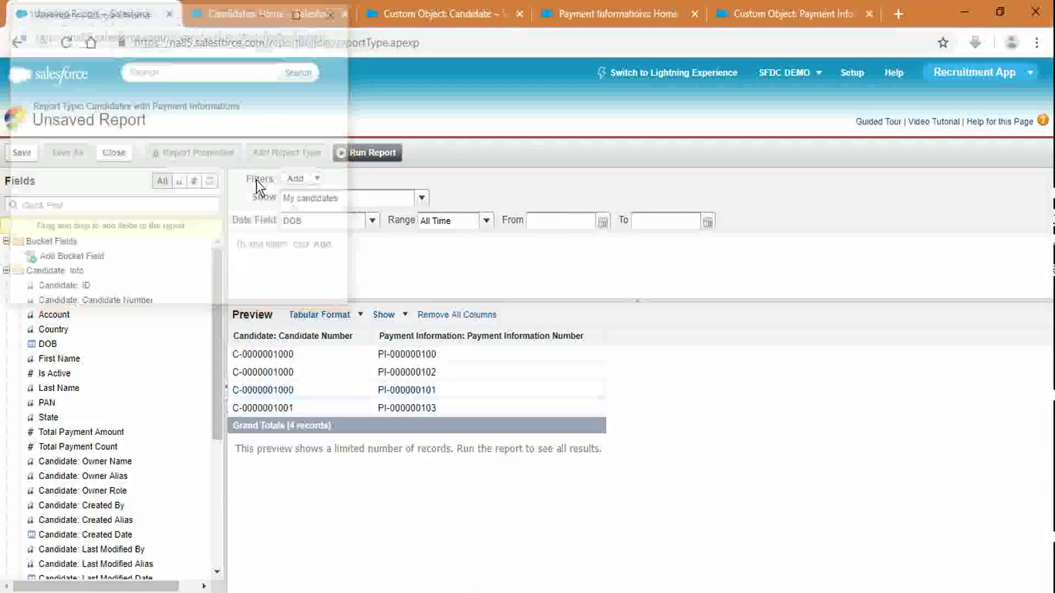
{"action": "left_click_drag", "start_coordinate": [222, 288], "coordinate": [205, 289]}
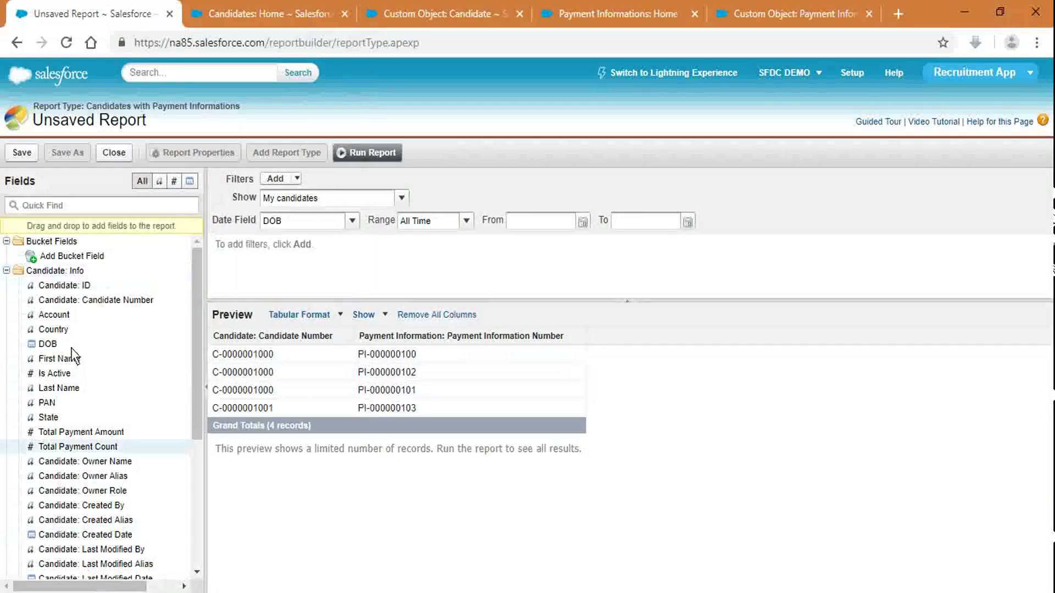
Collapse the Bucket Fields folder and examine the available Candidate and Payment Information fields
{"action": "left_click", "coordinate": [7, 241]}
{"action": "scroll", "coordinate": [79, 275], "scroll_direction": "down", "scroll_amount": 4}
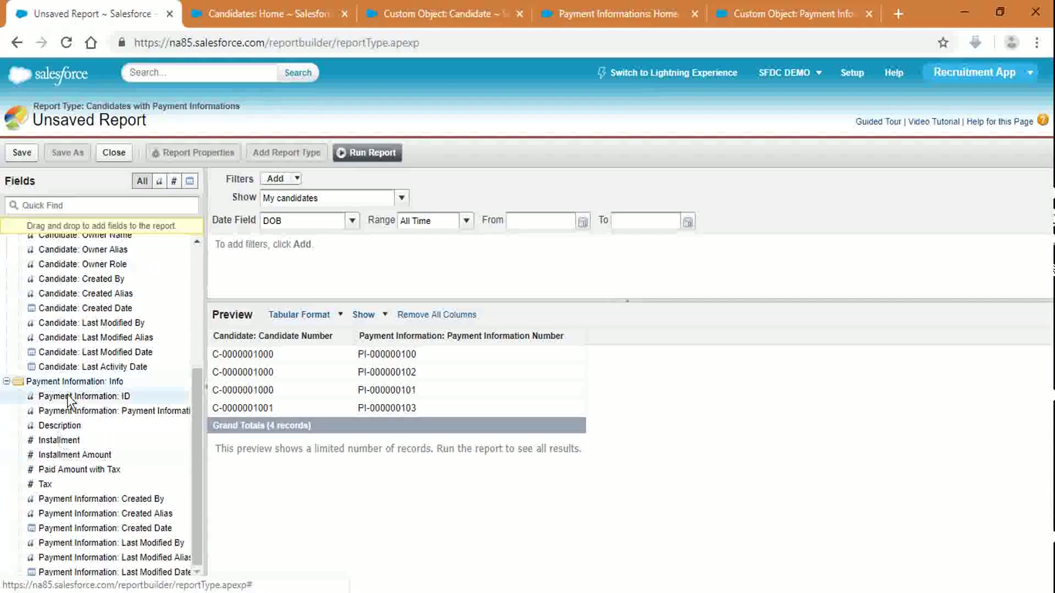
{"action": "scroll", "coordinate": [72, 417], "scroll_direction": "up", "scroll_amount": 2}
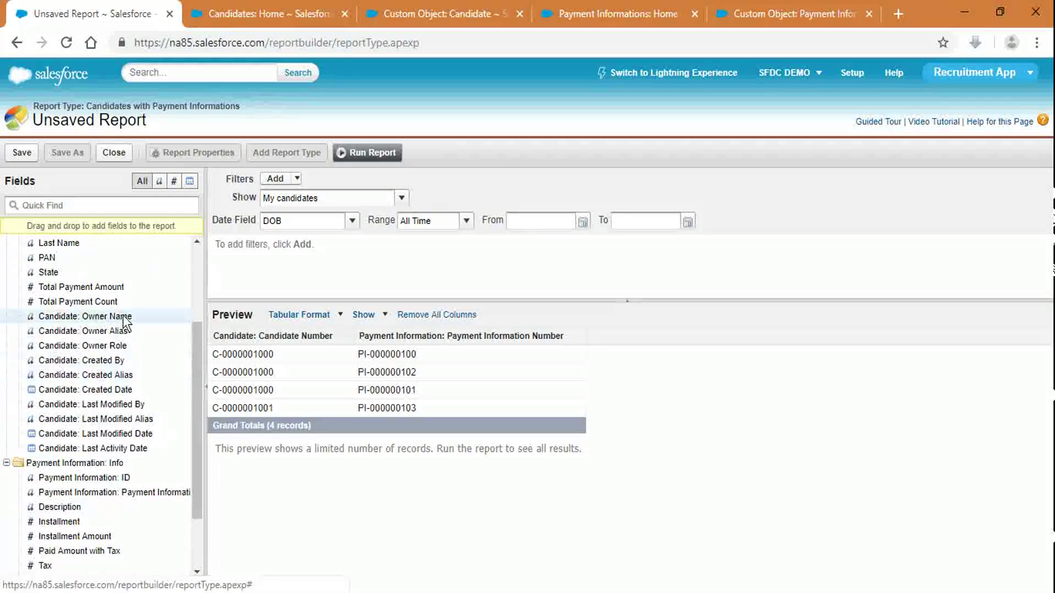
{"action": "scroll", "coordinate": [140, 365], "scroll_direction": "up", "scroll_amount": 2}
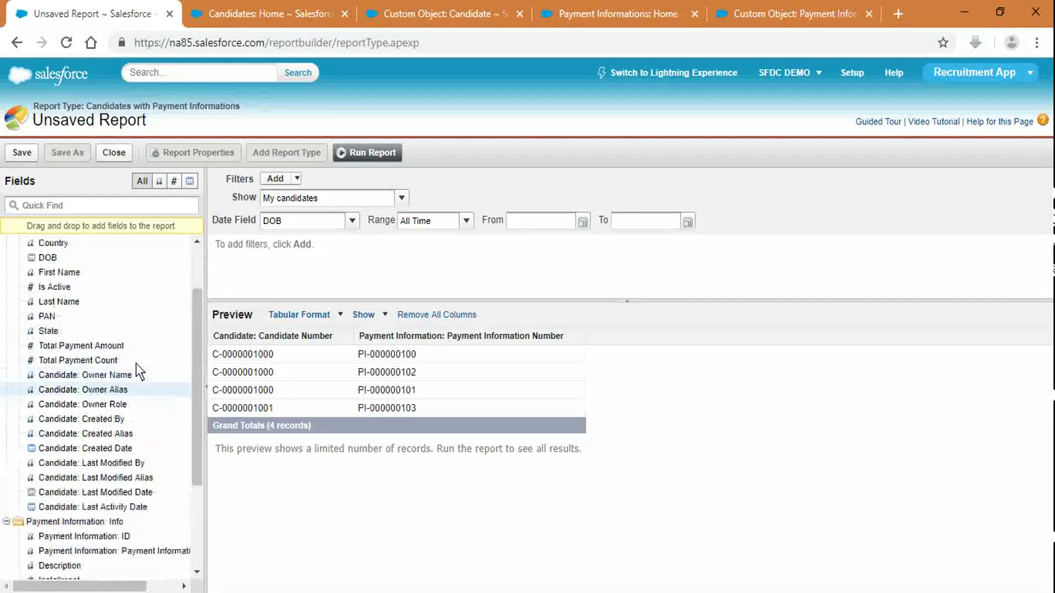
{"action": "scroll", "coordinate": [109, 346], "scroll_direction": "up", "scroll_amount": 1}
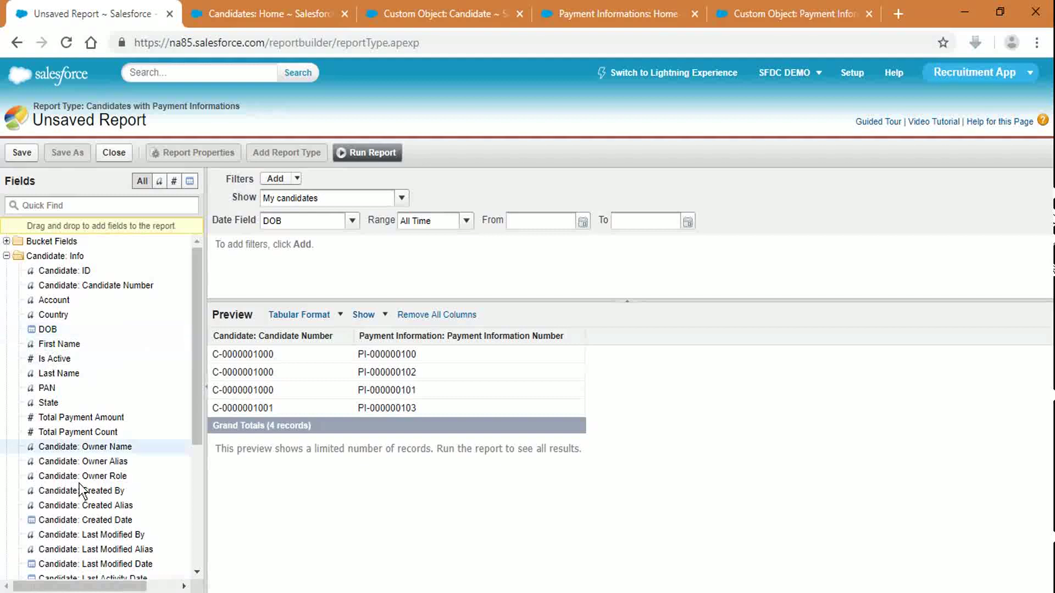
{"action": "scroll", "coordinate": [90, 463], "scroll_direction": "down", "scroll_amount": 3}
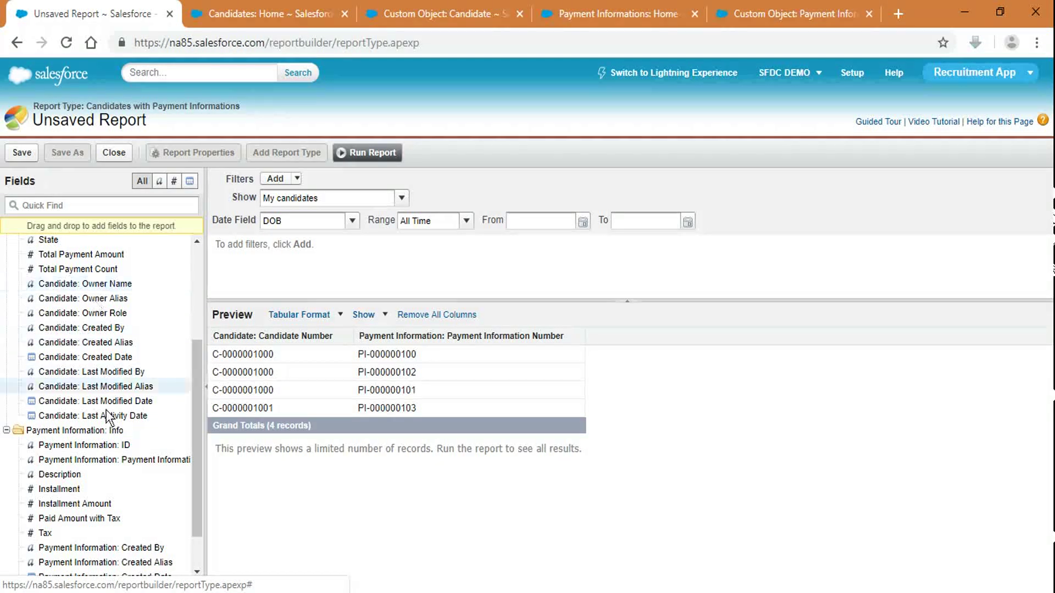
Add the First Name, Last Name, Is Active and State candidate fields as columns in the report preview
{"action": "scroll", "coordinate": [101, 360], "scroll_direction": "down", "scroll_amount": 1}
{"action": "scroll", "coordinate": [89, 346], "scroll_direction": "up", "scroll_amount": 3}
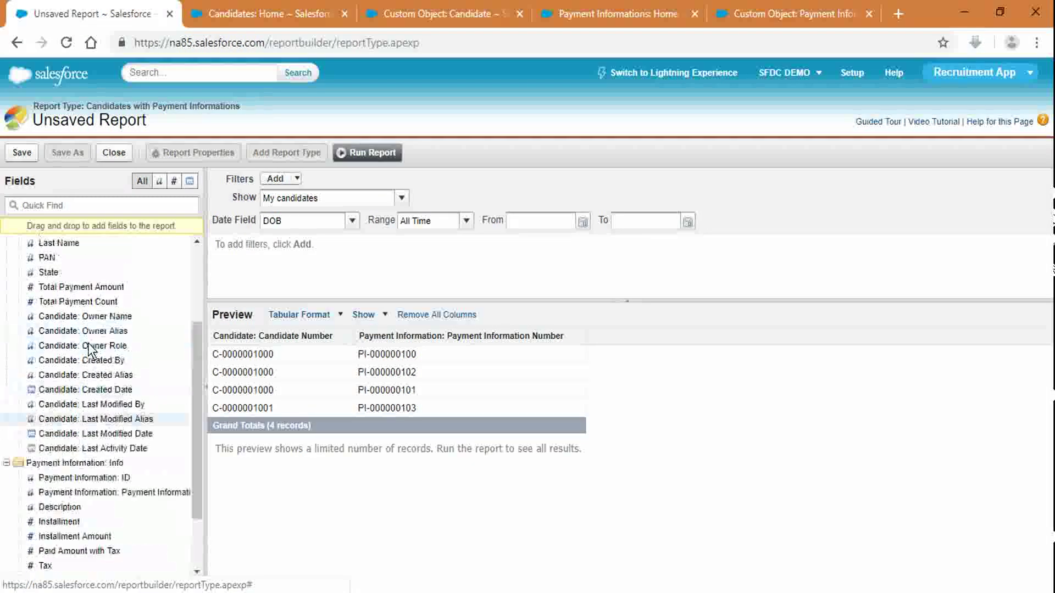
{"action": "scroll", "coordinate": [87, 343], "scroll_direction": "up", "scroll_amount": 3}
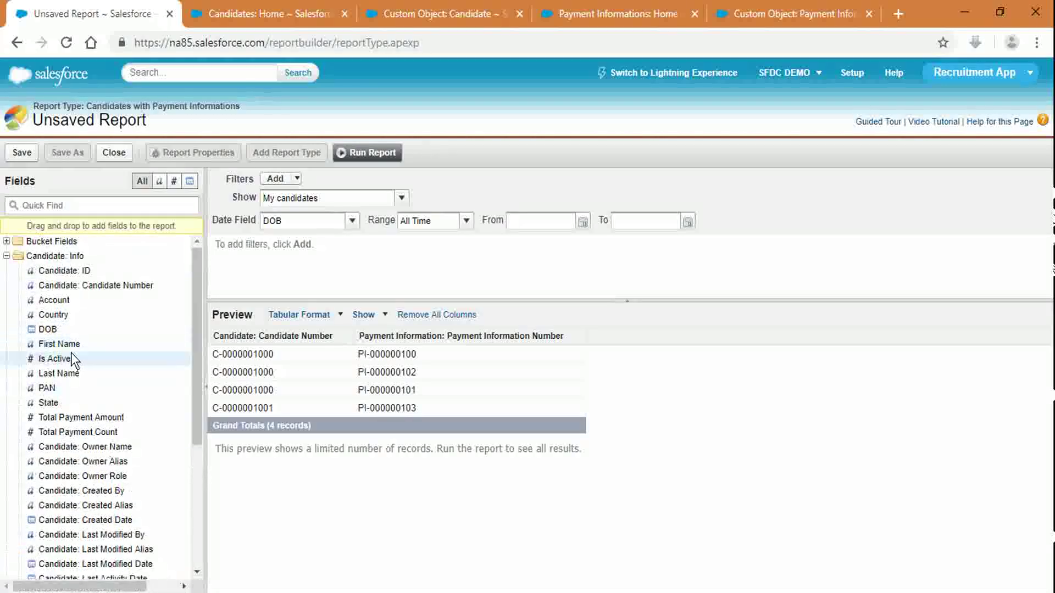
{"action": "left_click_drag", "start_coordinate": [71, 346], "coordinate": [351, 338]}
{"action": "left_click_drag", "start_coordinate": [110, 372], "coordinate": [417, 341]}
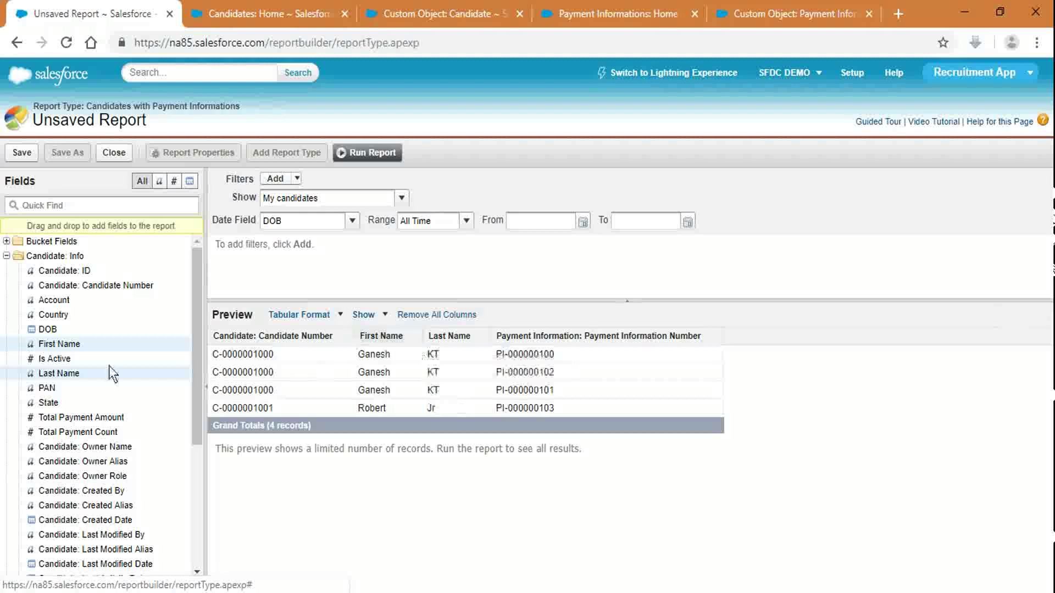
{"action": "left_click_drag", "start_coordinate": [68, 359], "coordinate": [478, 348]}
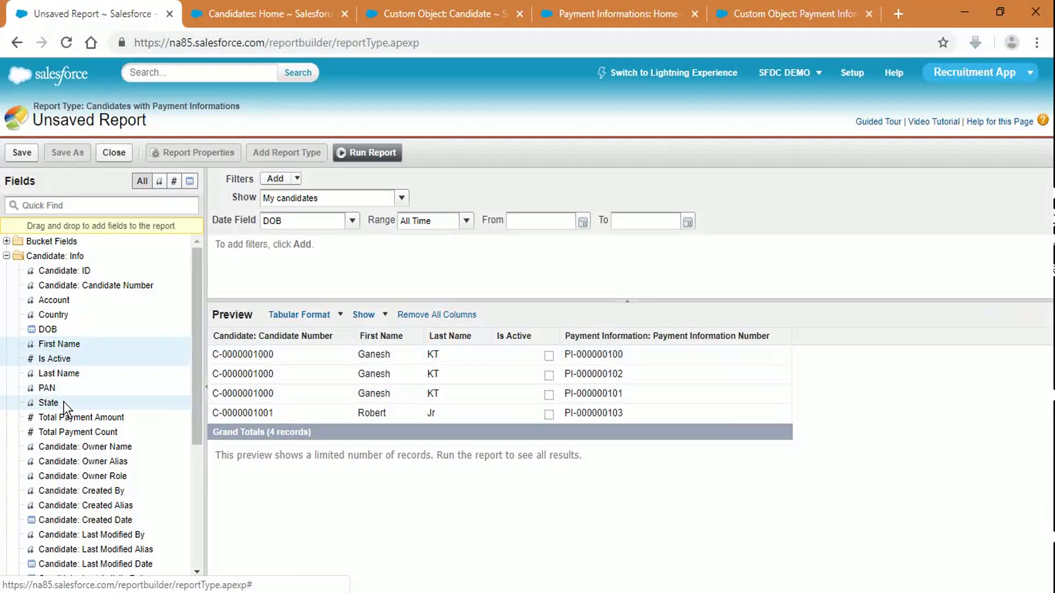
{"action": "left_click_drag", "start_coordinate": [61, 404], "coordinate": [568, 364]}
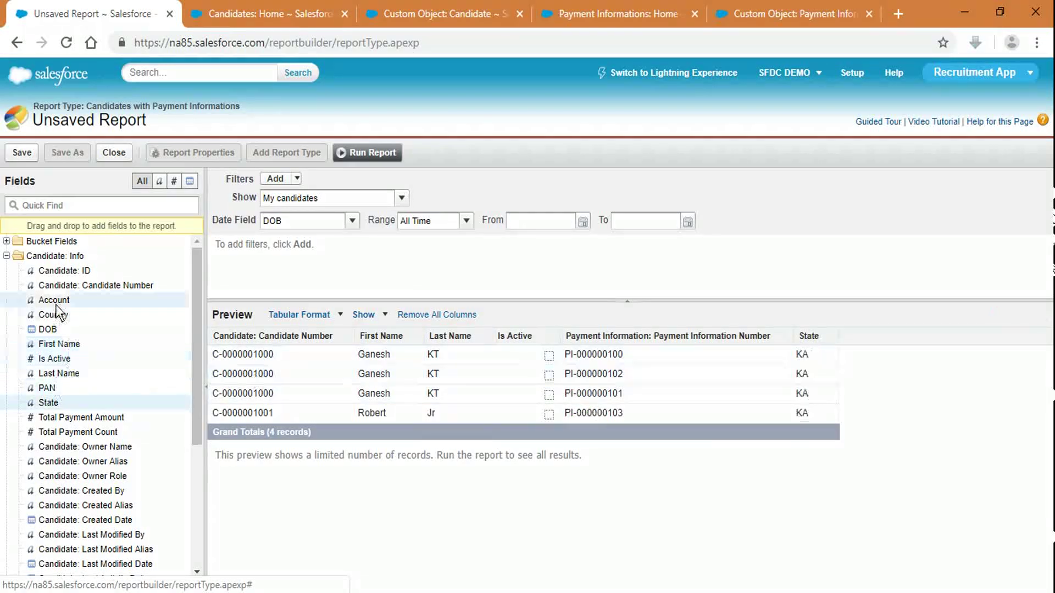
Add the Country field as a column before State and remove the Payment Information Number column
{"action": "scroll", "coordinate": [58, 330], "scroll_direction": "down", "scroll_amount": 3}
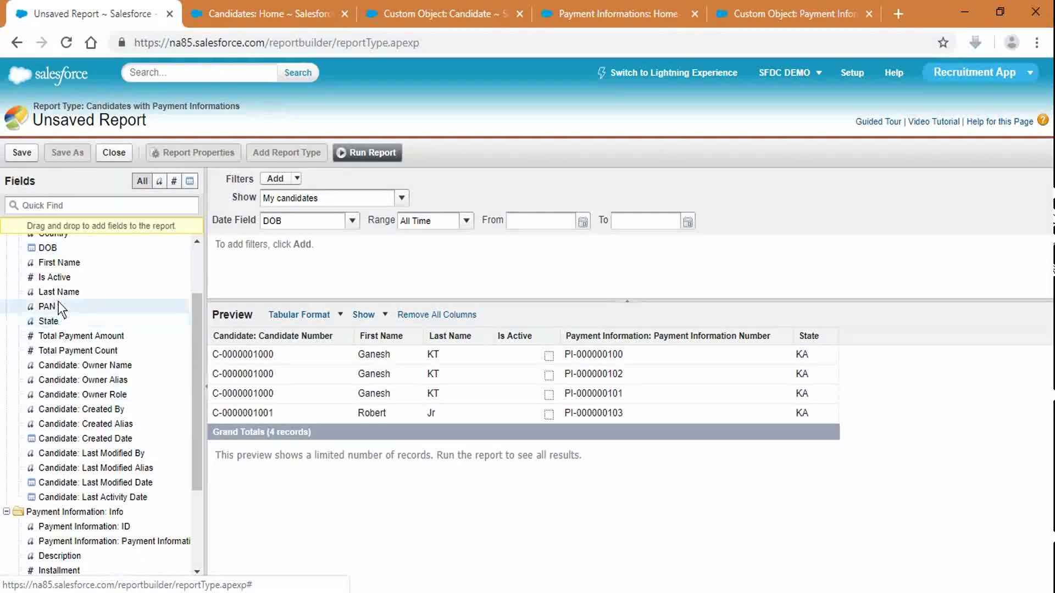
{"action": "scroll", "coordinate": [59, 302], "scroll_direction": "up", "scroll_amount": 3}
{"action": "mouse_move", "coordinate": [76, 321]}
{"action": "left_mouse_down"}
{"action": "mouse_move", "coordinate": [547, 354]}
{"action": "mouse_move", "coordinate": [529, 350]}
{"action": "mouse_move", "coordinate": [775, 340]}
{"action": "left_mouse_up"}
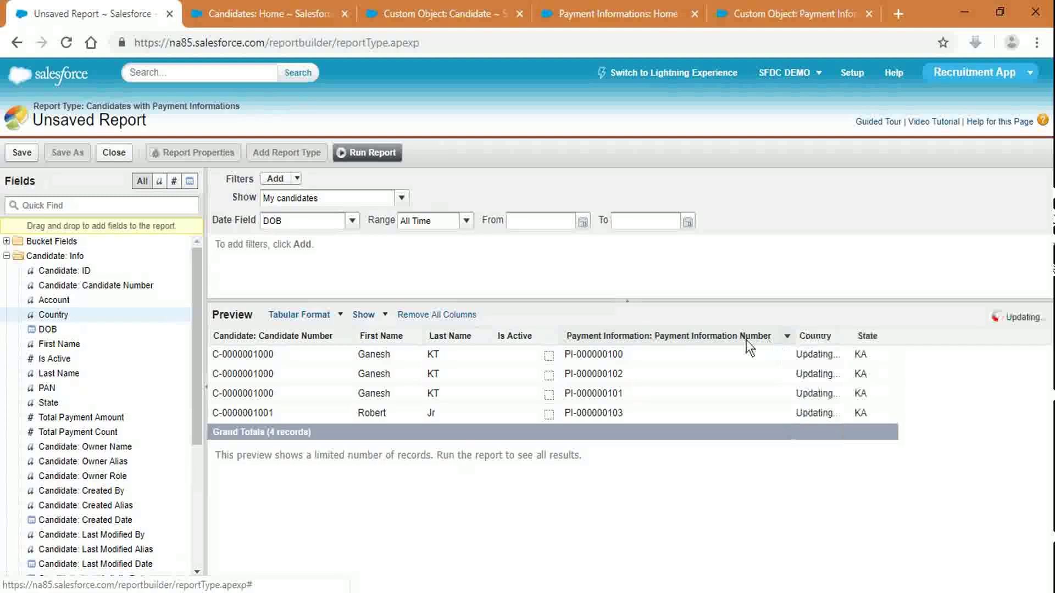
{"action": "left_click", "coordinate": [787, 336]}
{"action": "left_click", "coordinate": [843, 499]}
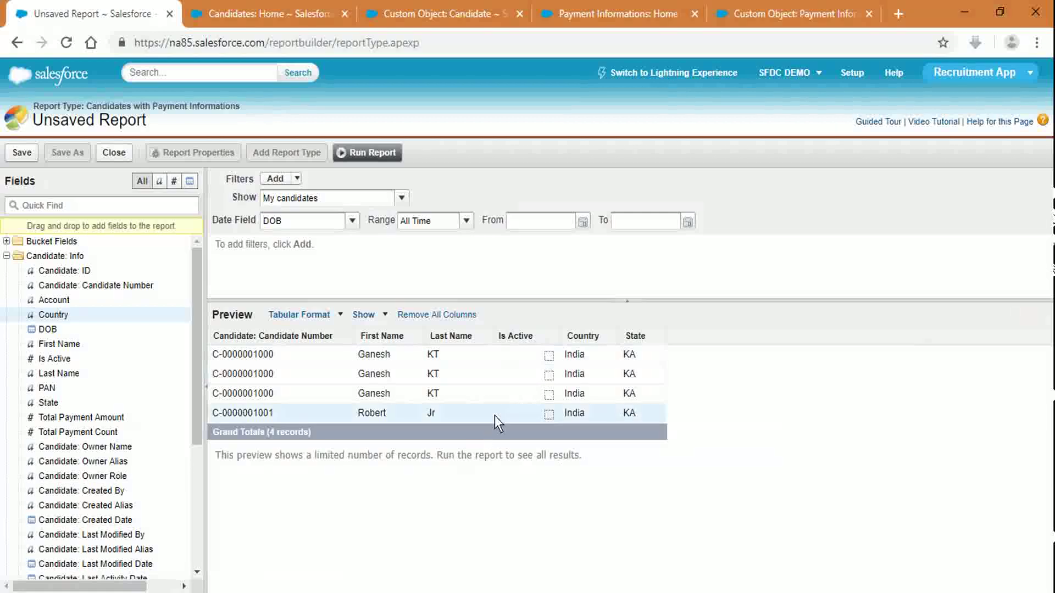
{"action": "left_click", "coordinate": [555, 335]}
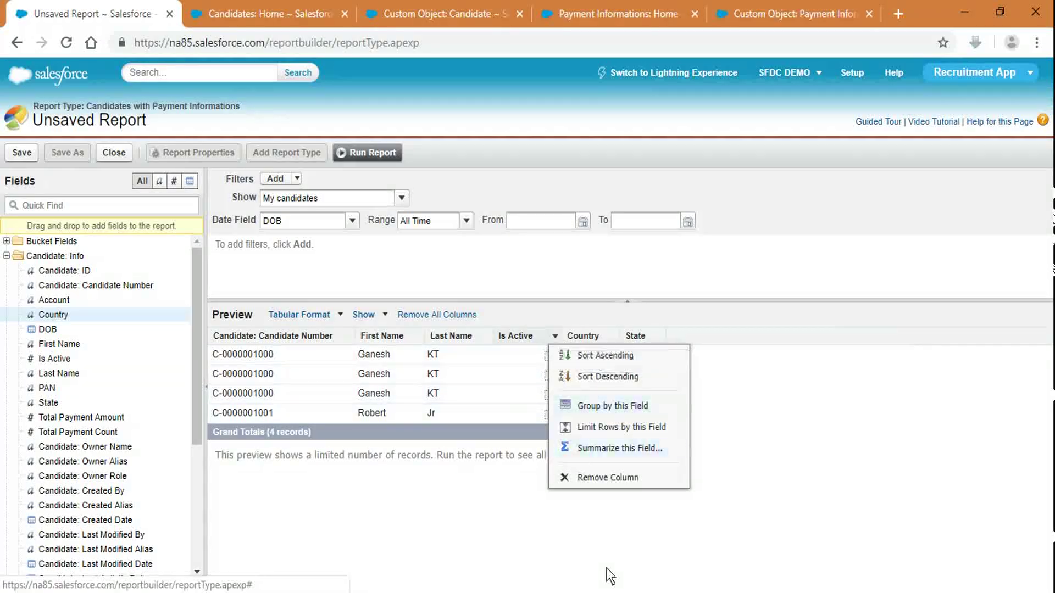
{"action": "left_click", "coordinate": [826, 426]}
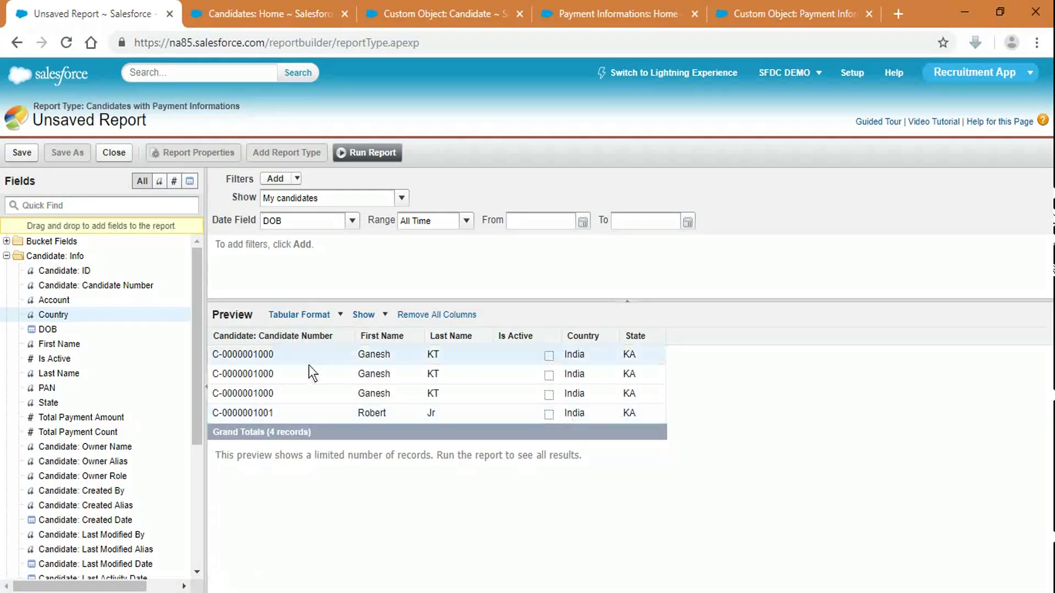
{"action": "left_click", "coordinate": [315, 313]}
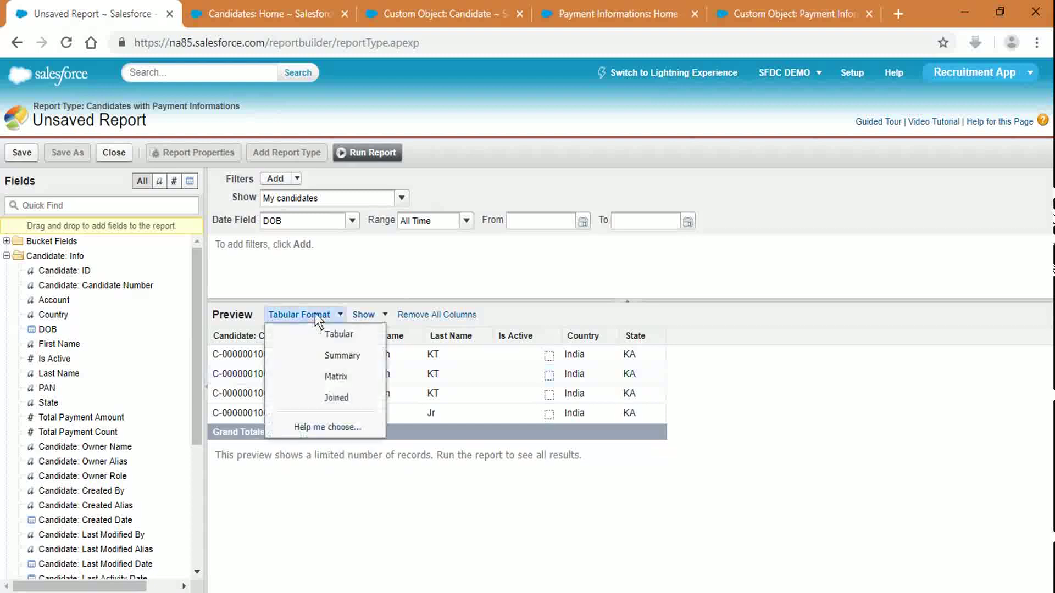
{"action": "left_click", "coordinate": [415, 281]}
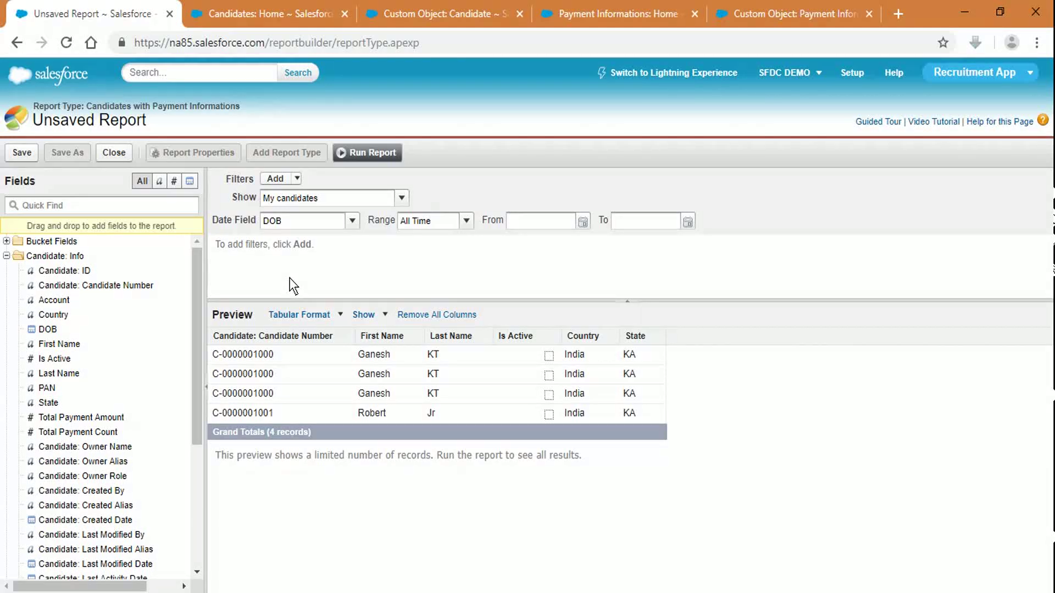
Set the report to show All candidates and use Candidate: Created Date as the date field
{"action": "left_click", "coordinate": [393, 200]}
{"action": "left_click", "coordinate": [332, 215]}
{"action": "left_click", "coordinate": [264, 201]}
{"action": "left_click", "coordinate": [300, 247]}
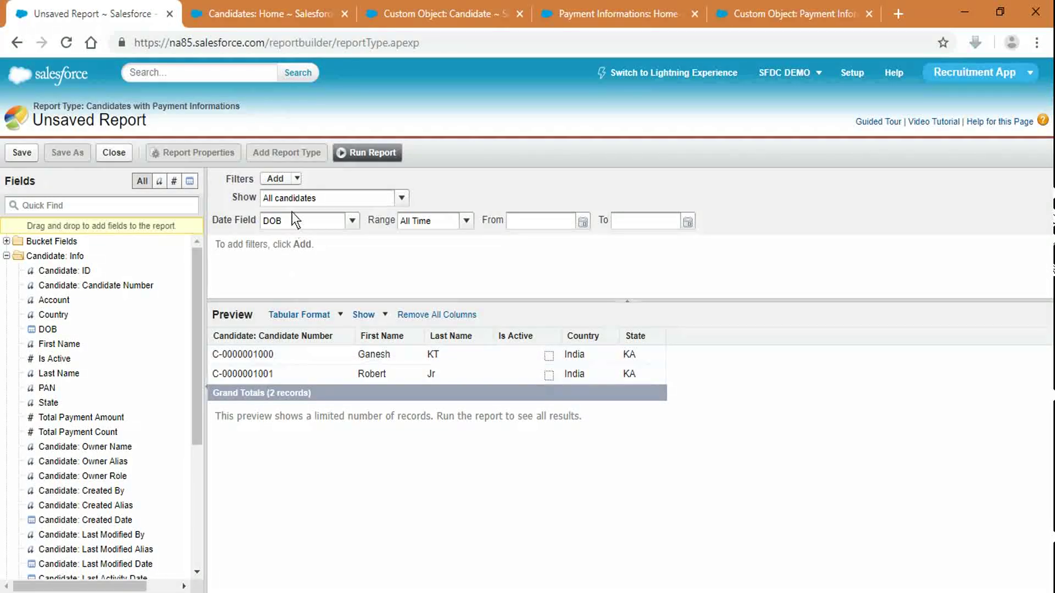
{"action": "left_click", "coordinate": [351, 223]}
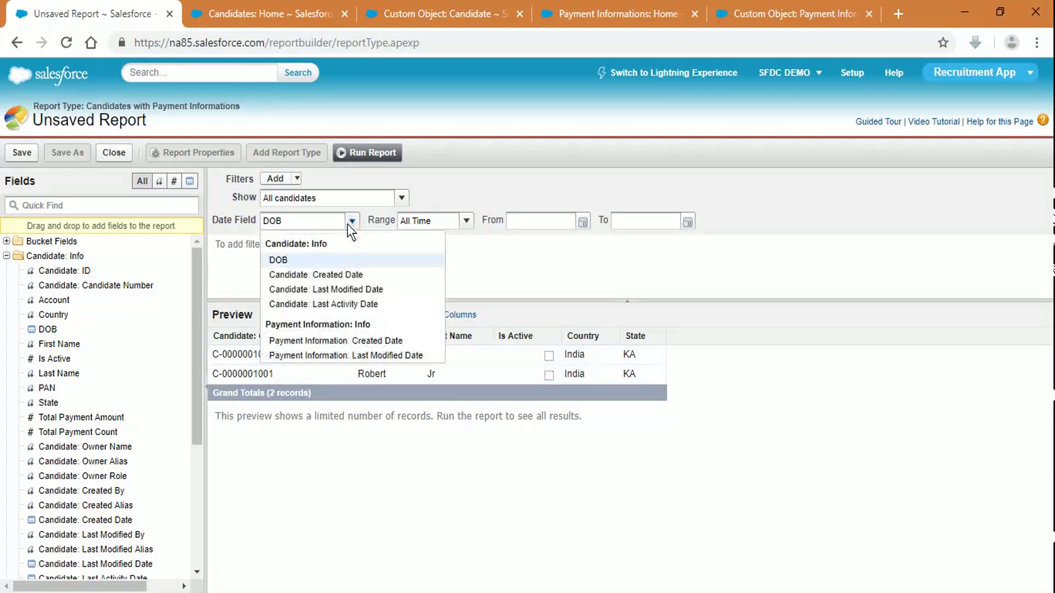
{"action": "left_click", "coordinate": [321, 275]}
Try the Last Week date range on the report and return the range to All Time
{"action": "left_click", "coordinate": [465, 220]}
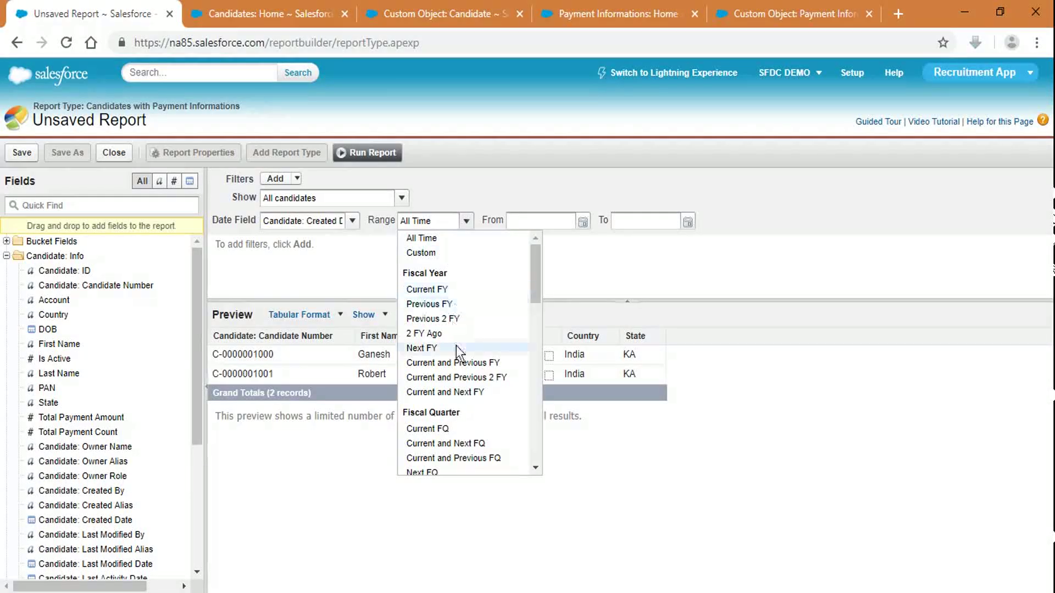
{"action": "scroll", "coordinate": [456, 439], "scroll_direction": "down", "scroll_amount": 5}
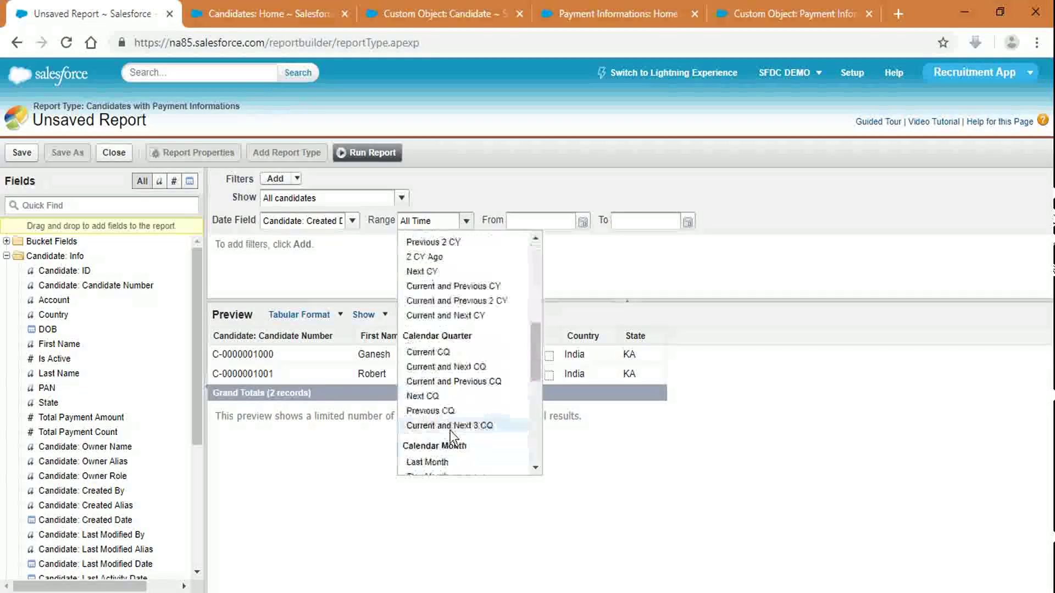
{"action": "scroll", "coordinate": [445, 407], "scroll_direction": "down", "scroll_amount": 1}
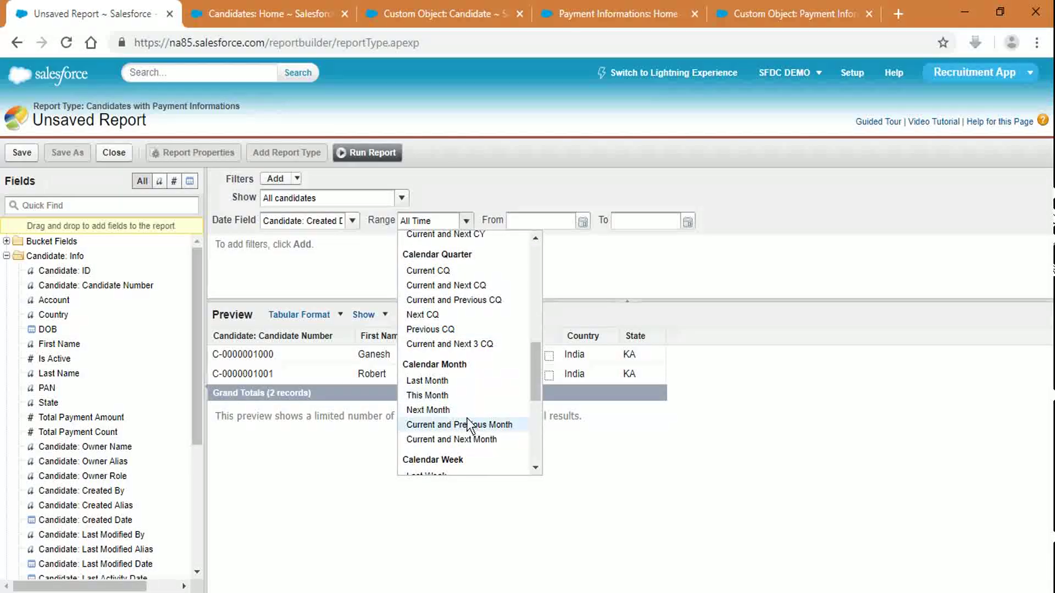
{"action": "scroll", "coordinate": [467, 417], "scroll_direction": "down", "scroll_amount": 5}
{"action": "left_click", "coordinate": [426, 313]}
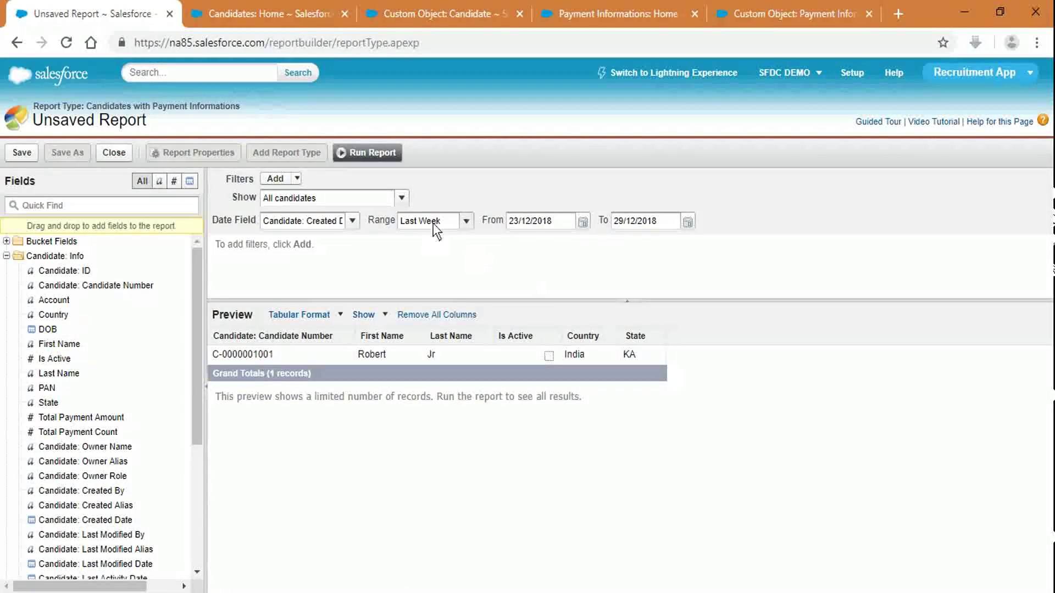
{"action": "left_click", "coordinate": [470, 223]}
{"action": "scroll", "coordinate": [456, 269], "scroll_direction": "up", "scroll_amount": 10}
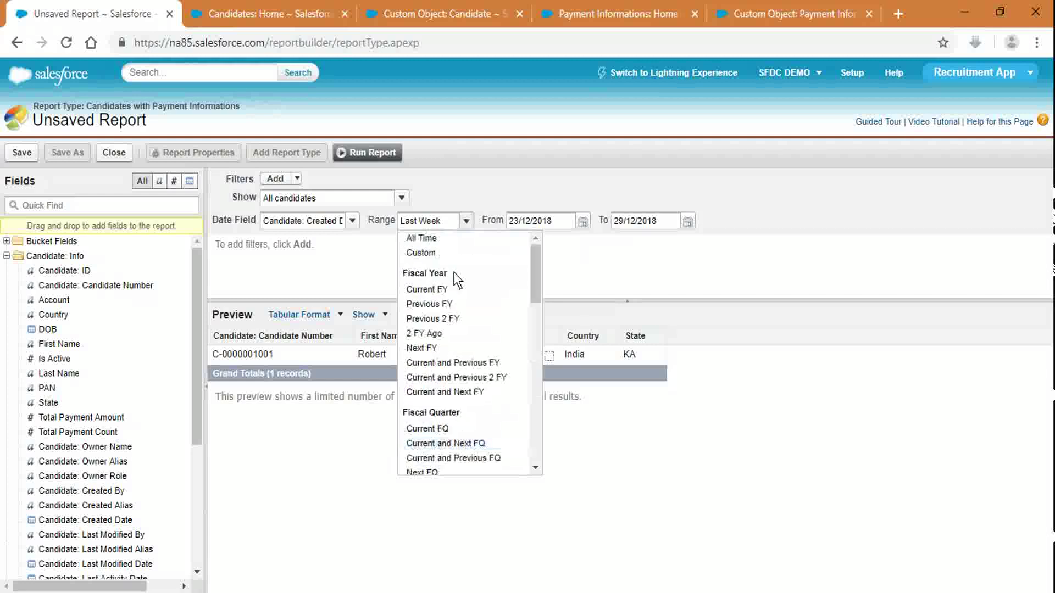
{"action": "left_click", "coordinate": [439, 241]}
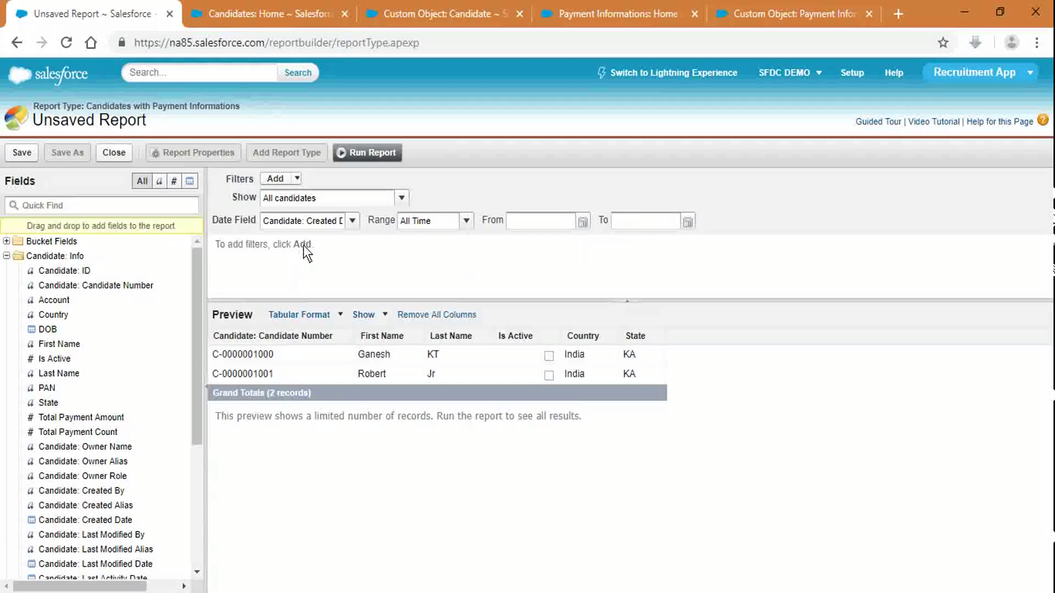
{"action": "left_click", "coordinate": [295, 178]}
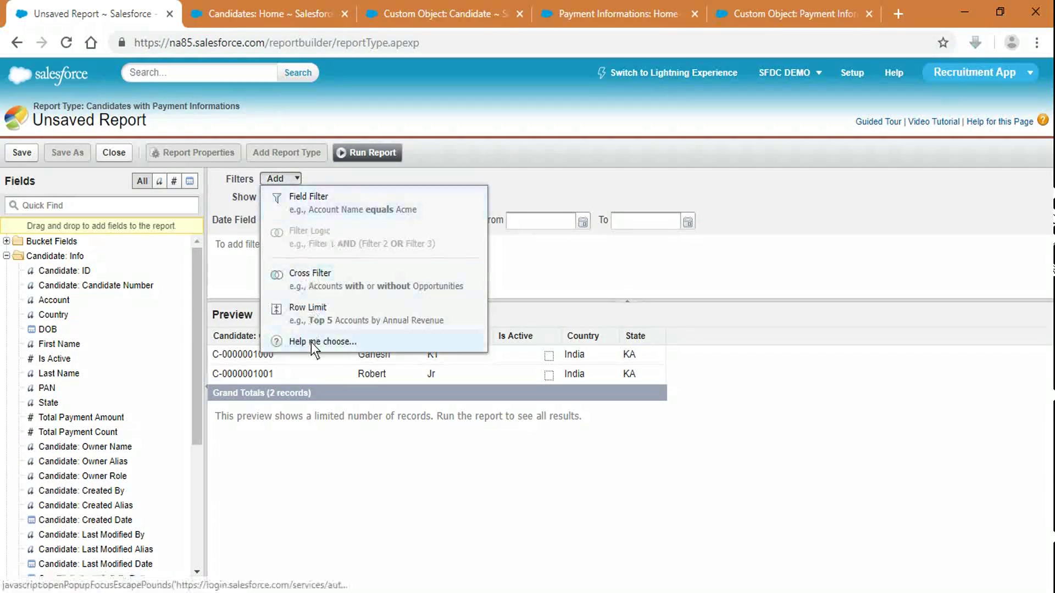
{"action": "left_click", "coordinate": [327, 314]}
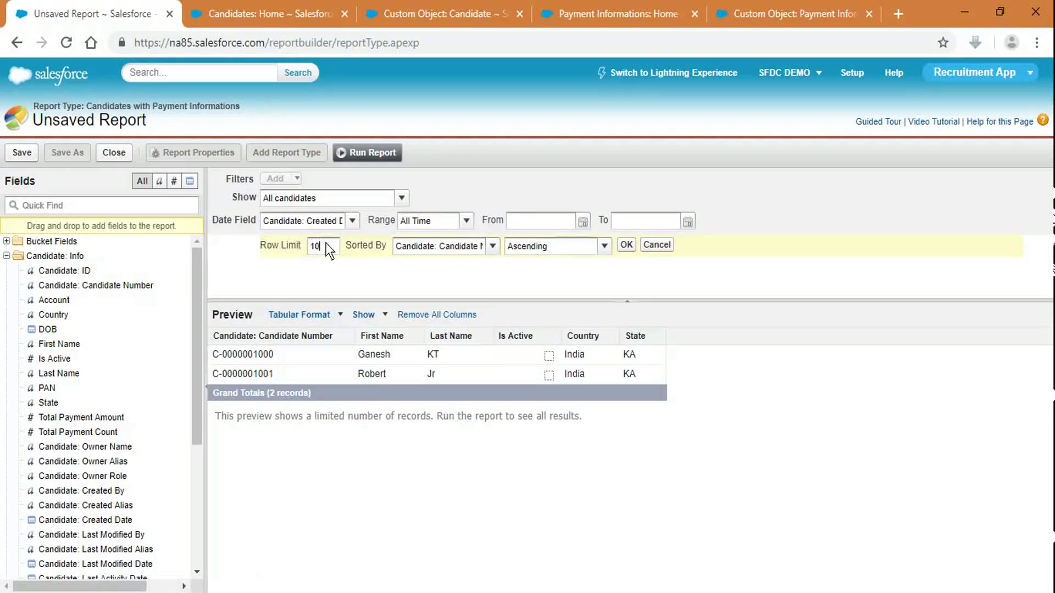
{"action": "type", "text": "0"}
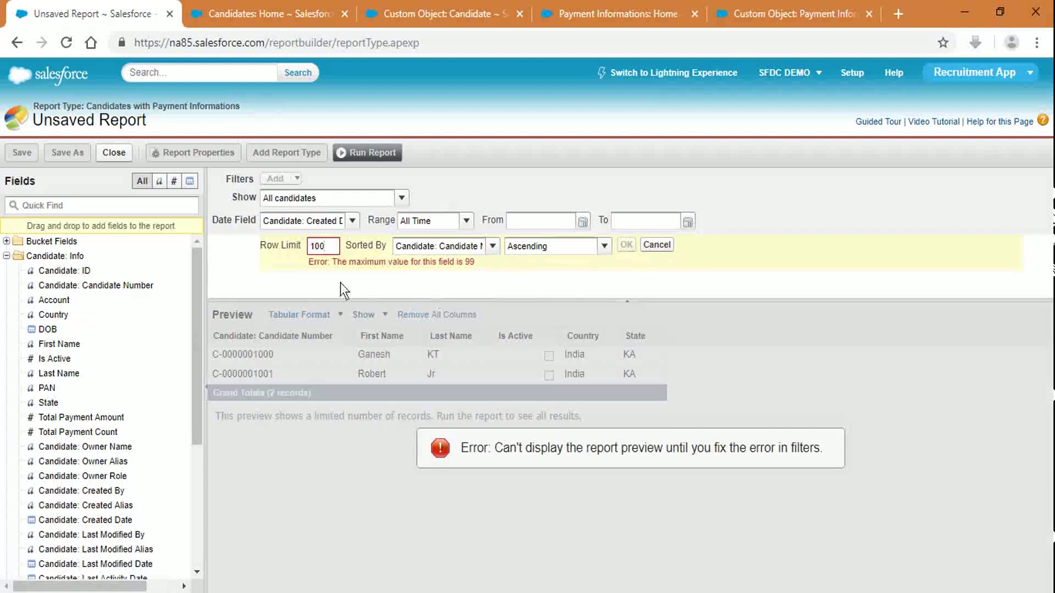
{"action": "key", "text": "BackSpace"}
{"action": "key", "text": "BackSpace"}
{"action": "key", "text": "BackSpace"}
{"action": "type", "text": "99"}
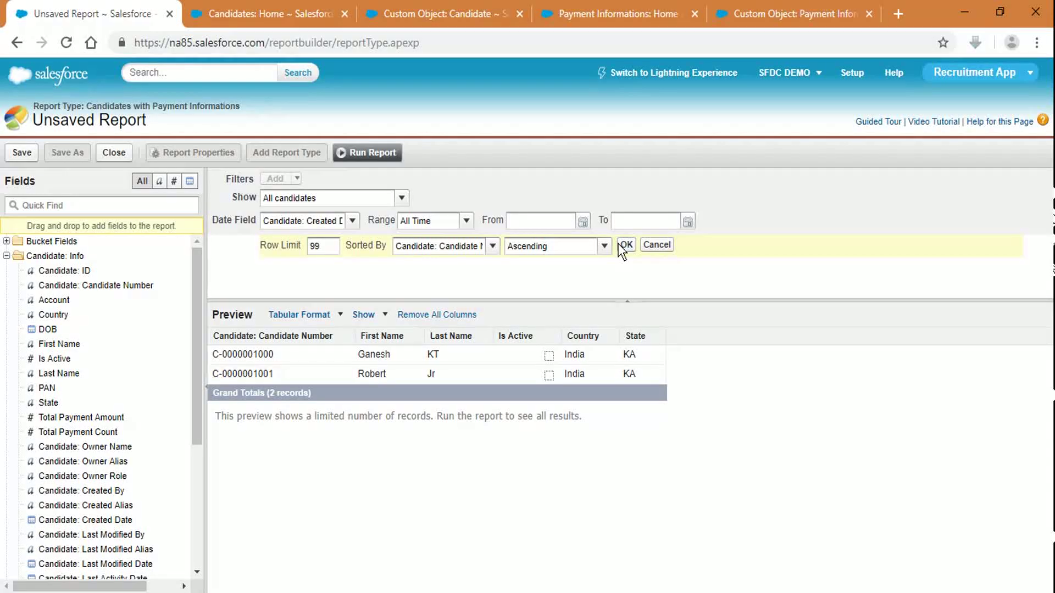
{"action": "left_click", "coordinate": [650, 246]}
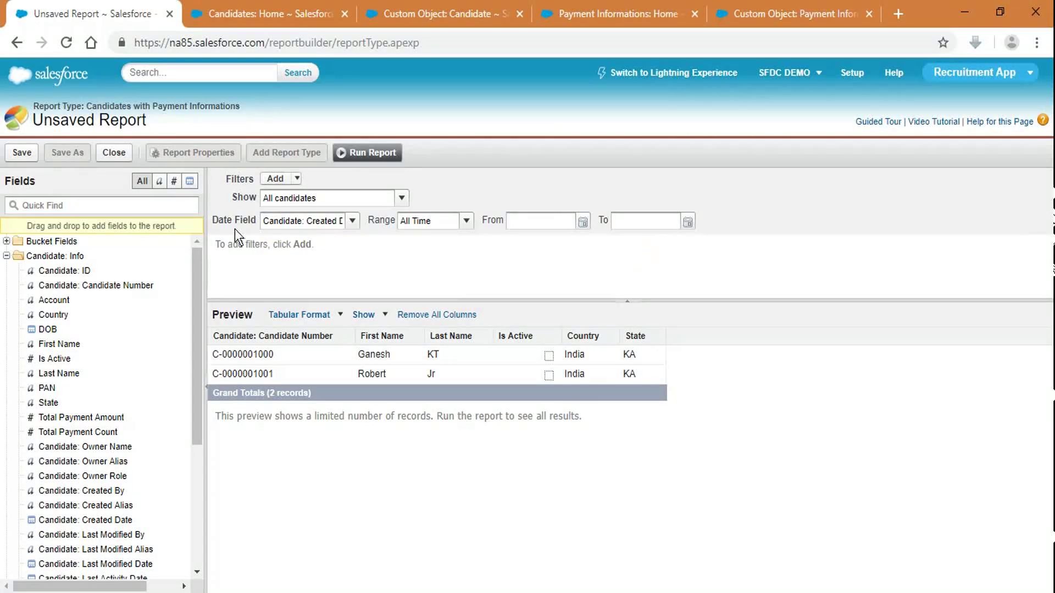
Add a field filter to the report for Country equals India, choosing the value from the picklist lookup
{"action": "left_click", "coordinate": [276, 178]}
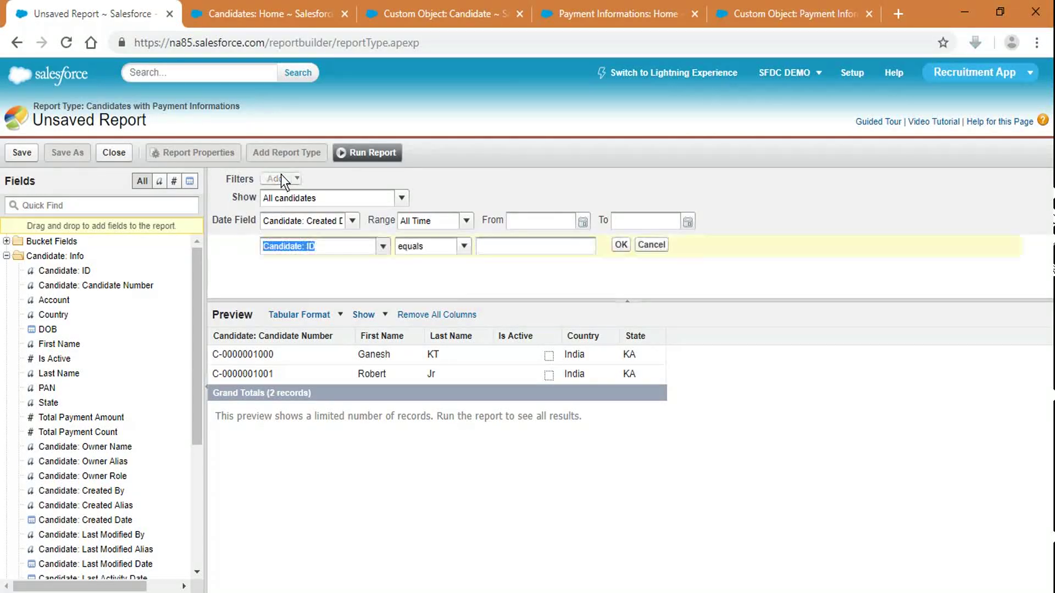
{"action": "left_click", "coordinate": [383, 247]}
{"action": "left_click", "coordinate": [246, 256]}
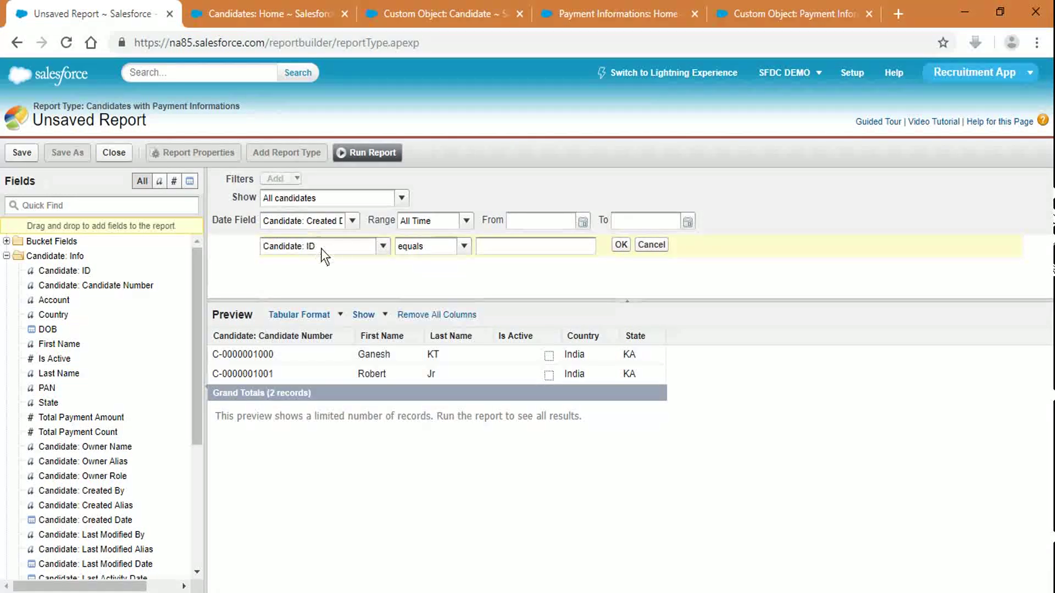
{"action": "left_click", "coordinate": [383, 246]}
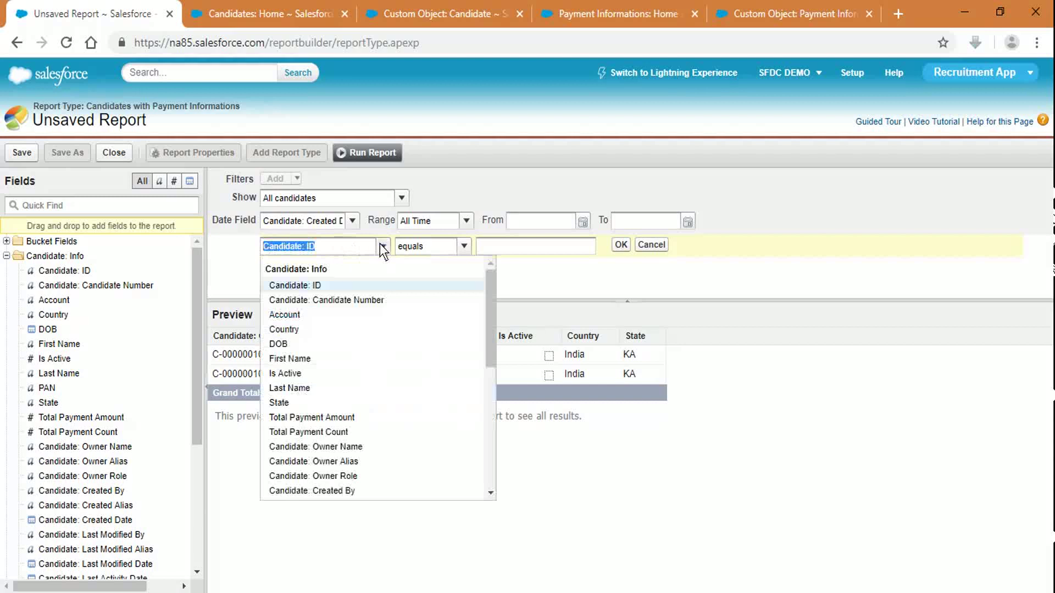
{"action": "left_click", "coordinate": [332, 330]}
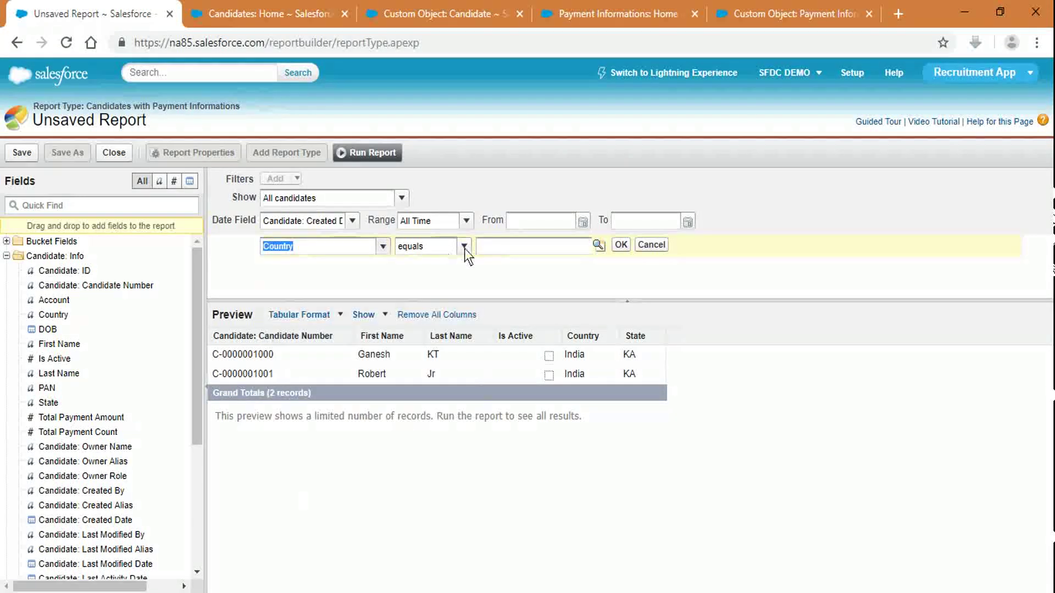
{"action": "left_click", "coordinate": [598, 248]}
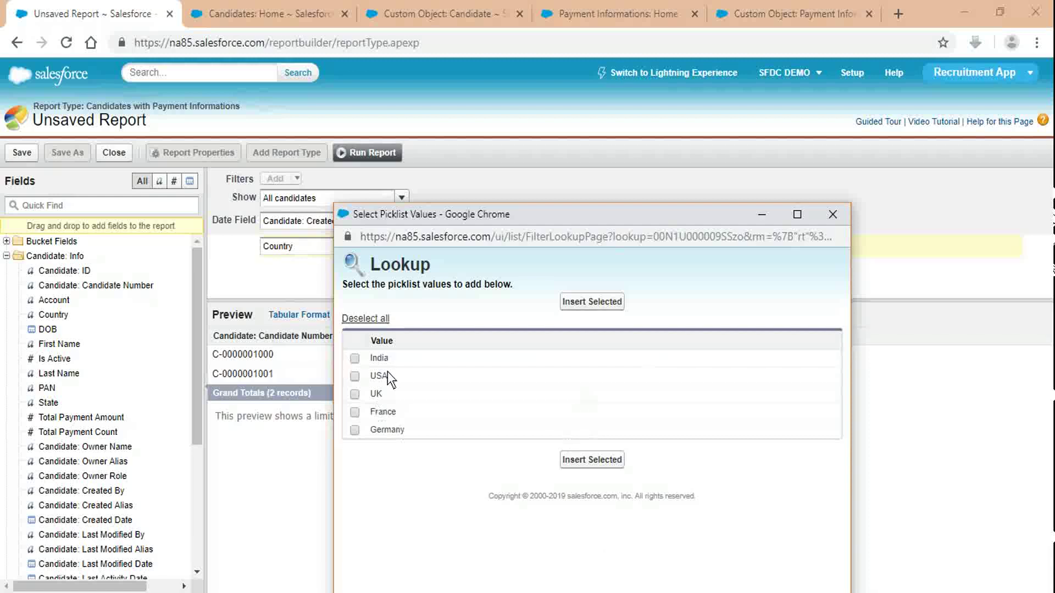
{"action": "left_click", "coordinate": [354, 358]}
{"action": "left_click", "coordinate": [578, 301]}
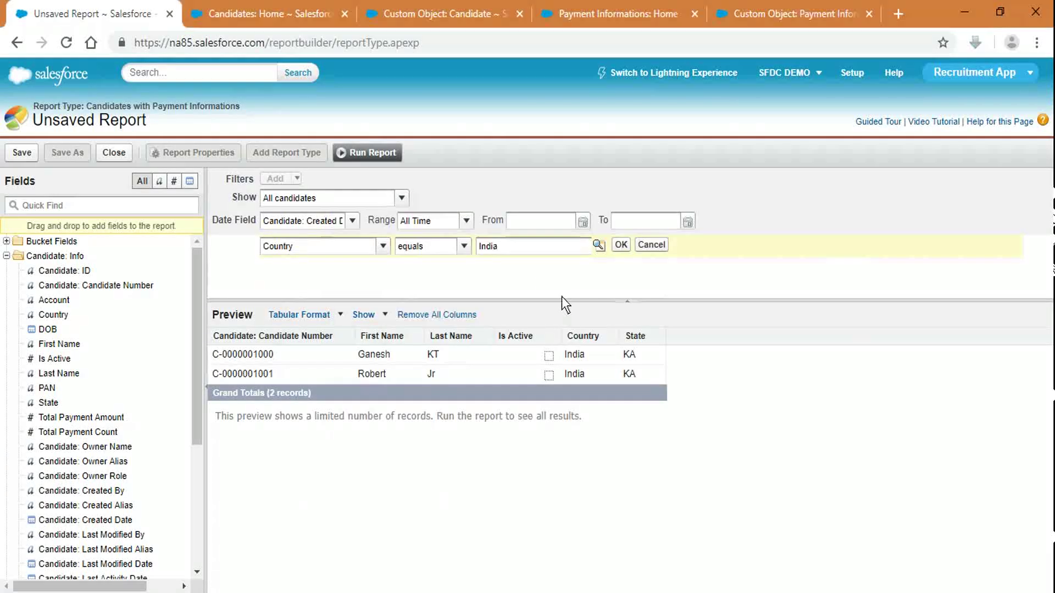
{"action": "left_click", "coordinate": [621, 245]}
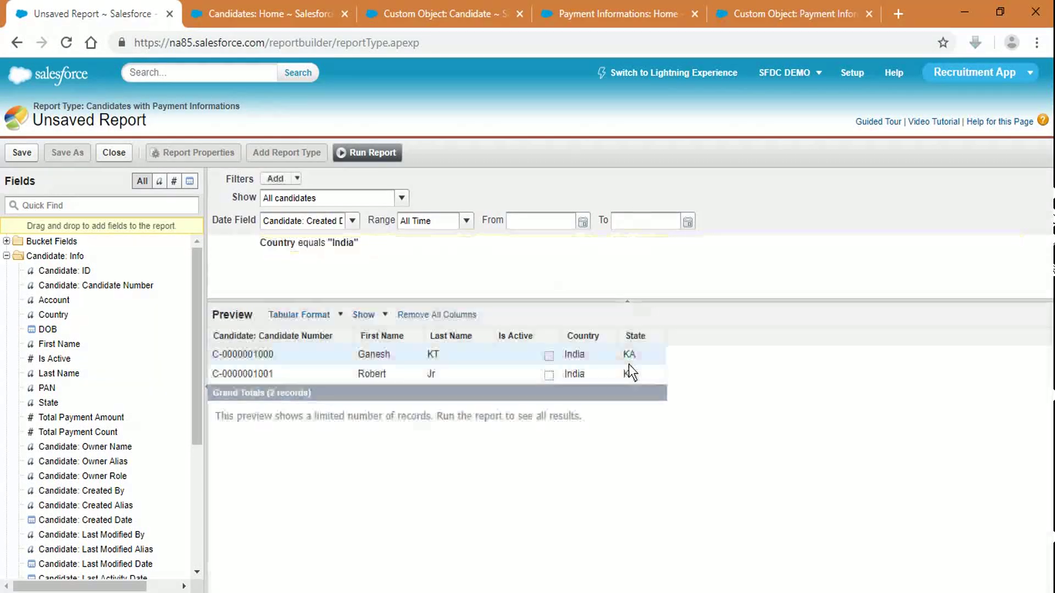
Open the first record in the Recent Candidates list and start a clone of it
{"action": "left_click", "coordinate": [263, 13]}
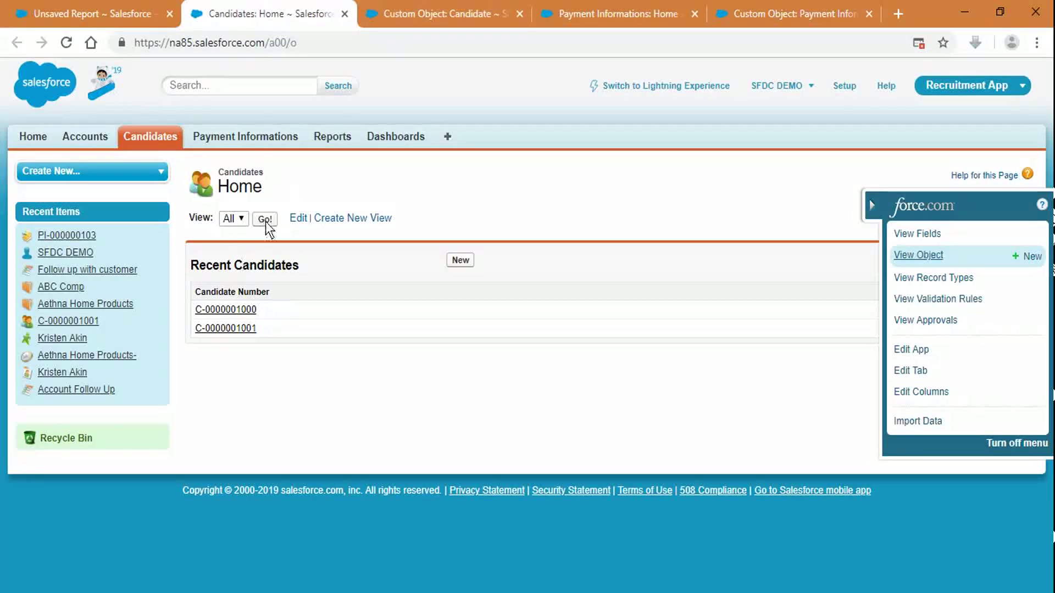
{"action": "left_click", "coordinate": [211, 310]}
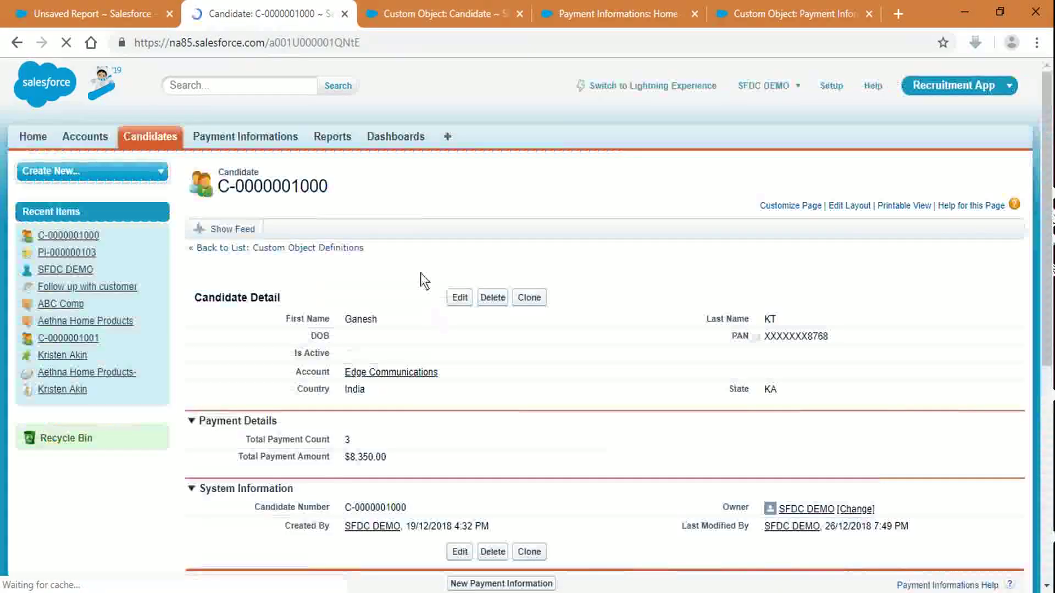
{"action": "left_click", "coordinate": [529, 297]}
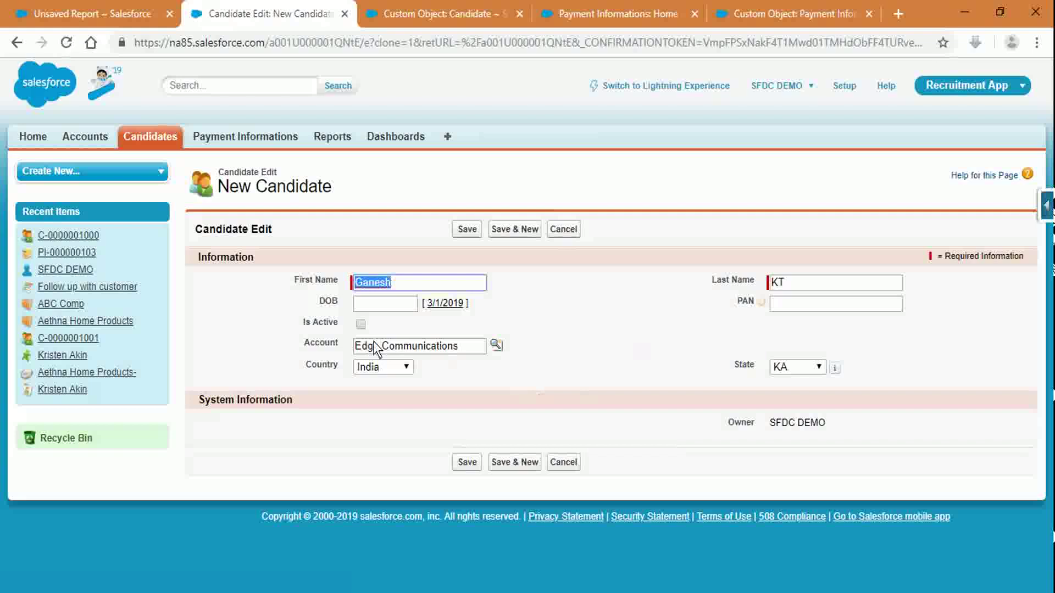
Mark the cloned candidate as active and replace the first name and last name with the new candidate's
{"action": "left_click", "coordinate": [360, 325]}
{"action": "left_click", "coordinate": [394, 282]}
{"action": "key", "text": "ctrl+a"}
{"action": "type", "text": "Sure"}
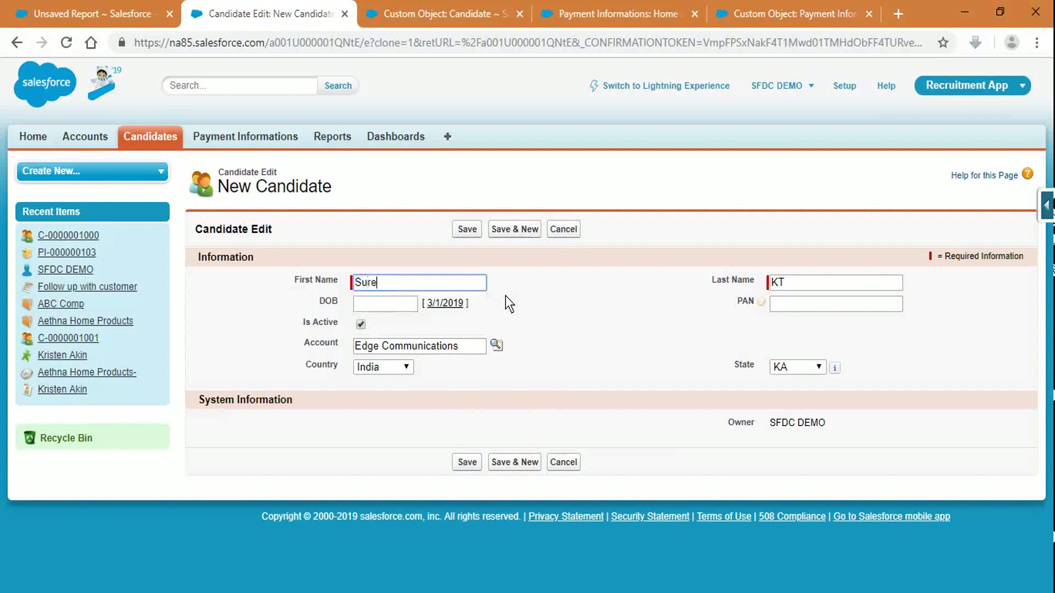
{"action": "type", "text": "sh"}
{"action": "key", "text": "Tab"}
{"action": "key", "text": "Tab"}
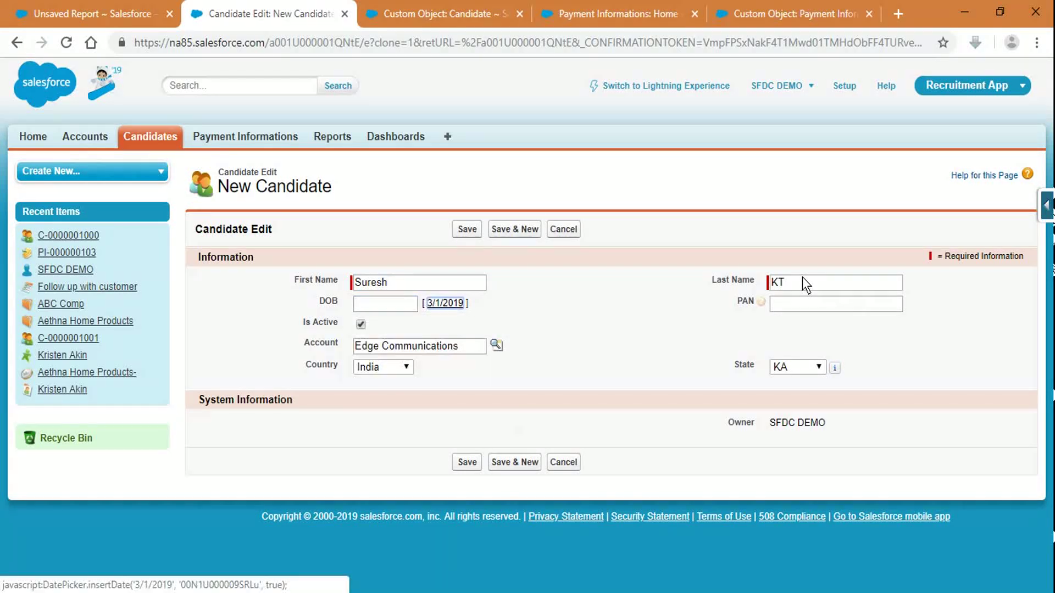
{"action": "double_click", "coordinate": [802, 280]}
{"action": "type", "text": "C"}
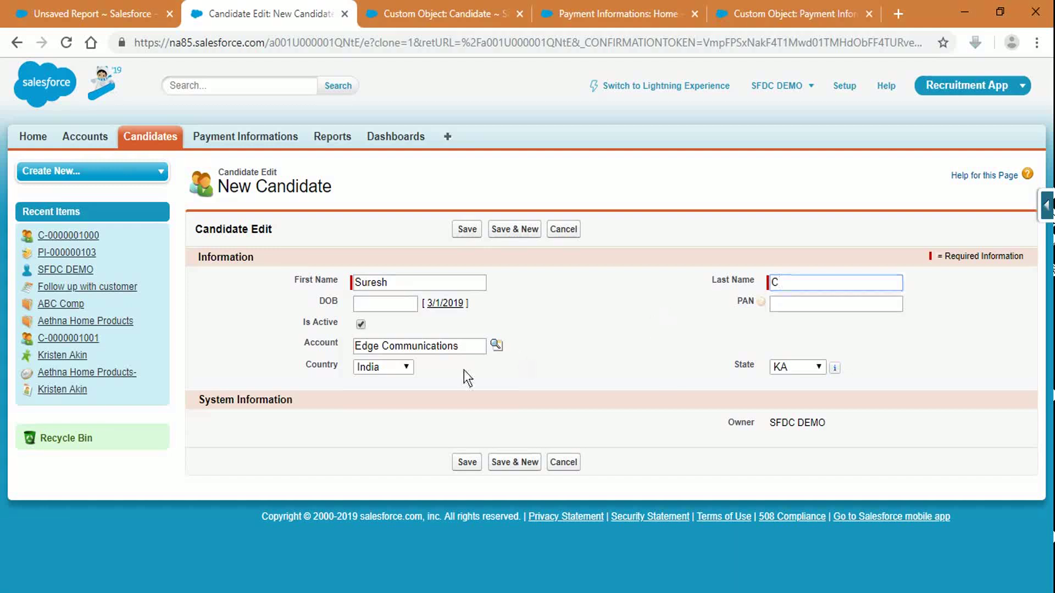
Clear the candidate's Account, set Country to USA and State to NY, and save the record
{"action": "left_click_drag", "start_coordinate": [477, 348], "coordinate": [301, 350]}
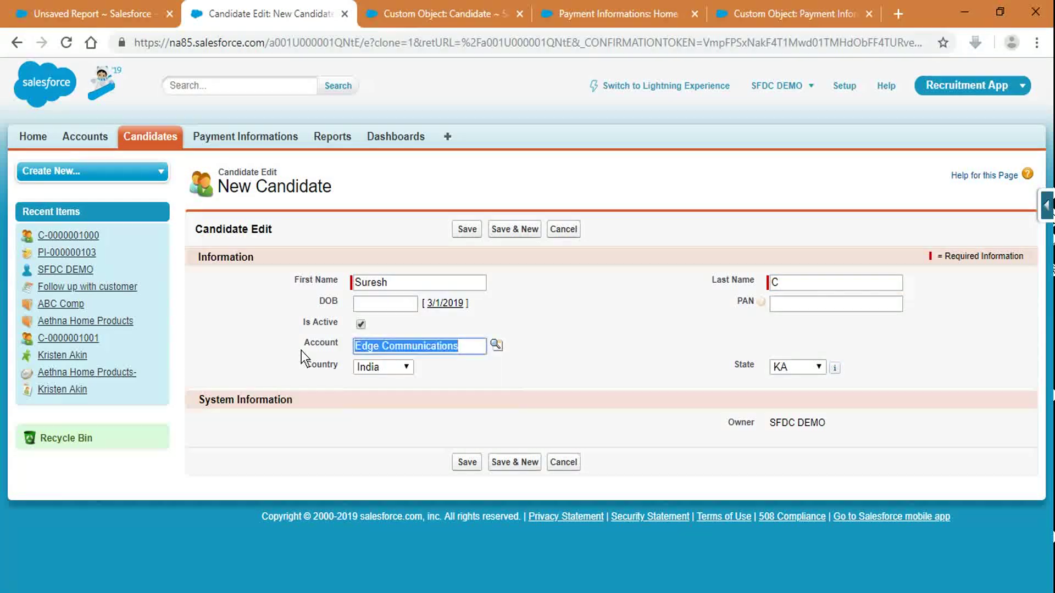
{"action": "key", "text": "BackSpace"}
{"action": "left_click", "coordinate": [372, 369]}
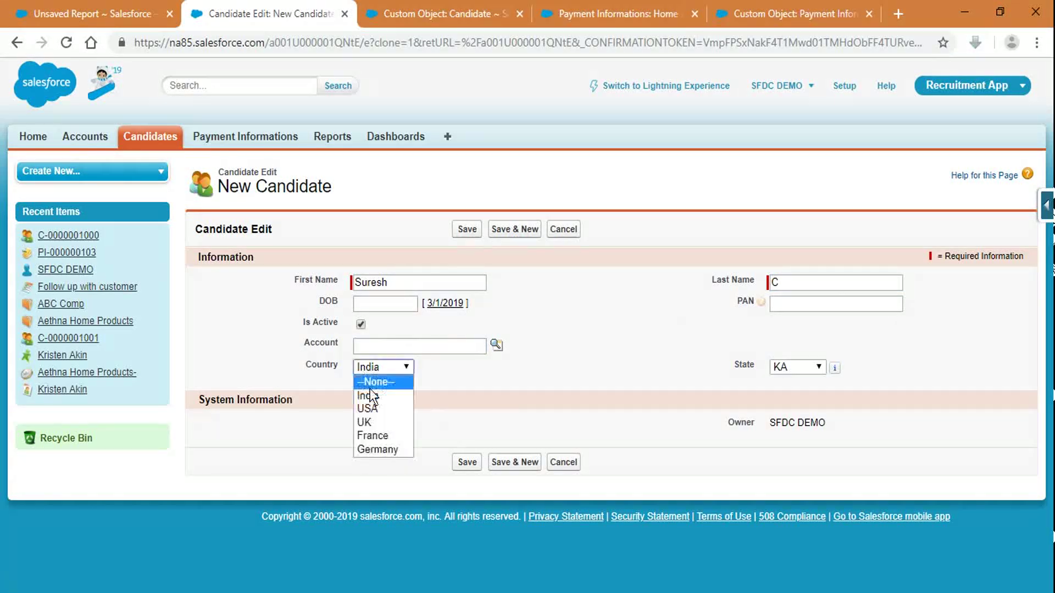
{"action": "left_click", "coordinate": [367, 409]}
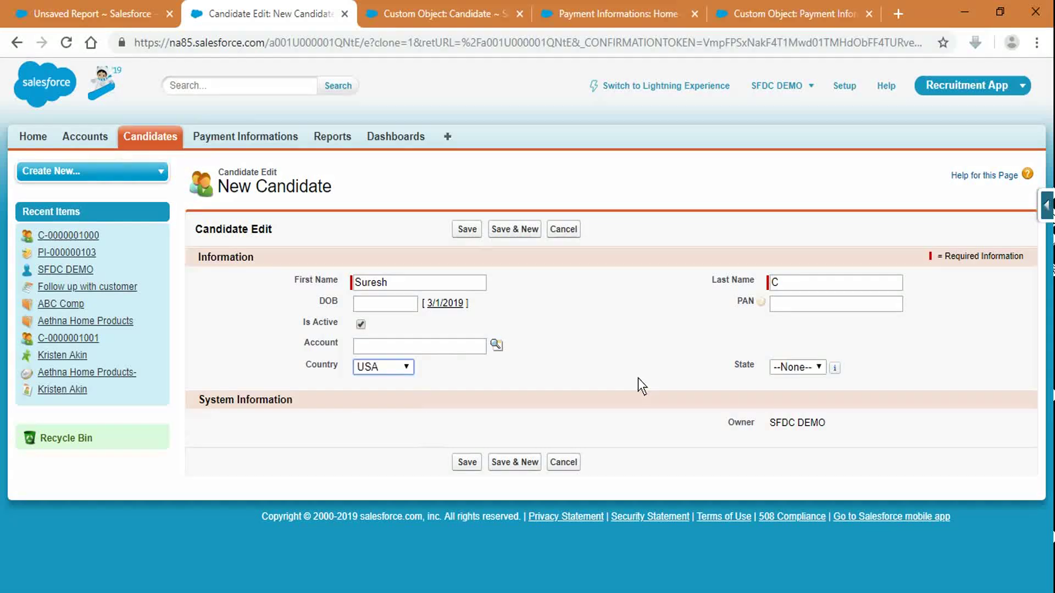
{"action": "left_click", "coordinate": [789, 376]}
{"action": "left_click", "coordinate": [794, 404]}
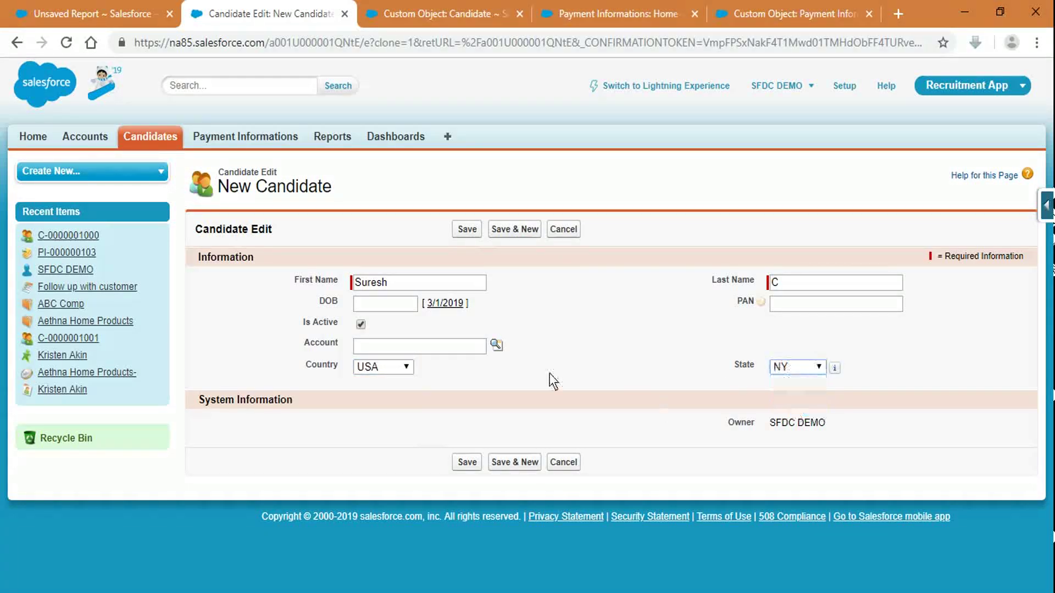
{"action": "left_click", "coordinate": [472, 467]}
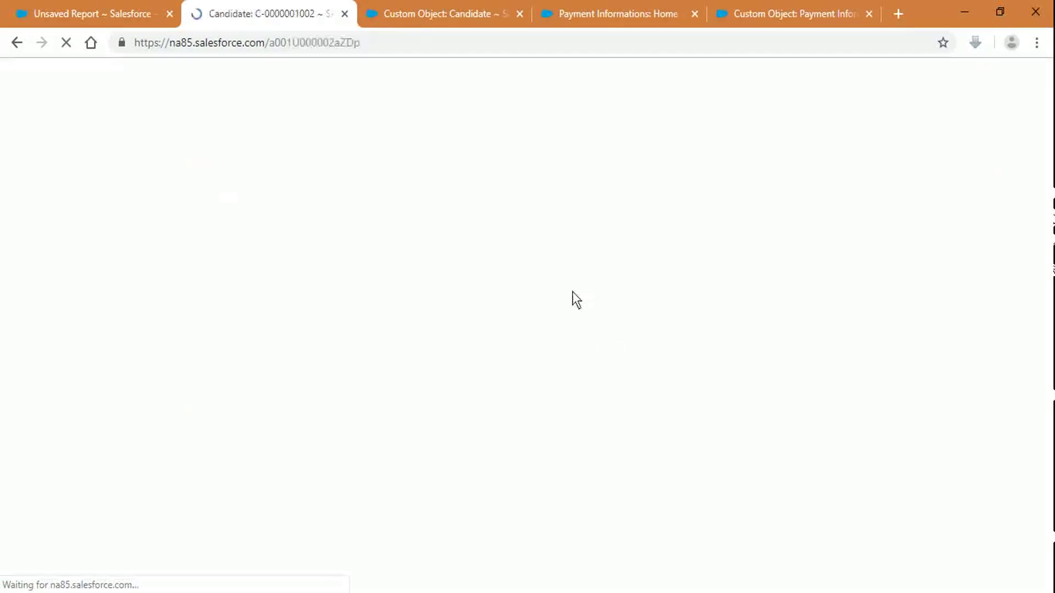
Clone the newly saved candidate and enter a different first name and last name in the copy
{"action": "left_click", "coordinate": [525, 299]}
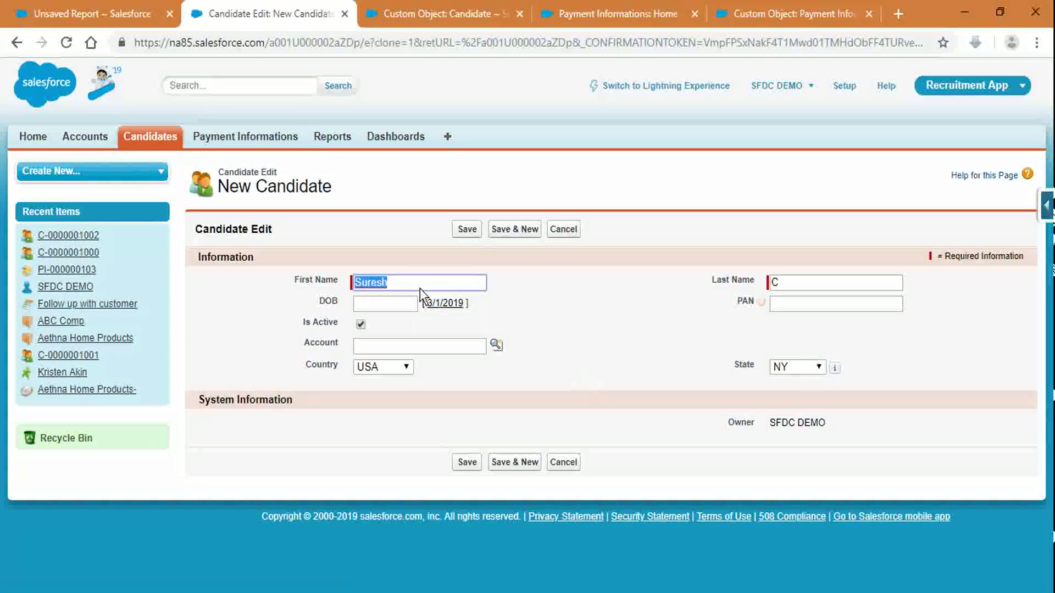
{"action": "type", "text": "Manjula"}
{"action": "key", "text": "Tab"}
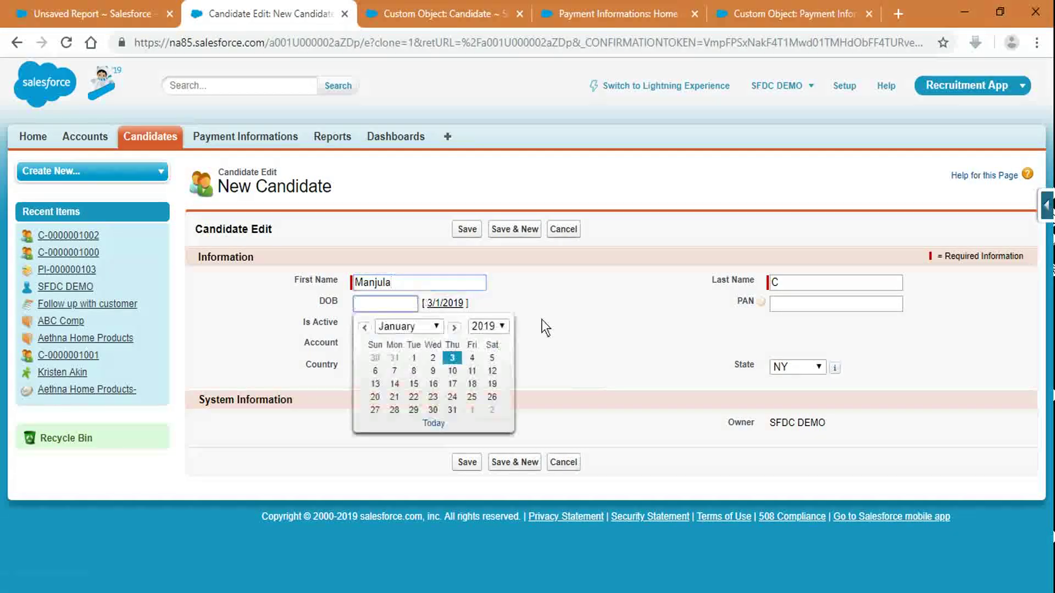
{"action": "left_click", "coordinate": [740, 328]}
{"action": "left_click_drag", "start_coordinate": [783, 269], "coordinate": [694, 290]}
{"action": "left_click", "coordinate": [810, 285]}
{"action": "key", "text": "BackSpace"}
{"action": "type", "text": "S"}
Set the second cloned candidate's Country to UK and State to LN, and save the record
{"action": "left_click", "coordinate": [493, 364]}
{"action": "left_click", "coordinate": [388, 368]}
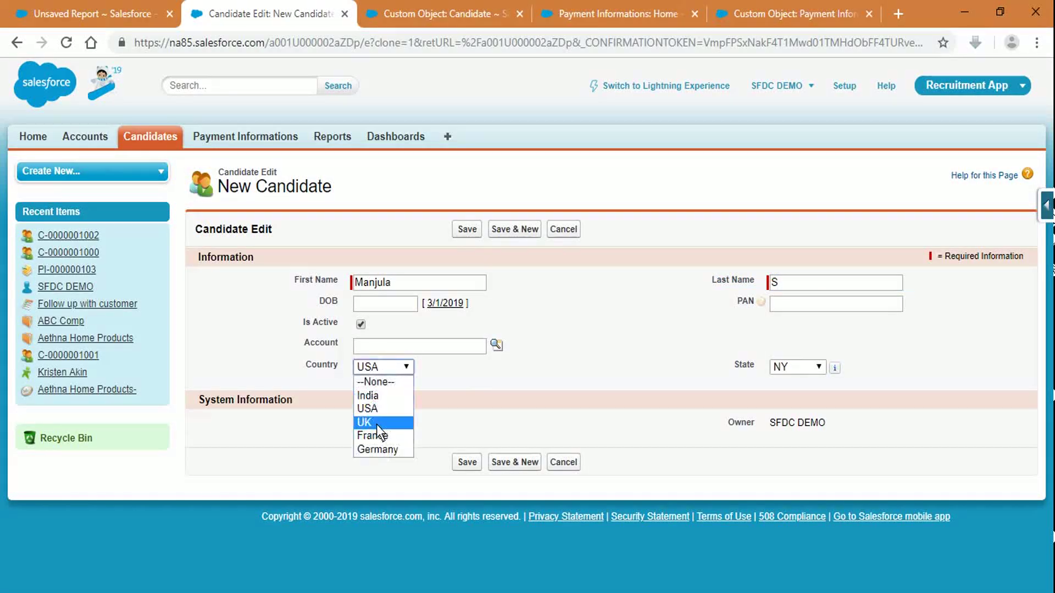
{"action": "left_click", "coordinate": [378, 424]}
{"action": "left_click", "coordinate": [797, 367]}
{"action": "left_click", "coordinate": [775, 397]}
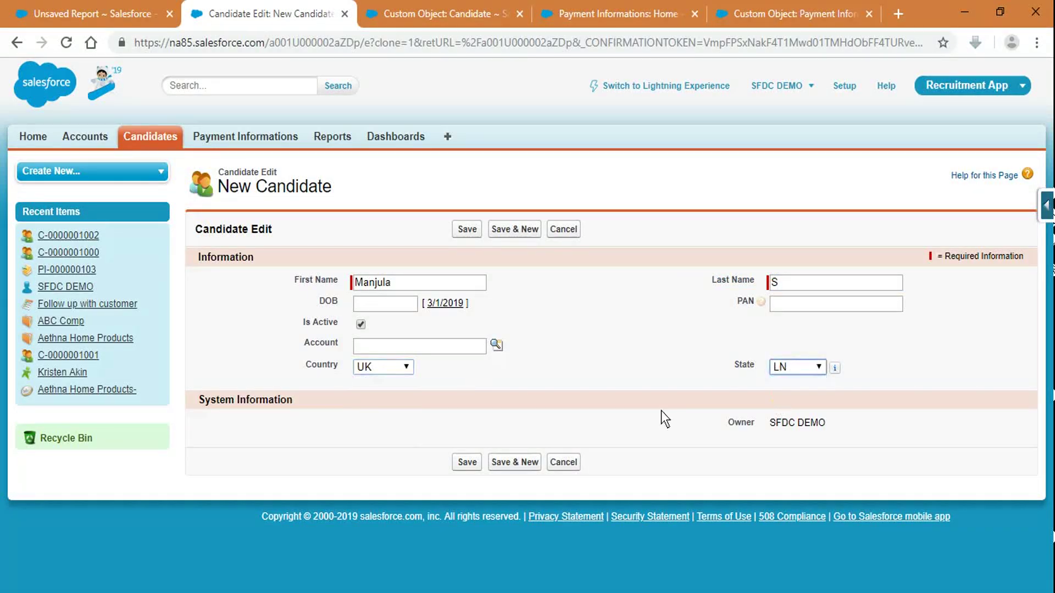
{"action": "left_click", "coordinate": [467, 461]}
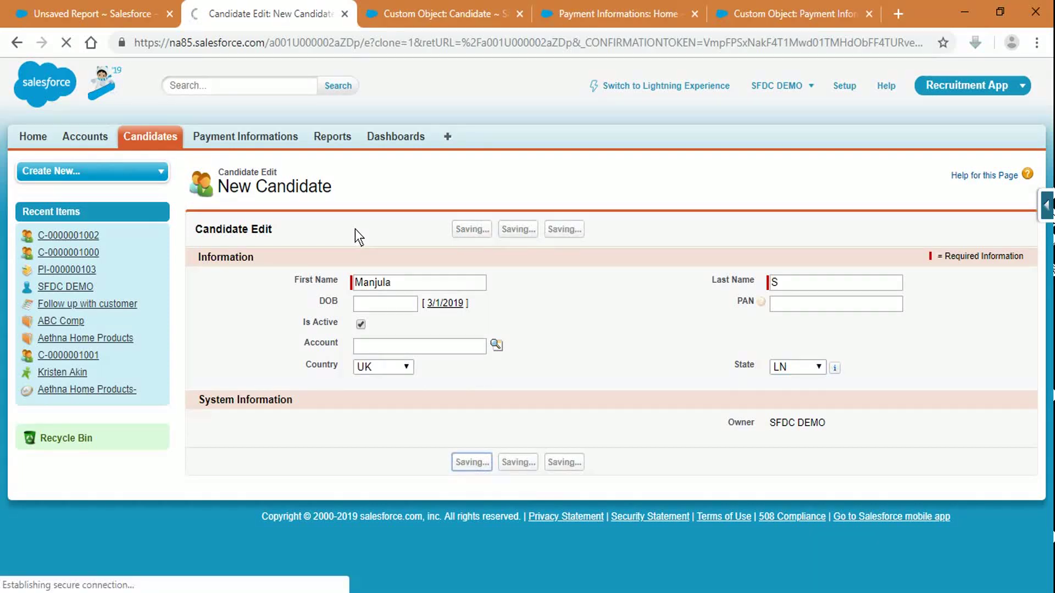
Try an additional report filter of Account not equal to "" and remove that filter from the report
{"action": "key", "text": "ctrl+shift+Tab"}
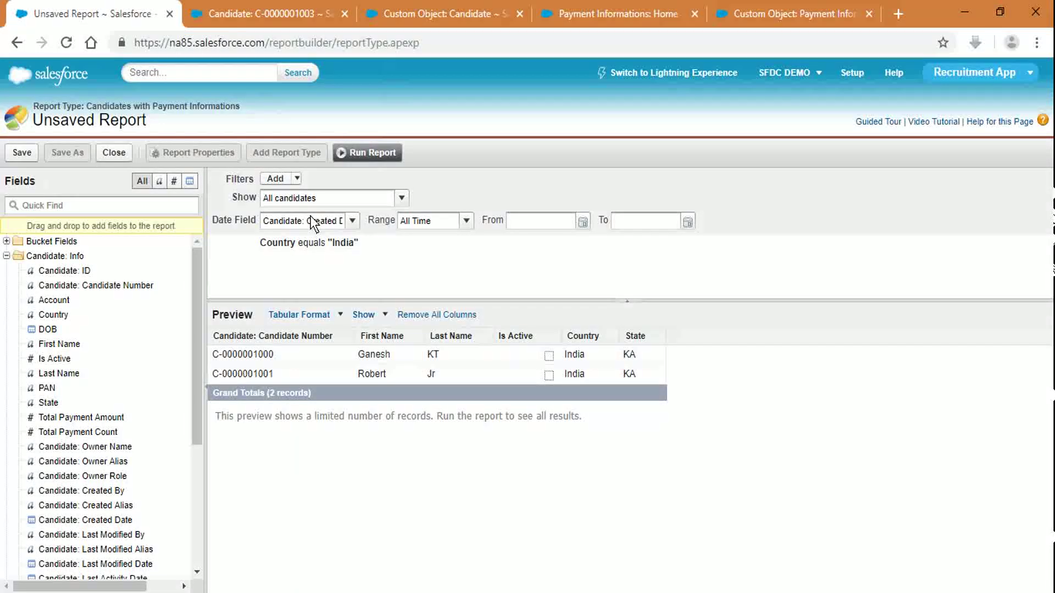
{"action": "left_click", "coordinate": [276, 179]}
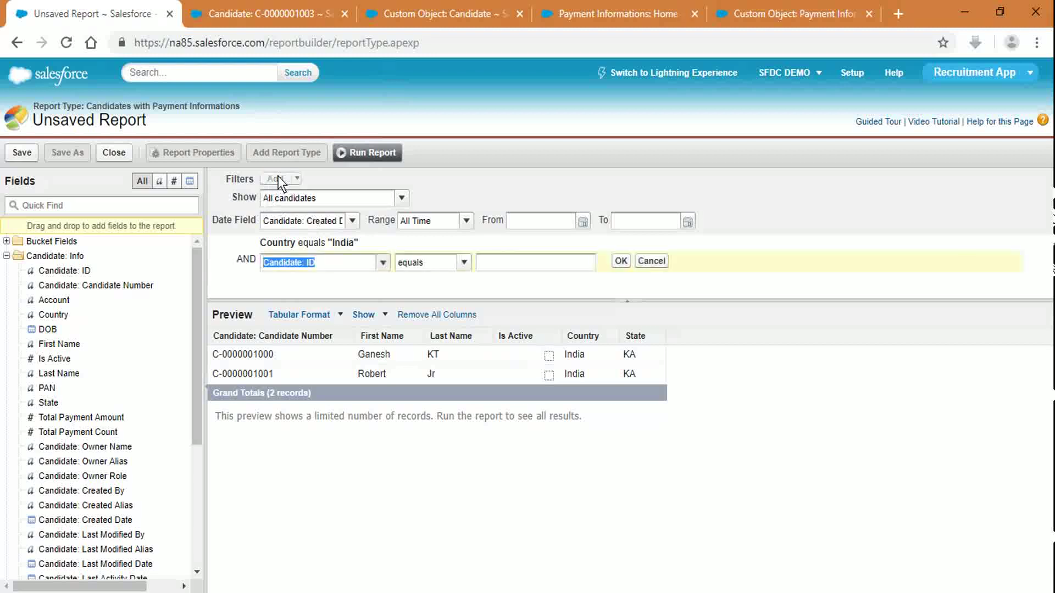
{"action": "left_click", "coordinate": [383, 262]}
{"action": "left_click", "coordinate": [330, 333]}
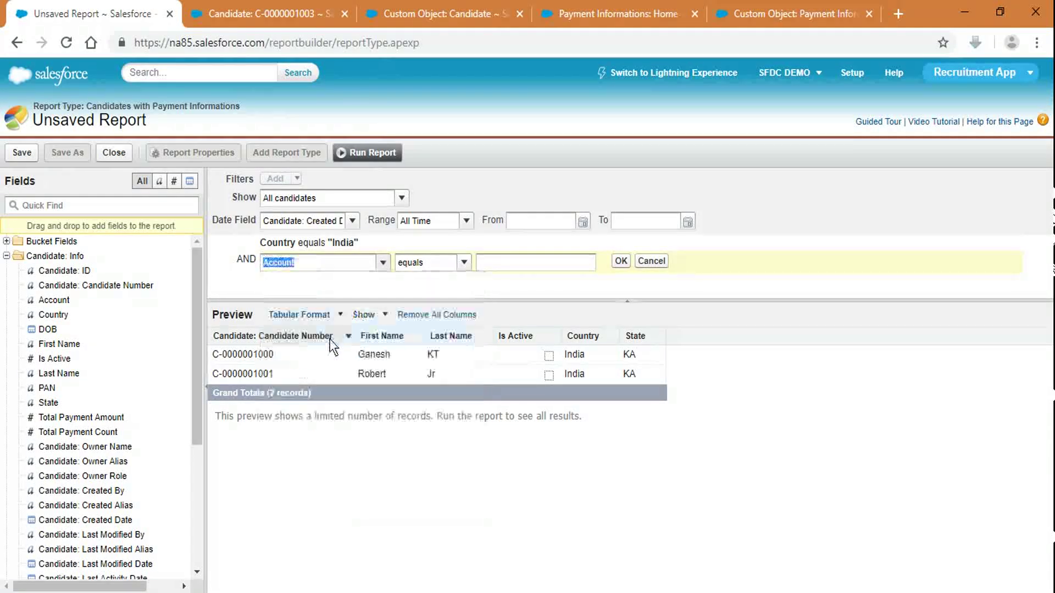
{"action": "left_click", "coordinate": [464, 263]}
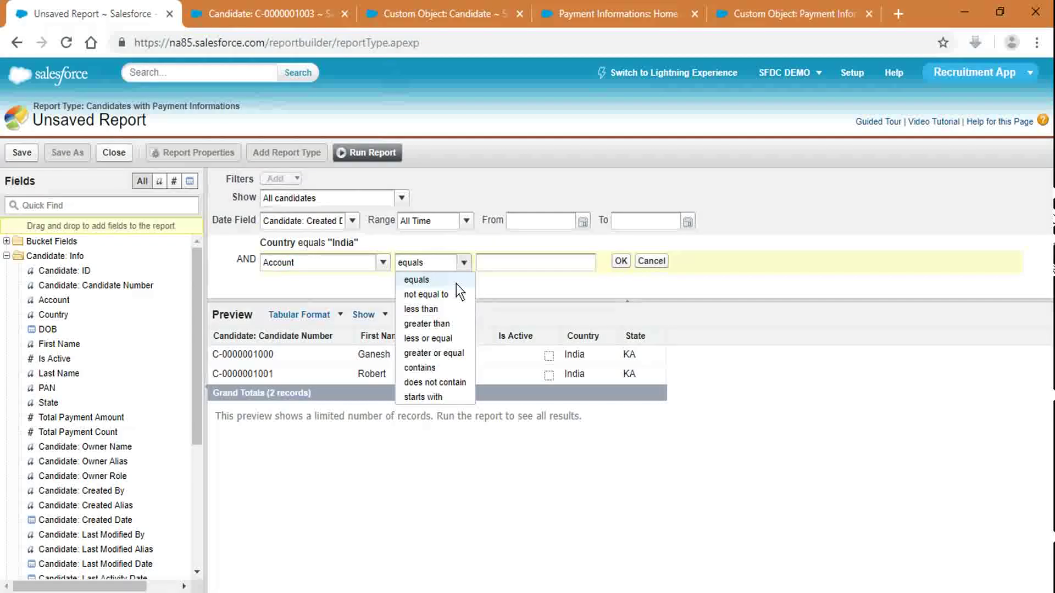
{"action": "left_click", "coordinate": [434, 295]}
{"action": "type", "text": "\"\""}
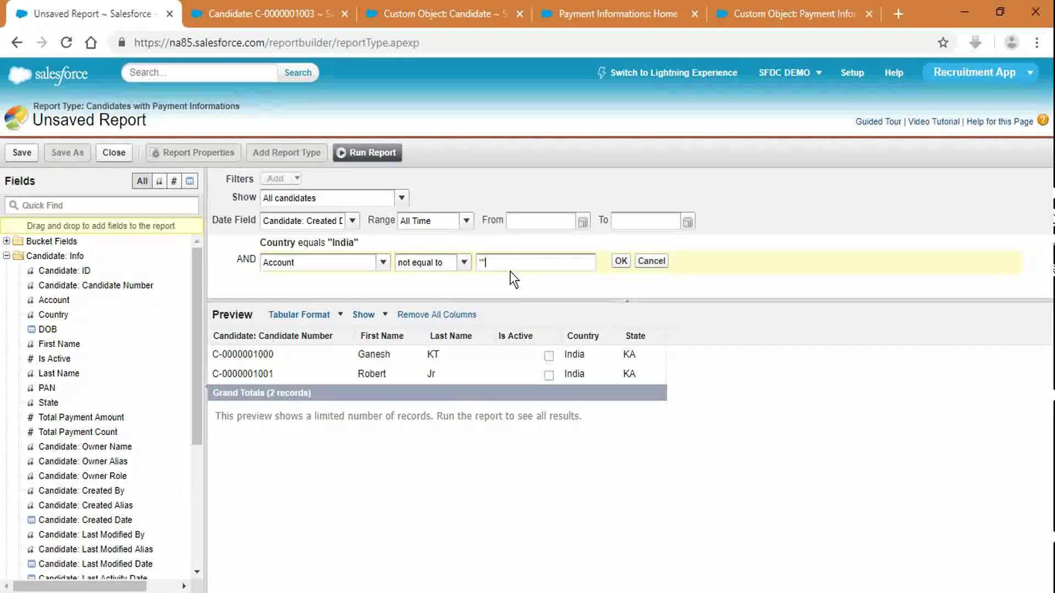
{"action": "left_click", "coordinate": [620, 260]}
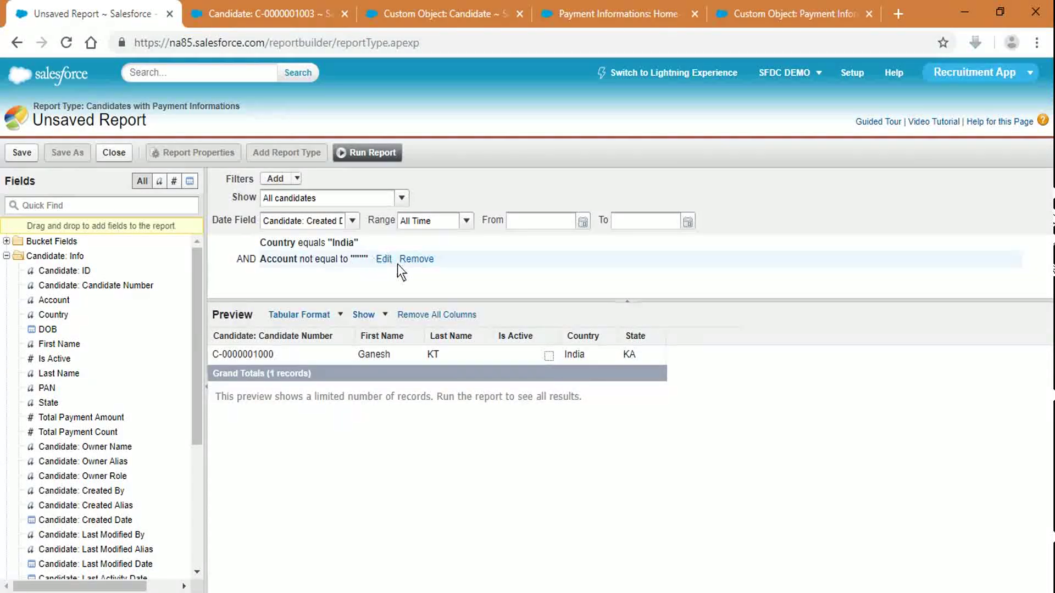
{"action": "left_click", "coordinate": [430, 259]}
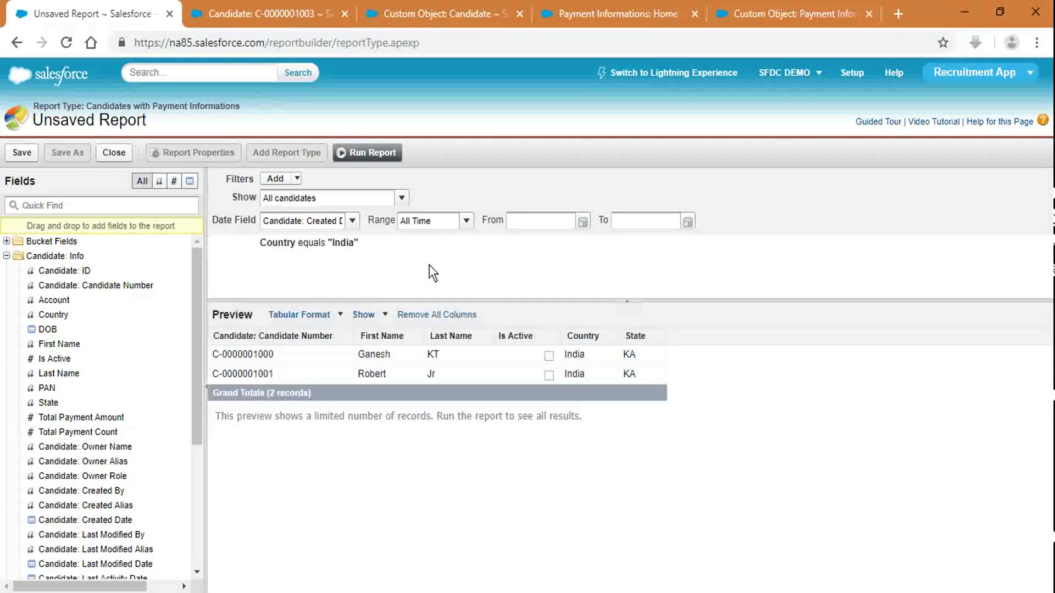
Start a clone of the latest candidate and remove the Country equals India filter from the unsaved report
{"action": "left_click", "coordinate": [301, 7]}
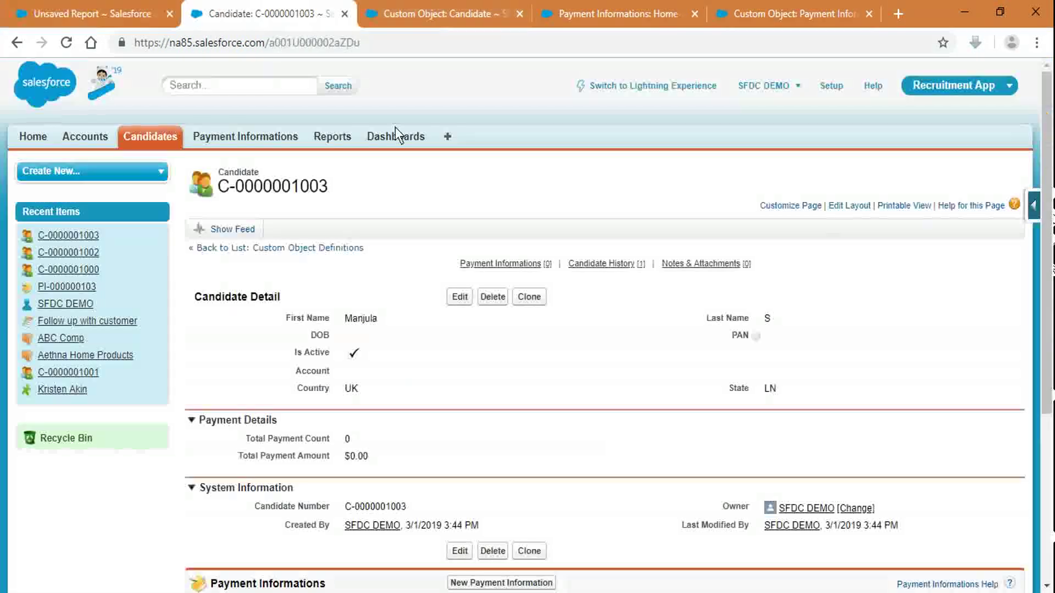
{"action": "left_click", "coordinate": [531, 296]}
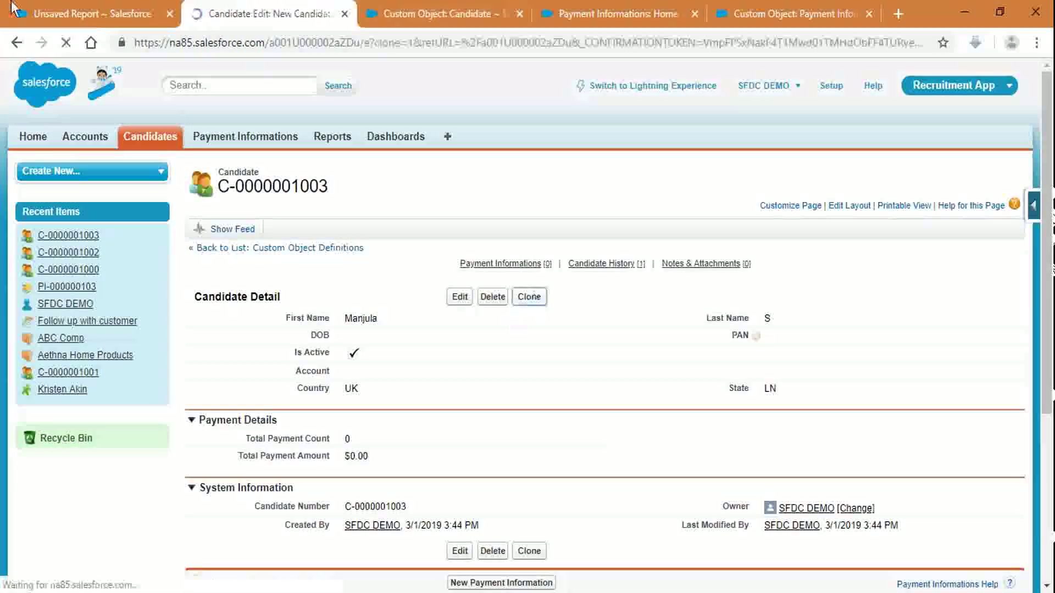
{"action": "left_click", "coordinate": [12, 8]}
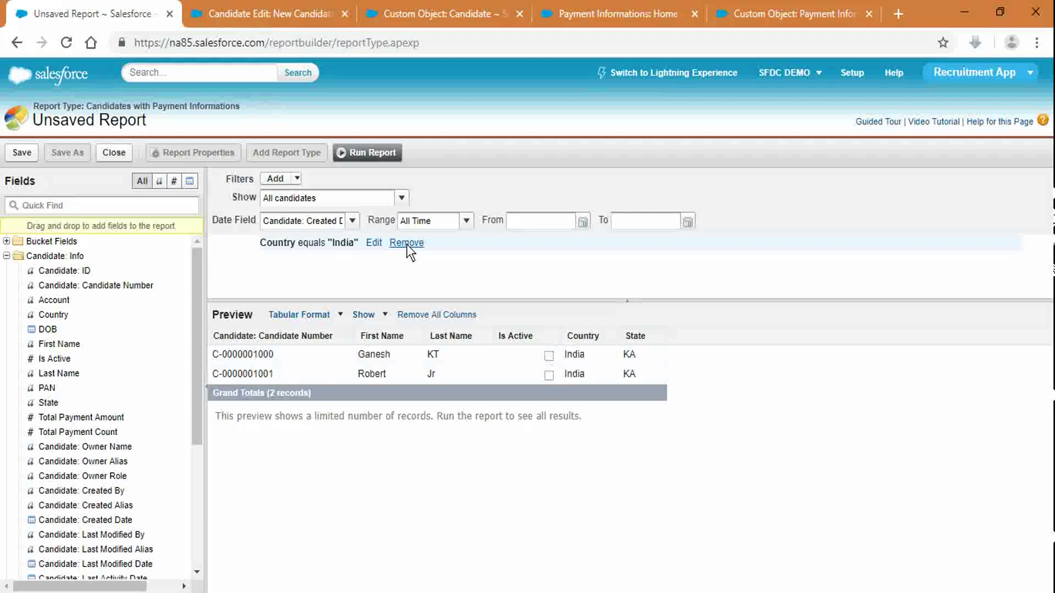
{"action": "left_click", "coordinate": [407, 244]}
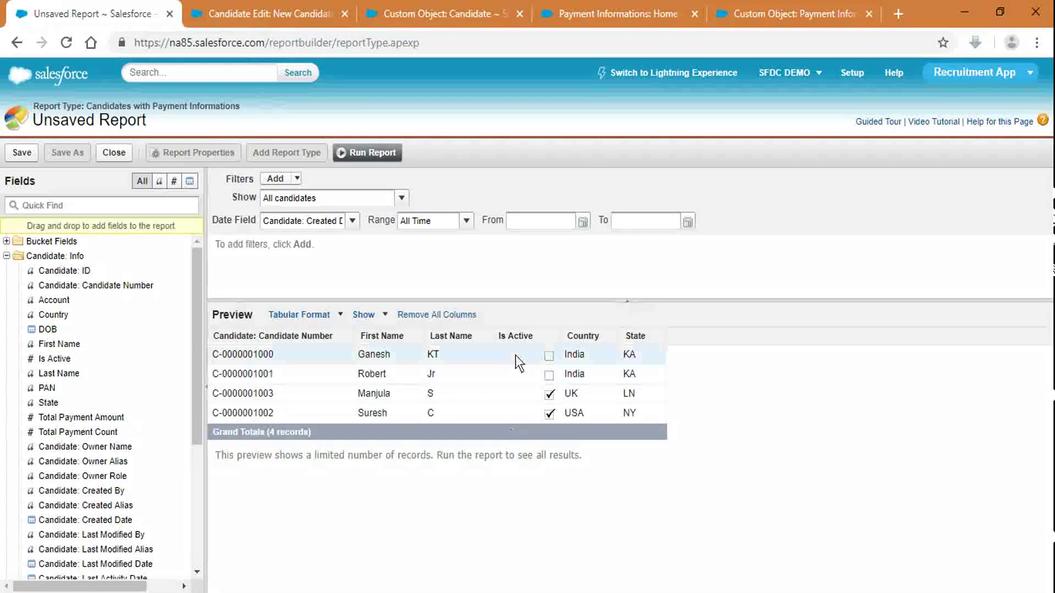
Replace the first name in the open candidate clone with the new candidate's first name
{"action": "left_click", "coordinate": [261, 8]}
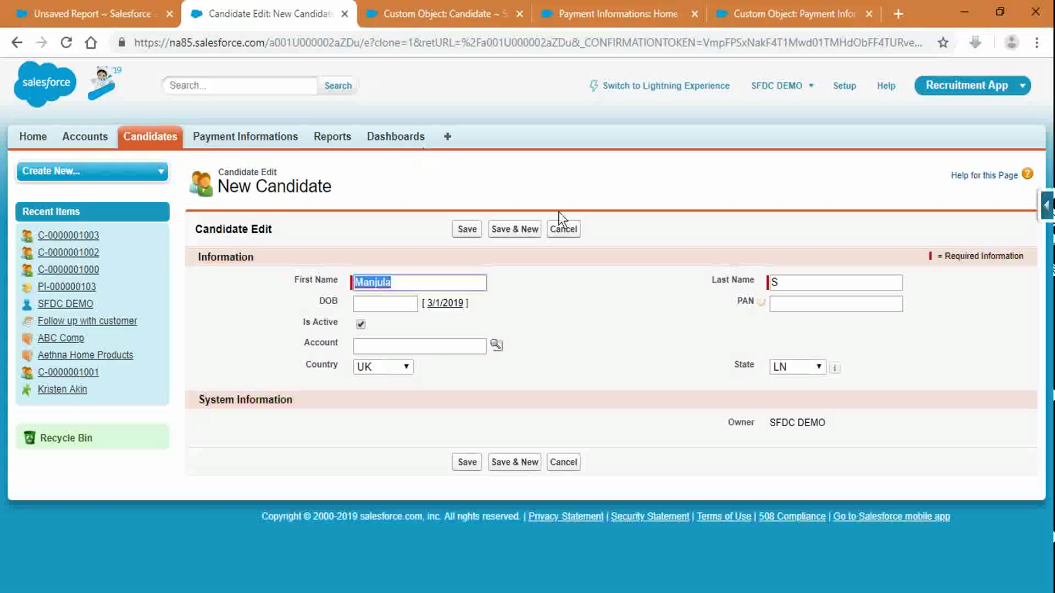
{"action": "left_click", "coordinate": [571, 363]}
{"action": "left_click", "coordinate": [407, 282]}
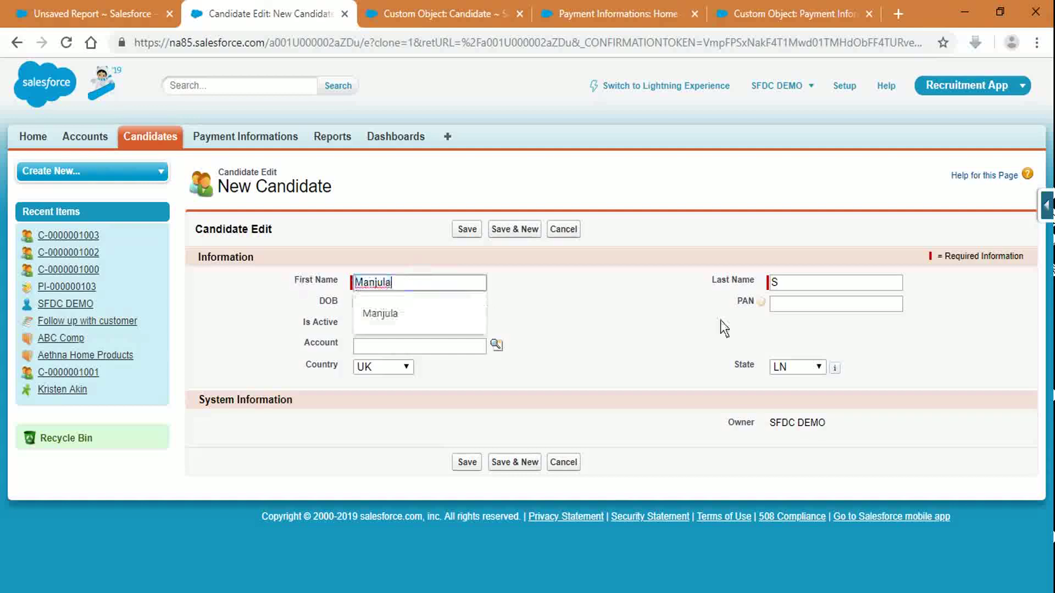
{"action": "type", "text": "Pavithra"}
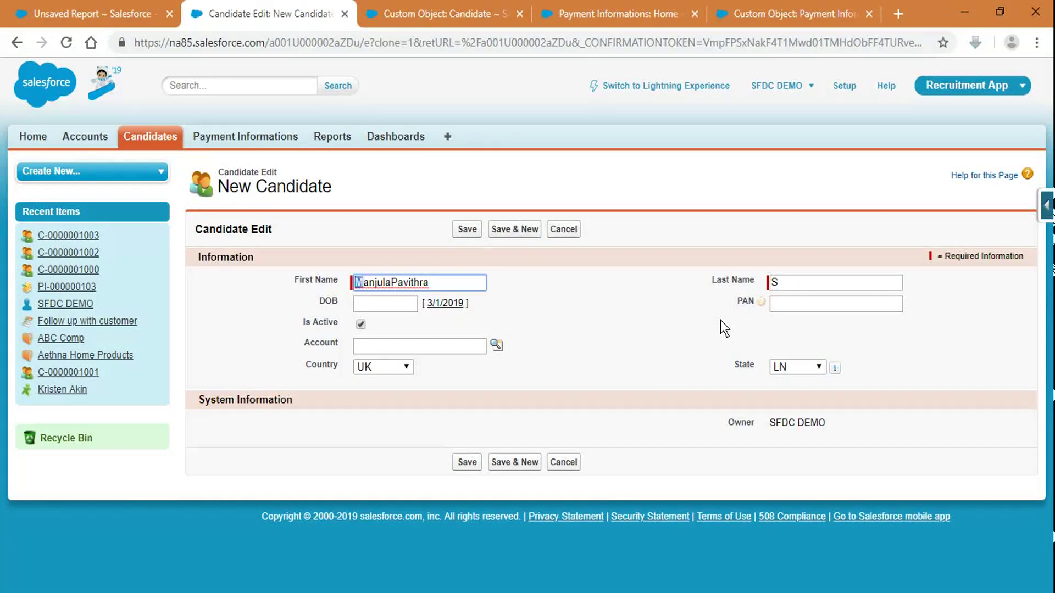
{"action": "key", "text": "shift+Right"}
{"action": "key", "text": "shift+Right"}
{"action": "key", "text": "shift+Right"}
{"action": "key", "text": "shift+Right"}
{"action": "key", "text": "BackSpace"}
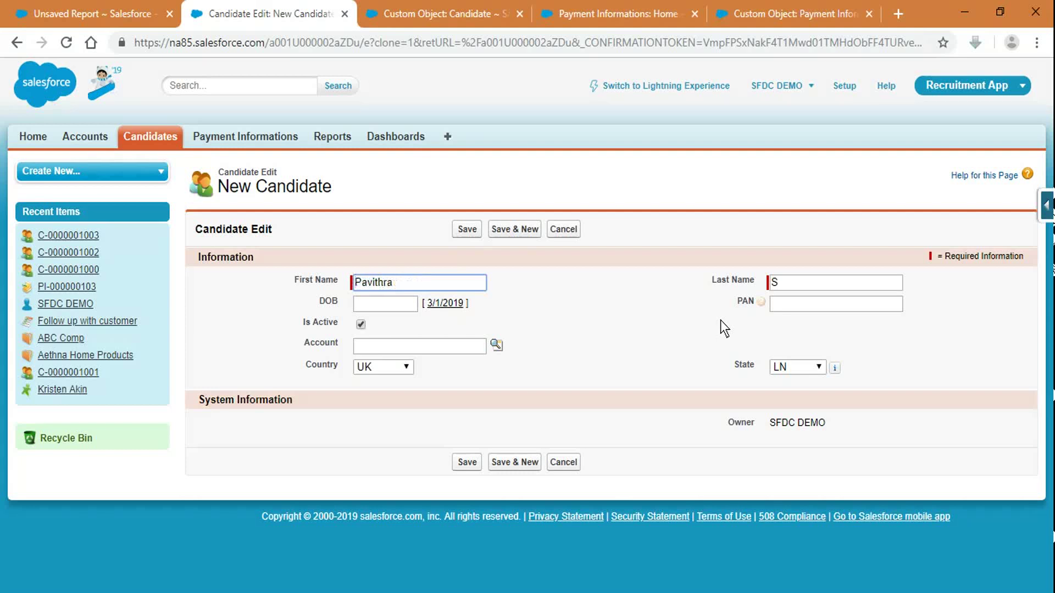
{"action": "key", "text": "Tab"}
{"action": "left_click", "coordinate": [381, 344]}
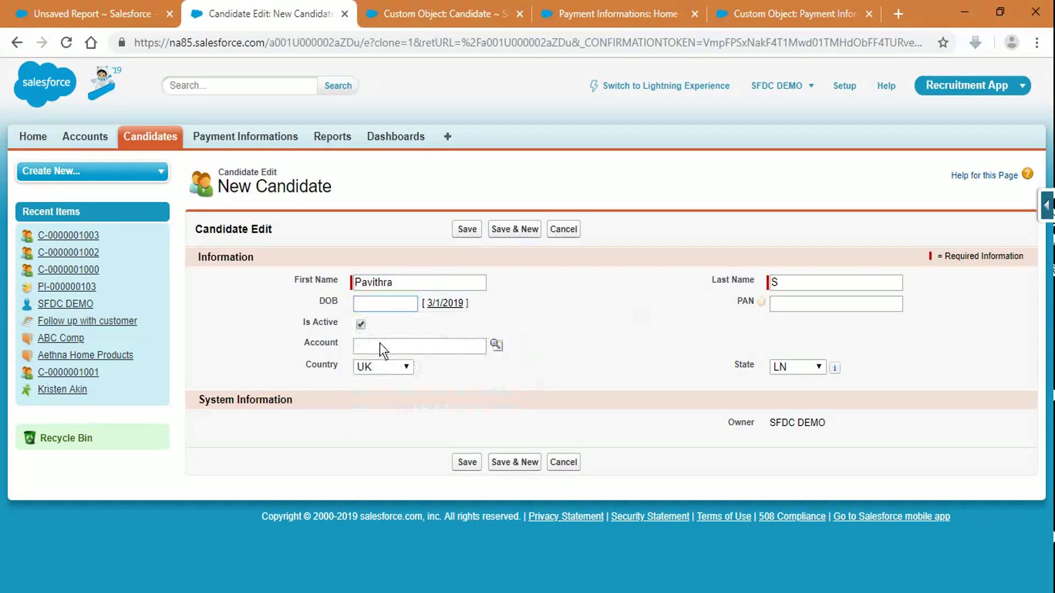
Set the new candidate's Country to India and State to KA
{"action": "left_click", "coordinate": [393, 366]}
{"action": "left_click", "coordinate": [387, 390]}
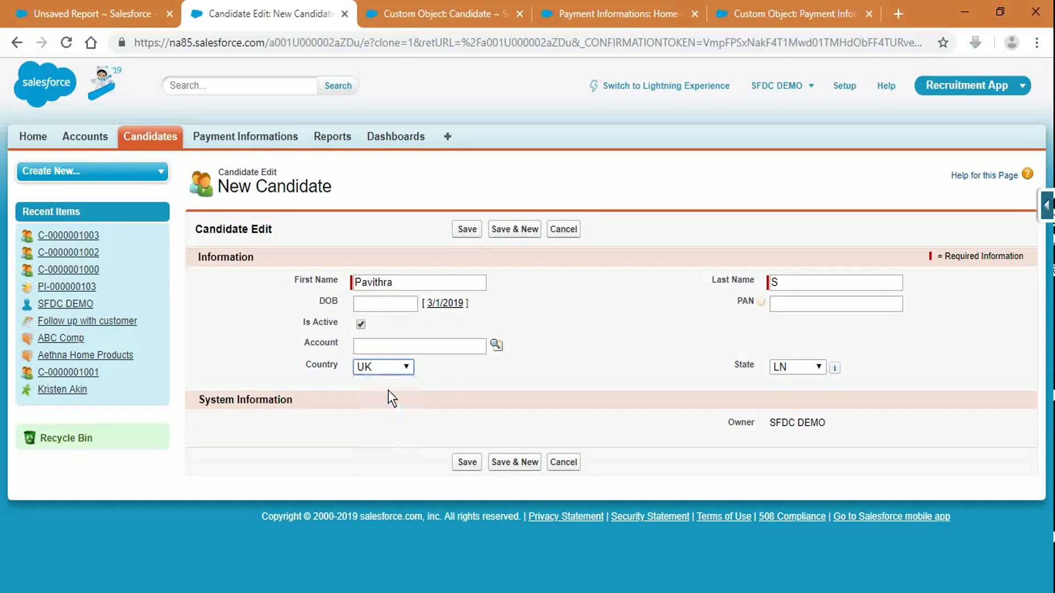
{"action": "left_click", "coordinate": [794, 368]}
{"action": "left_click", "coordinate": [786, 406]}
Set the new candidate's Country to France and State to PS and save the record
{"action": "left_click", "coordinate": [391, 364]}
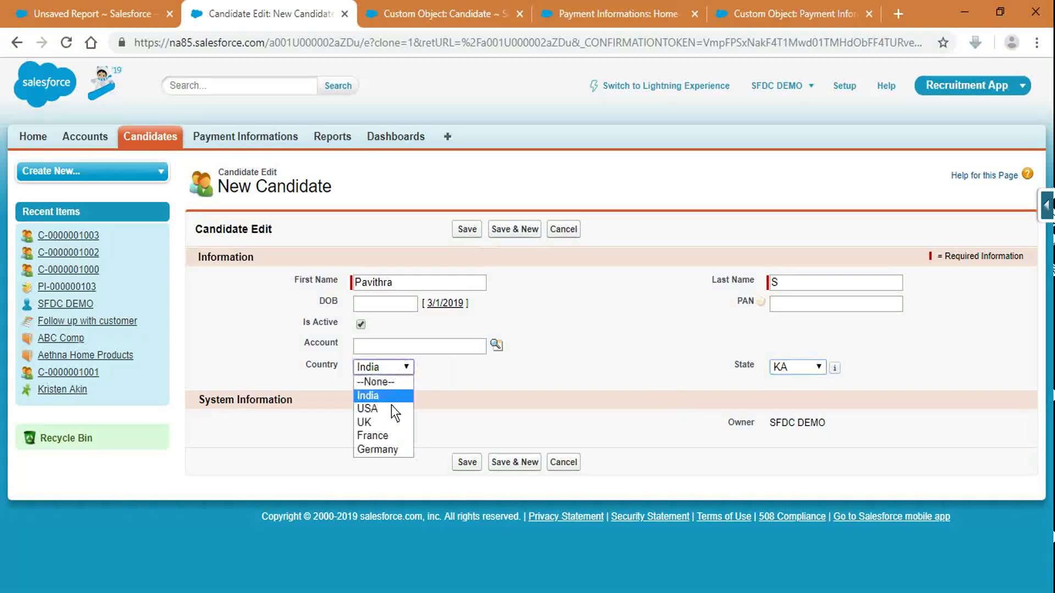
{"action": "left_click", "coordinate": [389, 434]}
{"action": "left_click", "coordinate": [797, 367]}
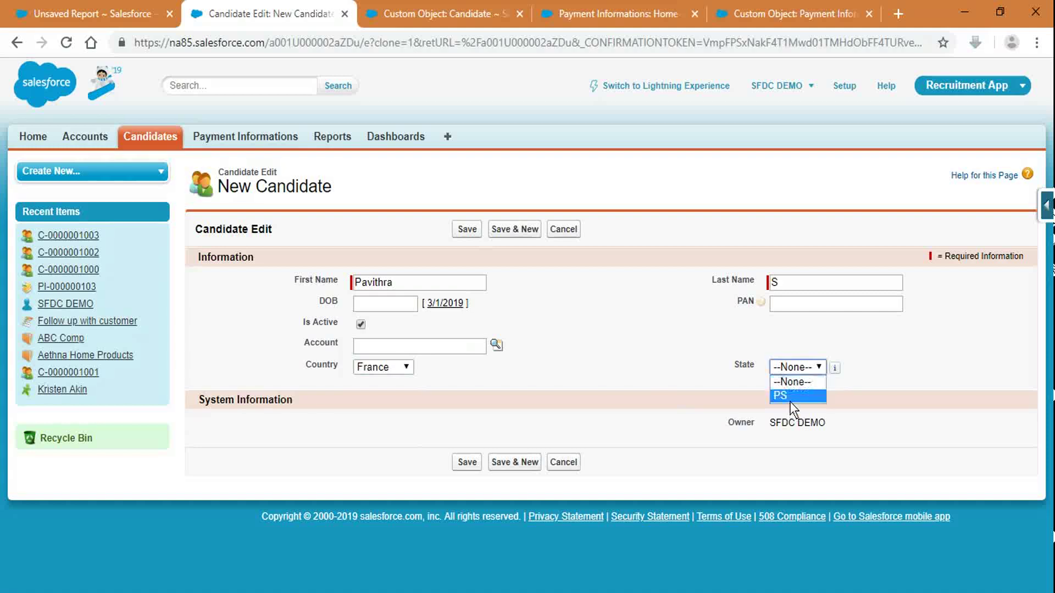
{"action": "left_click", "coordinate": [787, 393]}
{"action": "left_click", "coordinate": [467, 462]}
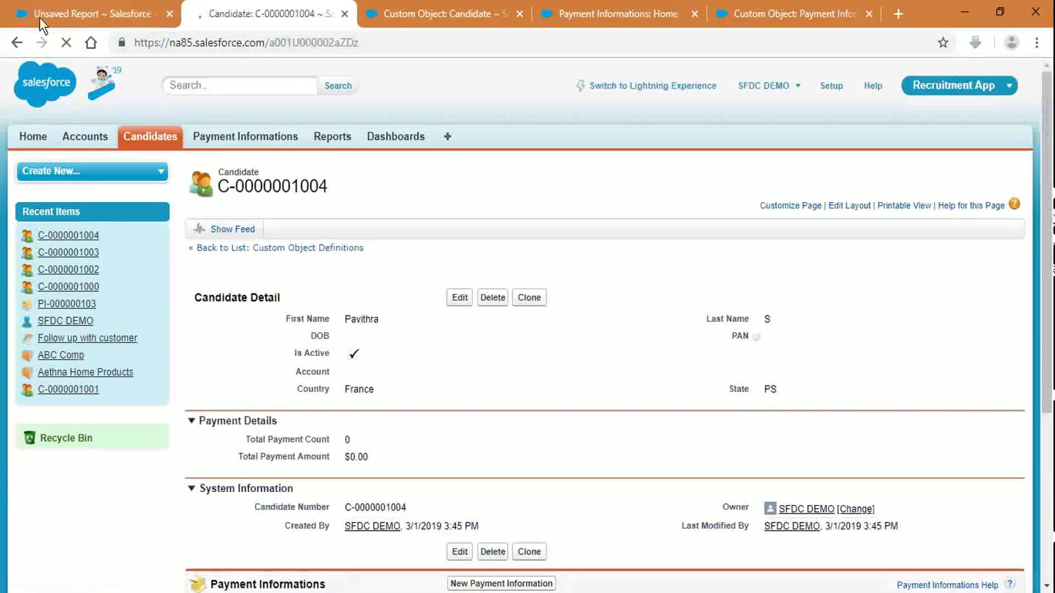
Create a payment information record for the new candidate with Installment 1 and Installment Amount 2000, and save it
{"action": "scroll", "coordinate": [537, 424], "scroll_direction": "down", "scroll_amount": 5}
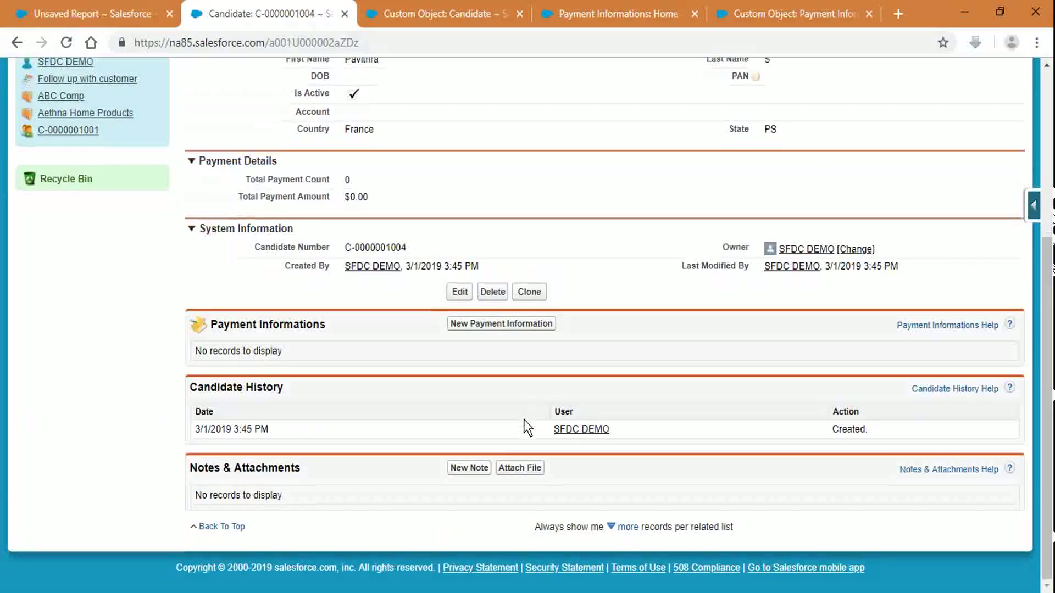
{"action": "left_click", "coordinate": [484, 329]}
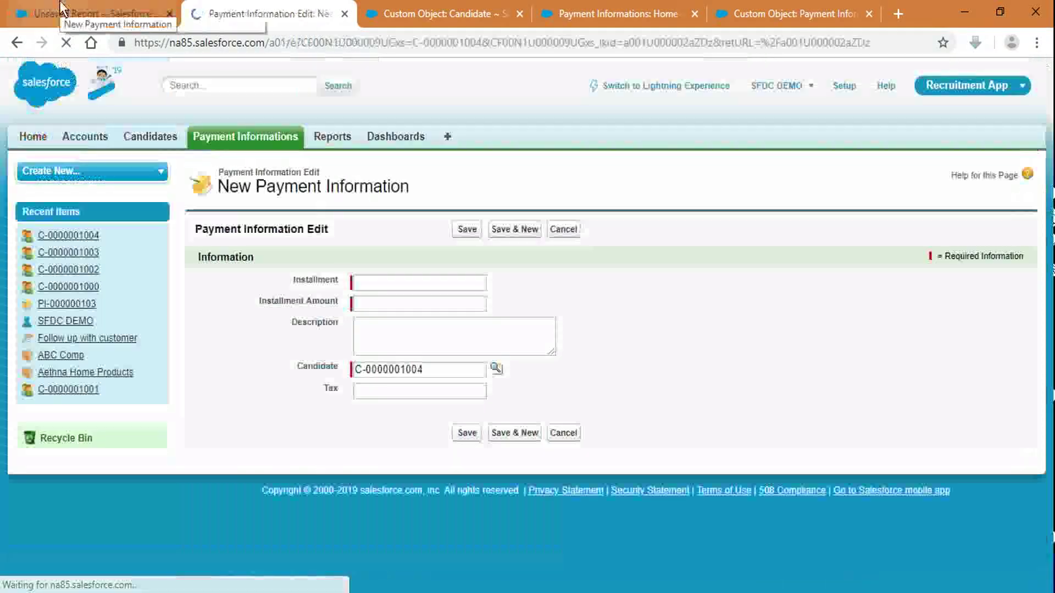
{"action": "left_click", "coordinate": [406, 286]}
{"action": "left_click", "coordinate": [394, 314]}
{"action": "left_click", "coordinate": [385, 304]}
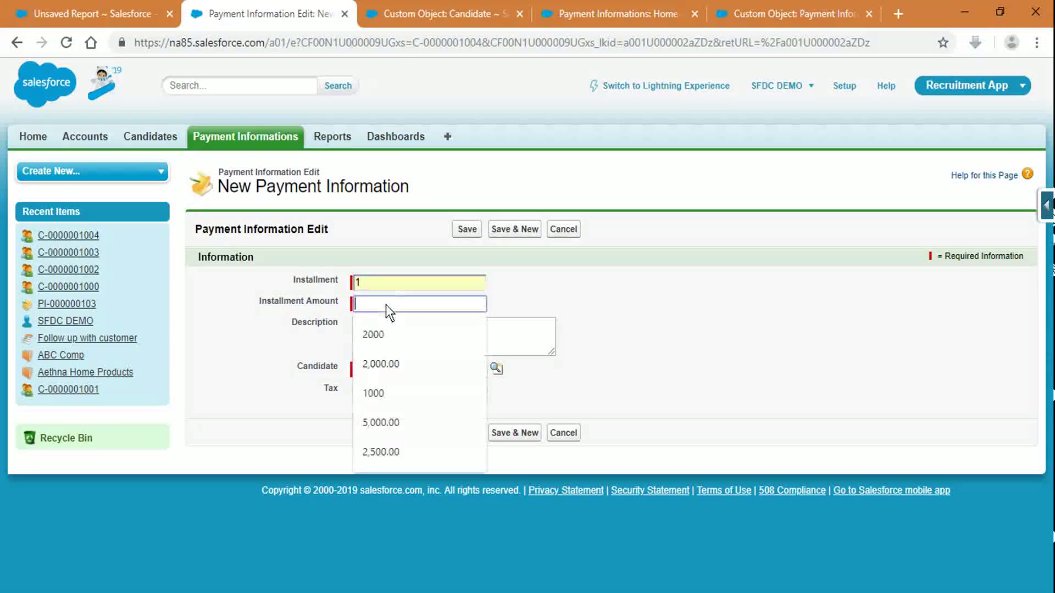
{"action": "left_click", "coordinate": [385, 339]}
{"action": "left_click", "coordinate": [472, 434]}
{"action": "left_click", "coordinate": [434, 396]}
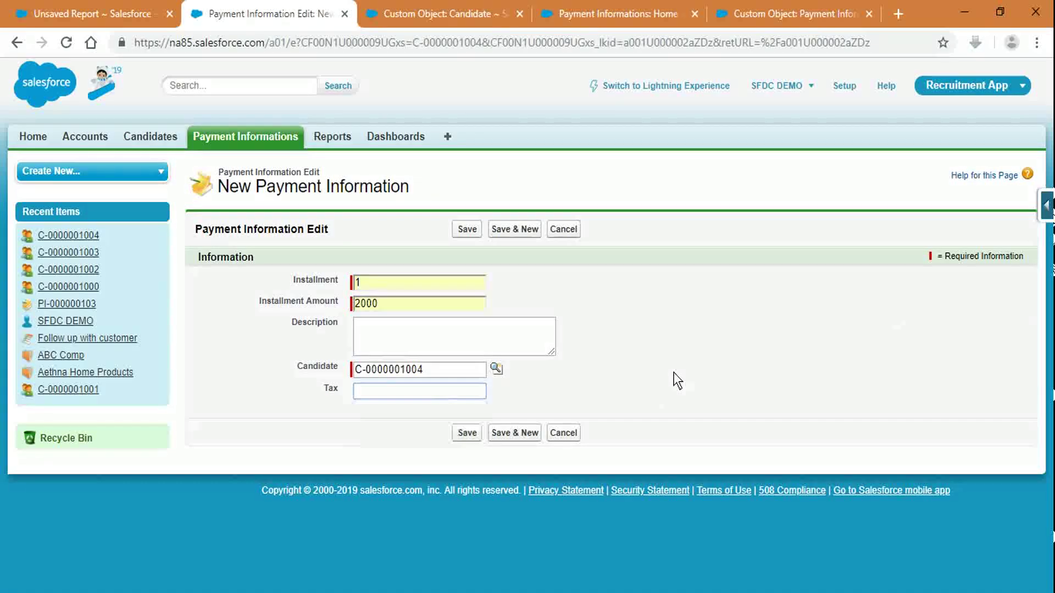
{"action": "left_click", "coordinate": [465, 435]}
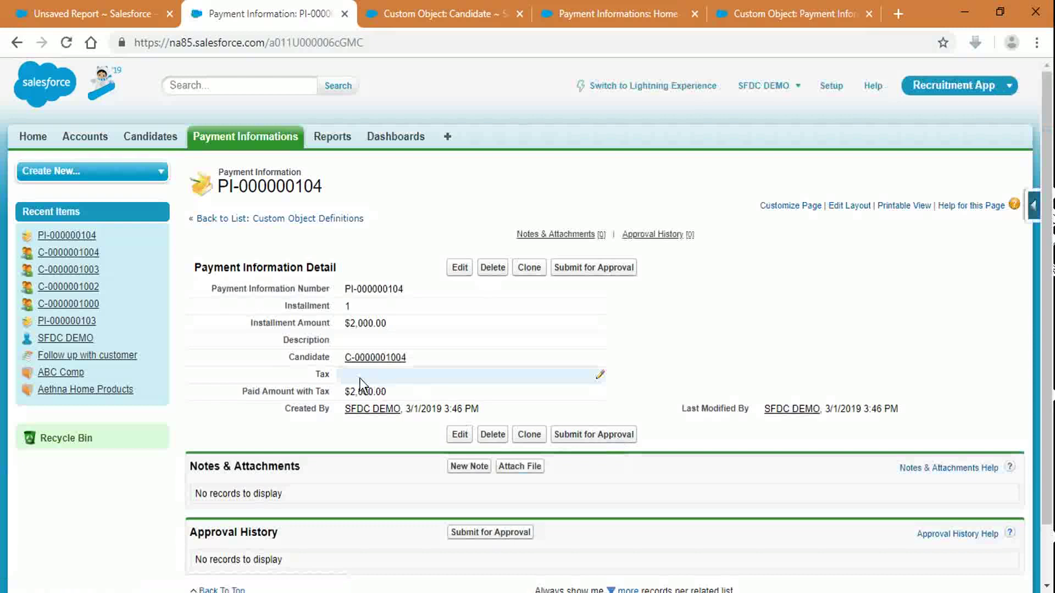
Set the Tax of the new payment information record to 2 and save the change
{"action": "double_click", "coordinate": [359, 377]}
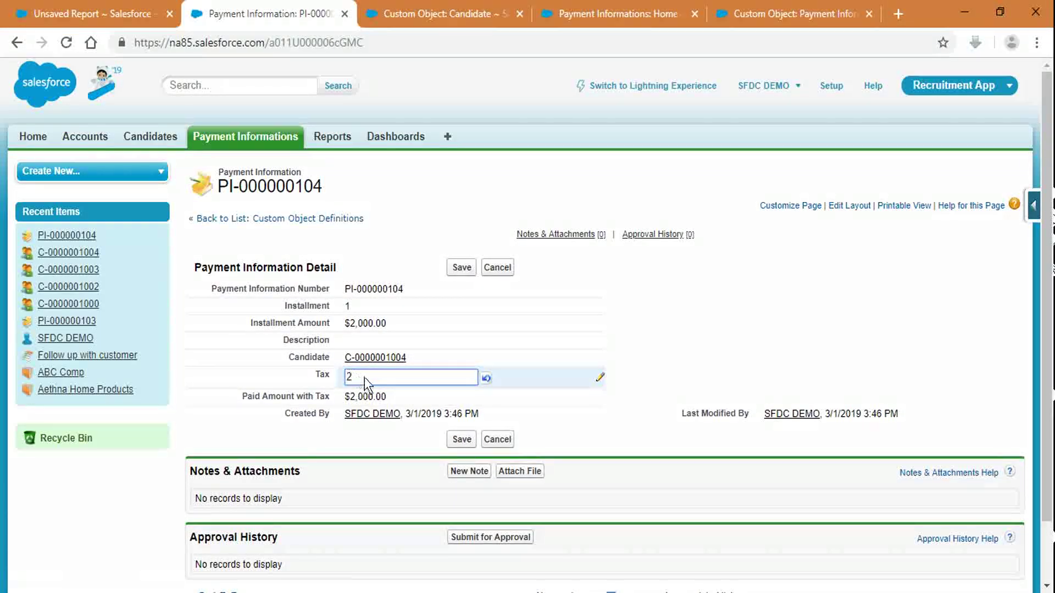
{"action": "left_click", "coordinate": [546, 297]}
{"action": "left_click", "coordinate": [462, 270]}
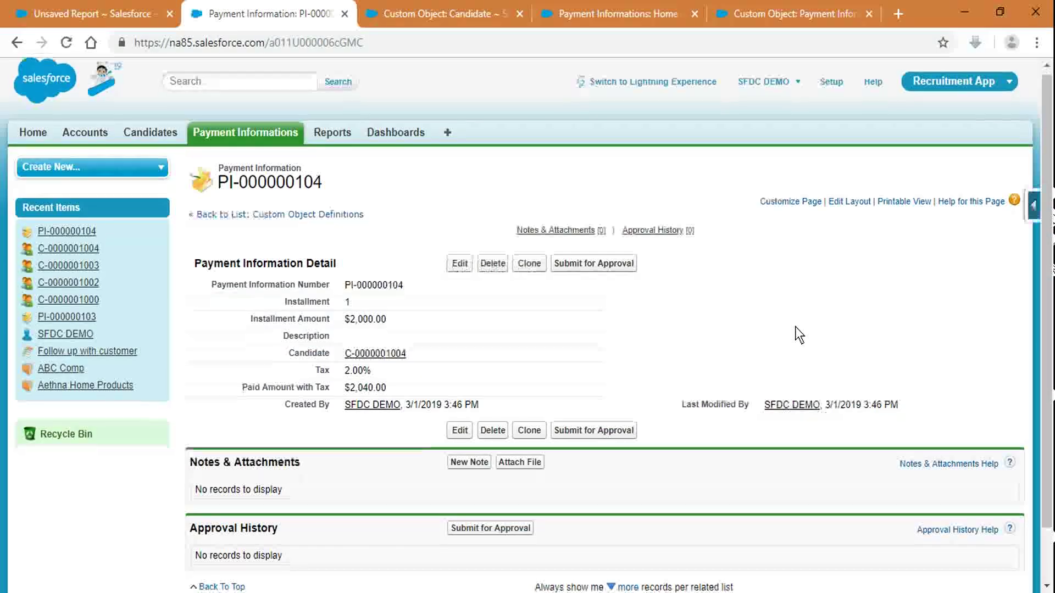
{"action": "scroll", "coordinate": [796, 334], "scroll_direction": "down", "scroll_amount": 2}
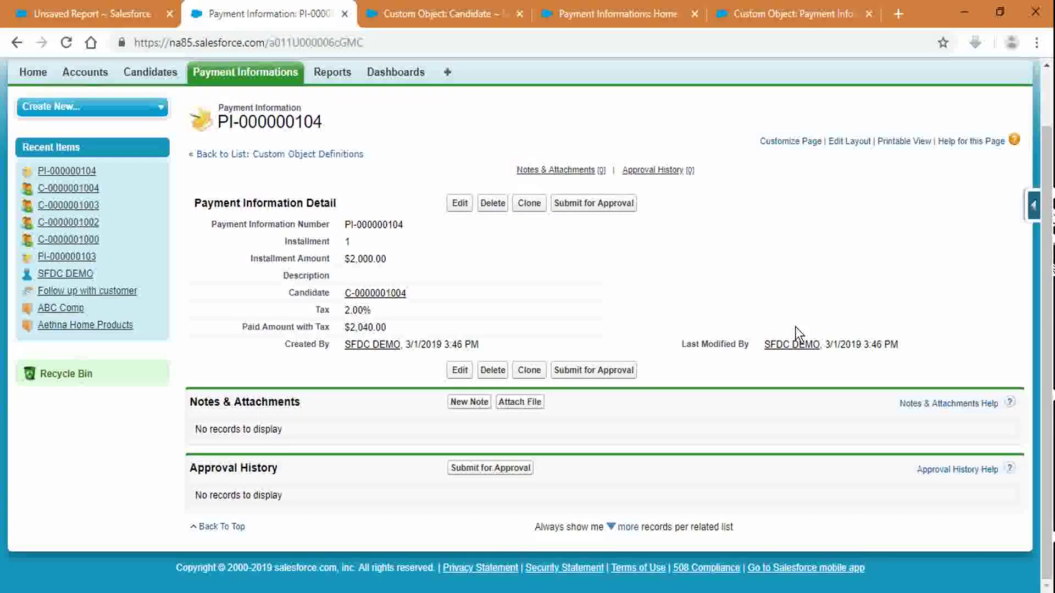
Return to the unsaved report and start saving it under the name Candidate with Payment Report
{"action": "left_click", "coordinate": [87, 14]}
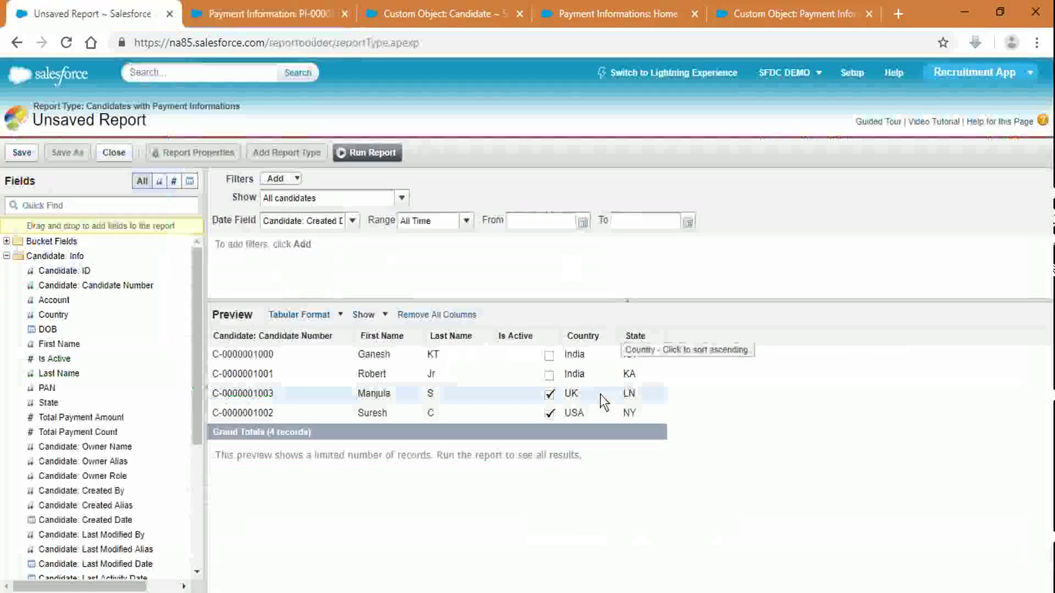
{"action": "scroll", "coordinate": [83, 391], "scroll_direction": "down", "scroll_amount": 5}
{"action": "scroll", "coordinate": [84, 391], "scroll_direction": "up", "scroll_amount": 5}
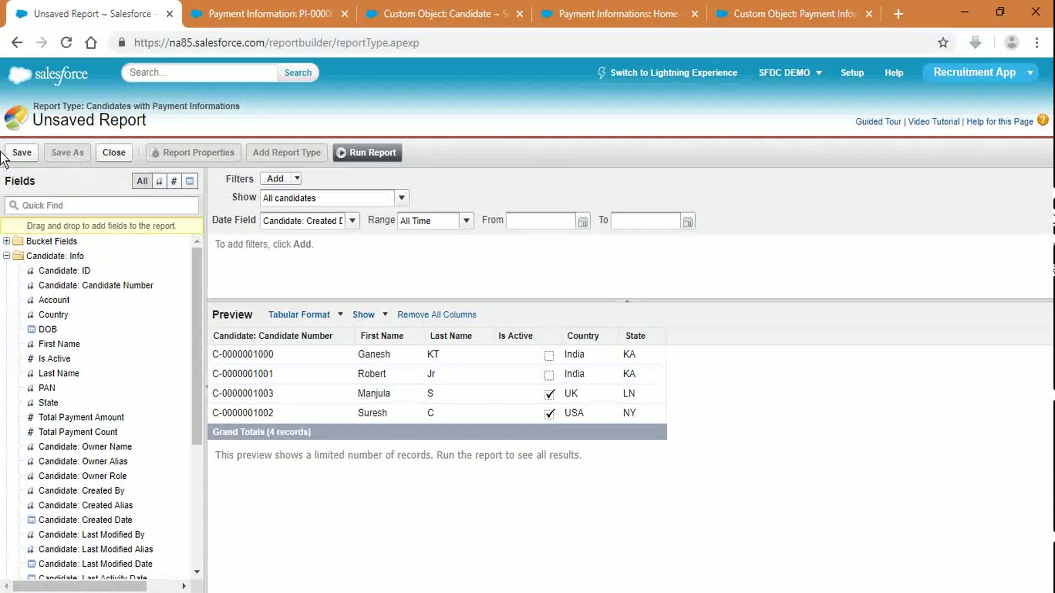
{"action": "left_click", "coordinate": [28, 155]}
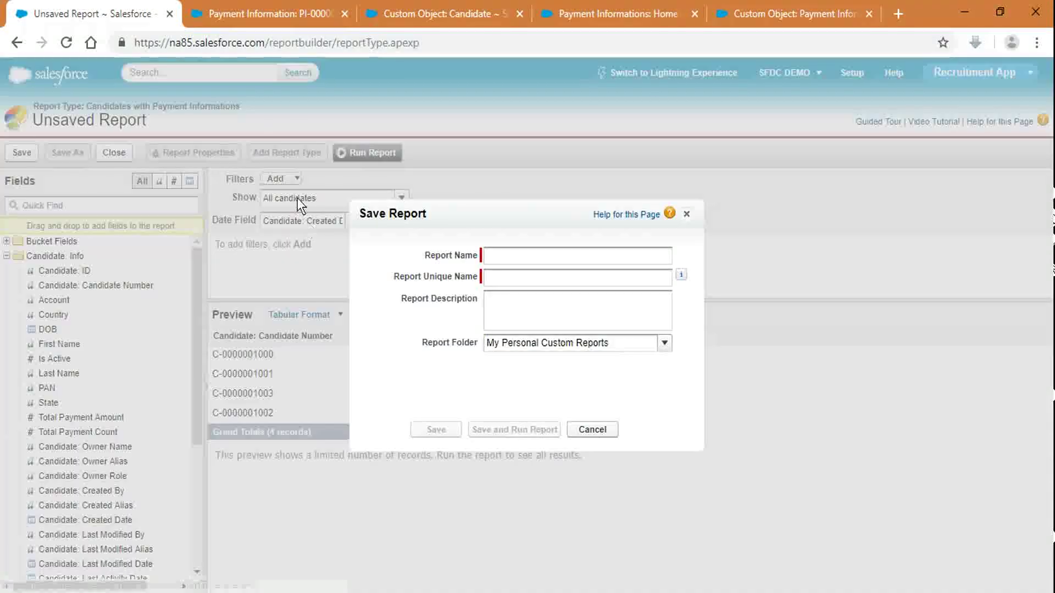
{"action": "left_click", "coordinate": [529, 259]}
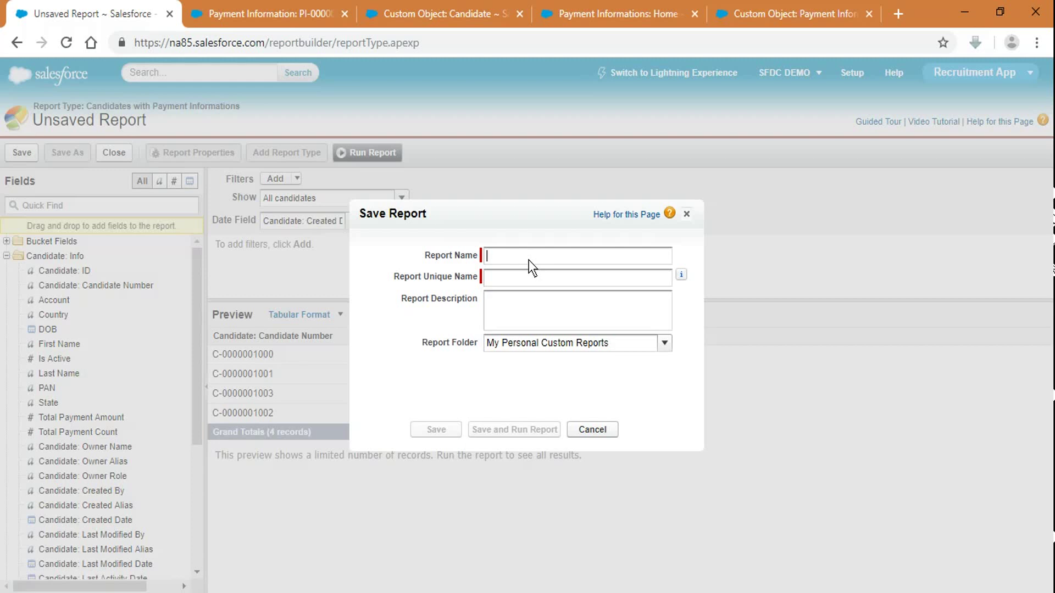
{"action": "type", "text": "Candidate with Pay"}
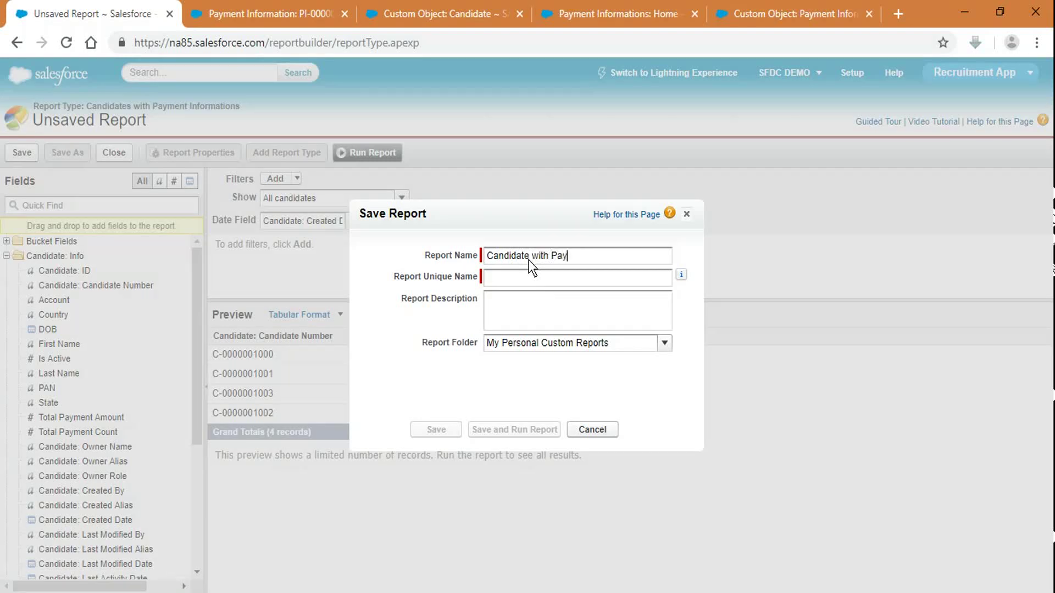
{"action": "type", "text": "ment Report"}
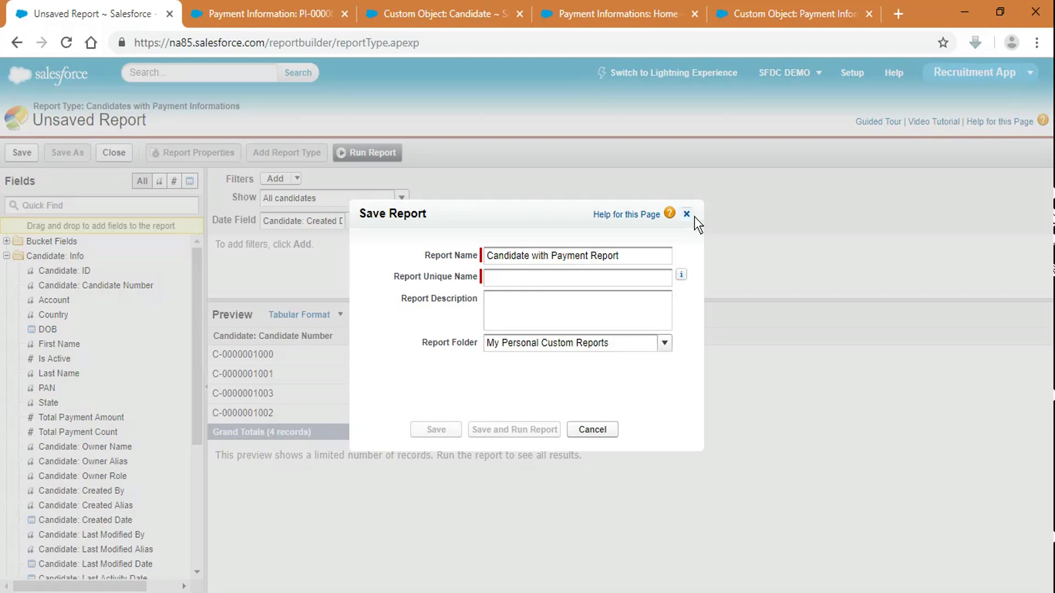
{"action": "key", "text": "Tab"}
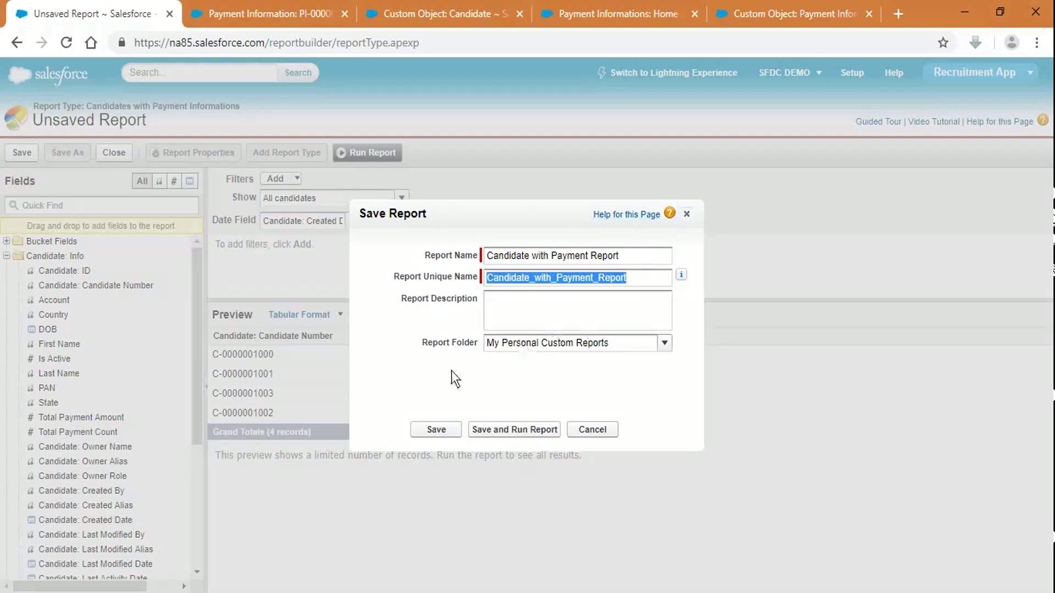
Save the report in the Candidate and Payments Folder and run it
{"action": "left_click", "coordinate": [479, 355]}
{"action": "left_click", "coordinate": [664, 344]}
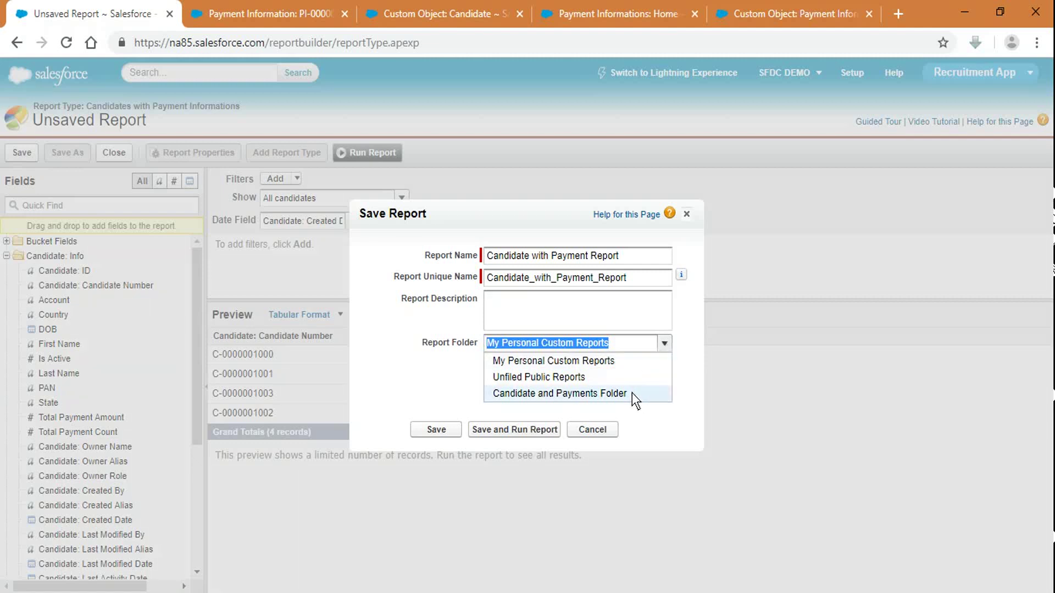
{"action": "left_click", "coordinate": [579, 391]}
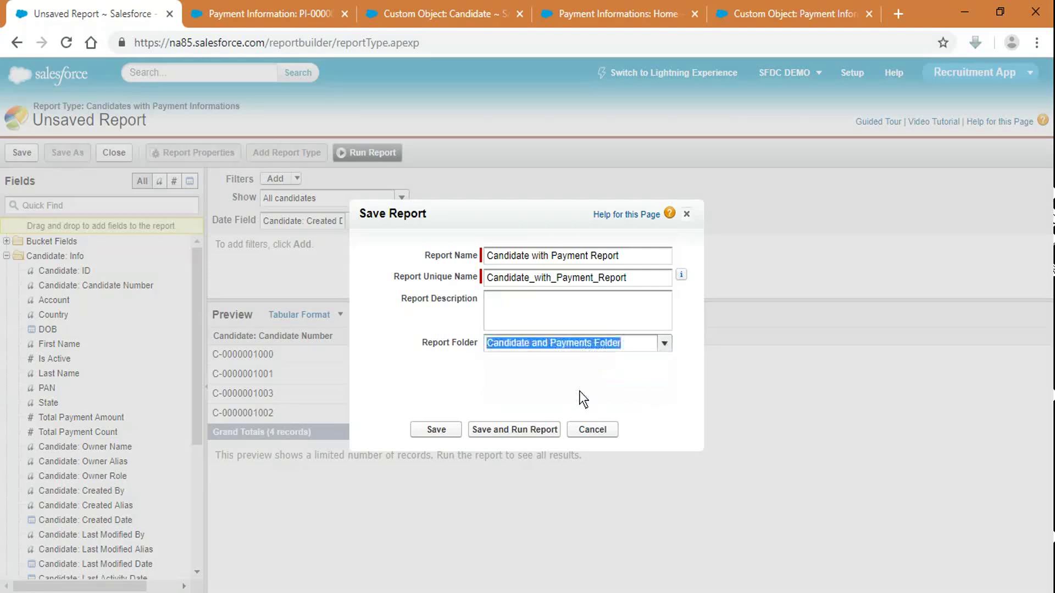
{"action": "left_click", "coordinate": [437, 429]}
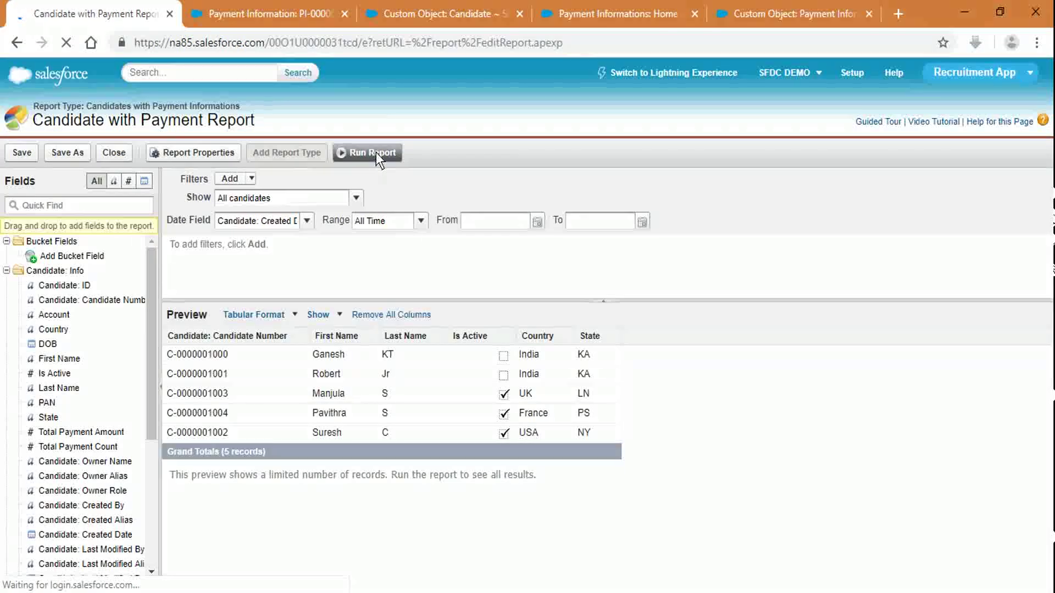
{"action": "left_click", "coordinate": [375, 151]}
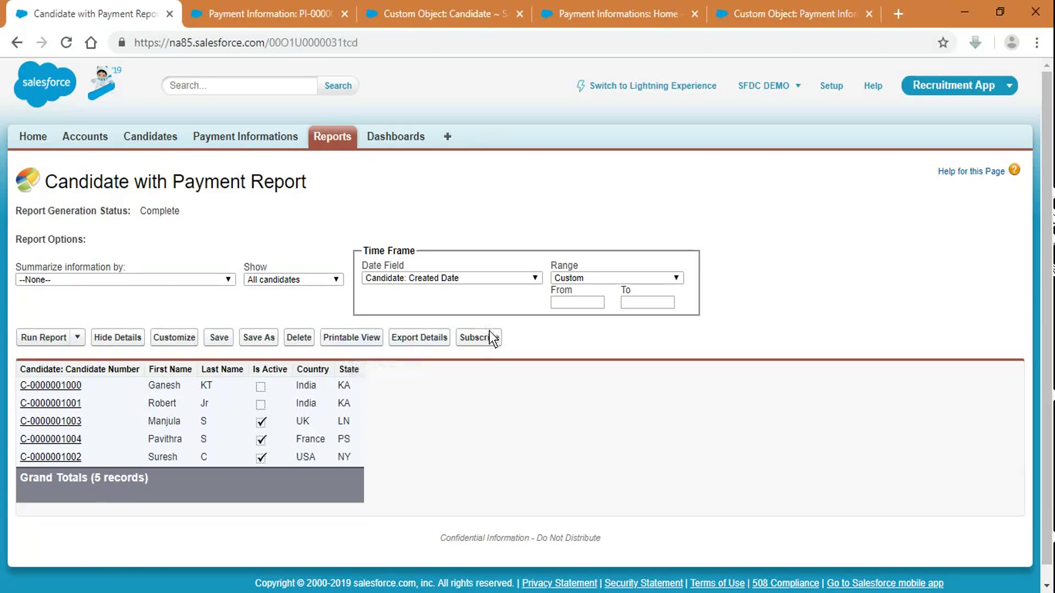
Customize the report by adding the Installment, Installment Amount, Tax and Paid Amount with Tax columns after State
{"action": "left_click", "coordinate": [179, 338]}
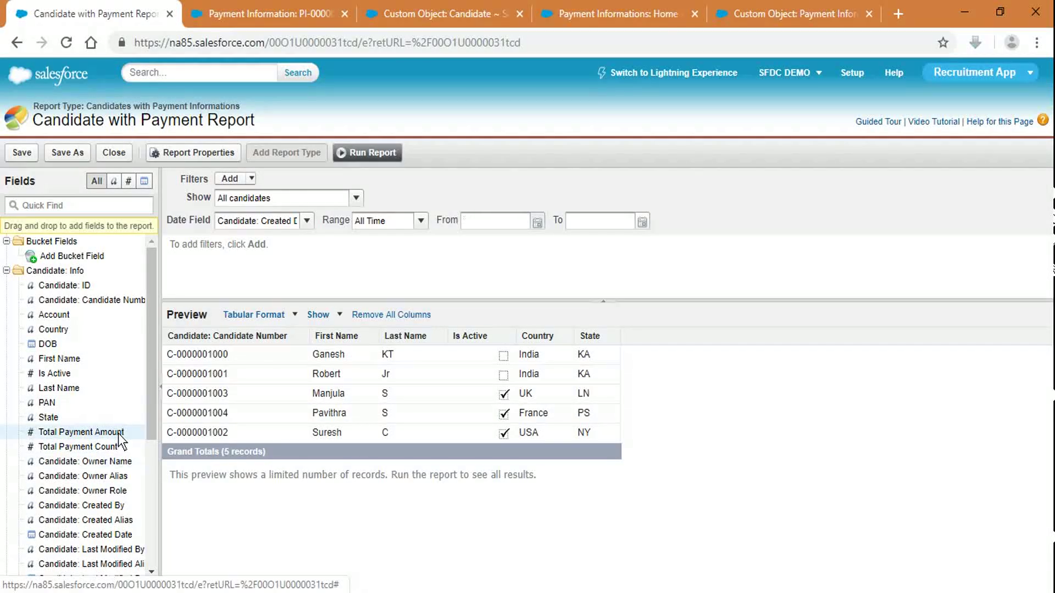
{"action": "left_click", "coordinate": [283, 312]}
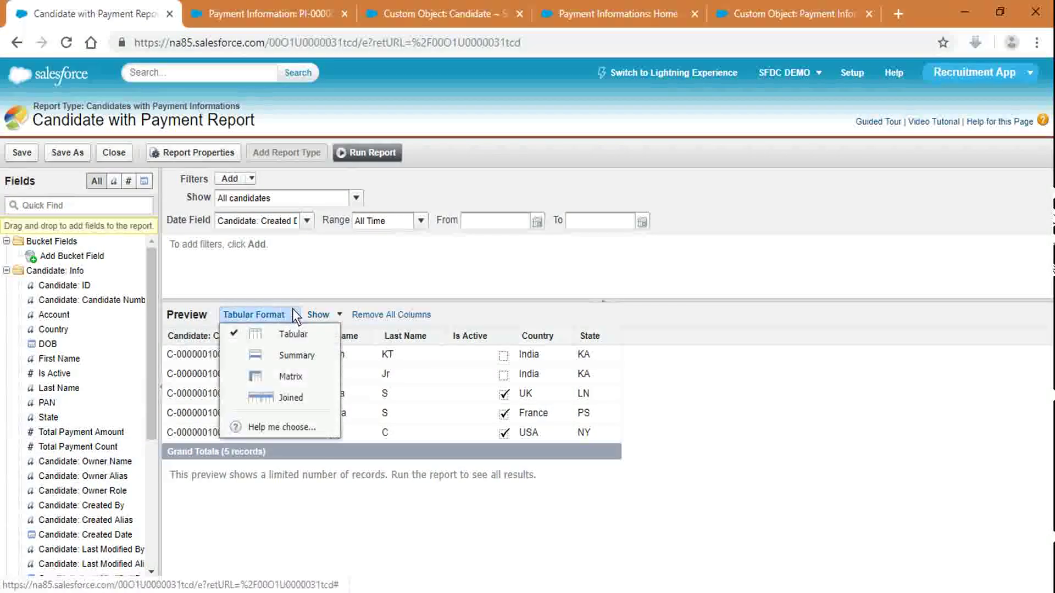
{"action": "scroll", "coordinate": [91, 440], "scroll_direction": "down", "scroll_amount": 5}
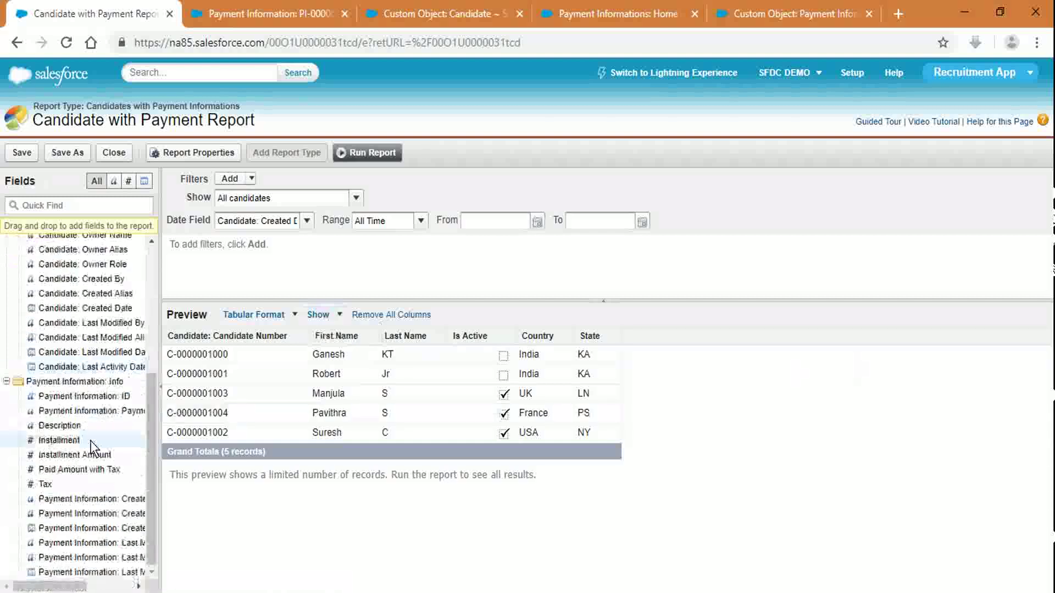
{"action": "left_click_drag", "start_coordinate": [77, 440], "coordinate": [647, 350]}
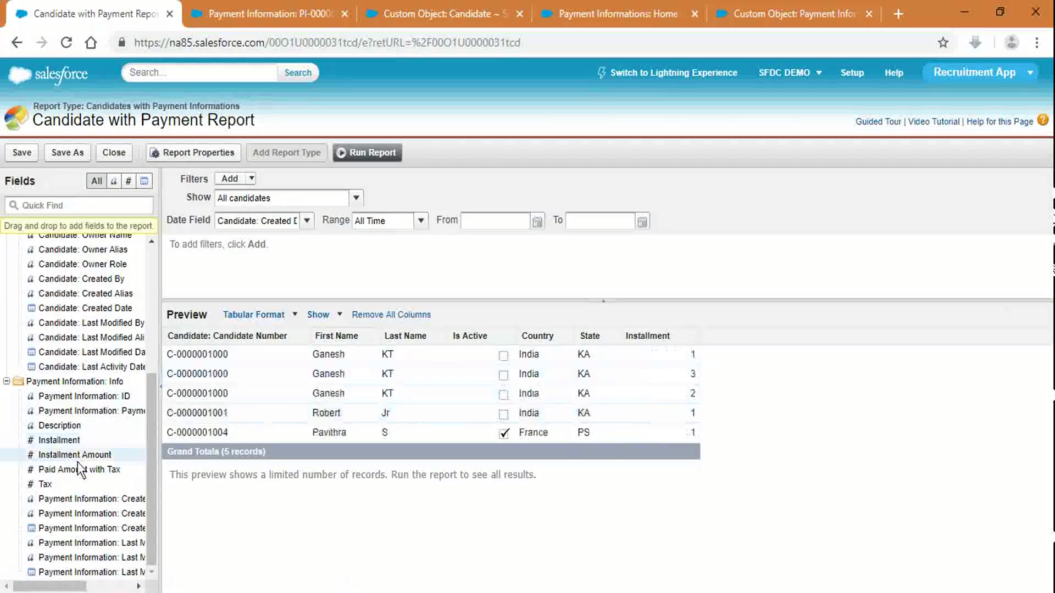
{"action": "left_click_drag", "start_coordinate": [68, 454], "coordinate": [789, 348]}
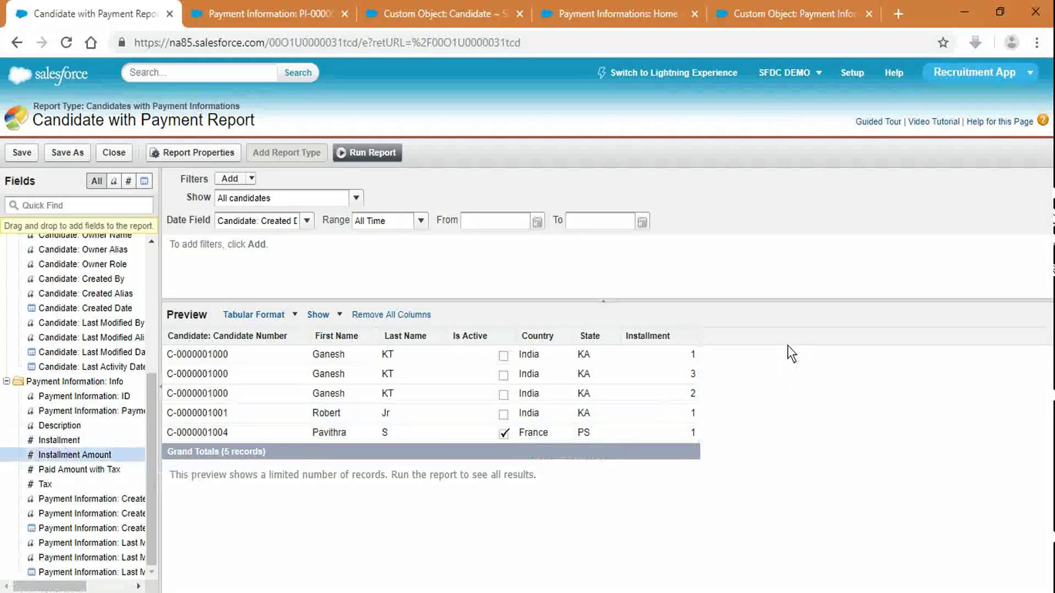
{"action": "mouse_move", "coordinate": [88, 456]}
{"action": "left_mouse_down"}
{"action": "mouse_move", "coordinate": [407, 447]}
{"action": "mouse_move", "coordinate": [707, 374]}
{"action": "left_mouse_up"}
{"action": "left_click_drag", "start_coordinate": [57, 471], "coordinate": [807, 338]}
{"action": "left_click_drag", "start_coordinate": [31, 486], "coordinate": [819, 340]}
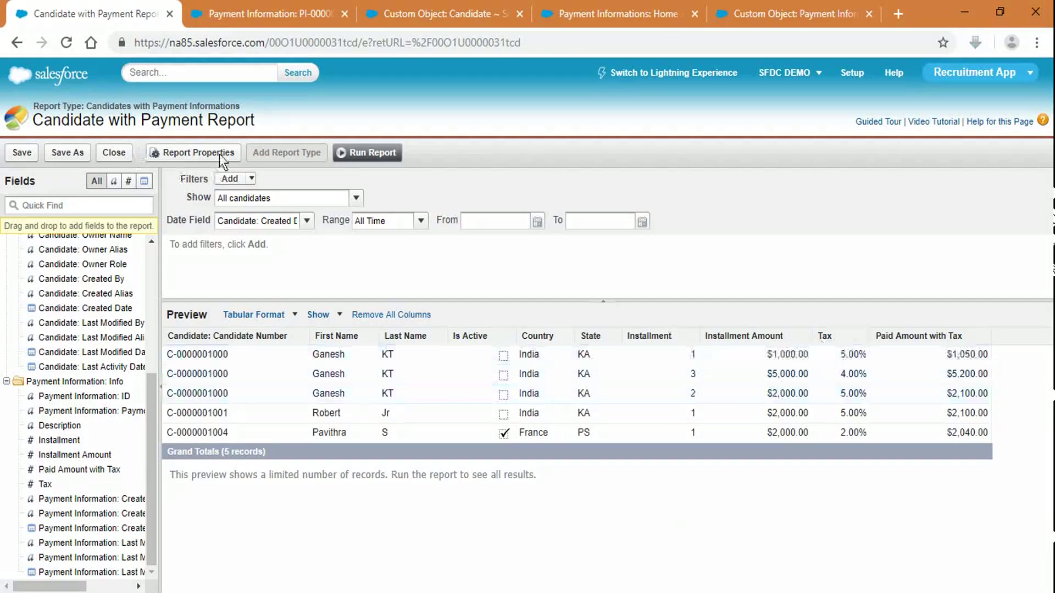
Run the report with the payment columns, reopen it for customization and save it
{"action": "left_click", "coordinate": [366, 152]}
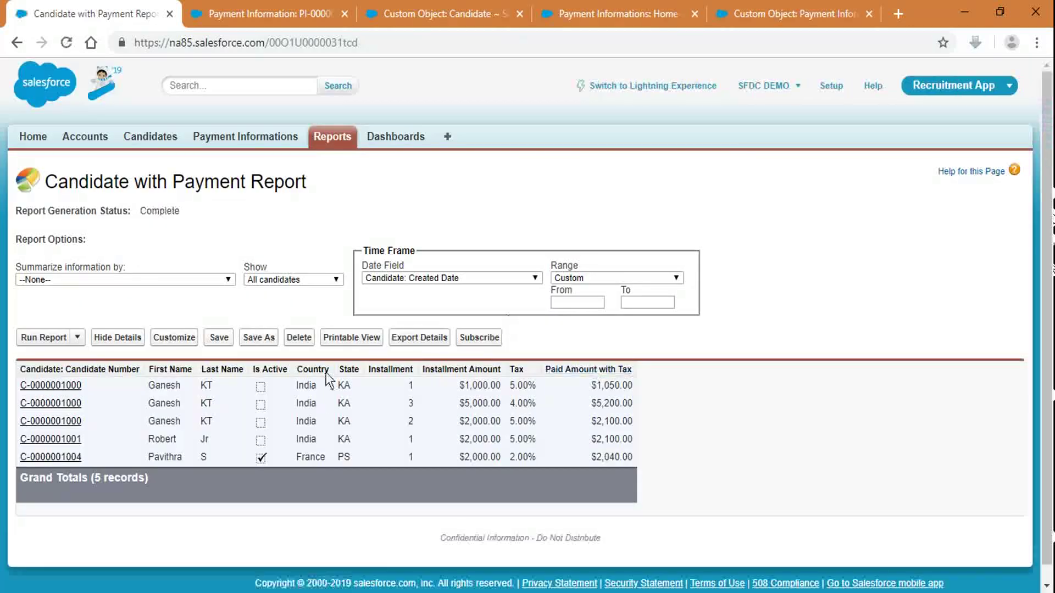
{"action": "left_click", "coordinate": [174, 336]}
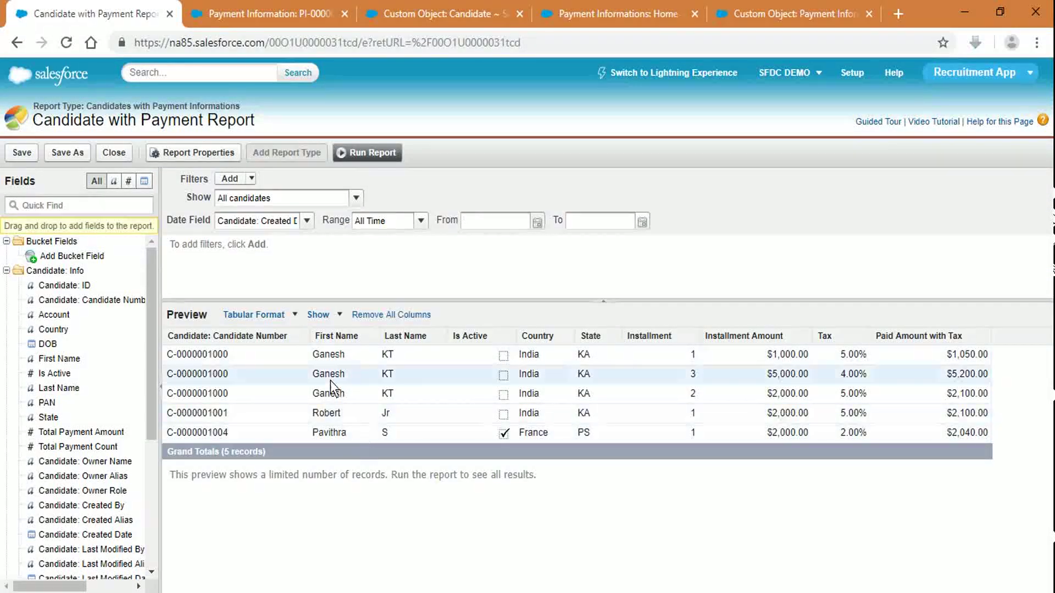
{"action": "left_click", "coordinate": [17, 156]}
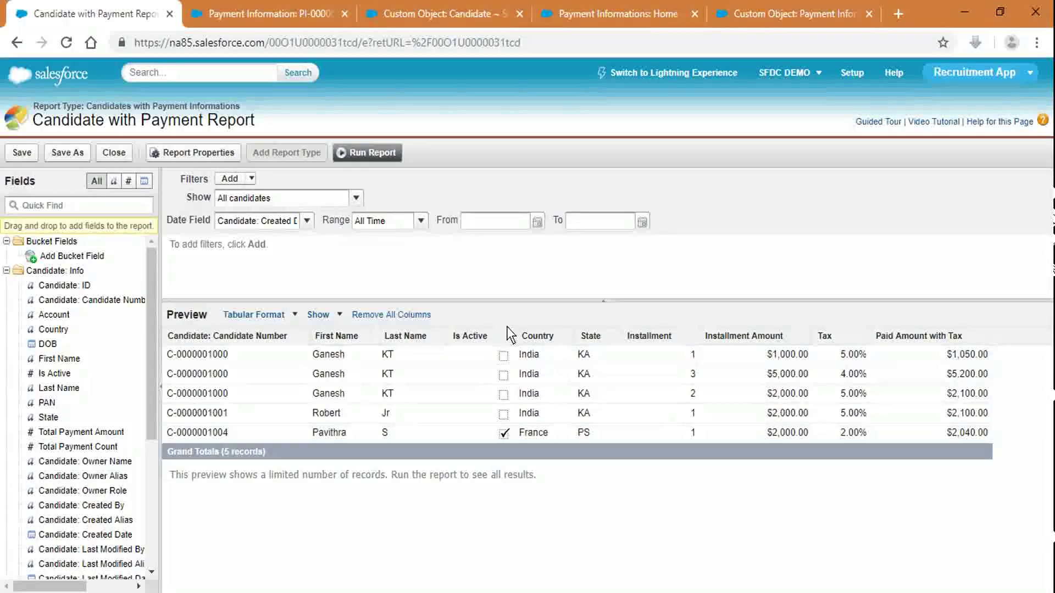
Change the report format from Tabular to Summary
{"action": "left_click", "coordinate": [256, 316]}
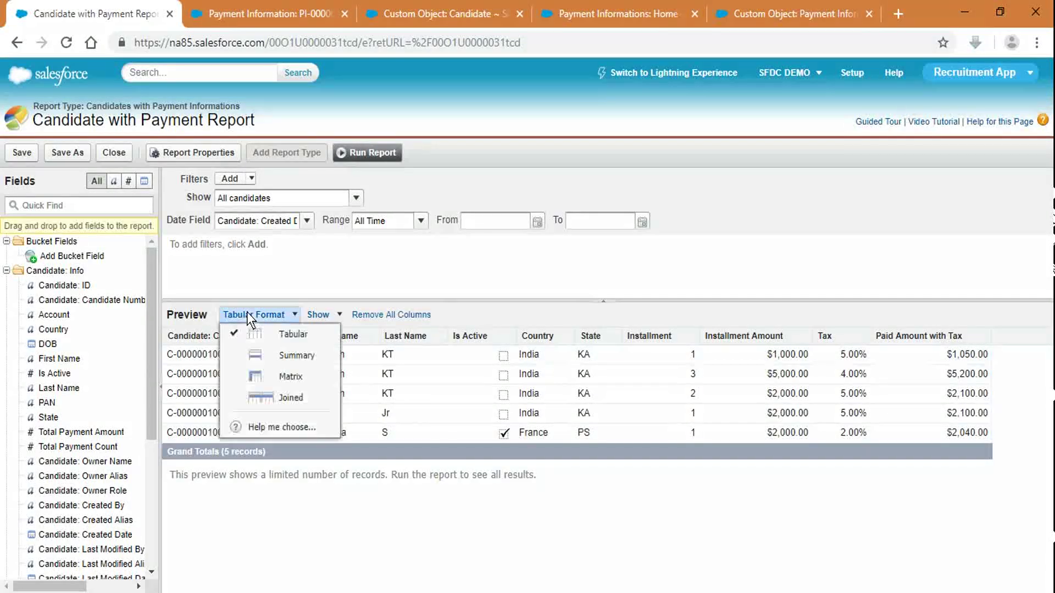
{"action": "left_click", "coordinate": [295, 355]}
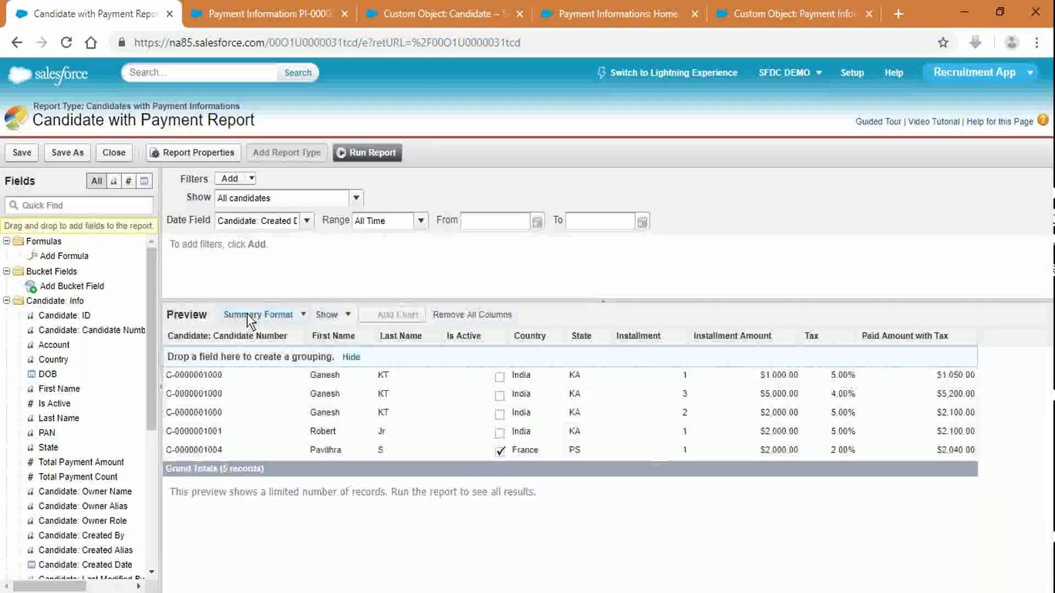
{"action": "left_click", "coordinate": [249, 312]}
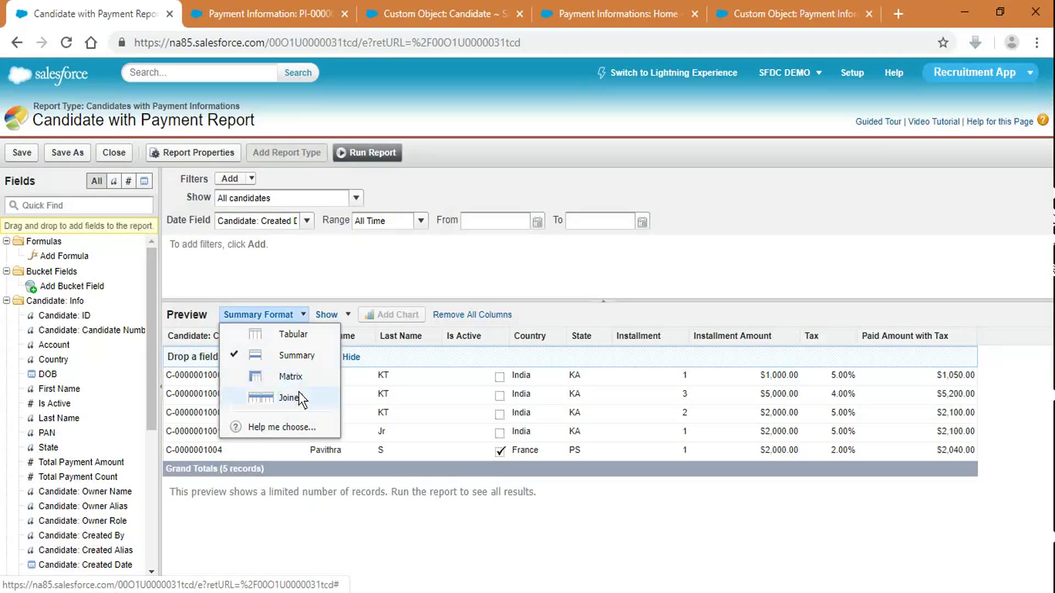
{"action": "left_click", "coordinate": [298, 362]}
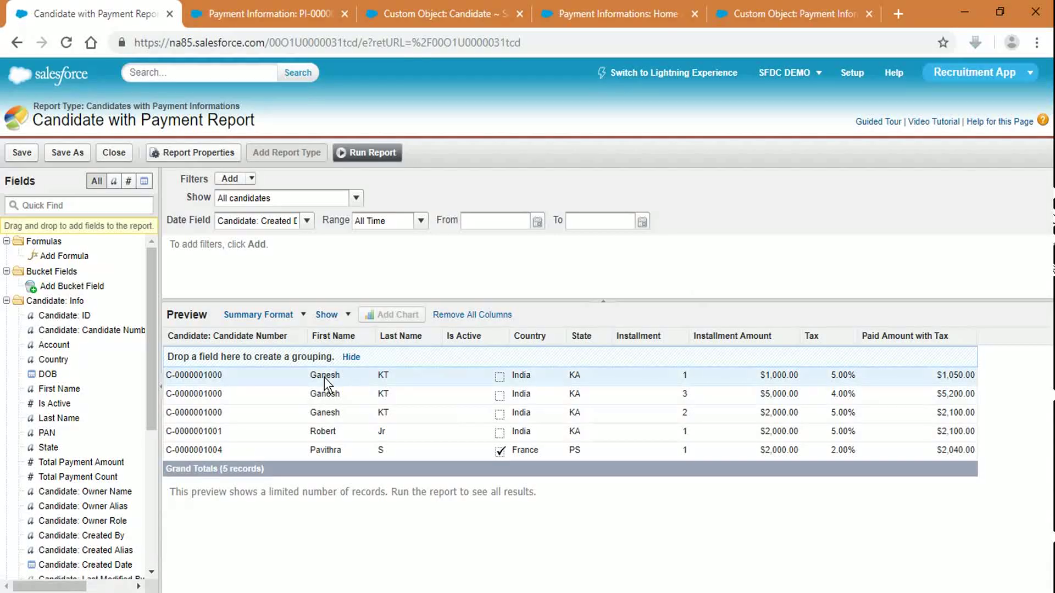
Group the summary report by Candidate Number, with First Name and Last Name as nested subgroupings
{"action": "left_click_drag", "start_coordinate": [325, 377], "coordinate": [360, 361]}
{"action": "left_click", "coordinate": [262, 498]}
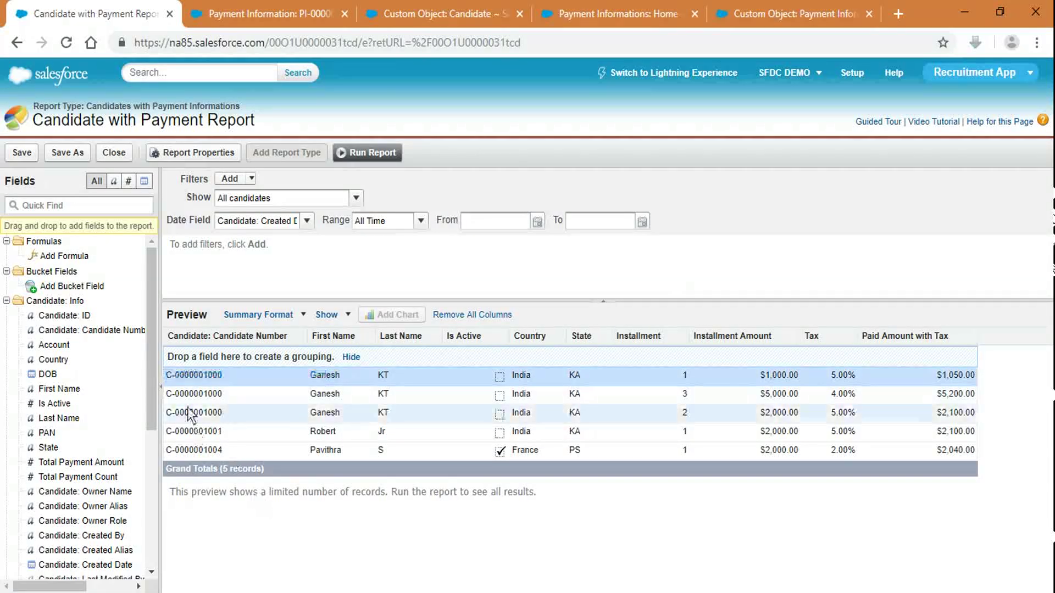
{"action": "mouse_move", "coordinate": [217, 338]}
{"action": "left_mouse_down"}
{"action": "mouse_move", "coordinate": [277, 370]}
{"action": "mouse_move", "coordinate": [210, 334]}
{"action": "mouse_move", "coordinate": [223, 357]}
{"action": "left_mouse_up"}
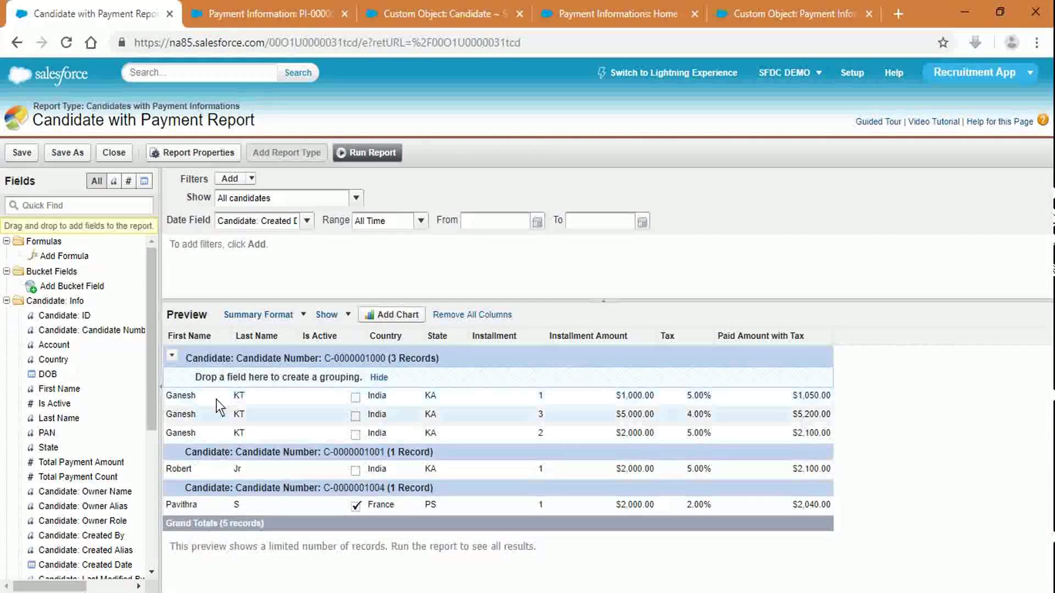
{"action": "left_click_drag", "start_coordinate": [186, 336], "coordinate": [246, 377]}
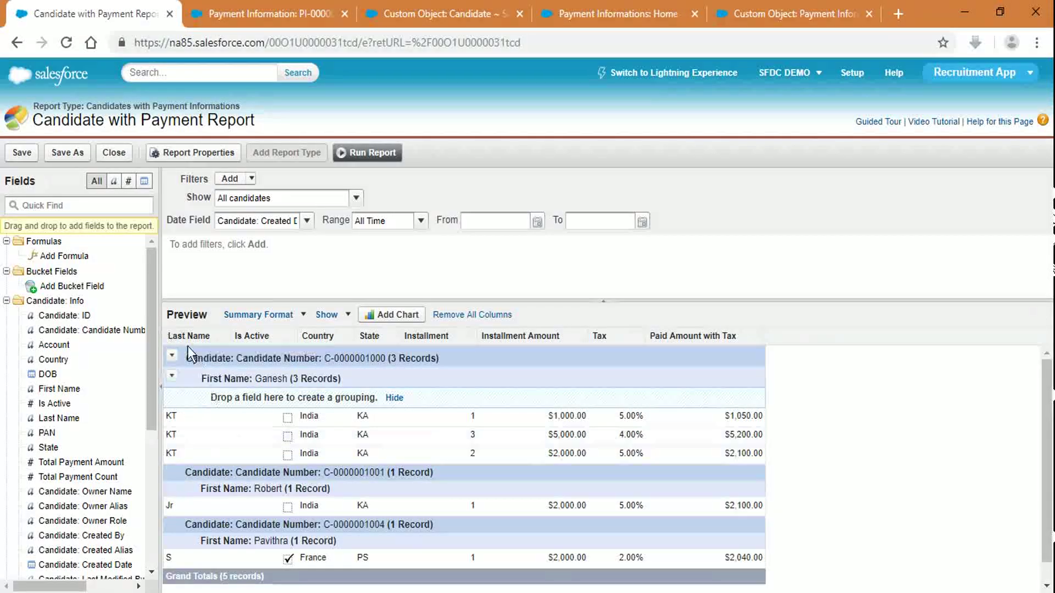
{"action": "left_click_drag", "start_coordinate": [185, 338], "coordinate": [286, 403]}
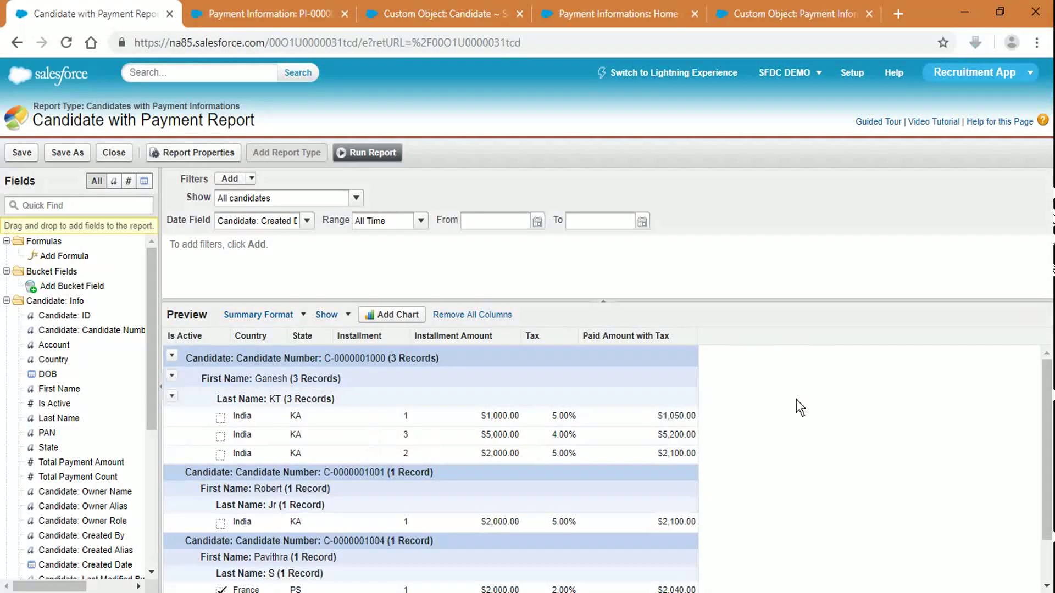
{"action": "scroll", "coordinate": [796, 400], "scroll_direction": "down", "scroll_amount": 3}
{"action": "scroll", "coordinate": [439, 412], "scroll_direction": "up", "scroll_amount": 3}
Remove the Last Name and First Name groupings from the report and save it
{"action": "left_click", "coordinate": [173, 394]}
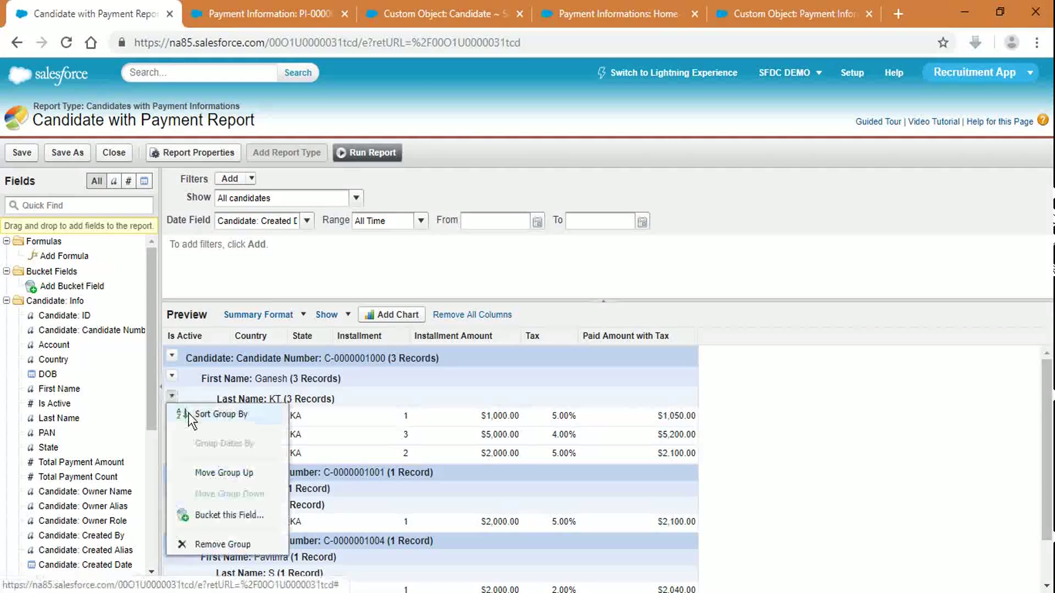
{"action": "left_click", "coordinate": [234, 545]}
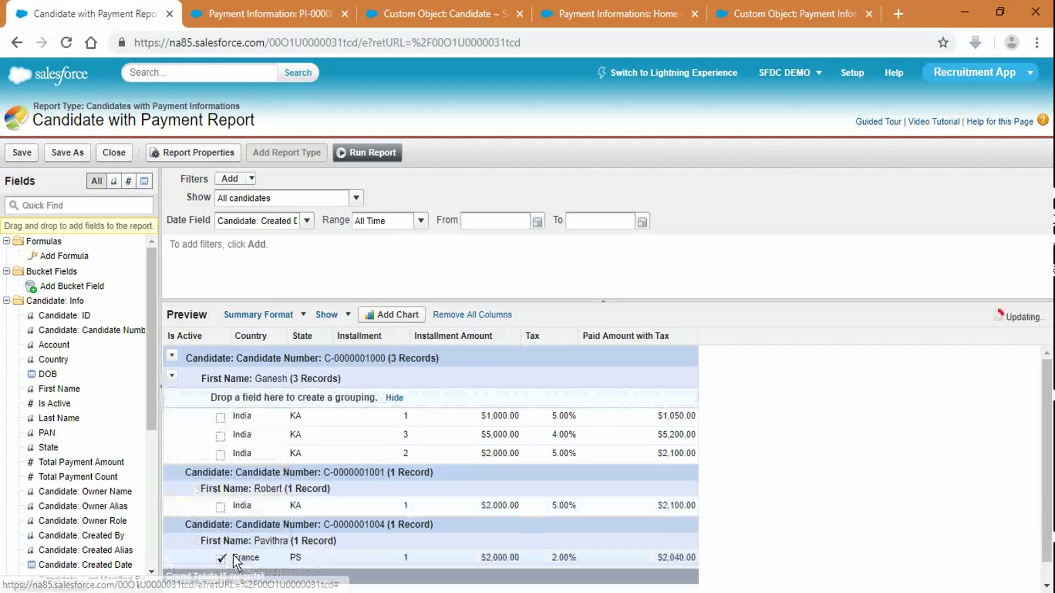
{"action": "left_click", "coordinate": [172, 377]}
{"action": "left_click", "coordinate": [223, 524]}
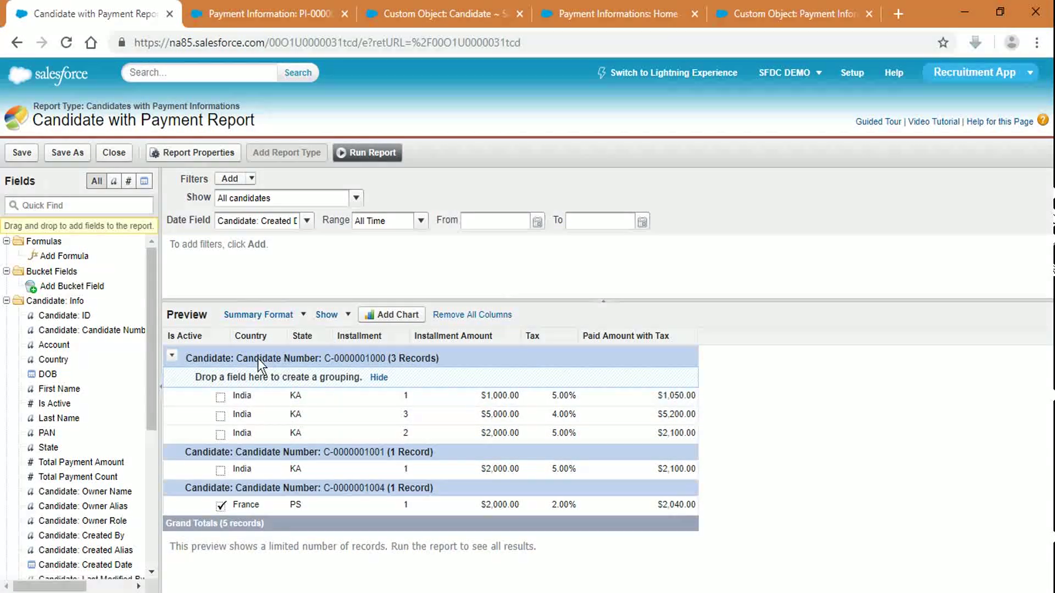
{"action": "left_click", "coordinate": [18, 155]}
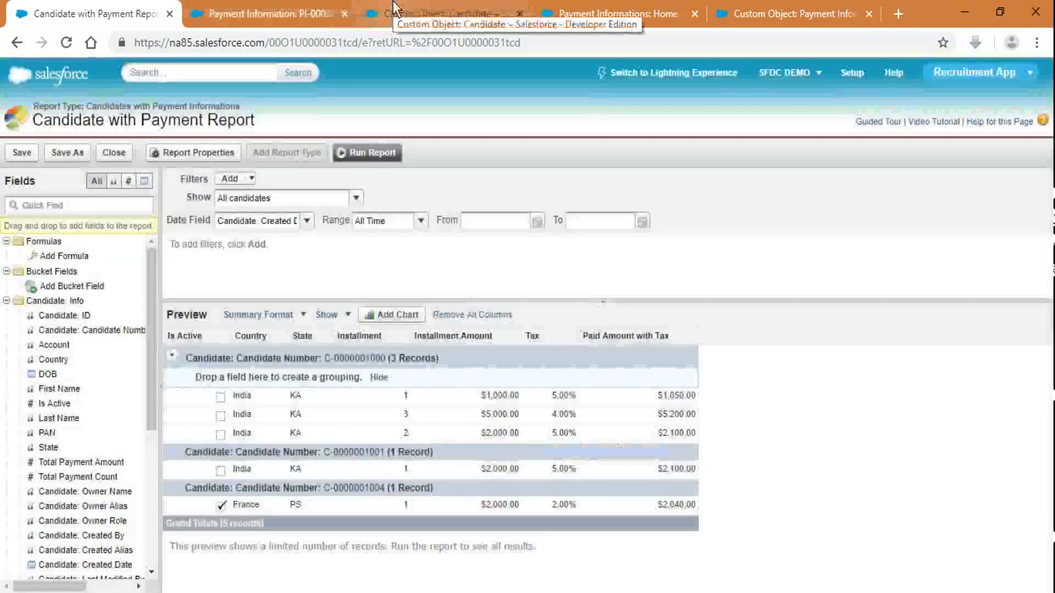
Start a new custom field of type Formula on the Candidate custom object
{"action": "left_click", "coordinate": [393, 8]}
{"action": "scroll", "coordinate": [503, 359], "scroll_direction": "down", "scroll_amount": 9}
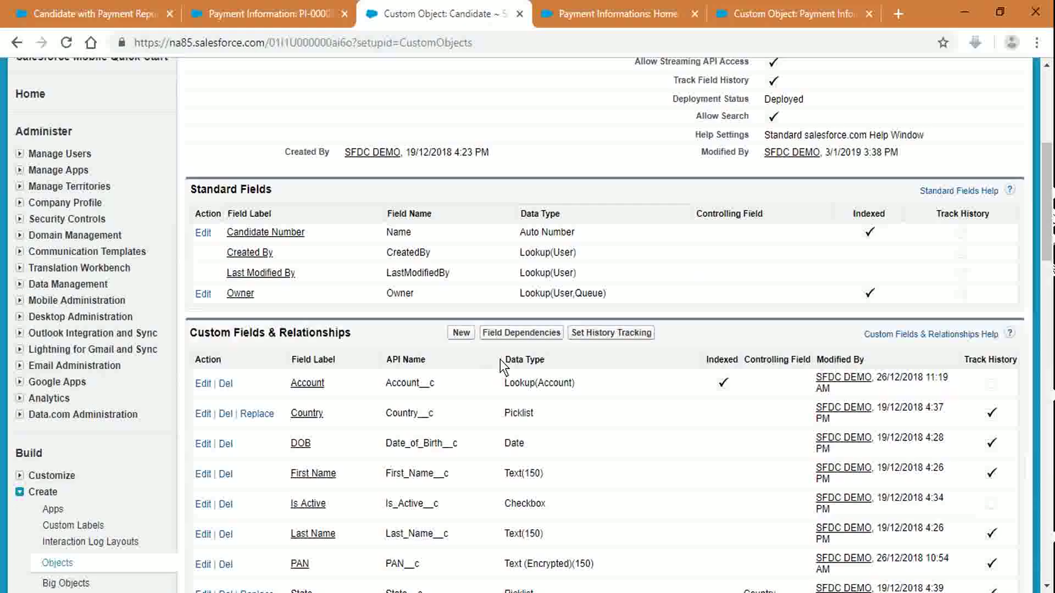
{"action": "left_click", "coordinate": [460, 168]}
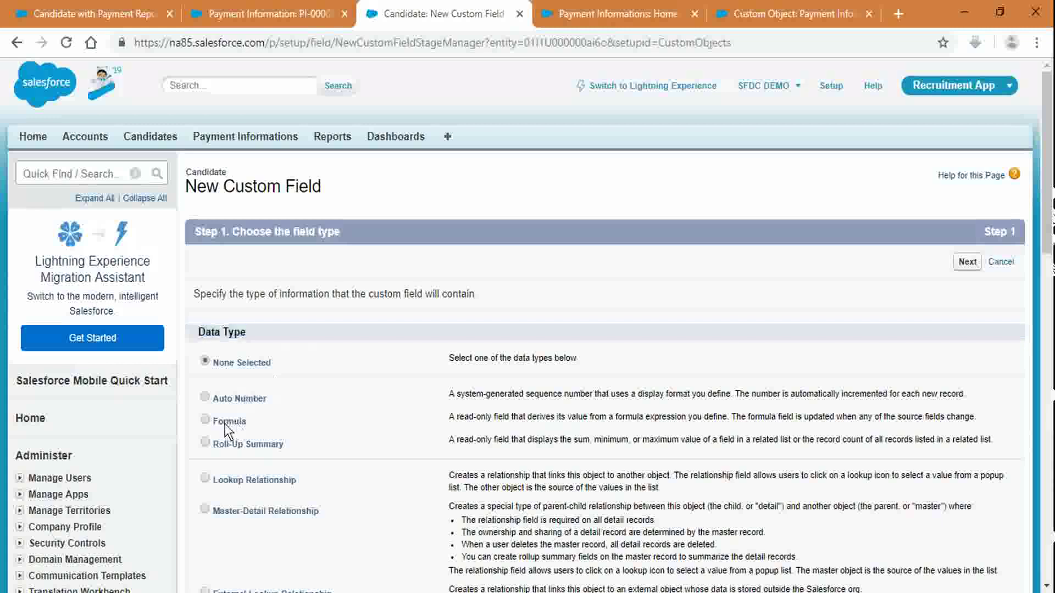
{"action": "left_click", "coordinate": [967, 262]}
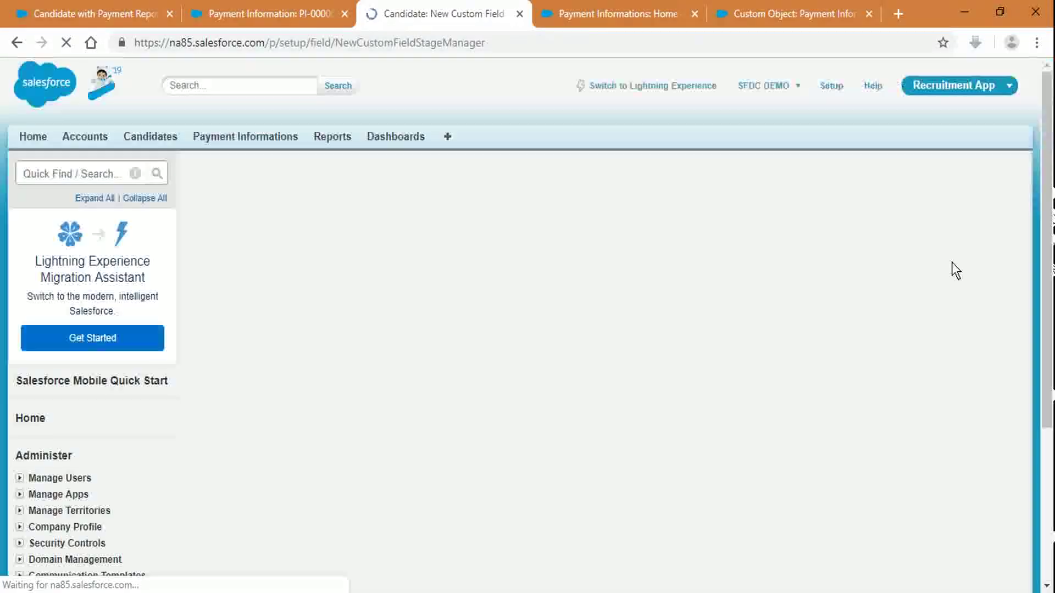
Label the formula field Candidate Name, set its return type to Text and proceed to the formula
{"action": "scroll", "coordinate": [516, 395], "scroll_direction": "down", "scroll_amount": 2}
{"action": "left_click", "coordinate": [374, 215]}
{"action": "type", "text": "Candidate Name"}
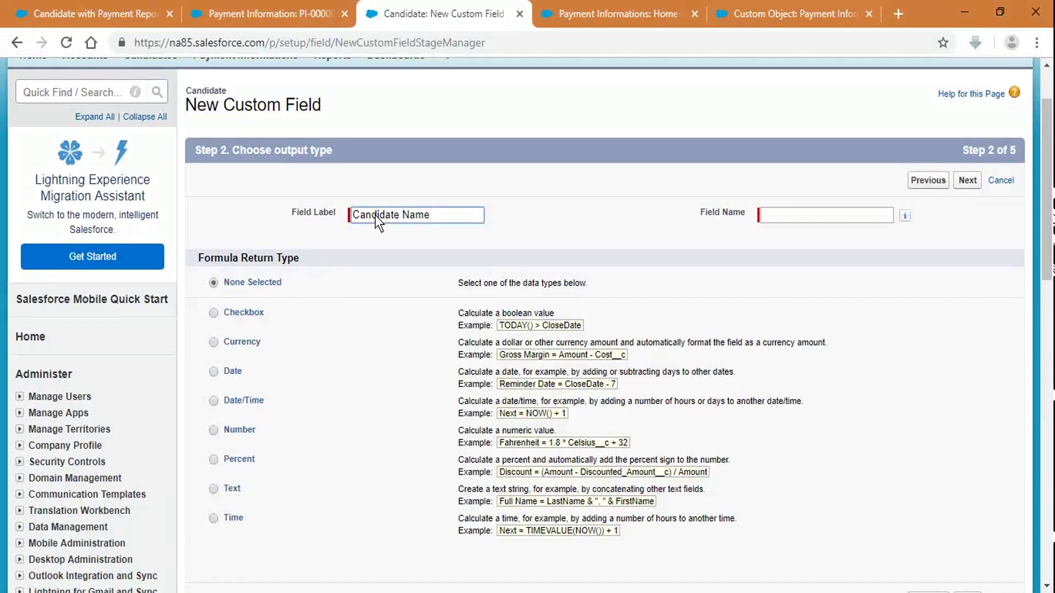
{"action": "key", "text": "Tab"}
{"action": "left_click", "coordinate": [573, 207]}
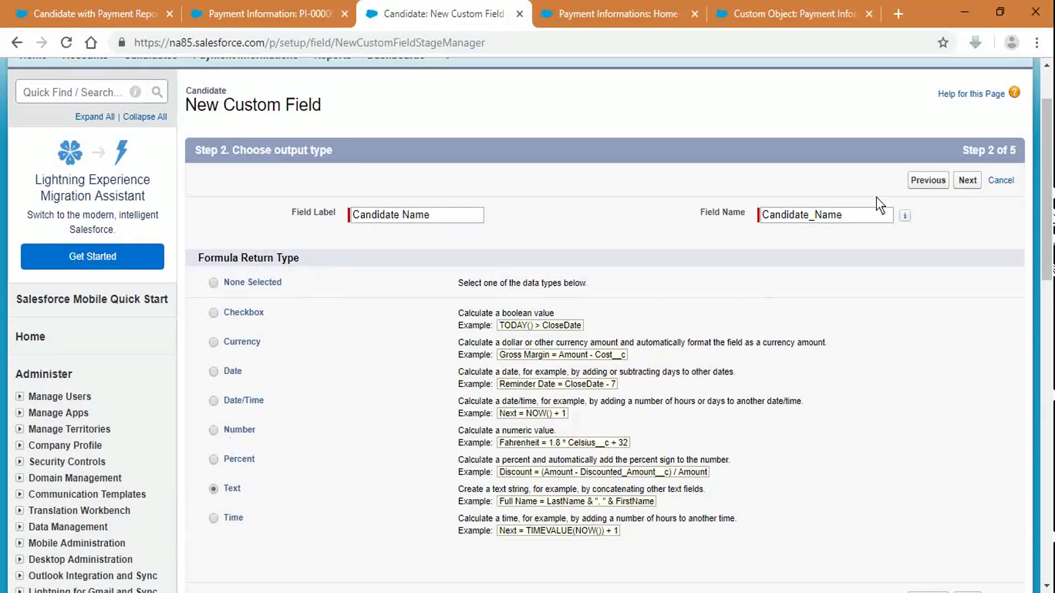
{"action": "left_click", "coordinate": [968, 187]}
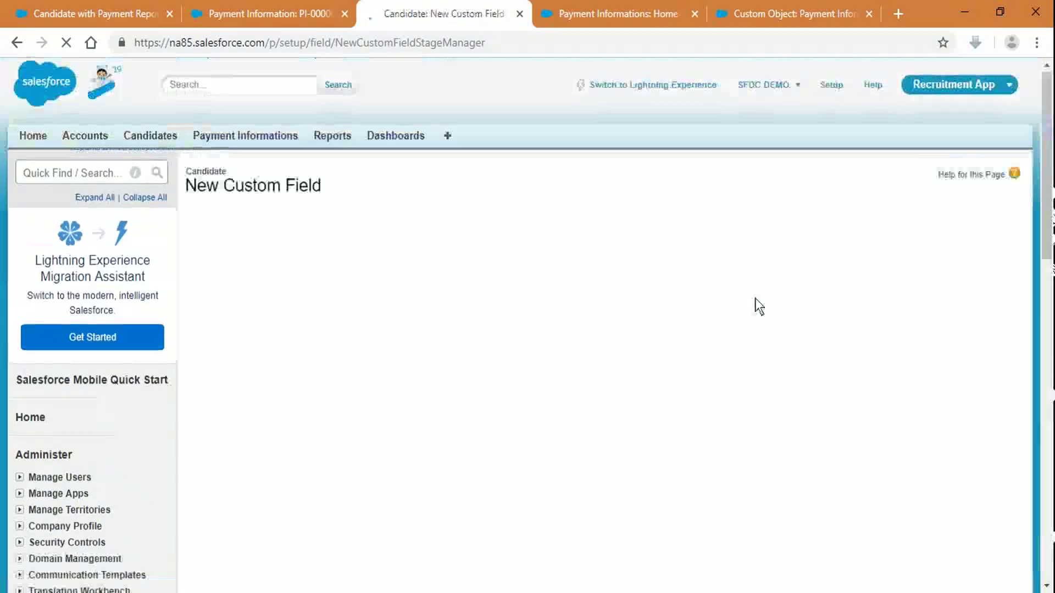
Insert the Candidate object's First Name field into the Candidate Name formula
{"action": "scroll", "coordinate": [756, 304], "scroll_direction": "down", "scroll_amount": 9}
{"action": "scroll", "coordinate": [267, 195], "scroll_direction": "up", "scroll_amount": 2}
{"action": "scroll", "coordinate": [274, 192], "scroll_direction": "up", "scroll_amount": 2}
{"action": "left_click", "coordinate": [229, 225]}
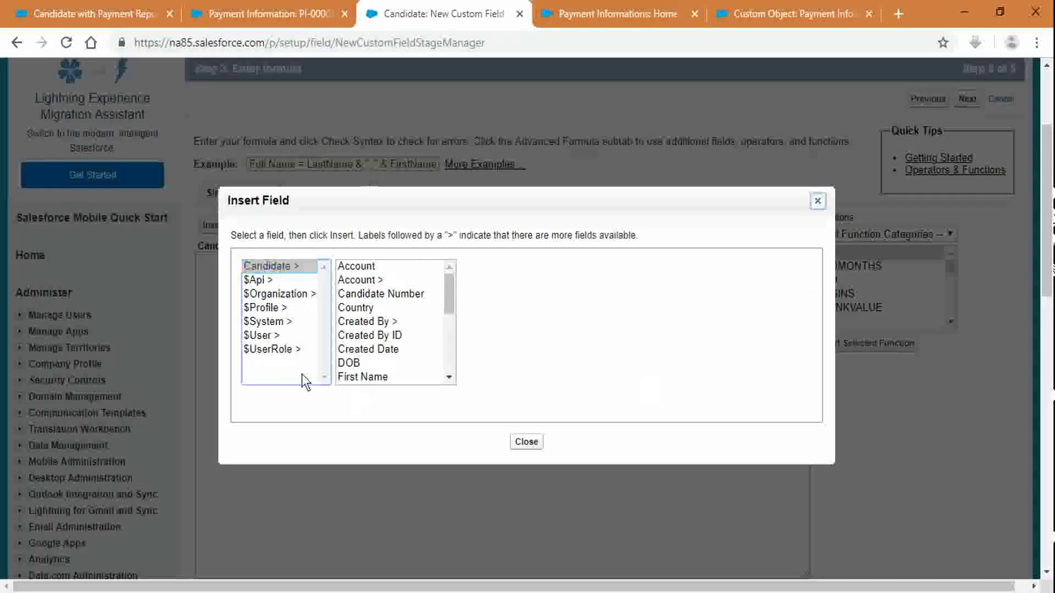
{"action": "left_click", "coordinate": [406, 323]}
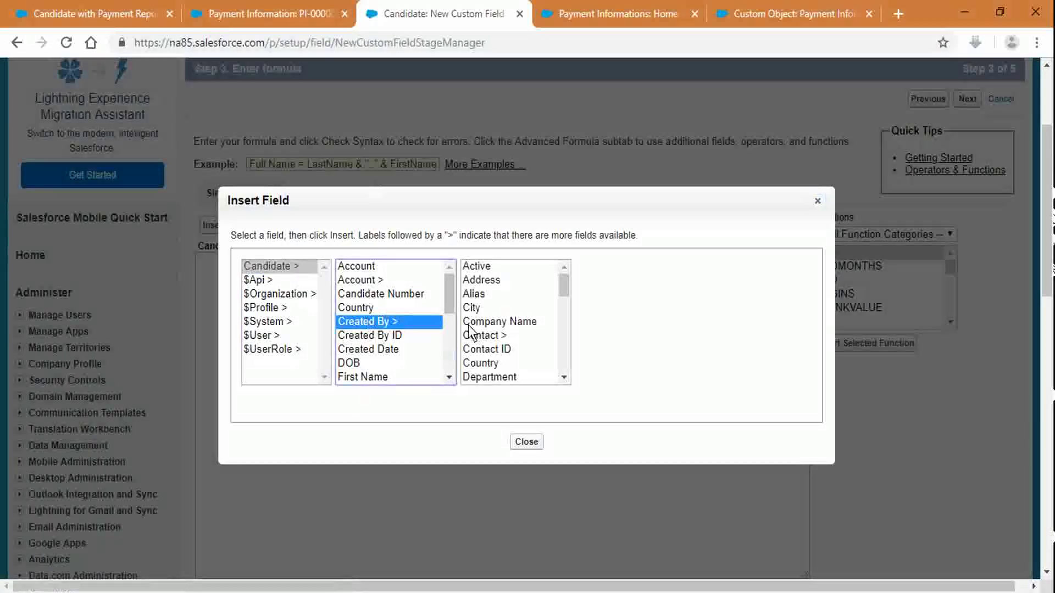
{"action": "left_click", "coordinate": [385, 377]}
{"action": "left_click", "coordinate": [506, 356]}
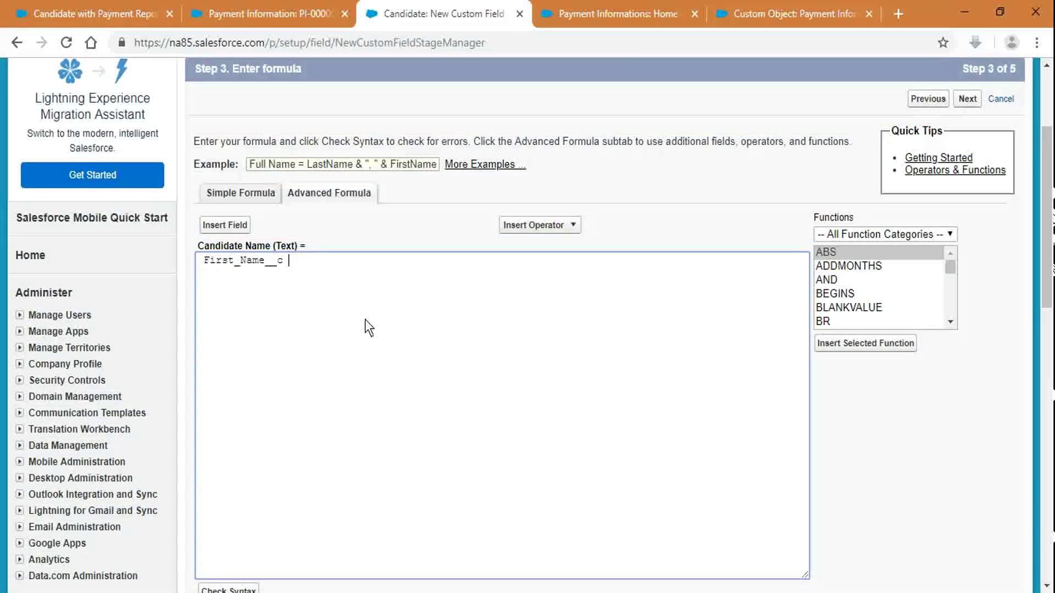
Add two & concatenate operators after First_Name__c in the formula, with a space as the separator between them
{"action": "left_click", "coordinate": [563, 219]}
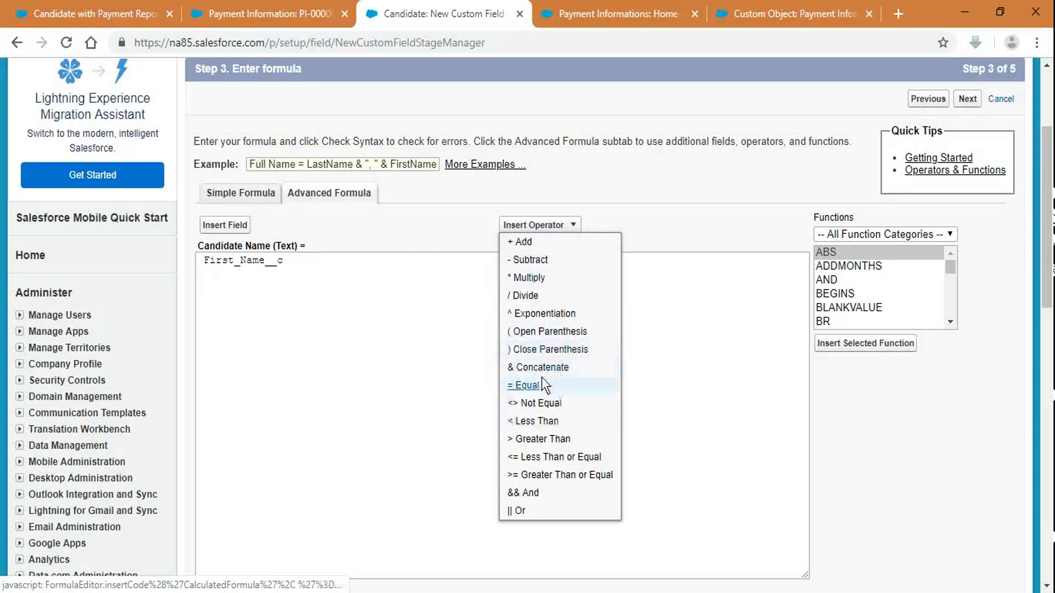
{"action": "left_click", "coordinate": [577, 367]}
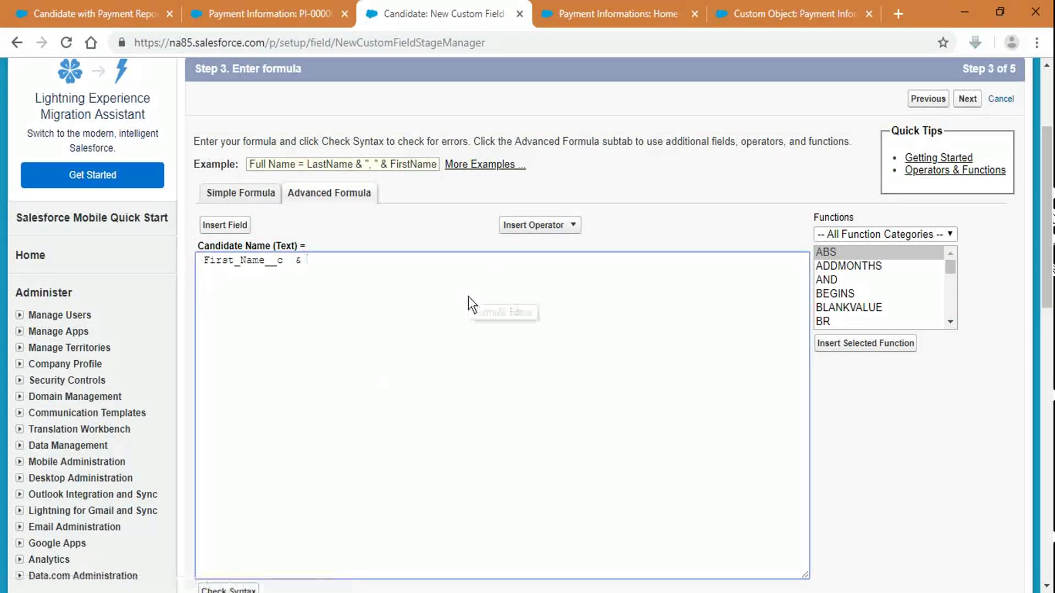
{"action": "left_click", "coordinate": [521, 225]}
{"action": "left_click", "coordinate": [567, 368]}
{"action": "key", "text": "Left"}
{"action": "key", "text": "Left"}
Insert the Candidate object's Last Name field at the end of the Candidate Name formula
{"action": "left_click", "coordinate": [233, 225]}
{"action": "left_click", "coordinate": [357, 307]}
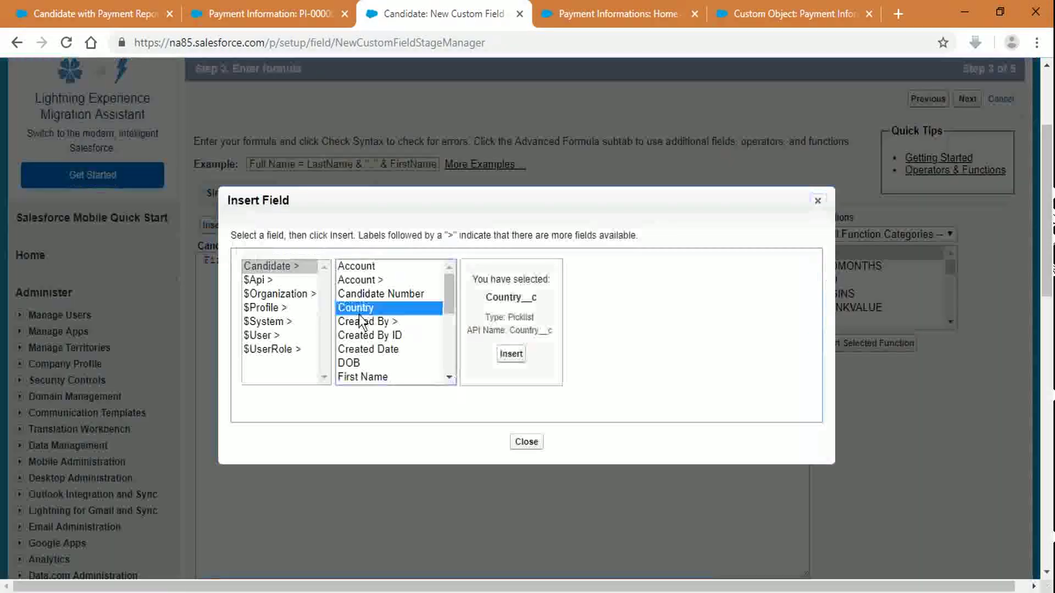
{"action": "key", "text": "l"}
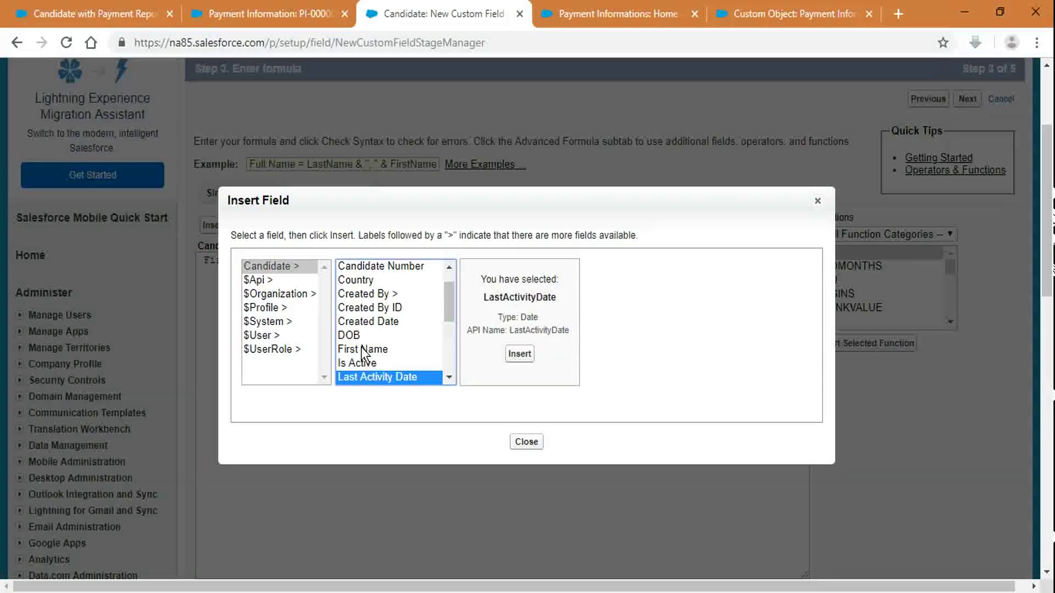
{"action": "key", "text": "Down"}
{"action": "key", "text": "Down"}
{"action": "key", "text": "Down"}
{"action": "key", "text": "Down"}
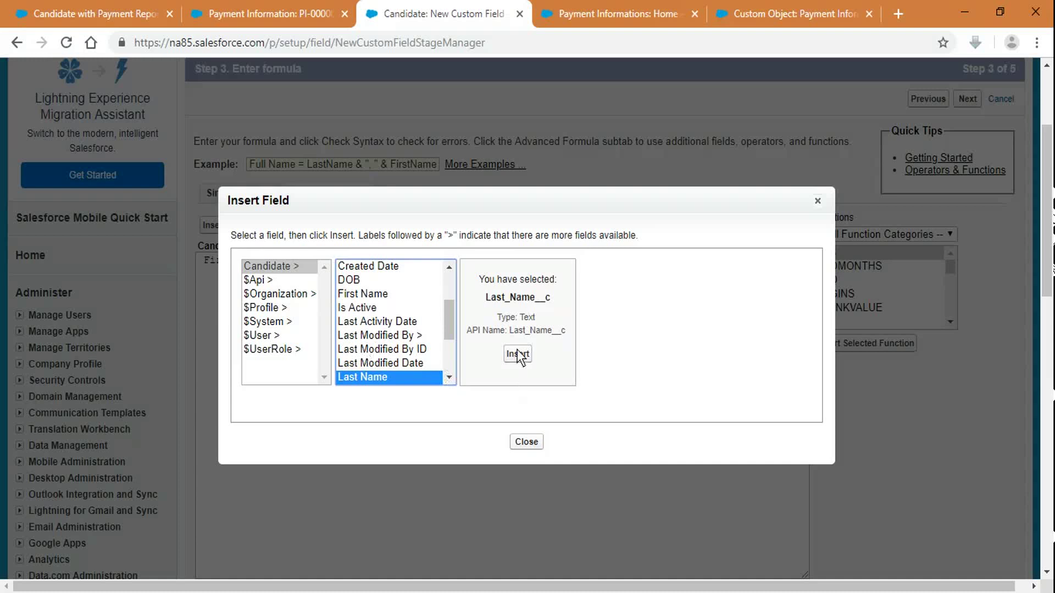
{"action": "left_click", "coordinate": [518, 354]}
{"action": "left_click", "coordinate": [224, 225]}
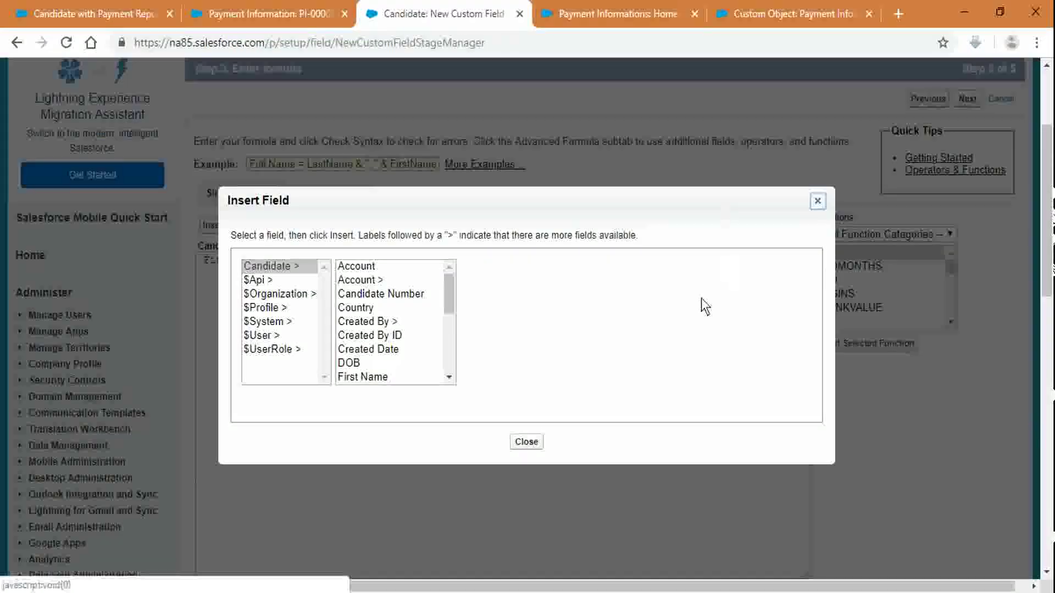
{"action": "left_click", "coordinate": [526, 442]}
Check the formula's syntax and set blank field handling to treat blank fields as blanks
{"action": "scroll", "coordinate": [241, 405], "scroll_direction": "down", "scroll_amount": 7}
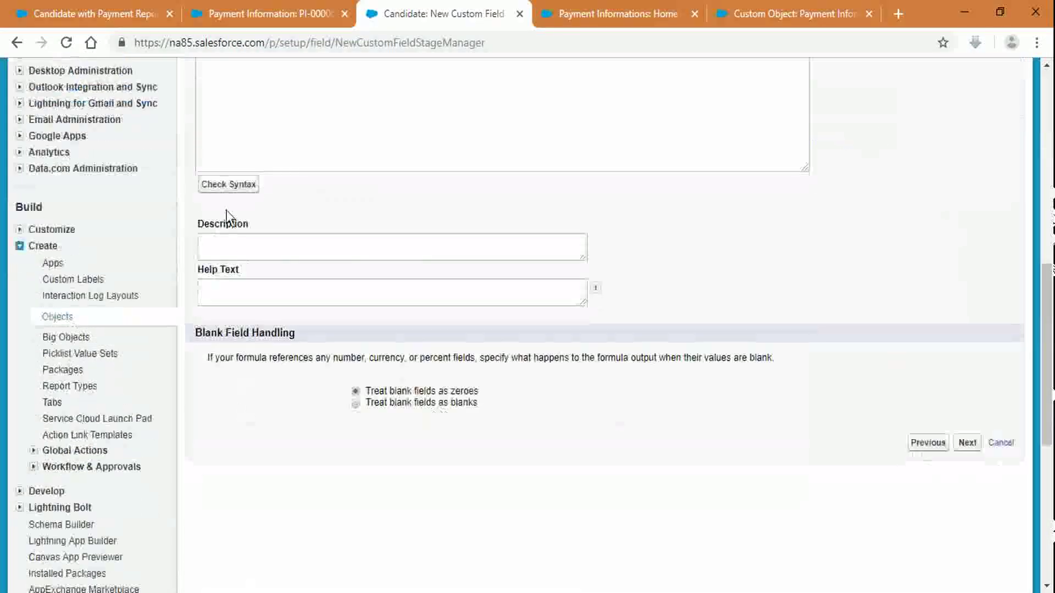
{"action": "left_click", "coordinate": [225, 184]}
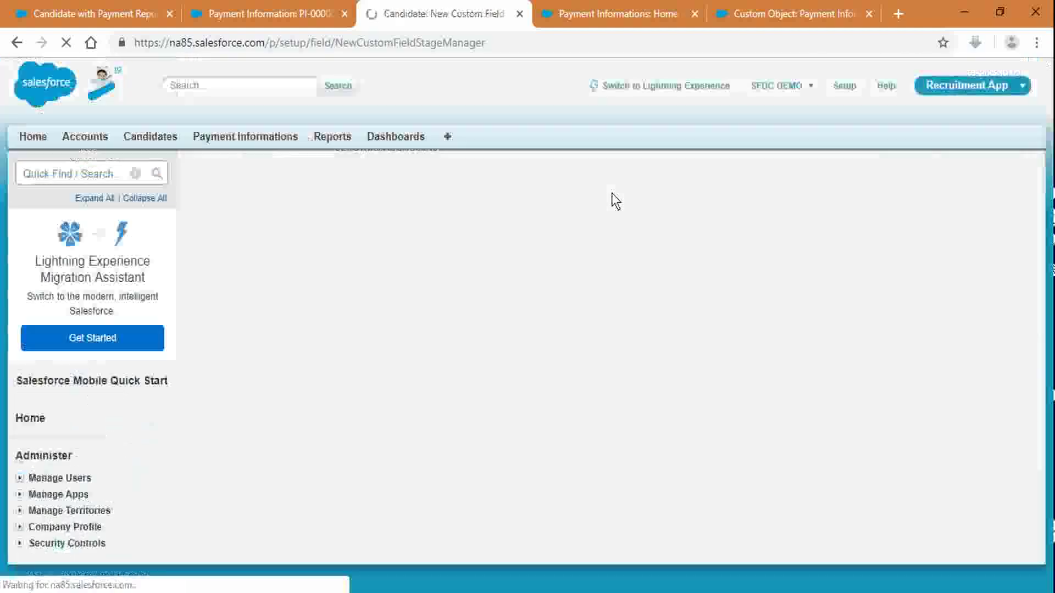
{"action": "scroll", "coordinate": [841, 299], "scroll_direction": "down", "scroll_amount": 7}
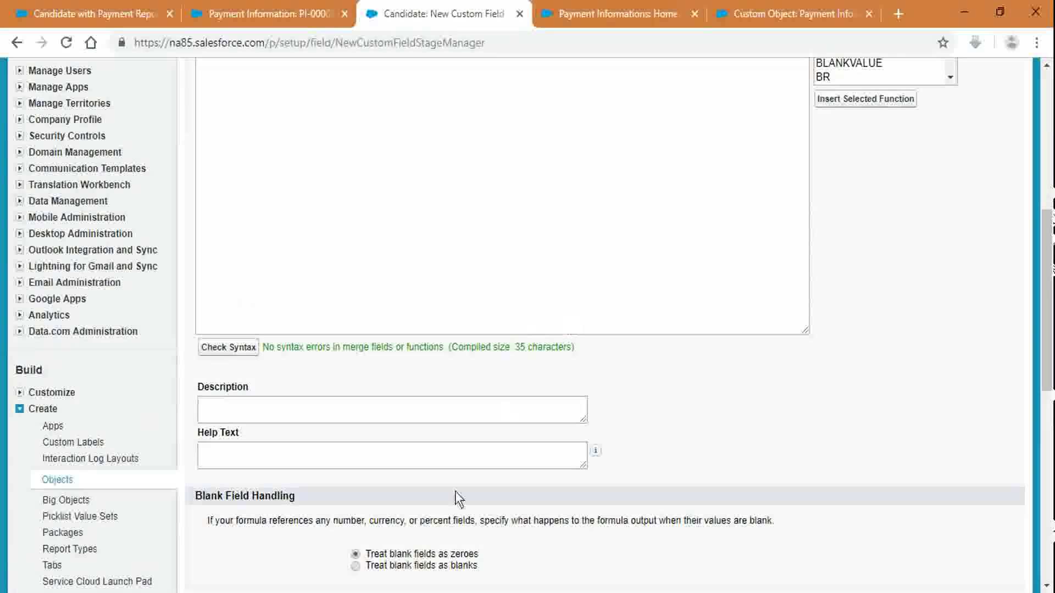
{"action": "left_click", "coordinate": [355, 567]}
{"action": "scroll", "coordinate": [543, 477], "scroll_direction": "down", "scroll_amount": 4}
Accept the default field-level security and Candidate Layout for the Candidate Name field and save it
{"action": "left_click", "coordinate": [971, 367]}
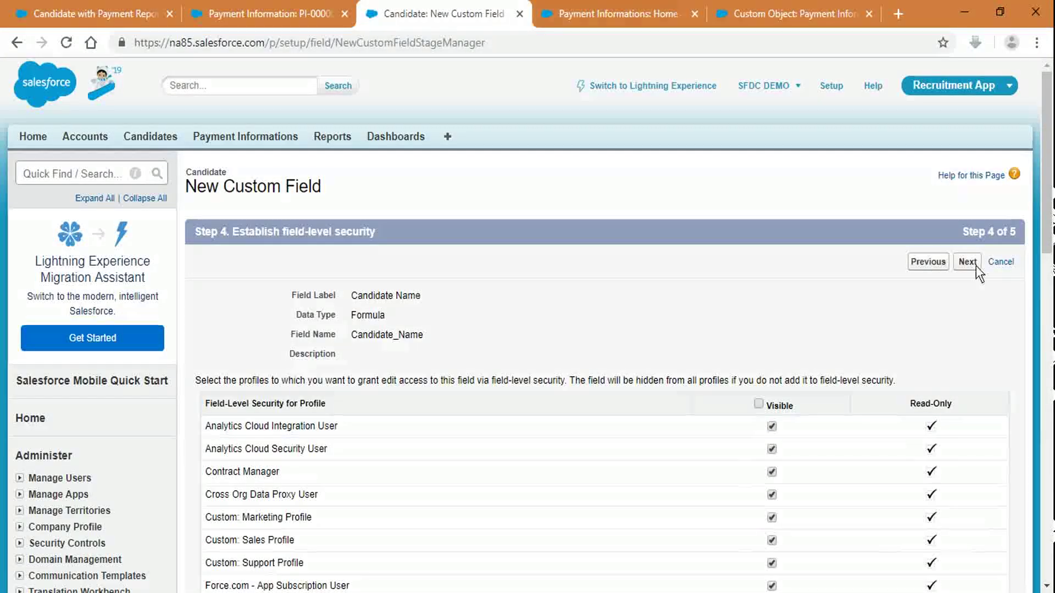
{"action": "left_click", "coordinate": [969, 262]}
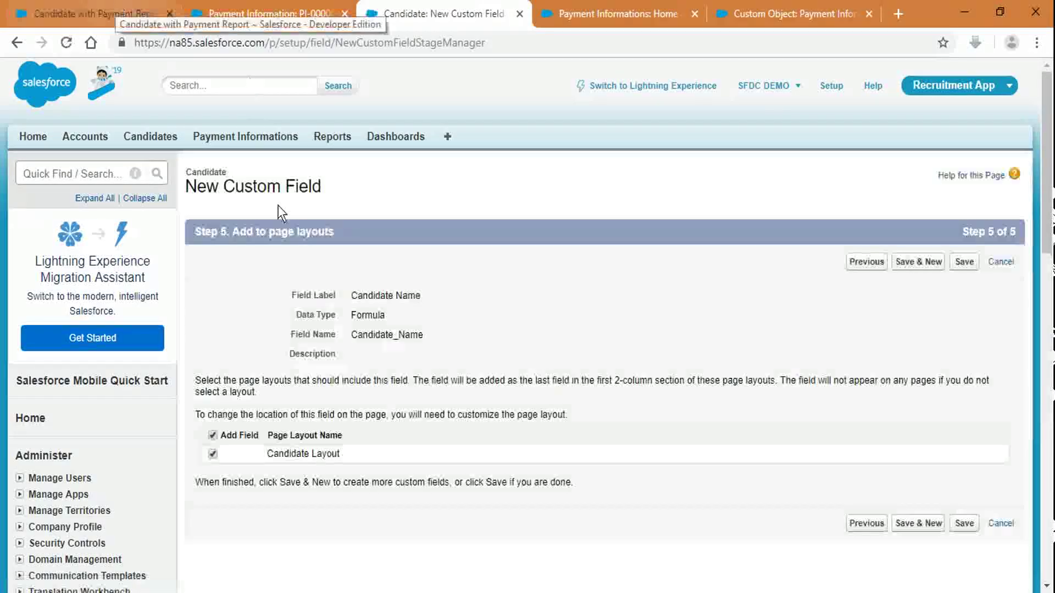
{"action": "left_click", "coordinate": [964, 523]}
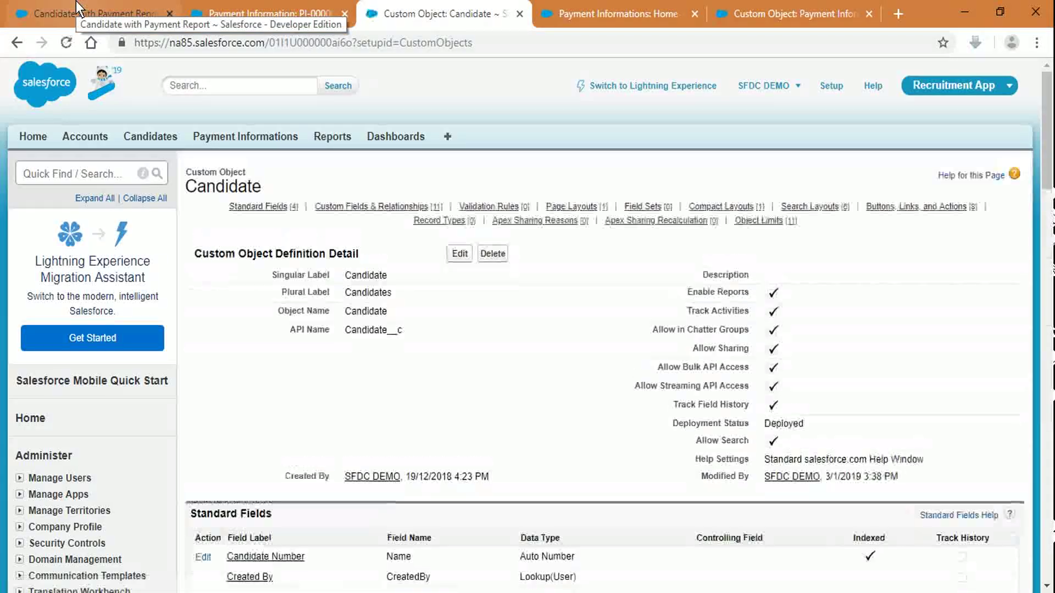
Return to the Candidate with Payment Report, run it and reopen it for customization
{"action": "left_click", "coordinate": [77, 8]}
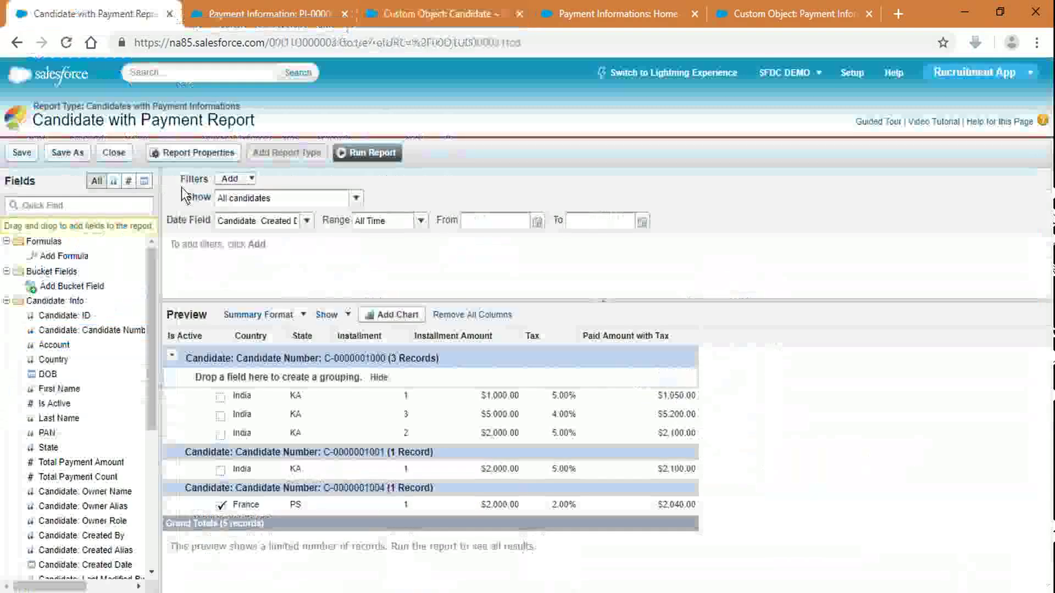
{"action": "left_click", "coordinate": [365, 153]}
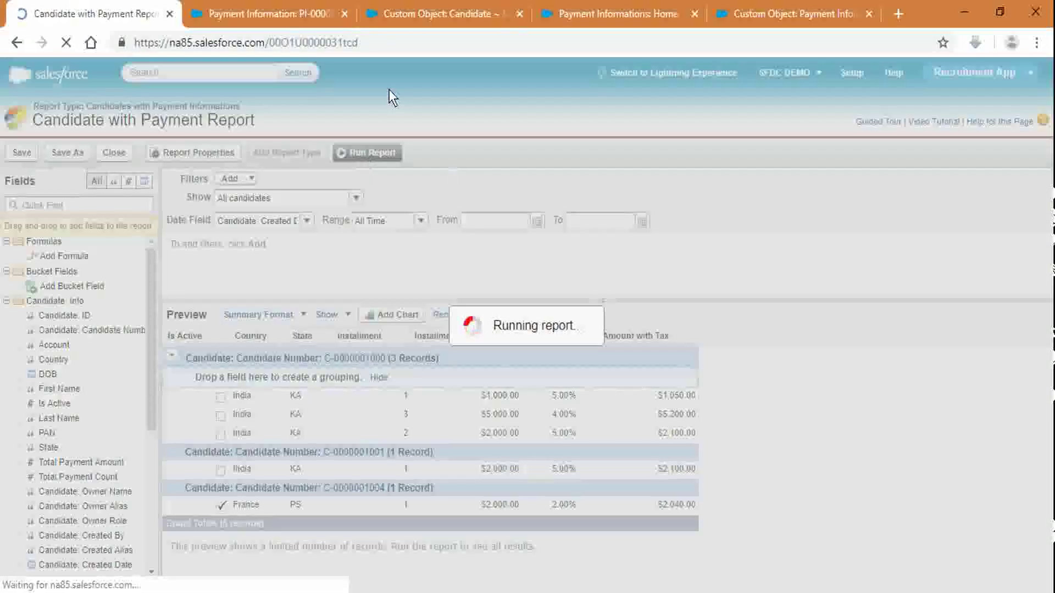
{"action": "left_click", "coordinate": [174, 338]}
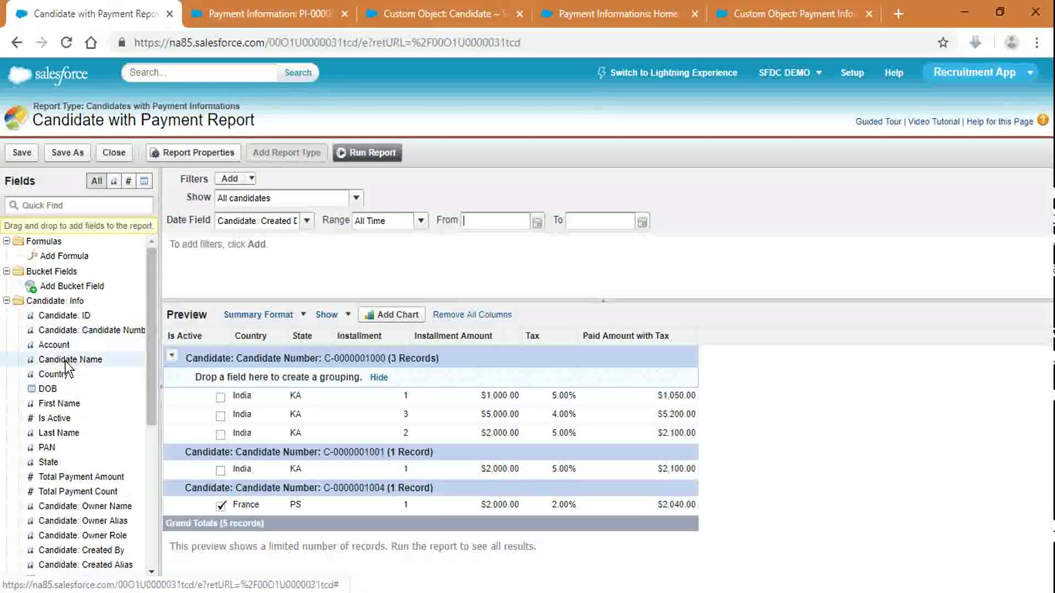
Group the report by Candidate Name and remove the Candidate Number grouping and its column
{"action": "left_click_drag", "start_coordinate": [64, 360], "coordinate": [191, 376]}
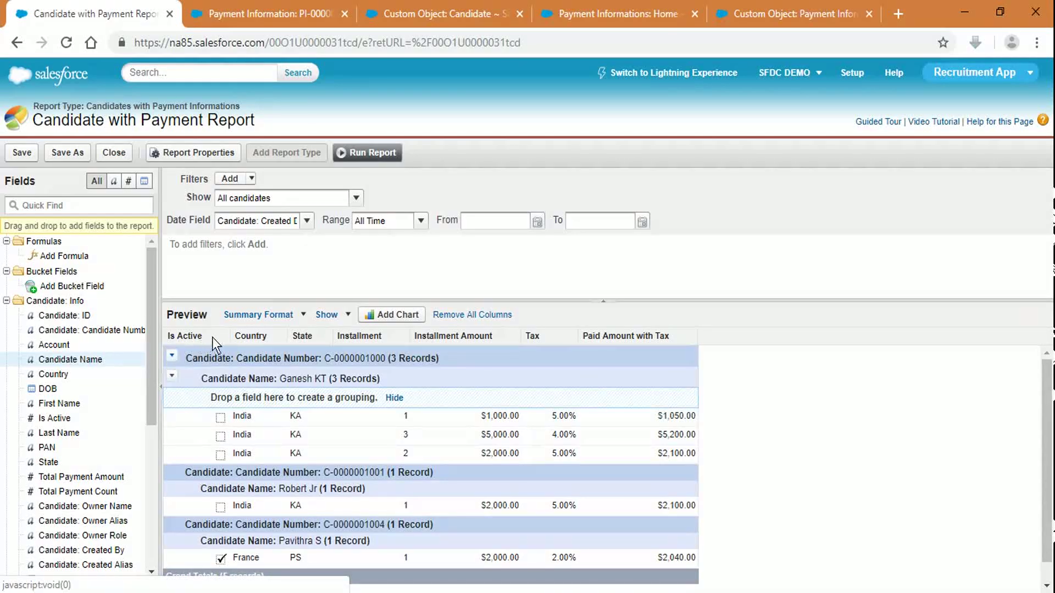
{"action": "left_click_drag", "start_coordinate": [219, 361], "coordinate": [264, 341]}
{"action": "left_click", "coordinate": [367, 335]}
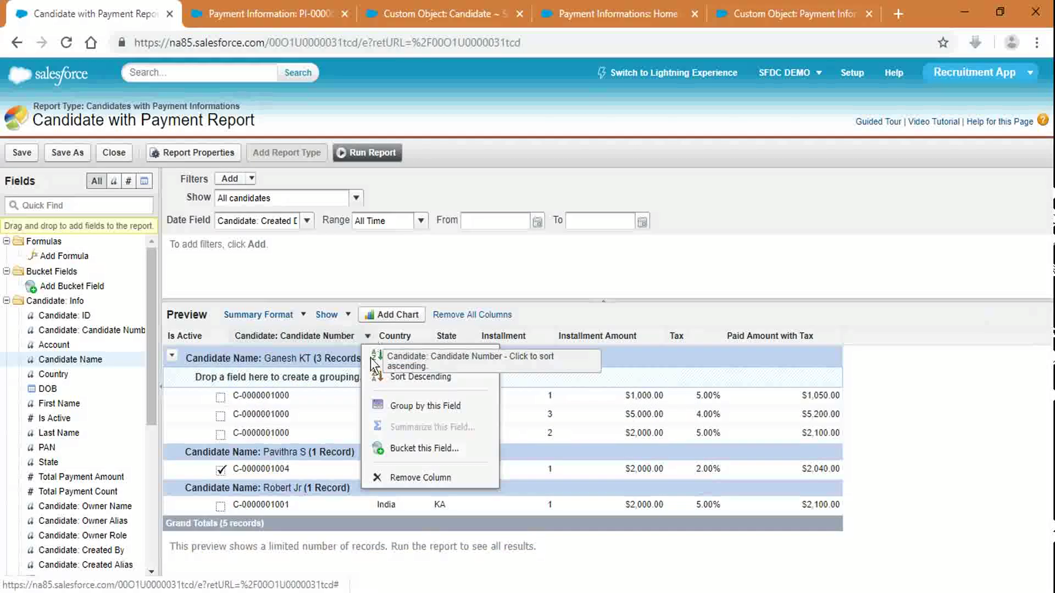
{"action": "left_click", "coordinate": [437, 479]}
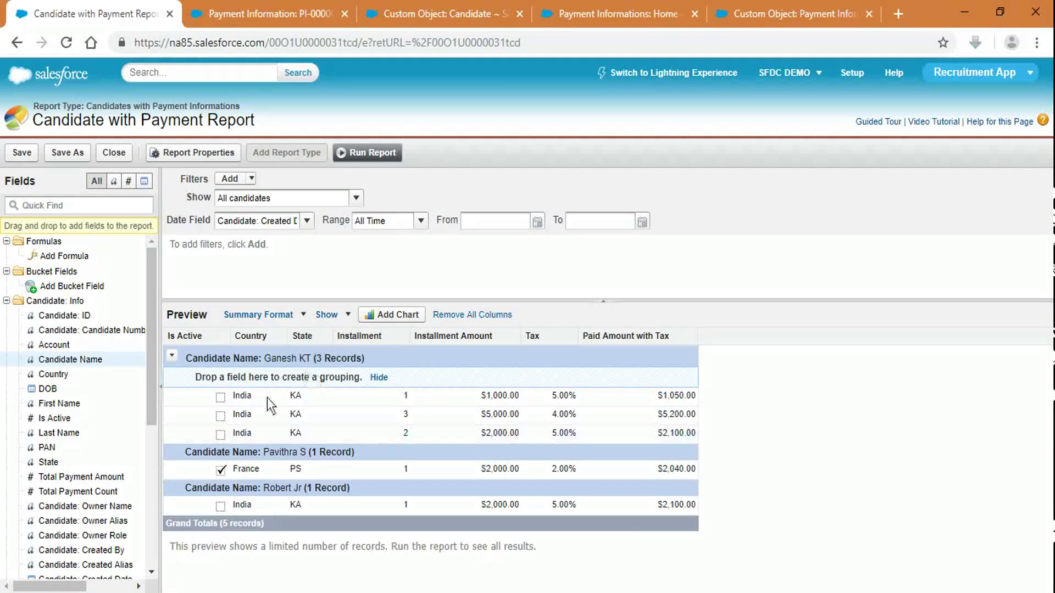
{"action": "left_click", "coordinate": [230, 398]}
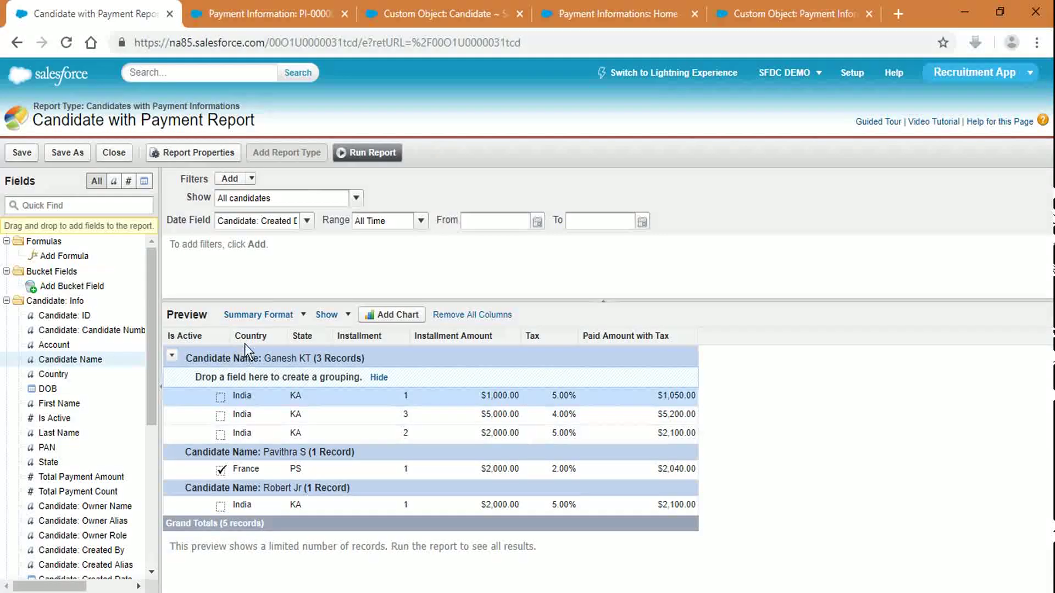
{"action": "left_click_drag", "start_coordinate": [243, 334], "coordinate": [190, 347]}
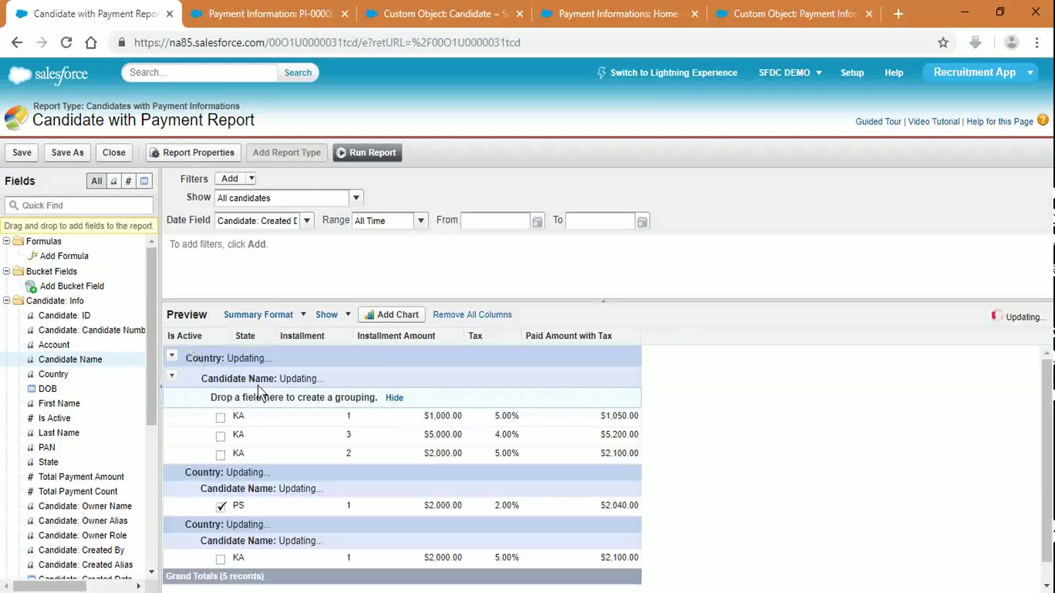
{"action": "left_click_drag", "start_coordinate": [253, 341], "coordinate": [237, 372]}
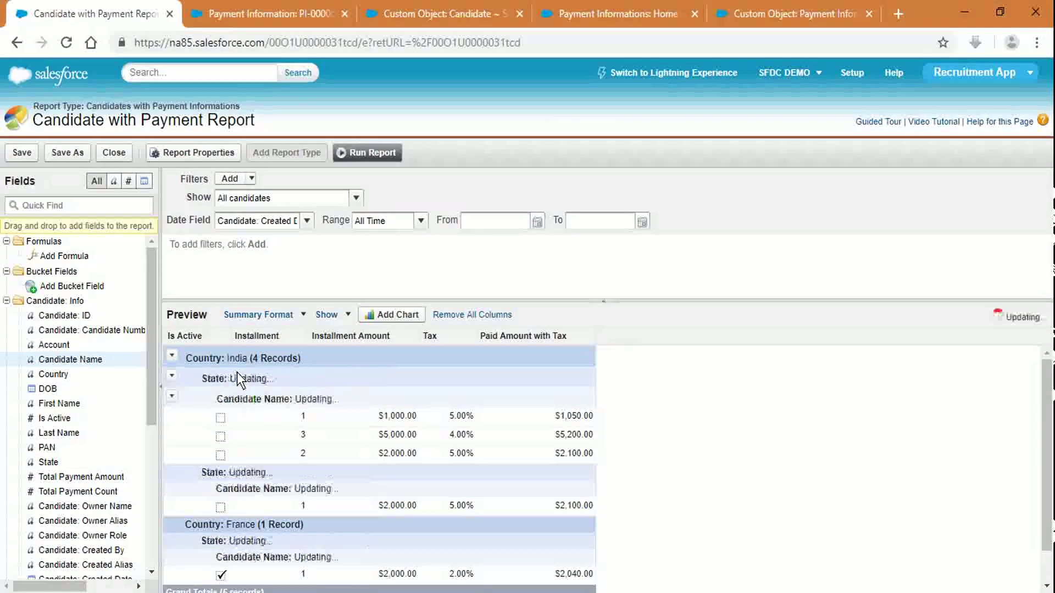
{"action": "scroll", "coordinate": [668, 355], "scroll_direction": "down", "scroll_amount": 1}
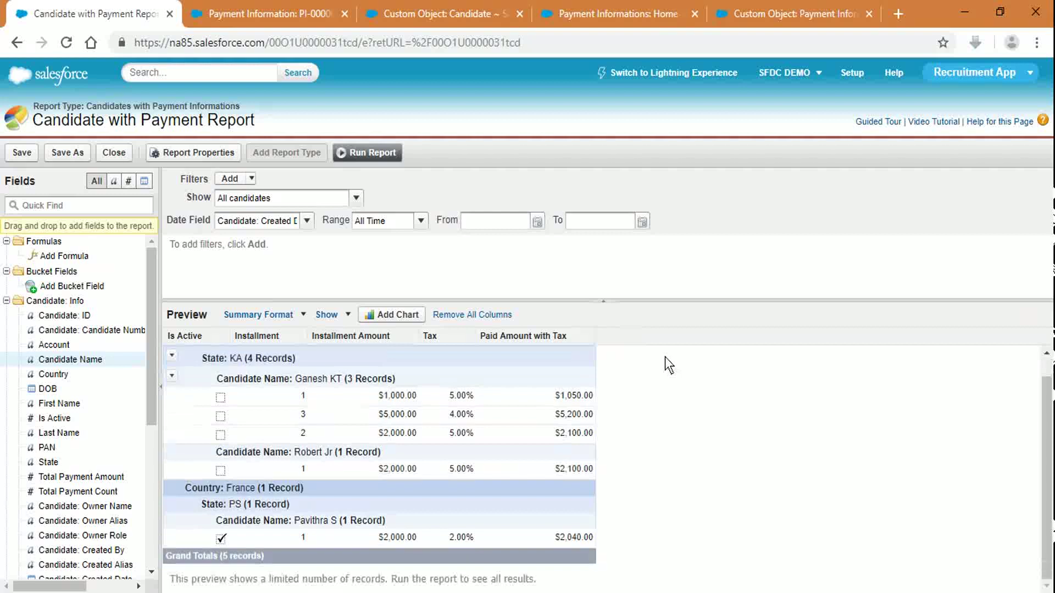
{"action": "scroll", "coordinate": [316, 368], "scroll_direction": "up", "scroll_amount": 1}
{"action": "left_click_drag", "start_coordinate": [203, 379], "coordinate": [228, 337]}
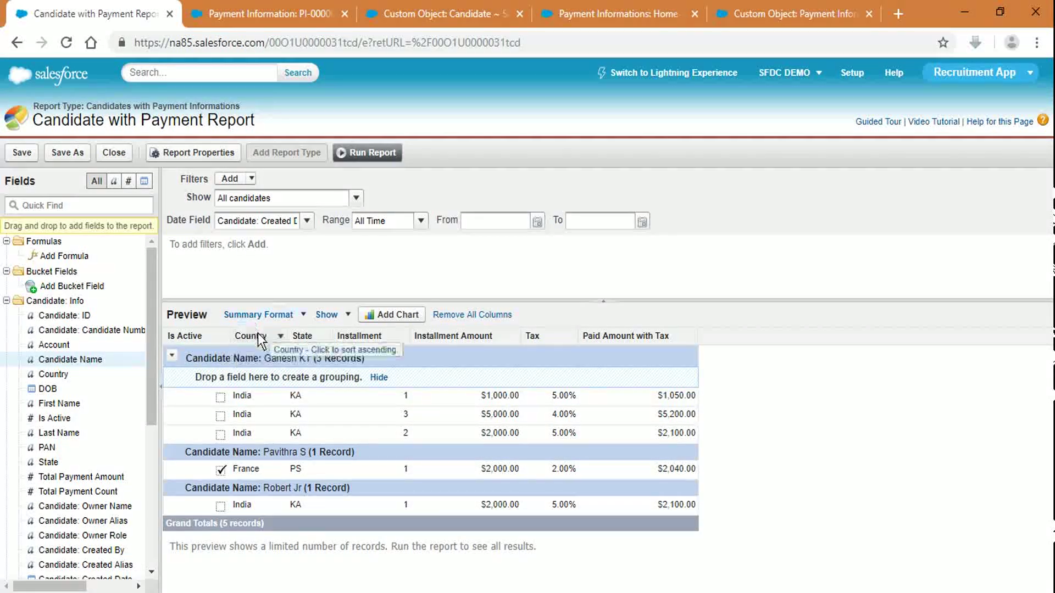
Group the report by Country and then State, above the existing Candidate Name grouping
{"action": "left_click_drag", "start_coordinate": [258, 335], "coordinate": [219, 351]}
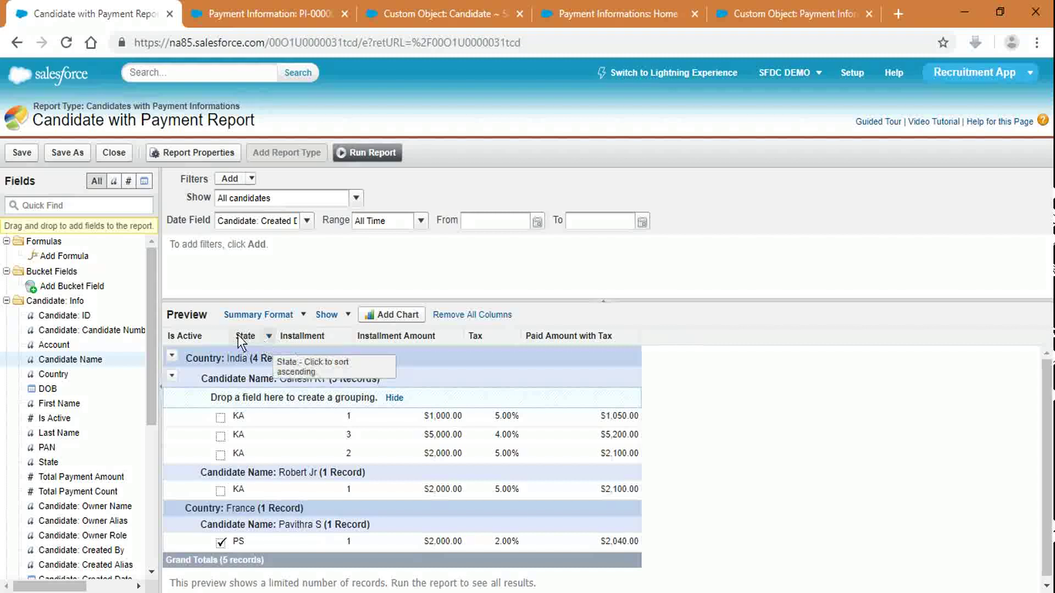
{"action": "left_click_drag", "start_coordinate": [250, 341], "coordinate": [251, 371]}
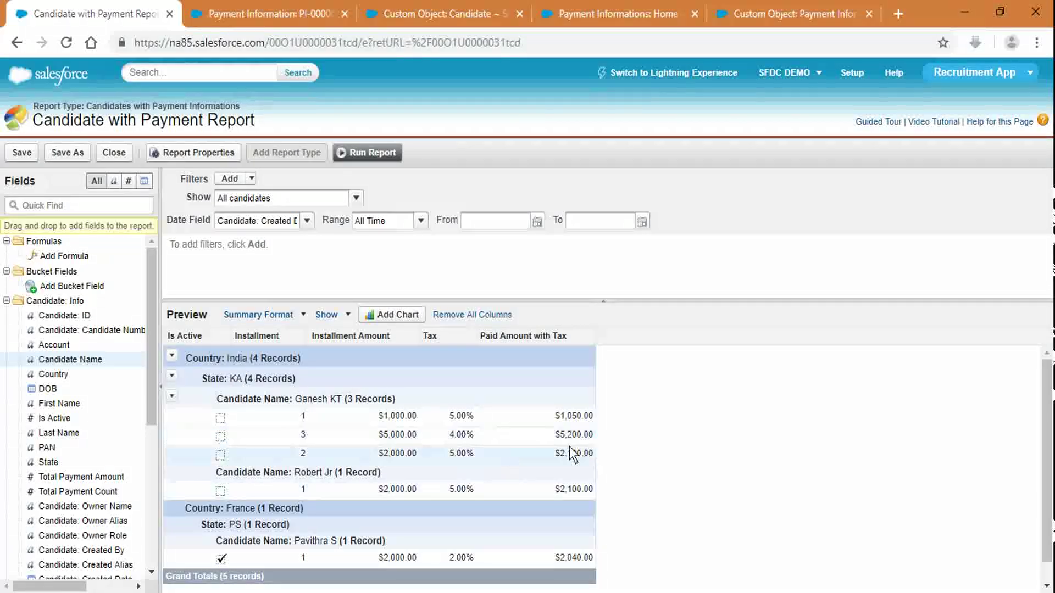
{"action": "scroll", "coordinate": [710, 429], "scroll_direction": "down", "scroll_amount": 1}
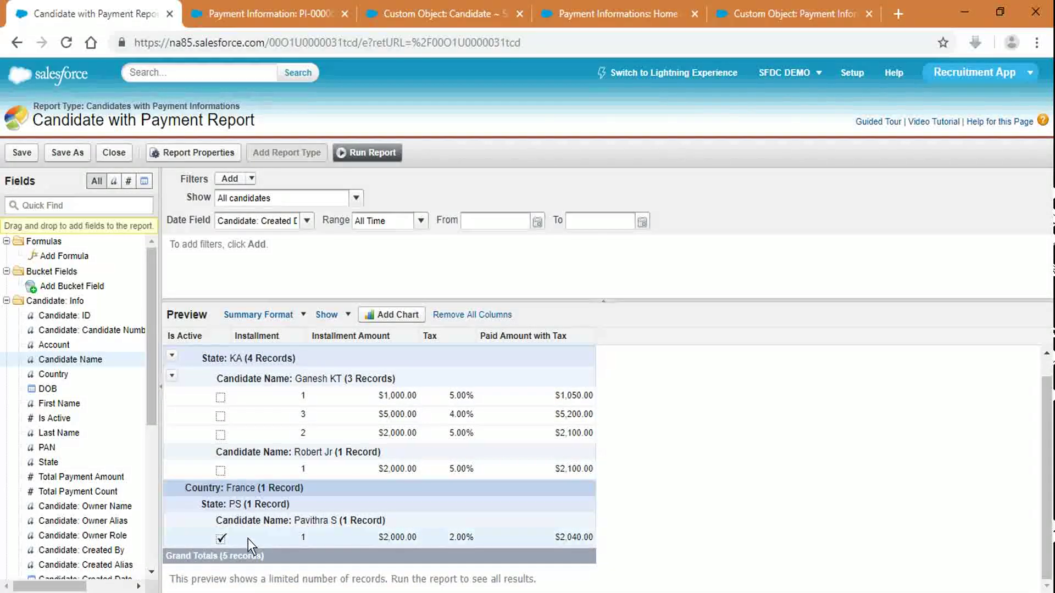
{"action": "scroll", "coordinate": [738, 399], "scroll_direction": "up", "scroll_amount": 1}
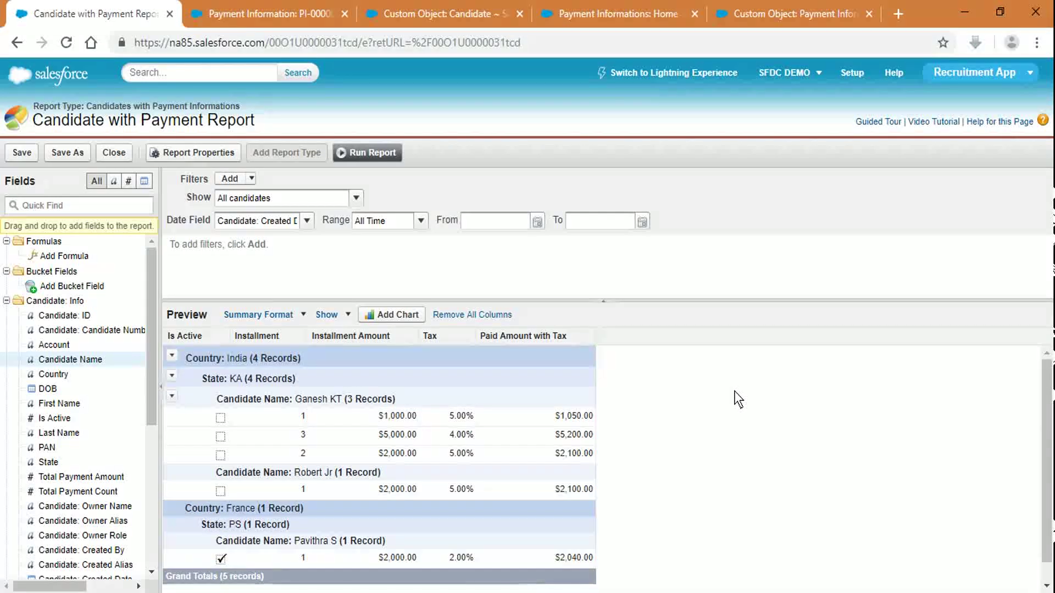
Save the report, run it and review the records grouped by Country, State and Candidate Name
{"action": "left_click", "coordinate": [19, 155]}
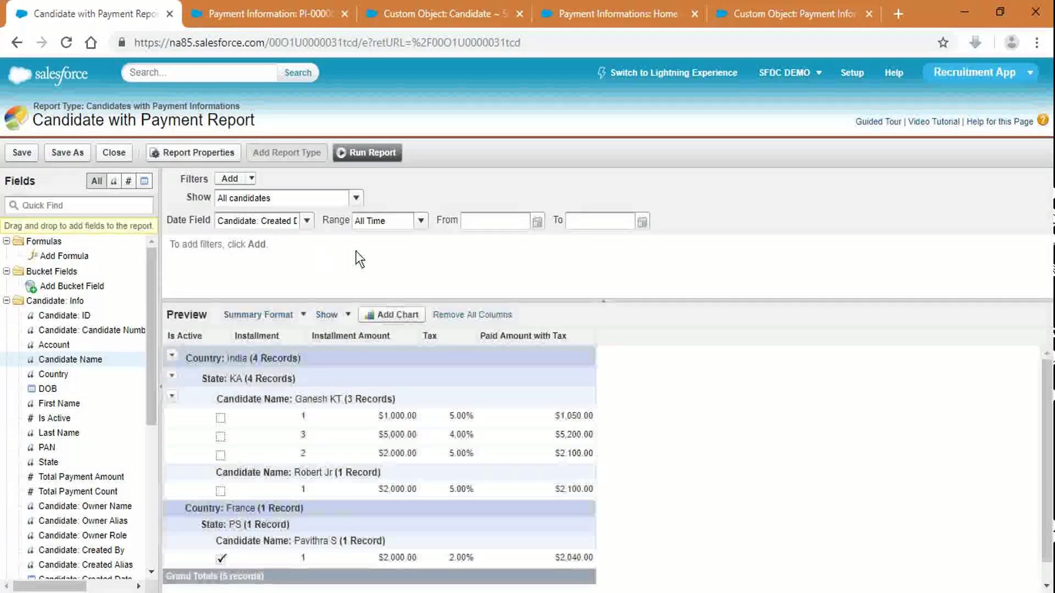
{"action": "left_click", "coordinate": [347, 154]}
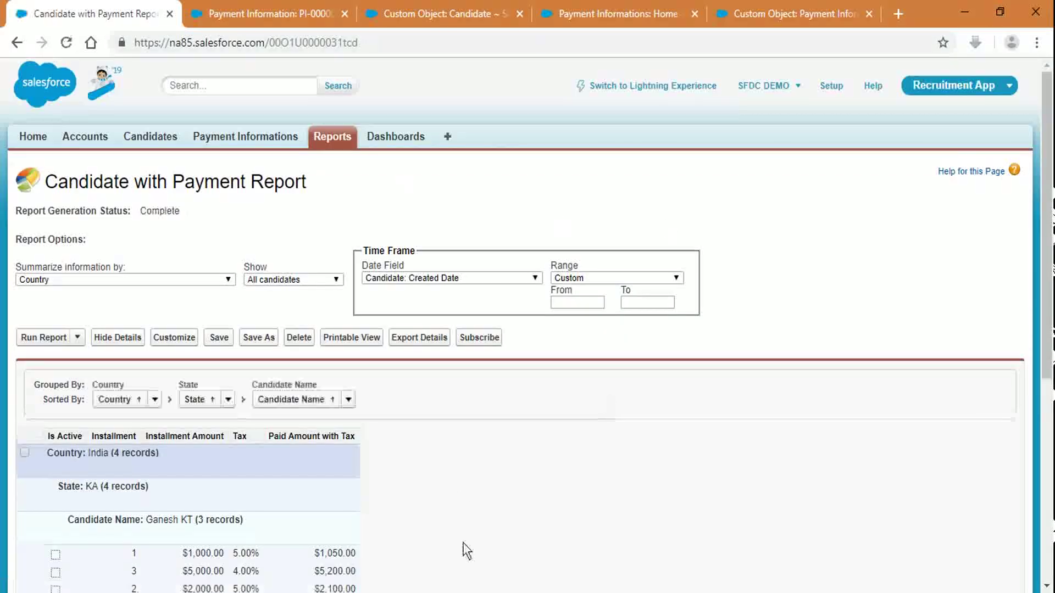
{"action": "scroll", "coordinate": [462, 548], "scroll_direction": "down", "scroll_amount": 5}
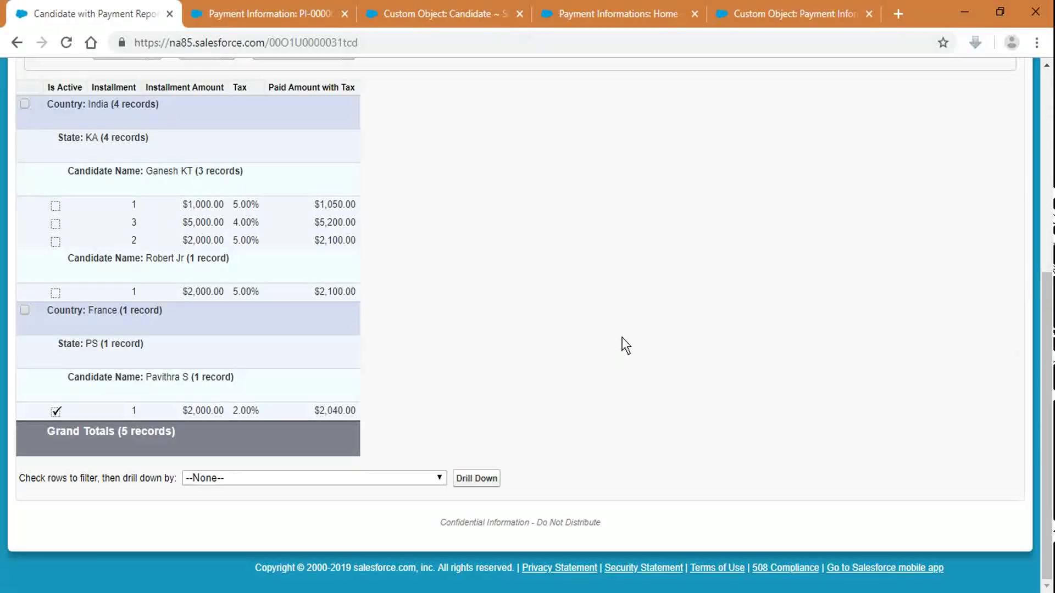
{"action": "scroll", "coordinate": [622, 337], "scroll_direction": "up", "scroll_amount": 5}
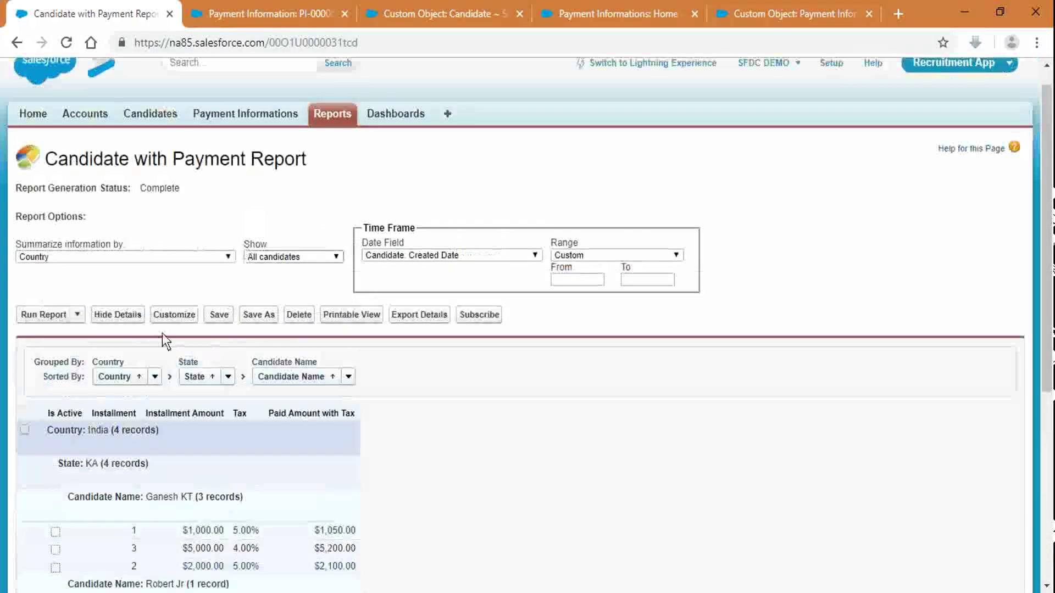
Export the report details in Excel Format .xls and return to the report
{"action": "left_click", "coordinate": [411, 315]}
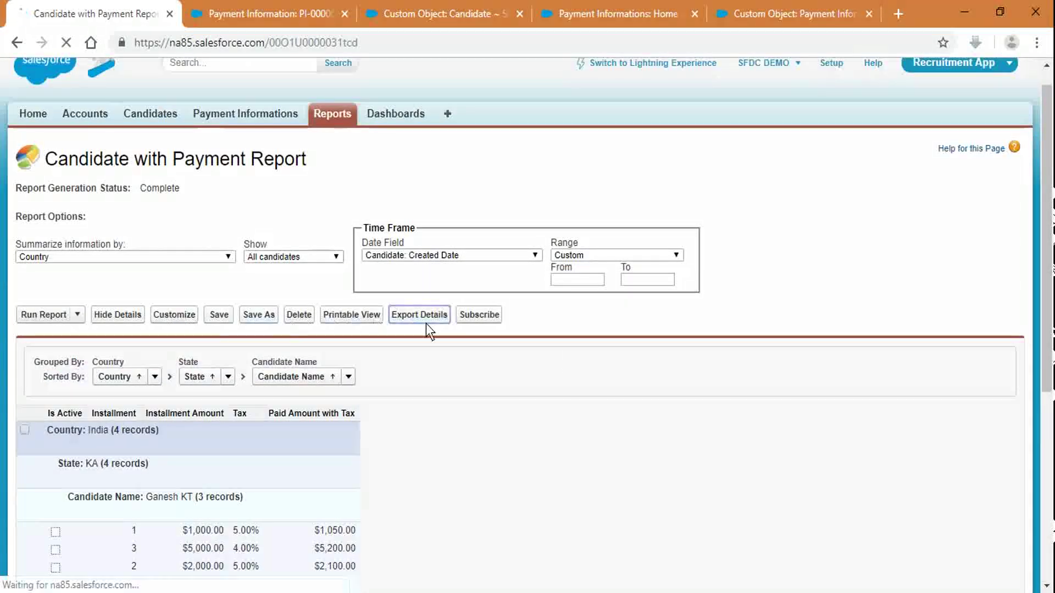
{"action": "left_click", "coordinate": [252, 282]}
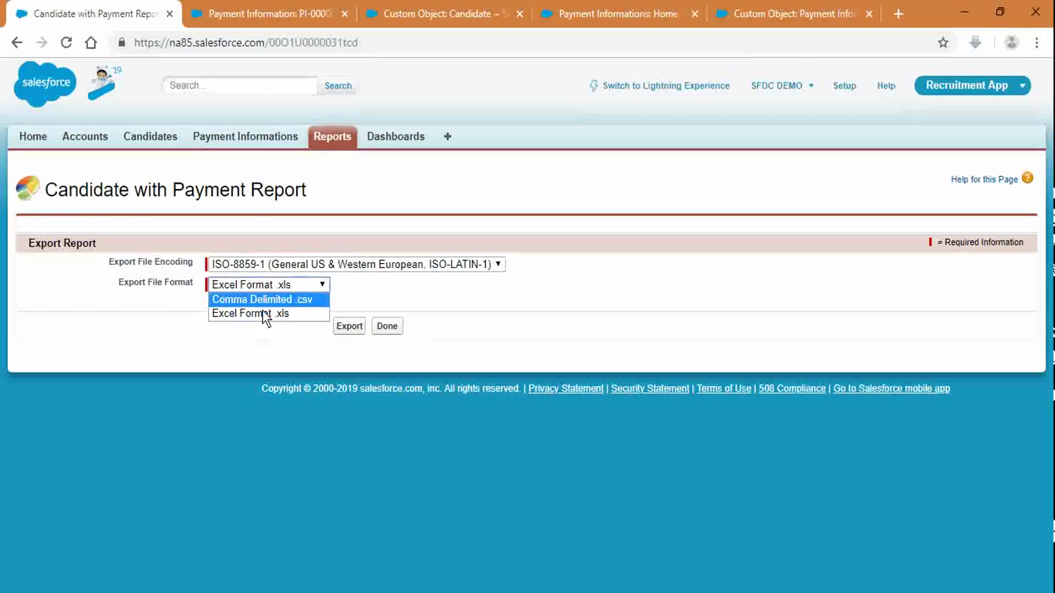
{"action": "left_click", "coordinate": [387, 330]}
{"action": "left_click", "coordinate": [389, 328]}
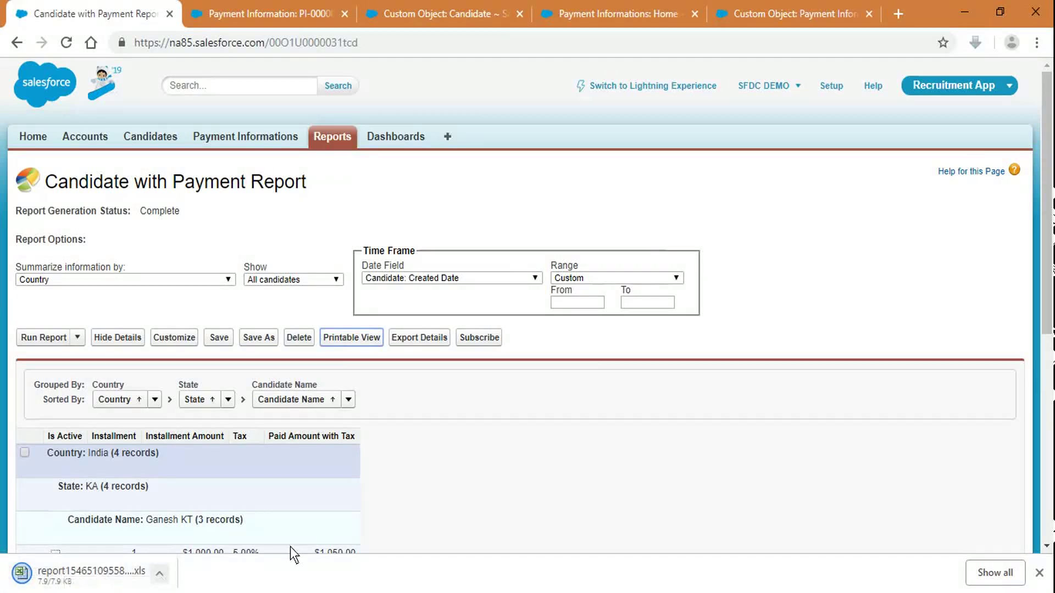
Sort the State grouping by Record Count in the report results
{"action": "scroll", "coordinate": [496, 397], "scroll_direction": "down", "scroll_amount": 2}
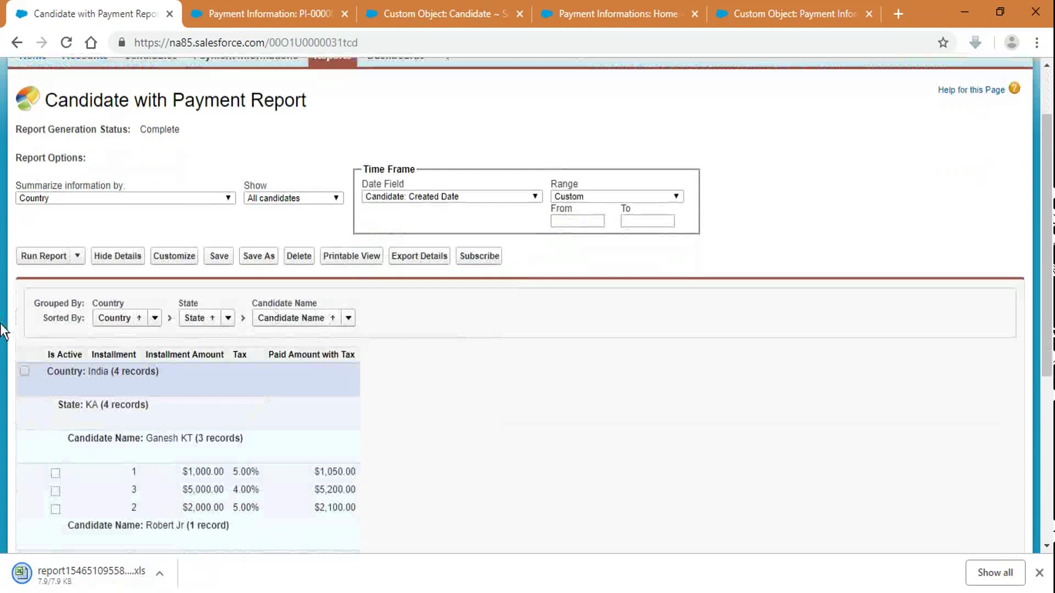
{"action": "left_click", "coordinate": [155, 318]}
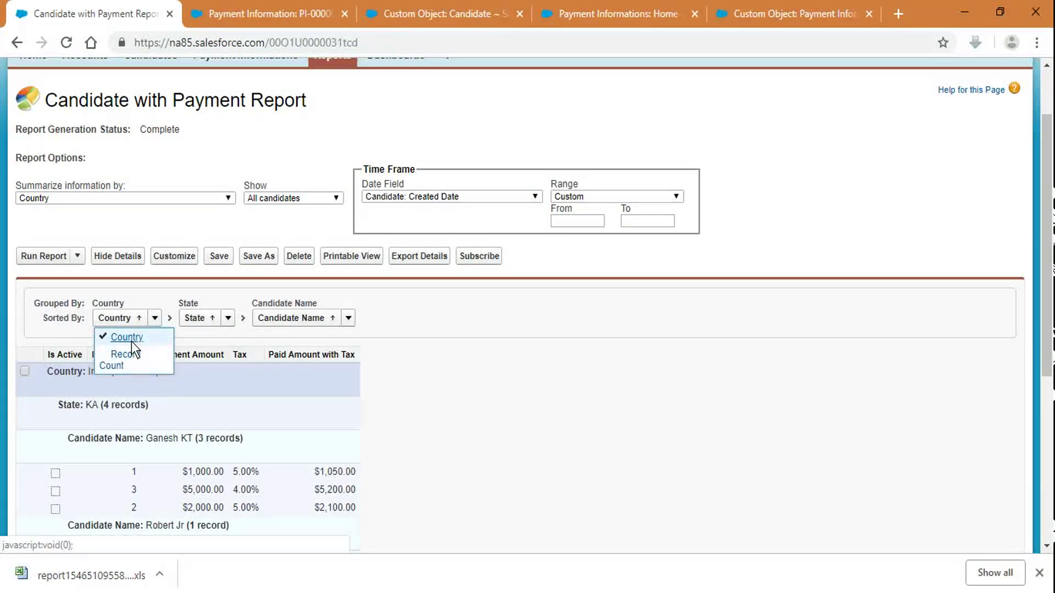
{"action": "left_click", "coordinate": [154, 318]}
{"action": "left_click", "coordinate": [229, 317]}
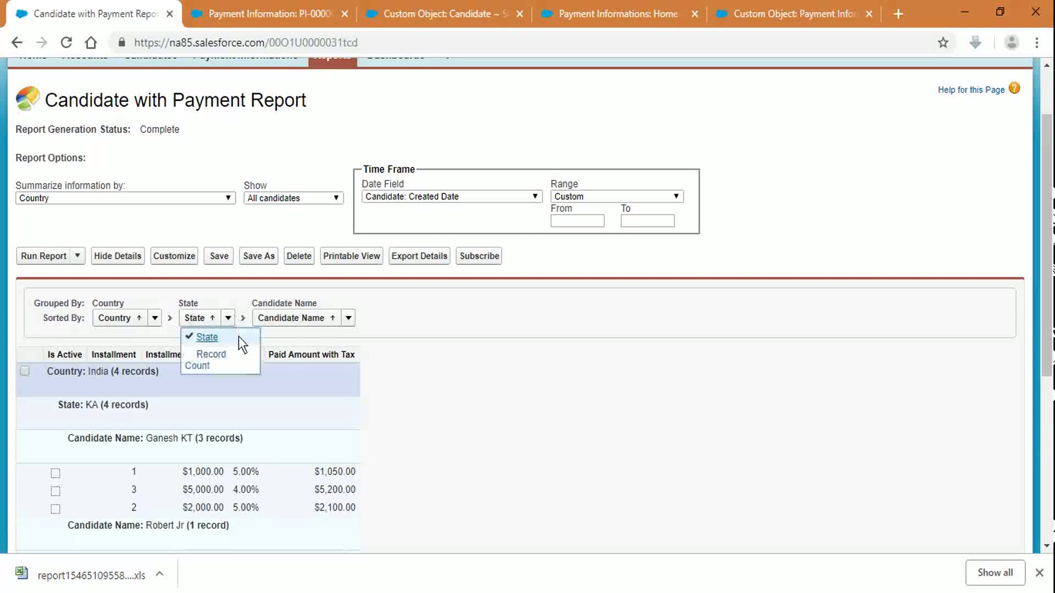
{"action": "left_click", "coordinate": [230, 361]}
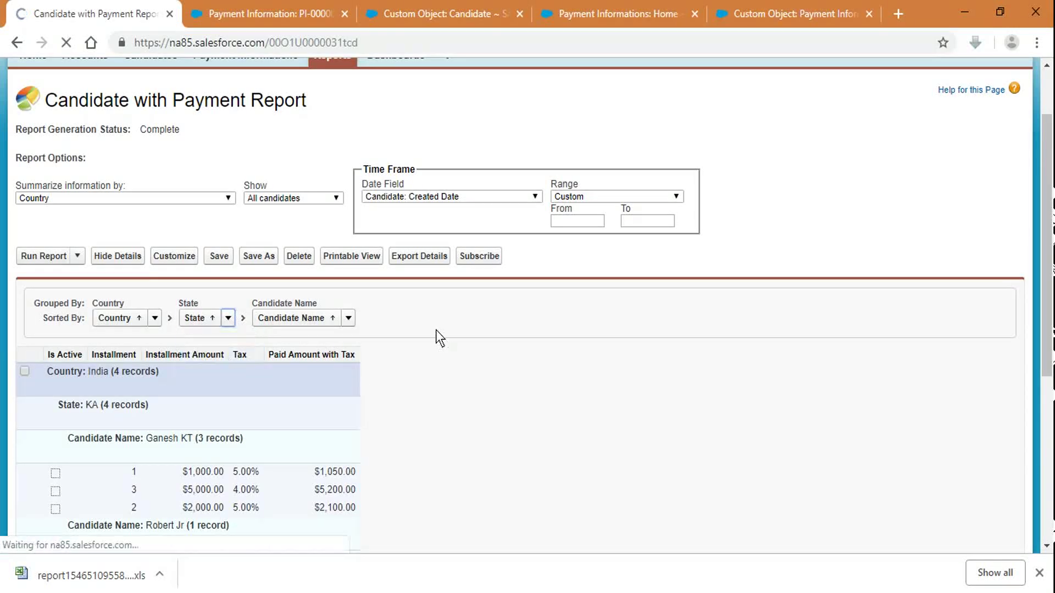
{"action": "scroll", "coordinate": [233, 217], "scroll_direction": "down", "scroll_amount": 5}
{"action": "scroll", "coordinate": [233, 217], "scroll_direction": "up", "scroll_amount": 3}
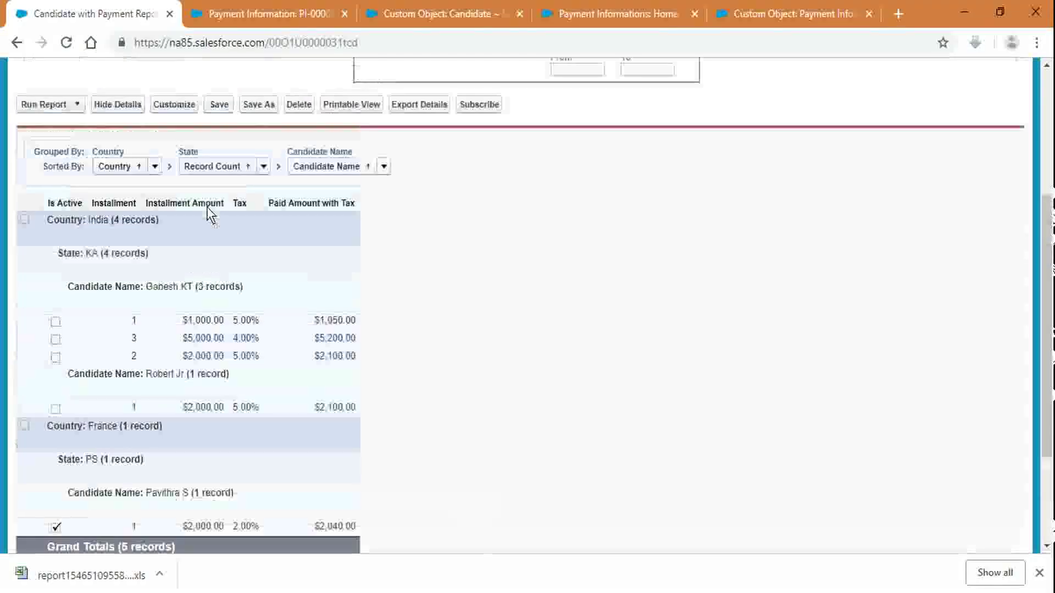
Sort the Candidate Name grouping by Record Count and review the reordered records
{"action": "left_click", "coordinate": [383, 236]}
{"action": "left_click", "coordinate": [361, 272]}
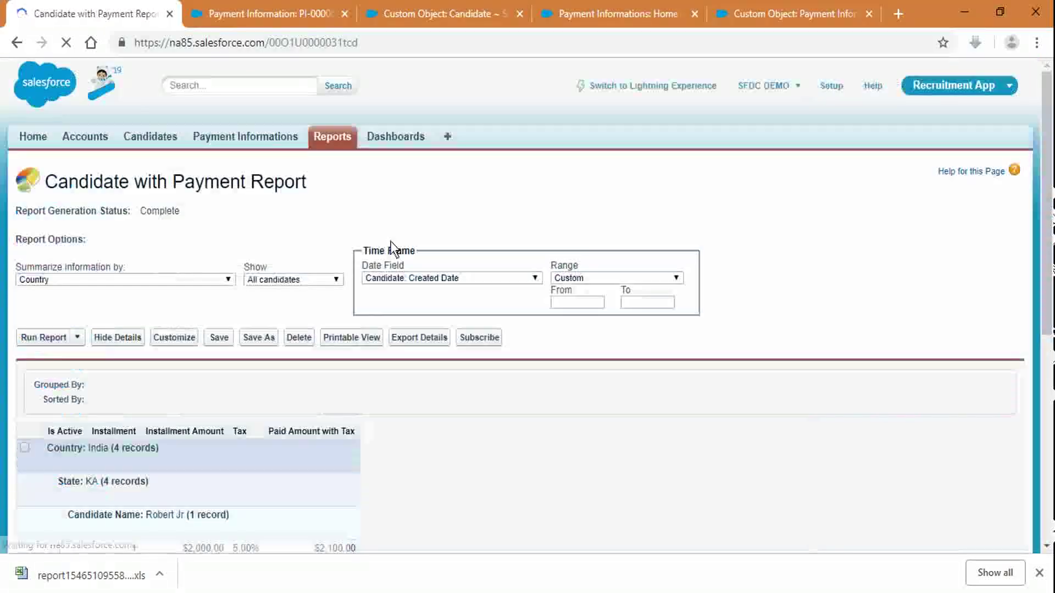
{"action": "scroll", "coordinate": [232, 351], "scroll_direction": "down", "scroll_amount": 6}
{"action": "scroll", "coordinate": [253, 267], "scroll_direction": "up", "scroll_amount": 3}
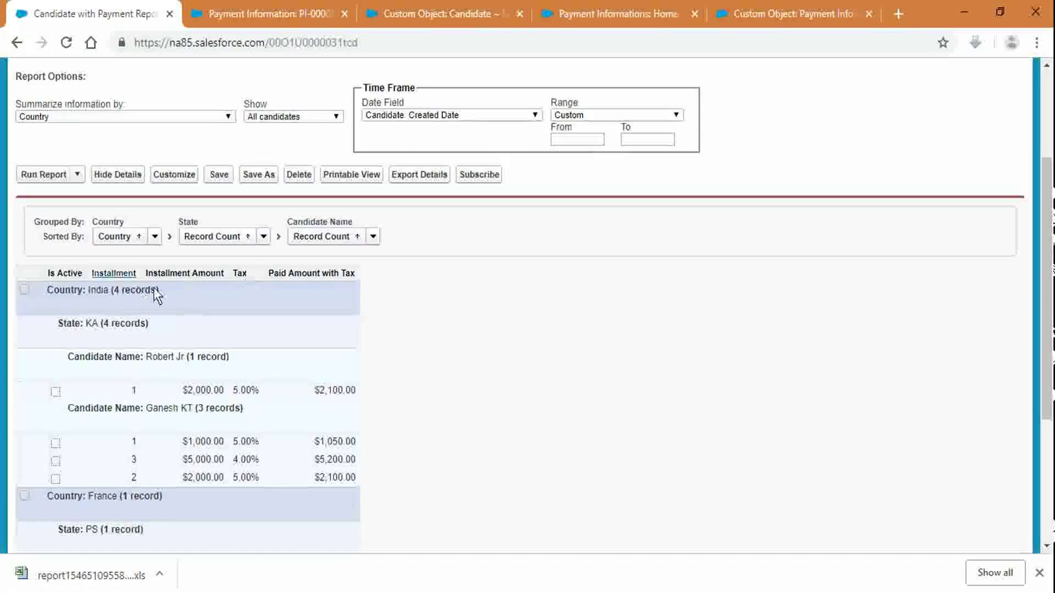
{"action": "scroll", "coordinate": [354, 385], "scroll_direction": "down", "scroll_amount": 2}
{"action": "scroll", "coordinate": [602, 385], "scroll_direction": "down", "scroll_amount": 3}
{"action": "scroll", "coordinate": [568, 322], "scroll_direction": "up", "scroll_amount": 3}
{"action": "scroll", "coordinate": [566, 324], "scroll_direction": "up", "scroll_amount": 2}
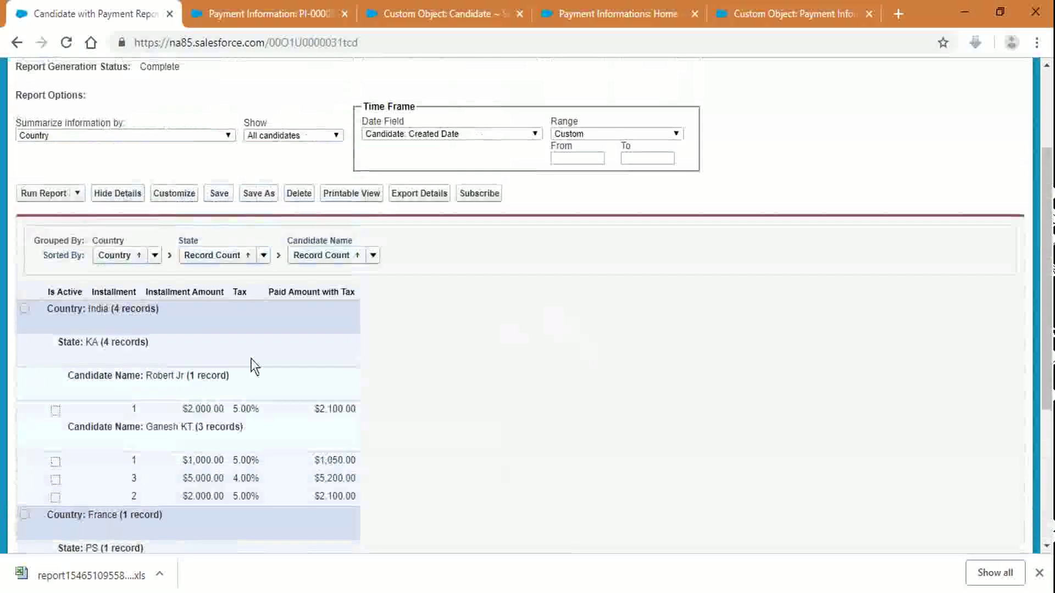
Reopen the report for customization and change its format from Summary to Matrix
{"action": "left_click", "coordinate": [1039, 573]}
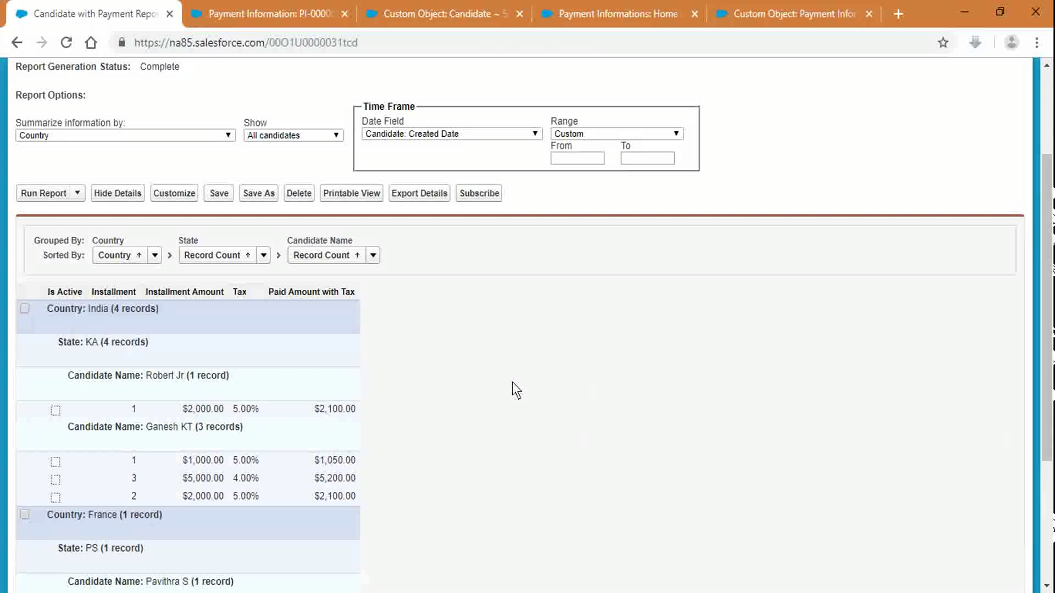
{"action": "left_click", "coordinate": [175, 193]}
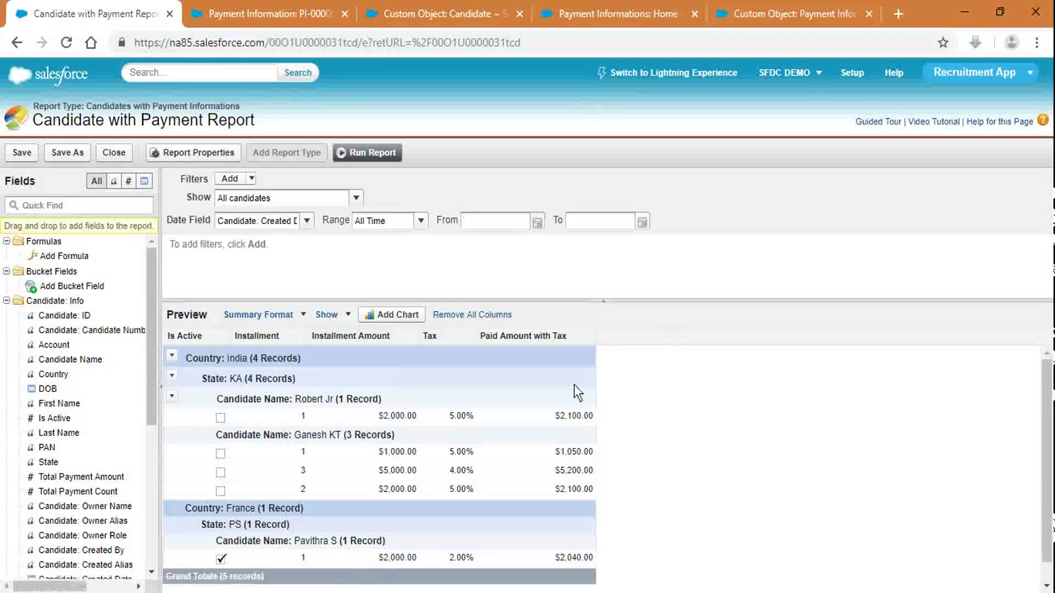
{"action": "scroll", "coordinate": [558, 384], "scroll_direction": "down", "scroll_amount": 1}
{"action": "scroll", "coordinate": [518, 393], "scroll_direction": "up", "scroll_amount": 1}
{"action": "left_click", "coordinate": [275, 315]}
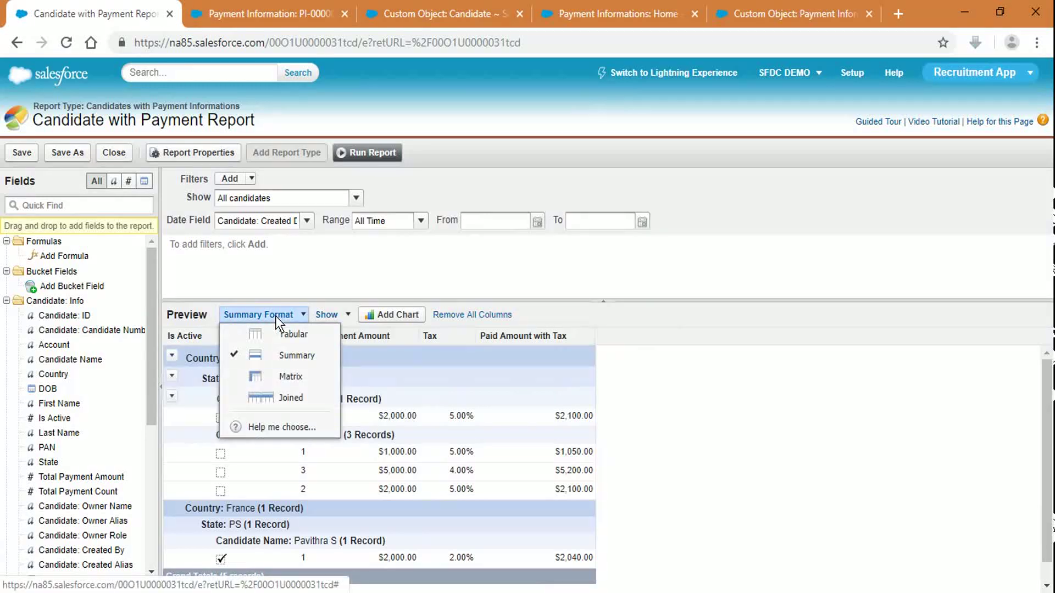
{"action": "left_click", "coordinate": [275, 380]}
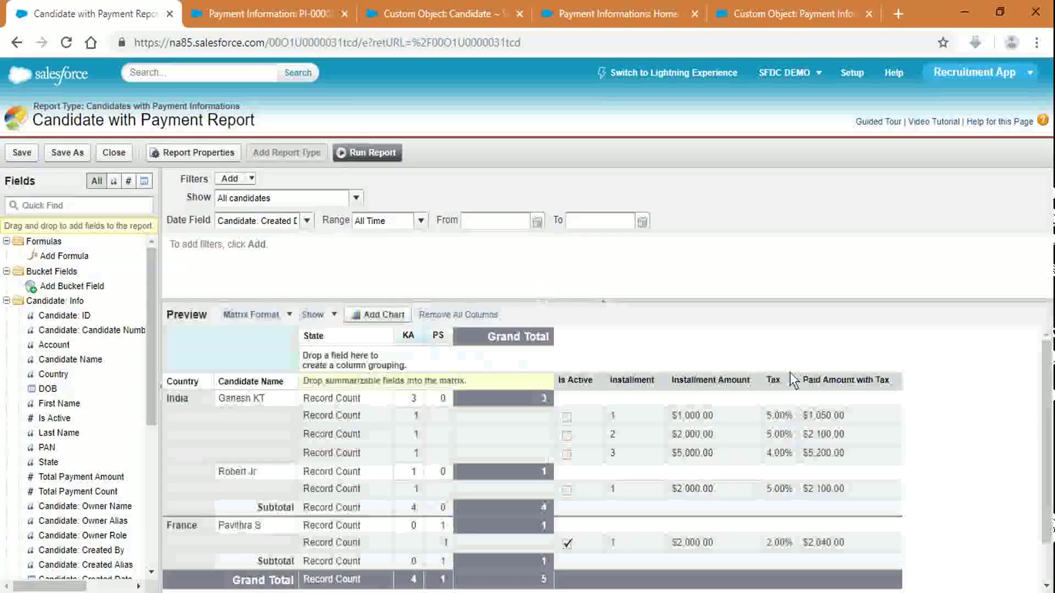
{"action": "scroll", "coordinate": [214, 407], "scroll_direction": "down", "scroll_amount": 2}
{"action": "scroll", "coordinate": [202, 386], "scroll_direction": "up", "scroll_amount": 2}
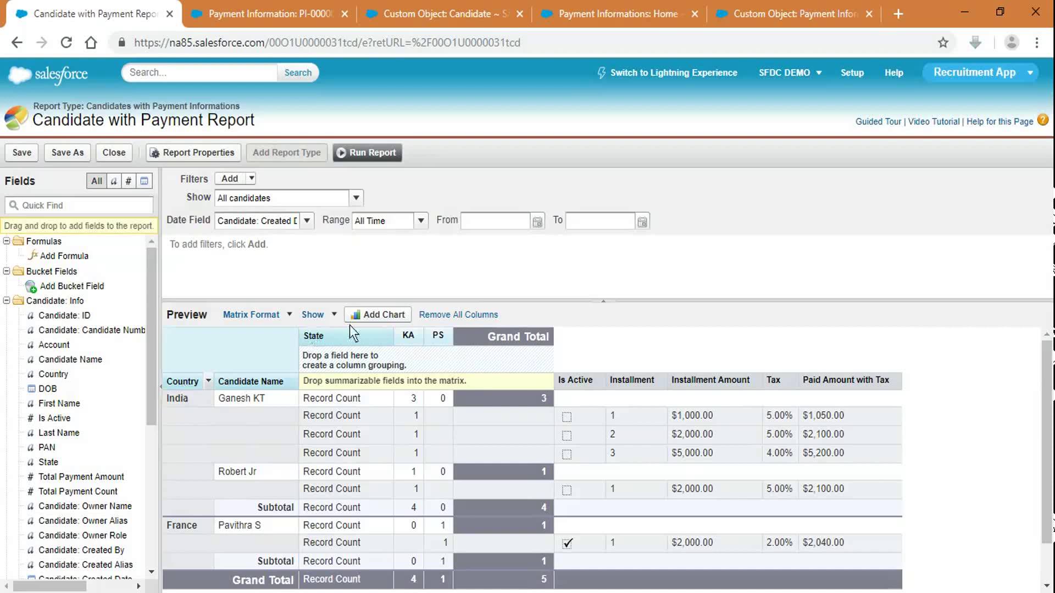
Rearrange the matrix so rows are grouped by Country and State, and columns by Candidate Name and Installment
{"action": "left_click_drag", "start_coordinate": [235, 381], "coordinate": [422, 349]}
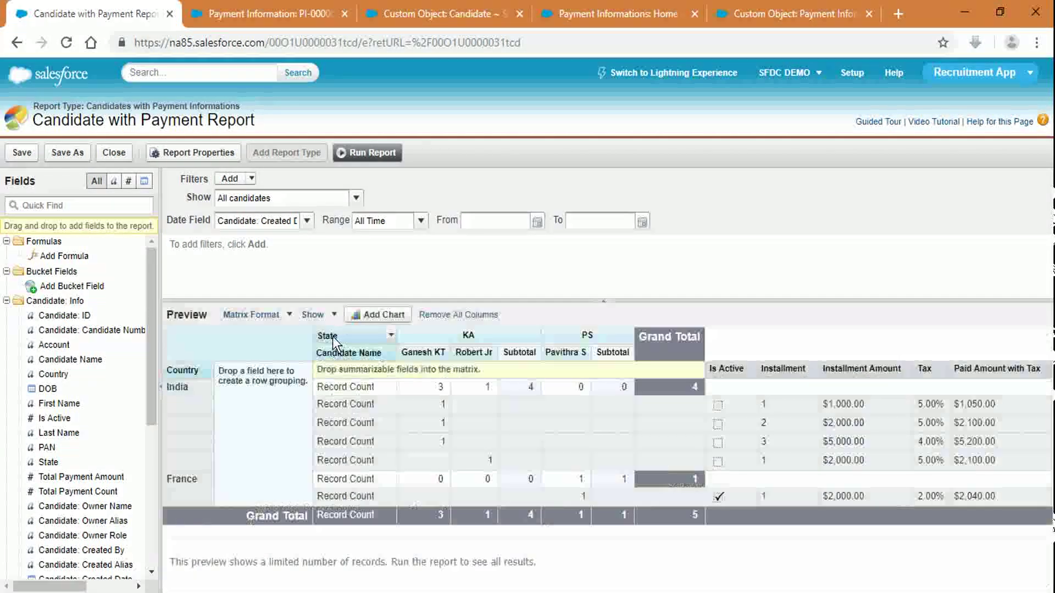
{"action": "left_click_drag", "start_coordinate": [332, 337], "coordinate": [256, 394]}
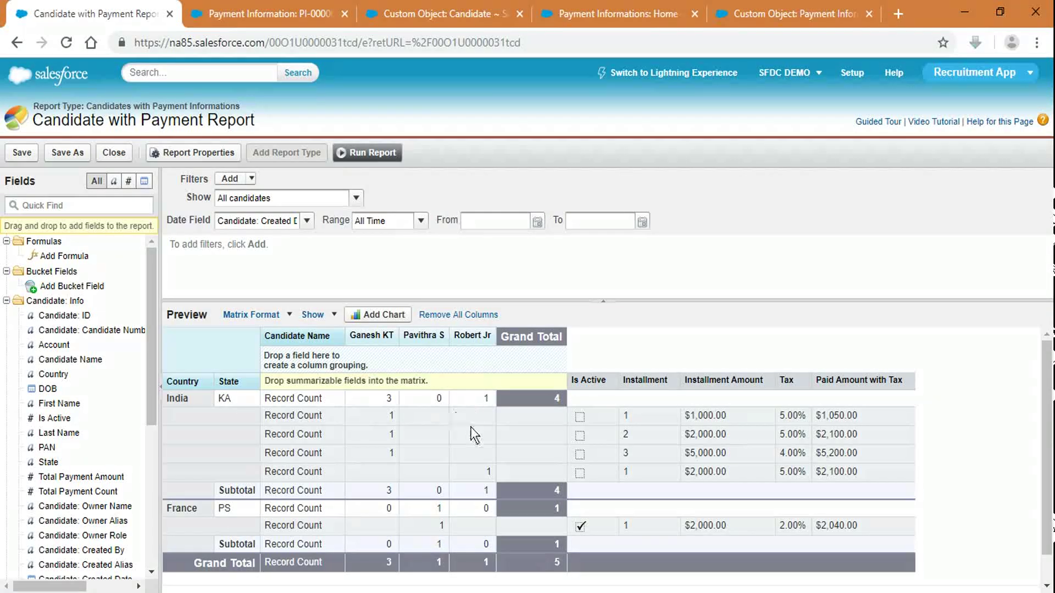
{"action": "left_click_drag", "start_coordinate": [645, 385], "coordinate": [276, 360]}
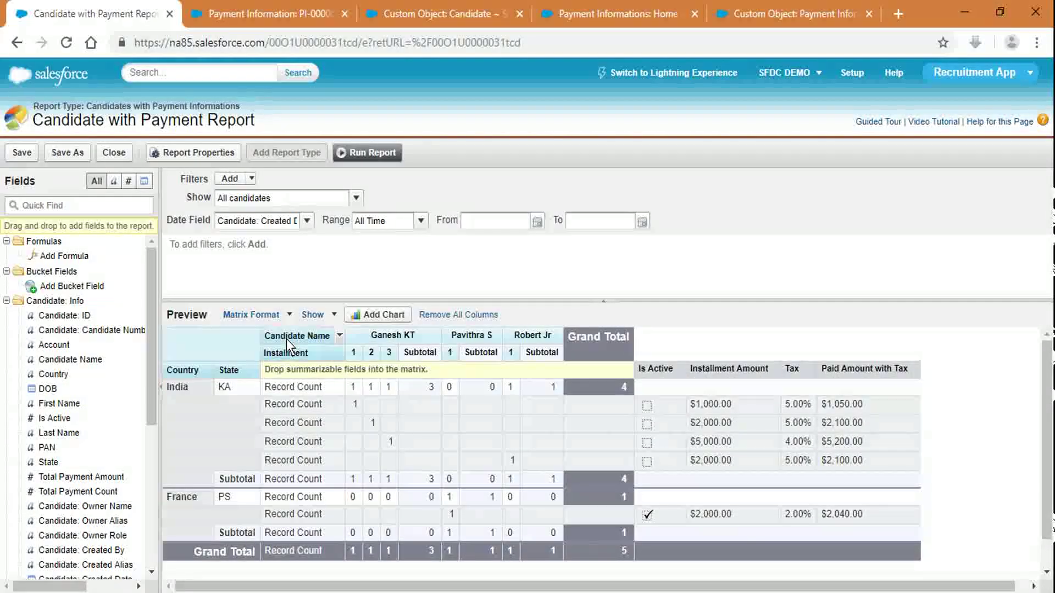
Reorder the matrix column groupings so that Installment comes first and Candidate Name sits beneath it
{"action": "left_click_drag", "start_coordinate": [286, 339], "coordinate": [639, 374]}
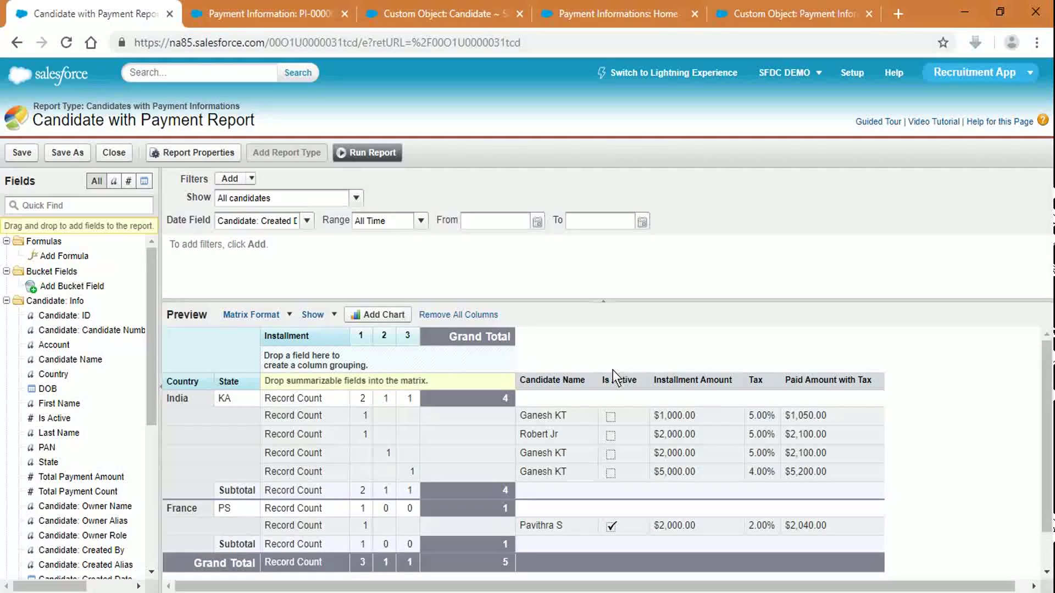
{"action": "left_click_drag", "start_coordinate": [529, 383], "coordinate": [269, 364]}
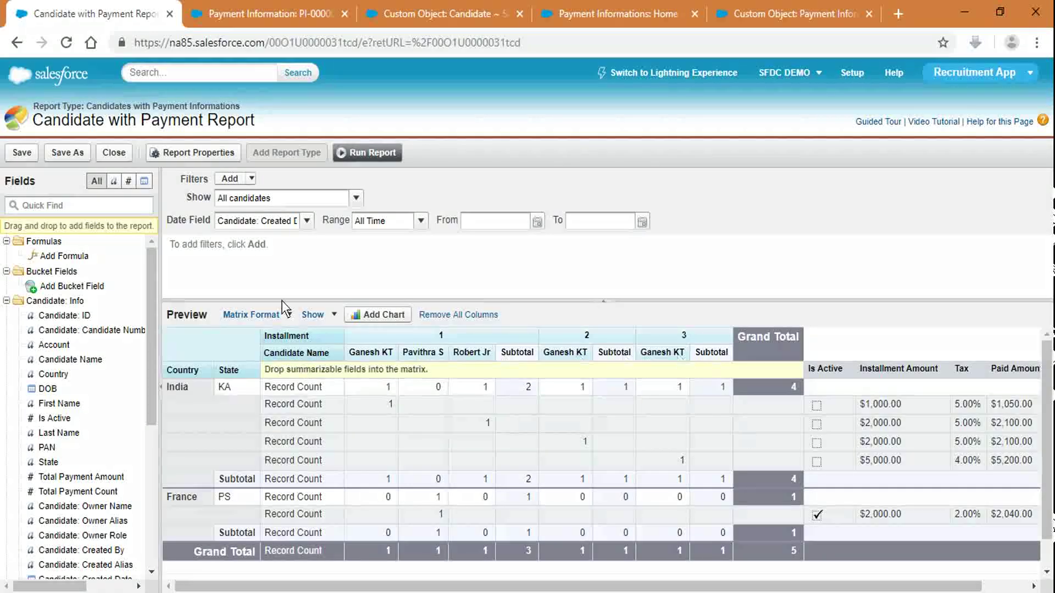
{"action": "left_click_drag", "start_coordinate": [195, 371], "coordinate": [285, 354]}
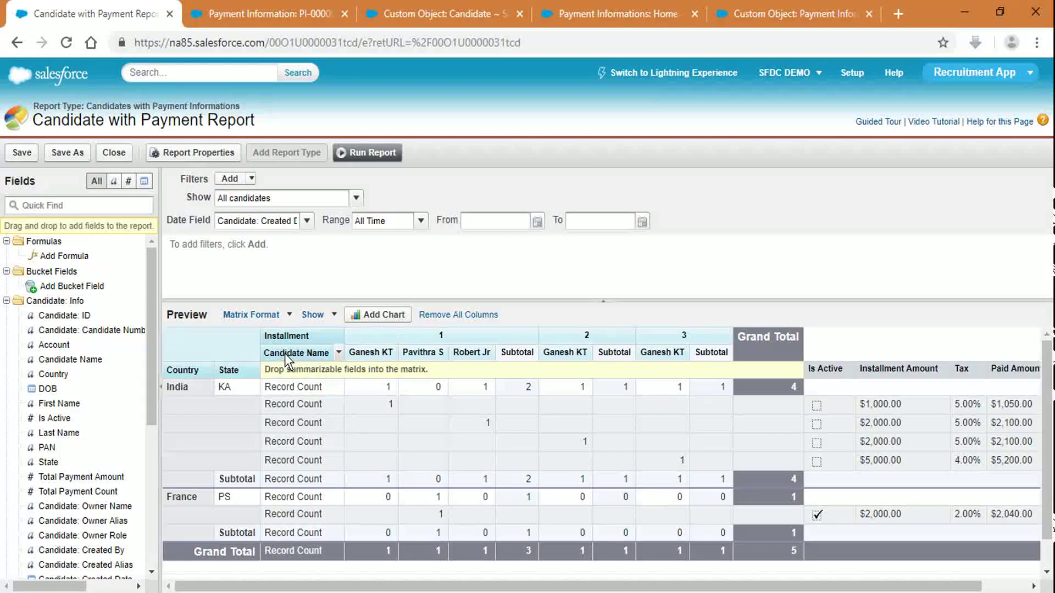
Regroup the matrix columns by Country with State beneath it, removing the Candidate Name and Installment column groupings
{"action": "left_click_drag", "start_coordinate": [285, 354], "coordinate": [308, 353]}
{"action": "left_click_drag", "start_coordinate": [279, 353], "coordinate": [812, 378]}
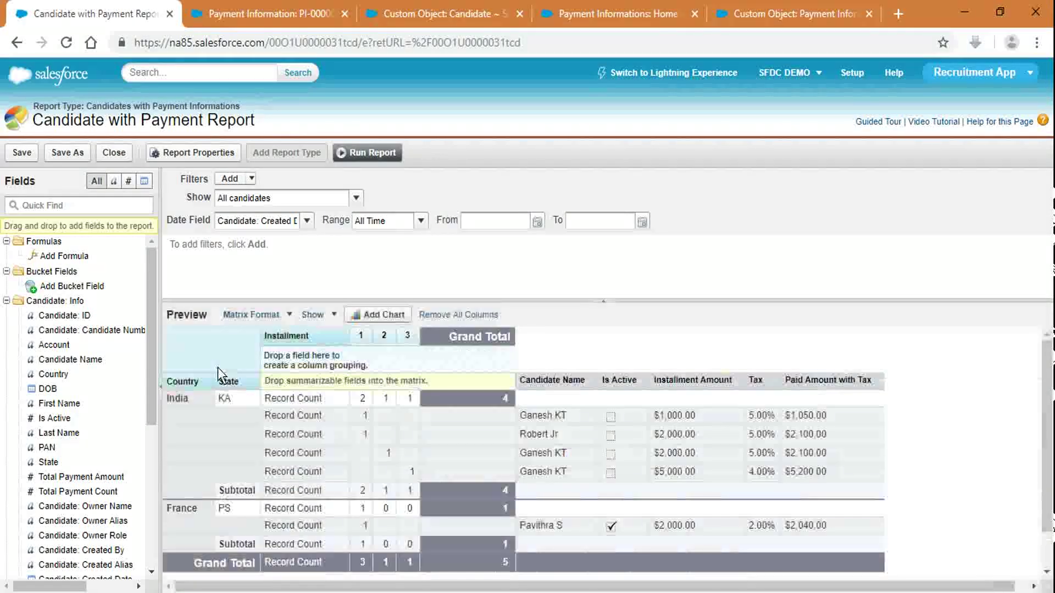
{"action": "left_click_drag", "start_coordinate": [224, 383], "coordinate": [312, 358]}
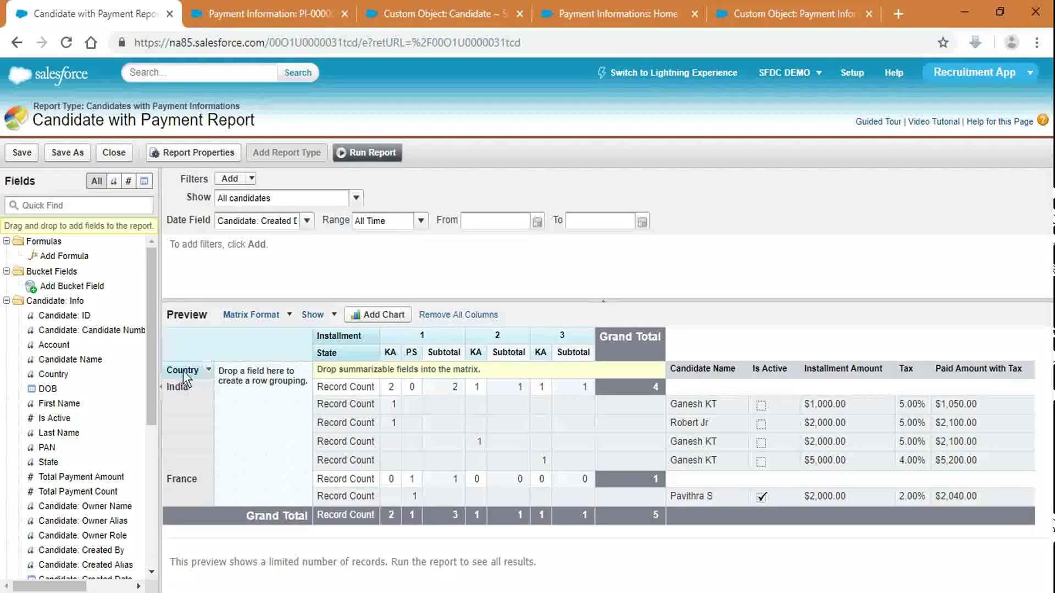
{"action": "mouse_move", "coordinate": [183, 374]}
{"action": "left_mouse_down"}
{"action": "mouse_move", "coordinate": [373, 337]}
{"action": "mouse_move", "coordinate": [185, 377]}
{"action": "left_mouse_up"}
{"action": "left_click_drag", "start_coordinate": [351, 338], "coordinate": [796, 376]}
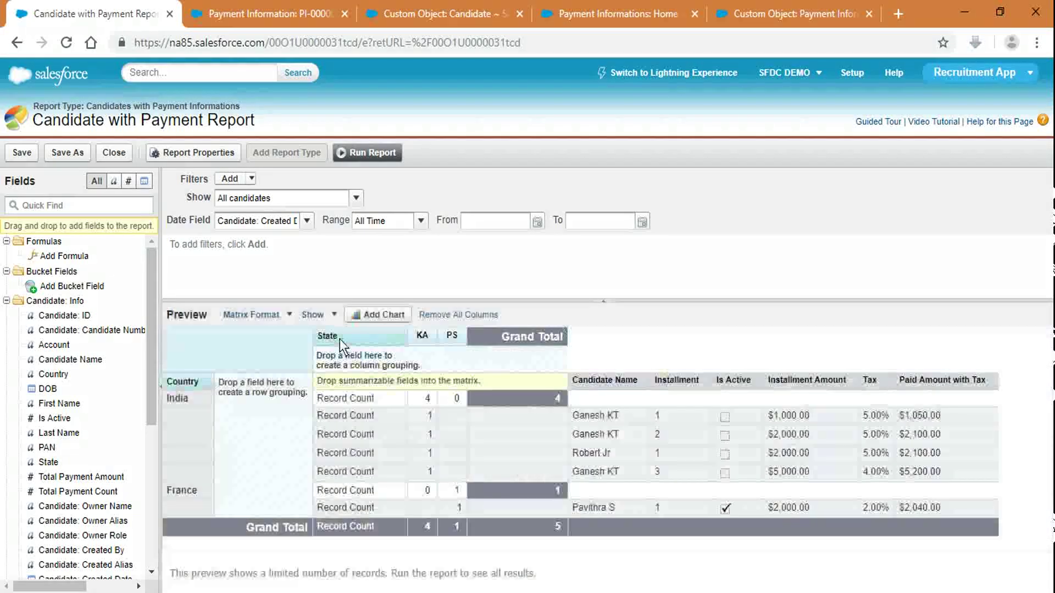
{"action": "left_click_drag", "start_coordinate": [176, 387], "coordinate": [318, 336]}
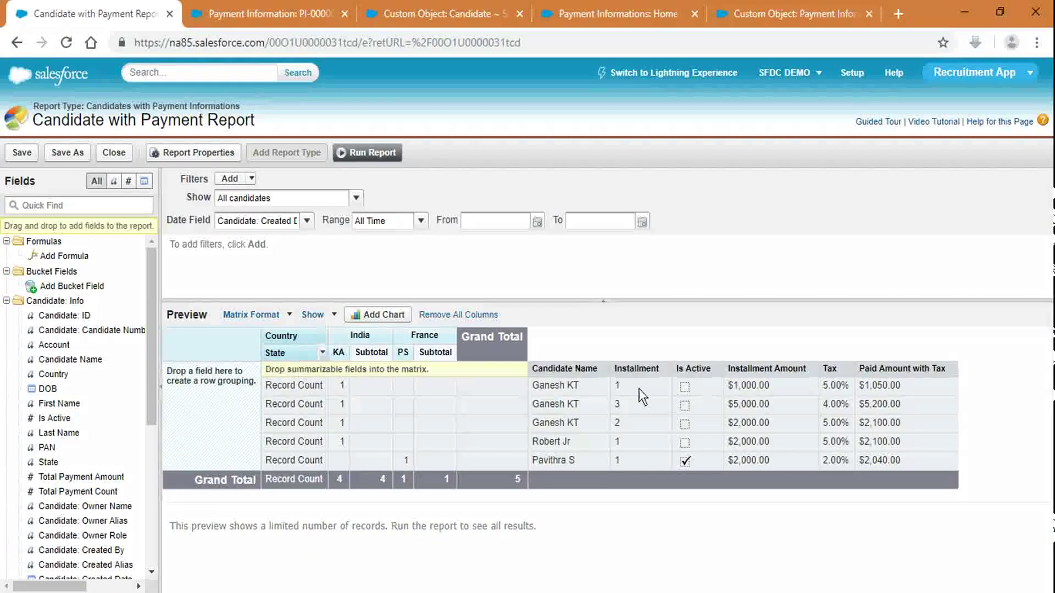
Group the matrix rows by Candidate Name and Is Active, and look through the resulting preview
{"action": "left_click_drag", "start_coordinate": [578, 375], "coordinate": [195, 390]}
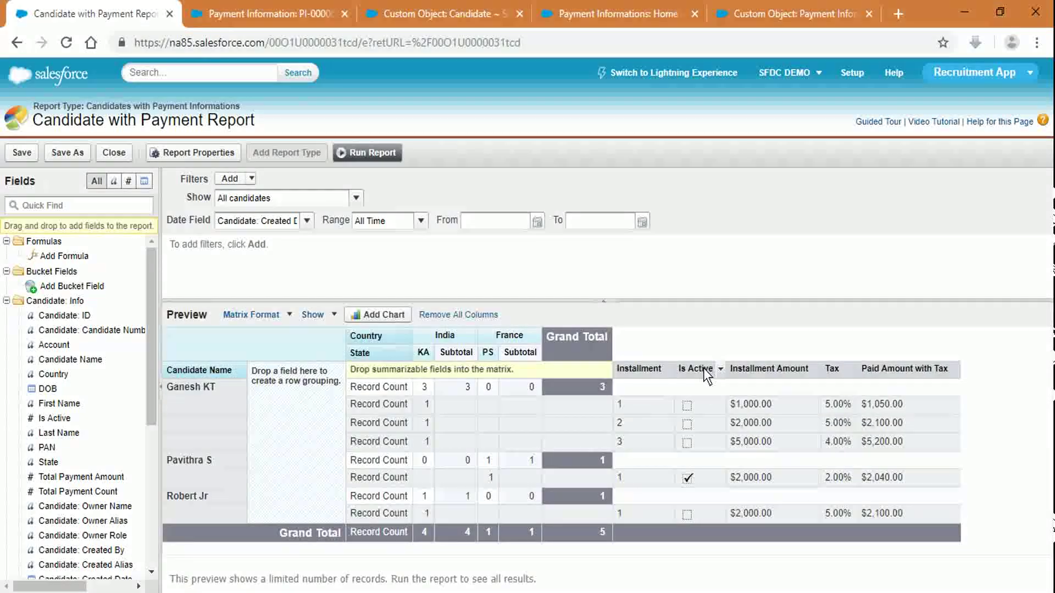
{"action": "left_click_drag", "start_coordinate": [704, 368], "coordinate": [263, 412]}
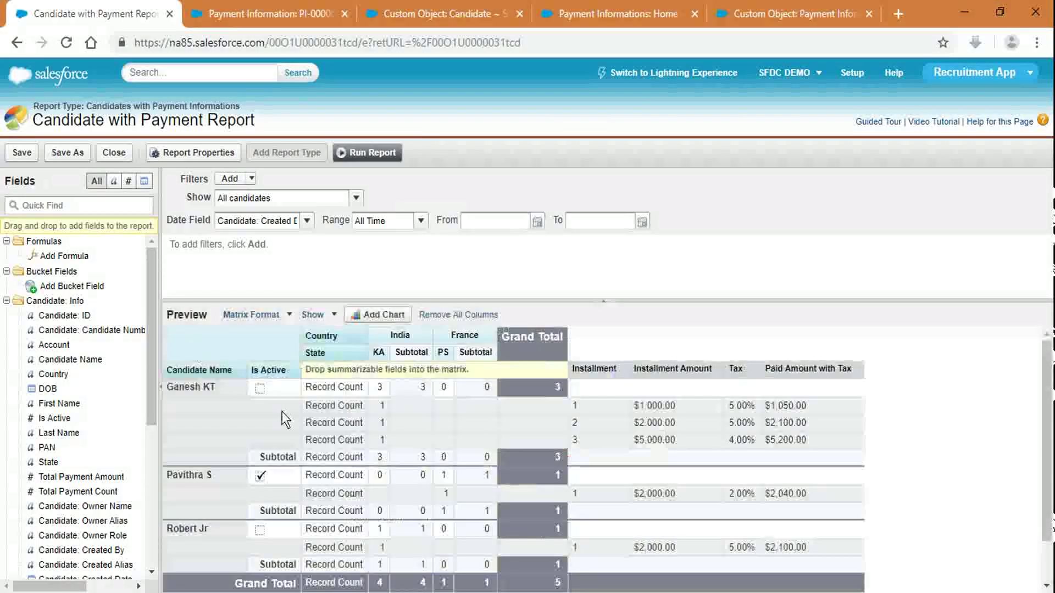
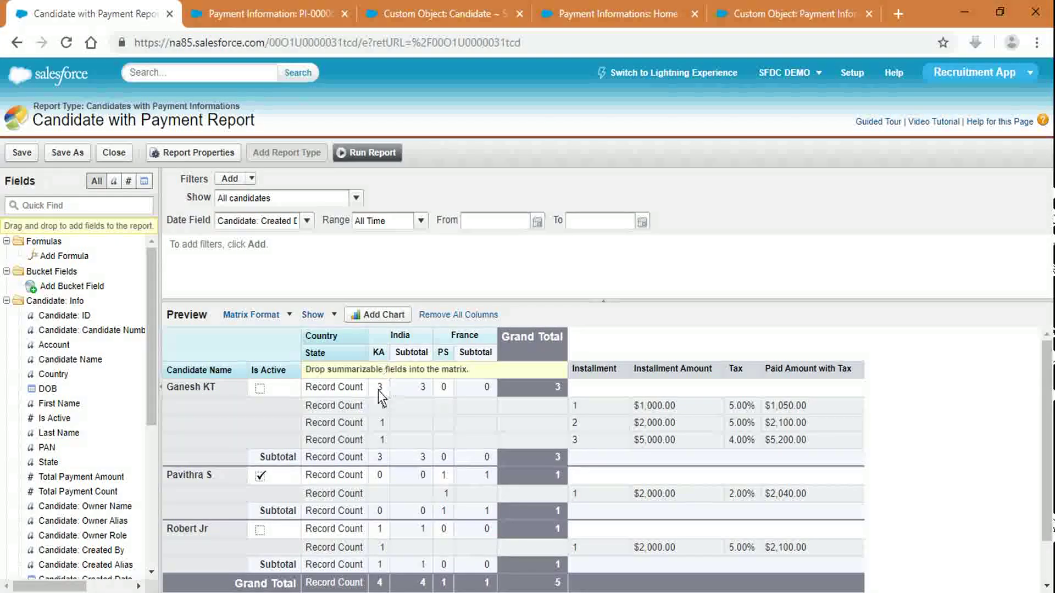
{"action": "scroll", "coordinate": [229, 493], "scroll_direction": "down", "scroll_amount": 1}
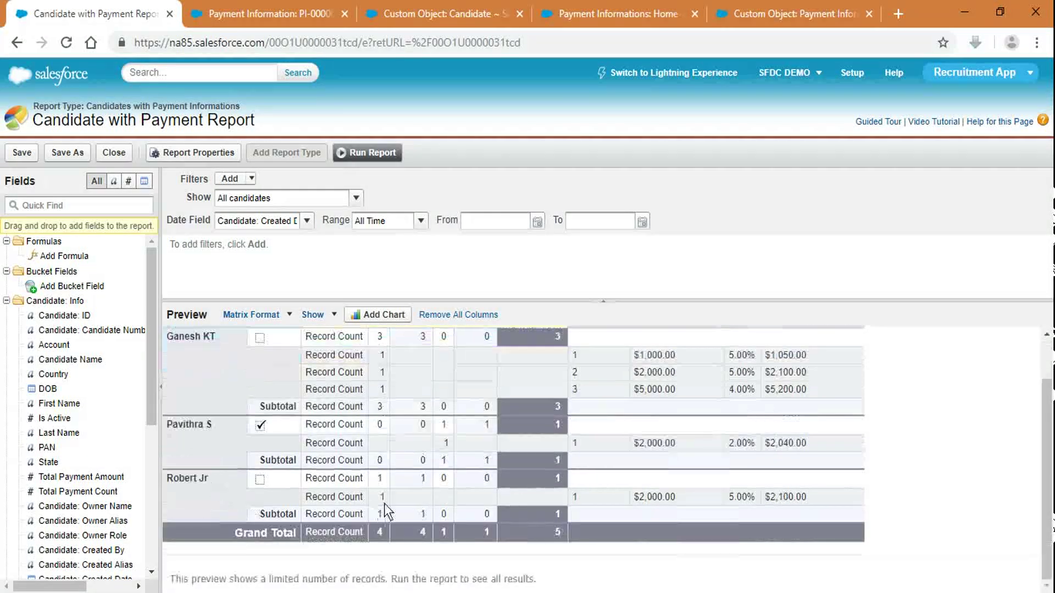
{"action": "scroll", "coordinate": [396, 502], "scroll_direction": "up", "scroll_amount": 1}
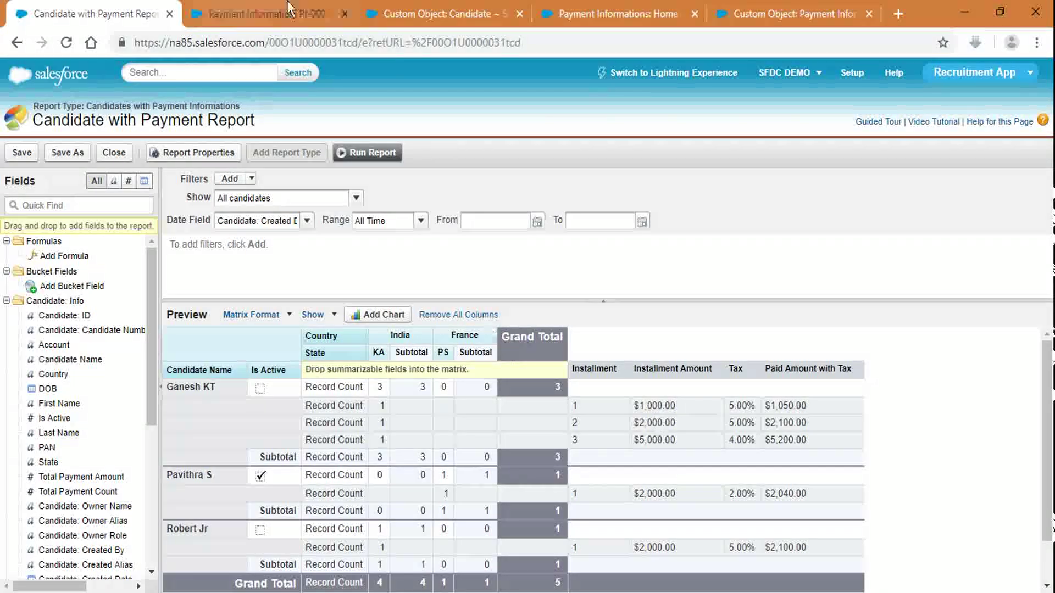
Close the Payment Informations home and Payment Information custom object pages, and open the third candidate in the Recent Candidates list
{"action": "left_click", "coordinate": [271, 7]}
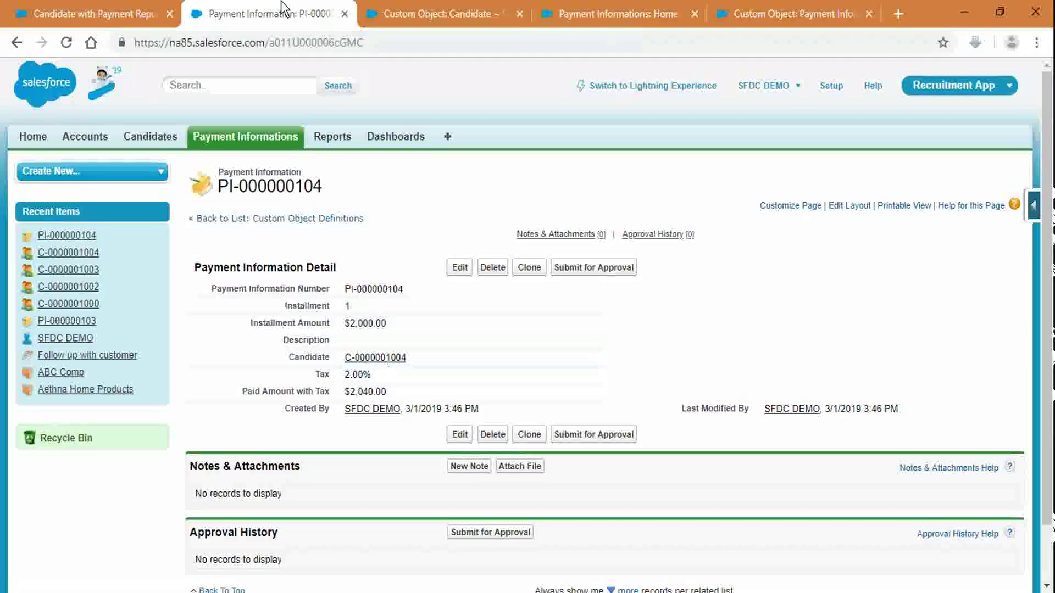
{"action": "left_click", "coordinate": [162, 136]}
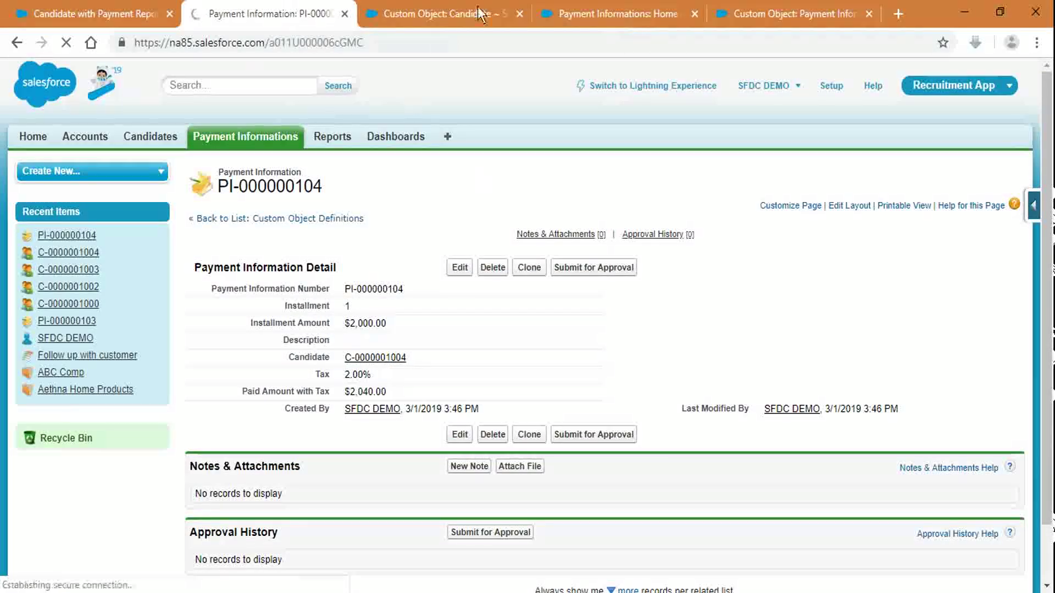
{"action": "middle_click", "coordinate": [599, 8]}
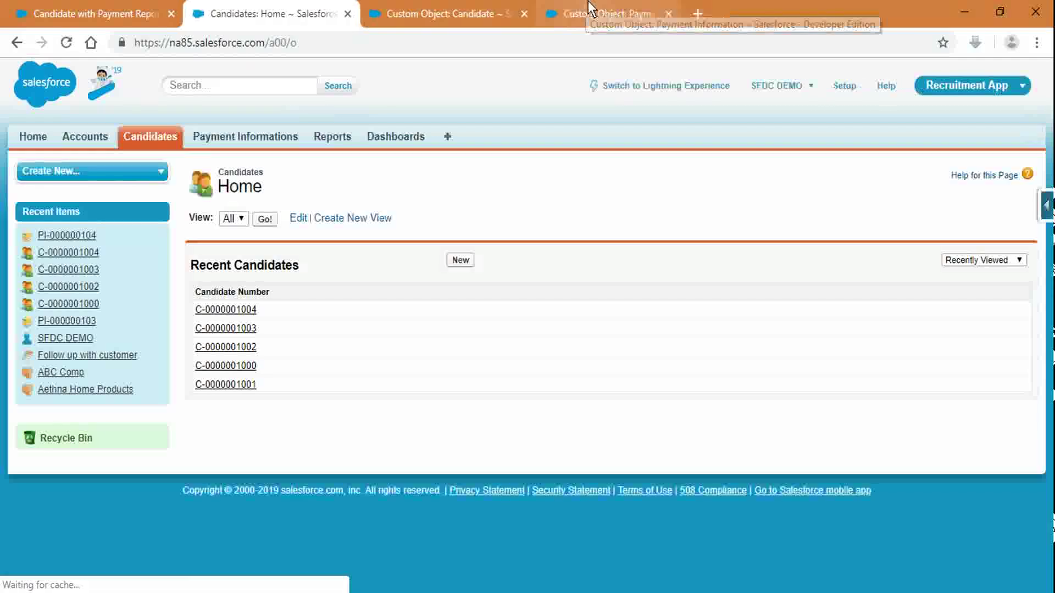
{"action": "middle_click", "coordinate": [599, 7]}
{"action": "left_click", "coordinate": [232, 349]}
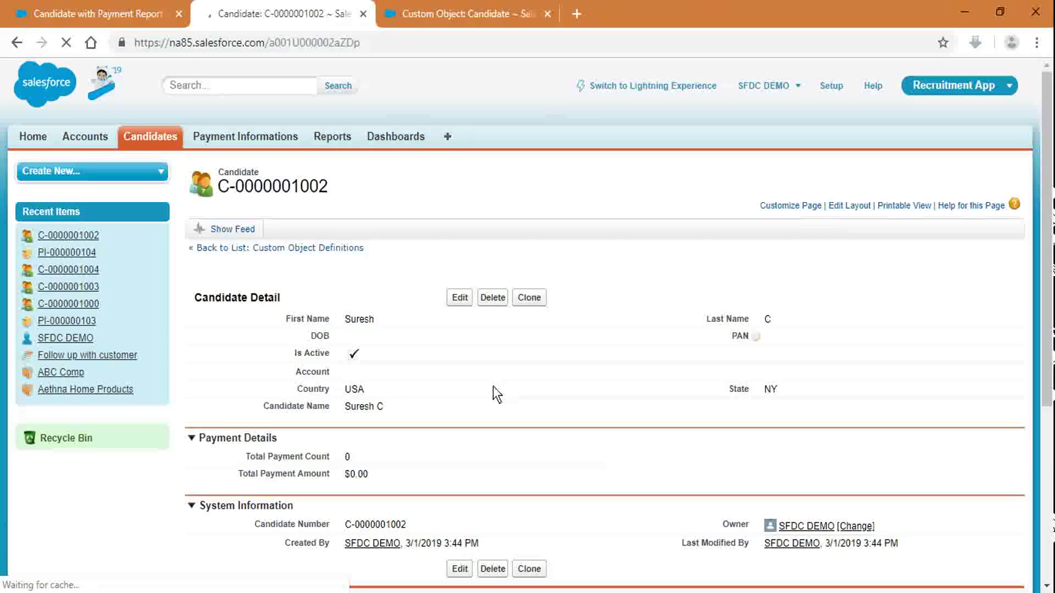
Create and save a payment information record for this candidate with installment 1, installment amount 2000 and tax 2
{"action": "scroll", "coordinate": [493, 386], "scroll_direction": "down", "scroll_amount": 5}
{"action": "left_click", "coordinate": [496, 340]}
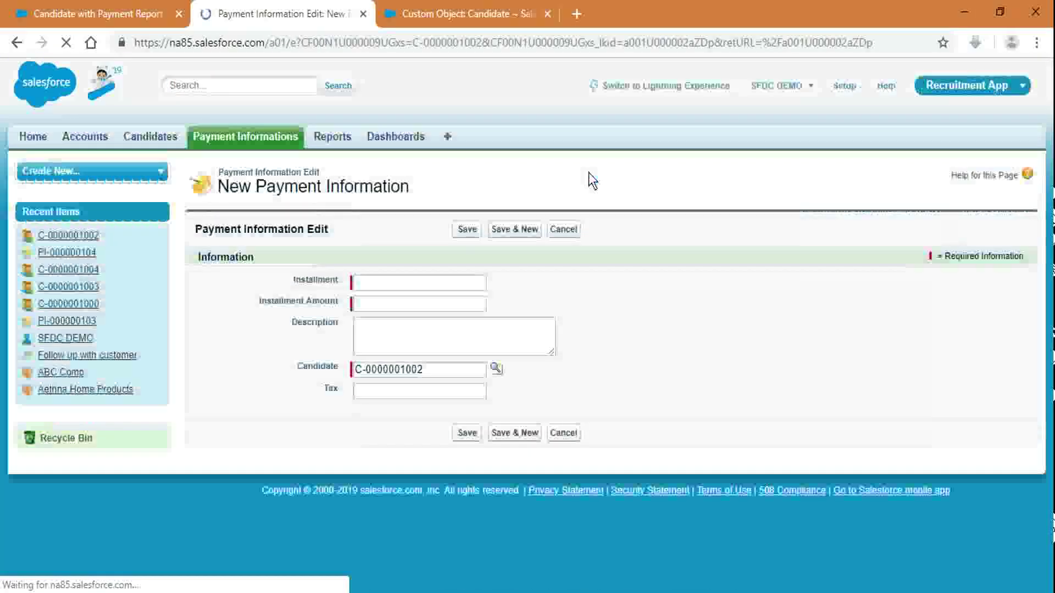
{"action": "left_click", "coordinate": [381, 285]}
{"action": "left_click", "coordinate": [383, 313]}
{"action": "left_click", "coordinate": [389, 303]}
{"action": "left_click", "coordinate": [394, 329]}
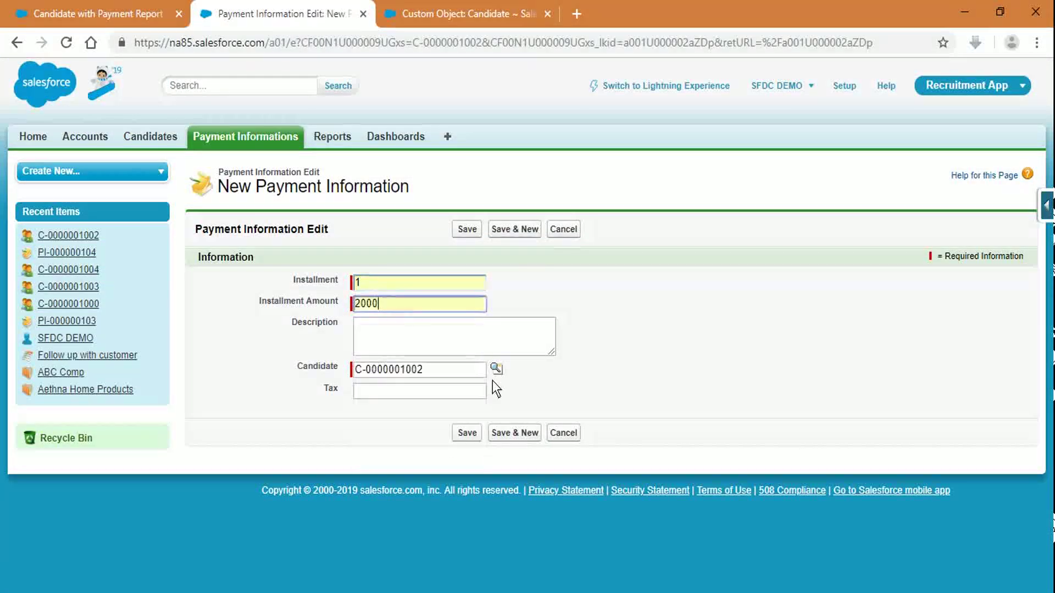
{"action": "left_click", "coordinate": [440, 390]}
{"action": "type", "text": "2"}
{"action": "left_click", "coordinate": [463, 435]}
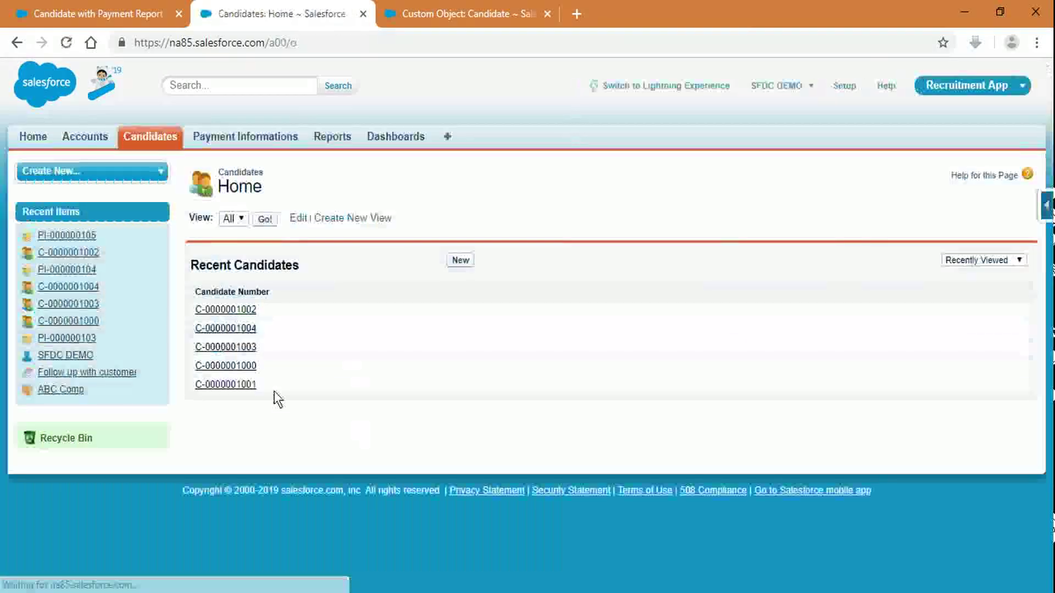
Reopen the same candidate and save a second payment record with installment 2, installment amount 2,500.00 and tax 2
{"action": "left_click", "coordinate": [239, 308]}
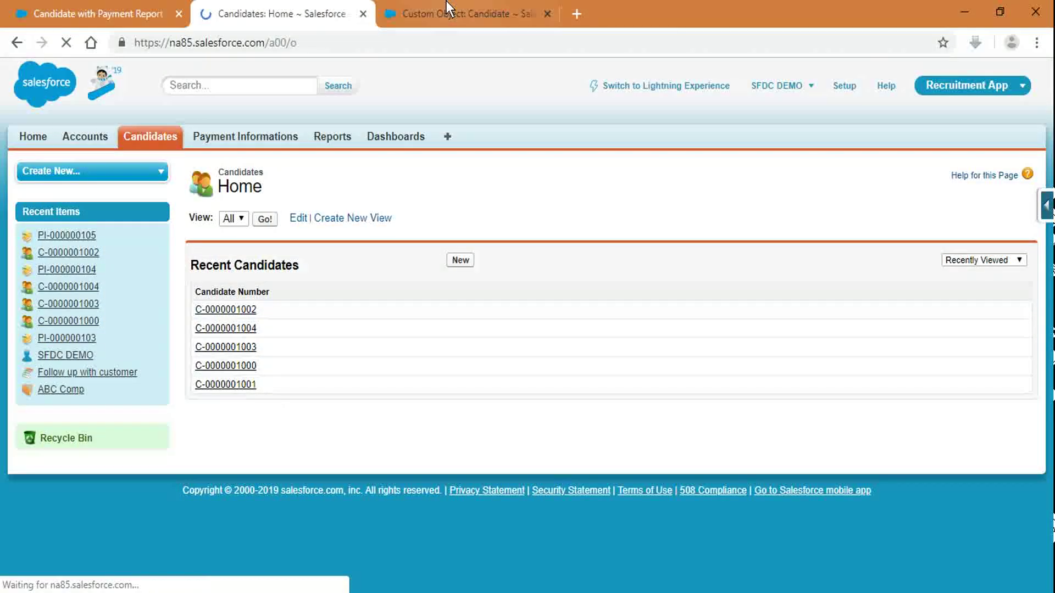
{"action": "scroll", "coordinate": [417, 410], "scroll_direction": "down", "scroll_amount": 3}
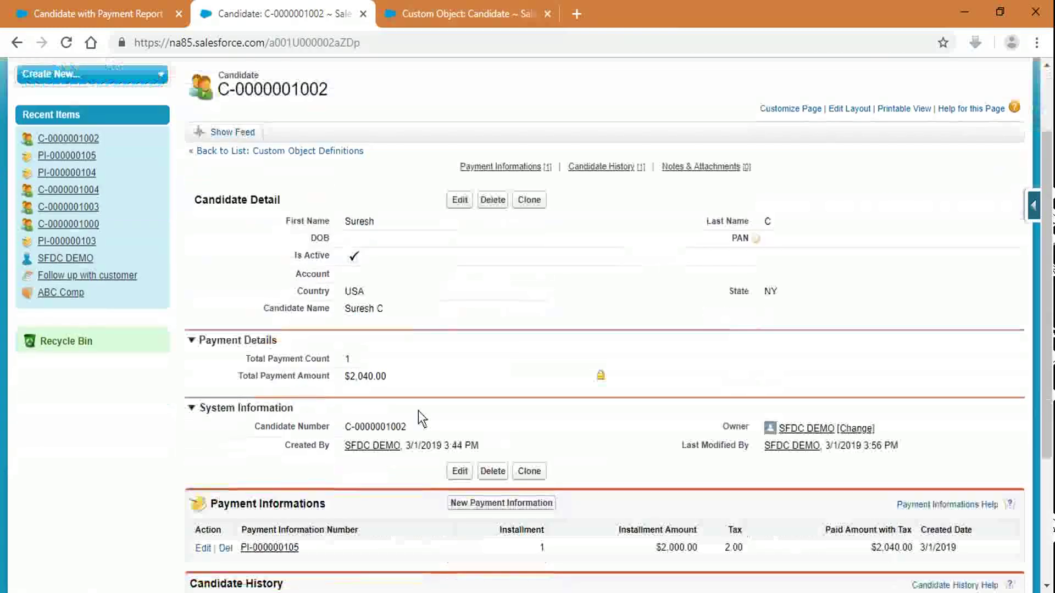
{"action": "left_click", "coordinate": [500, 438]}
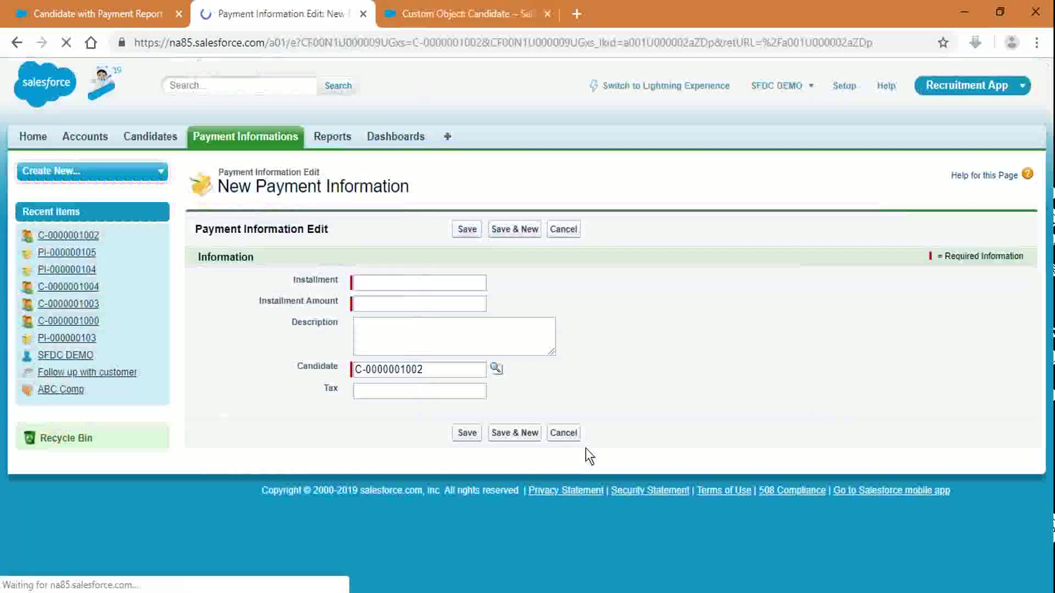
{"action": "left_click", "coordinate": [382, 287]}
{"action": "left_click", "coordinate": [388, 336]}
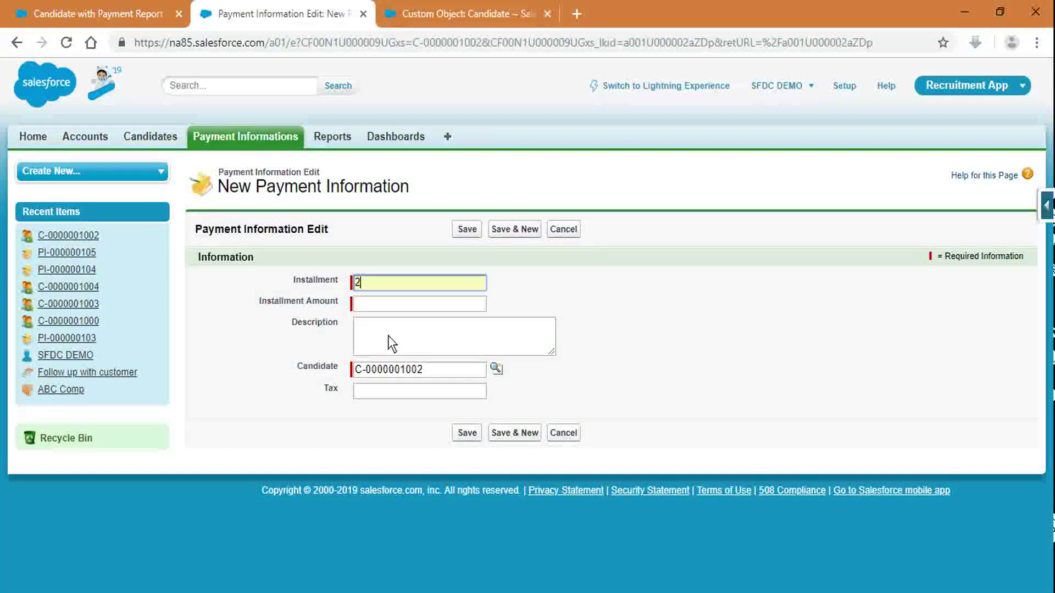
{"action": "left_click", "coordinate": [394, 305]}
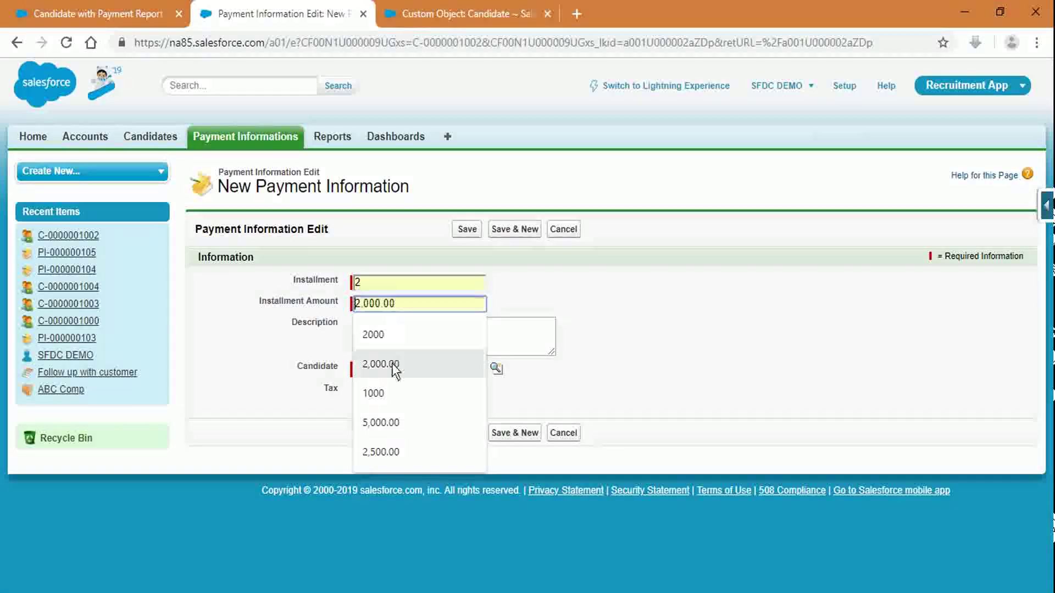
{"action": "left_click", "coordinate": [397, 396]}
{"action": "left_click", "coordinate": [403, 447]}
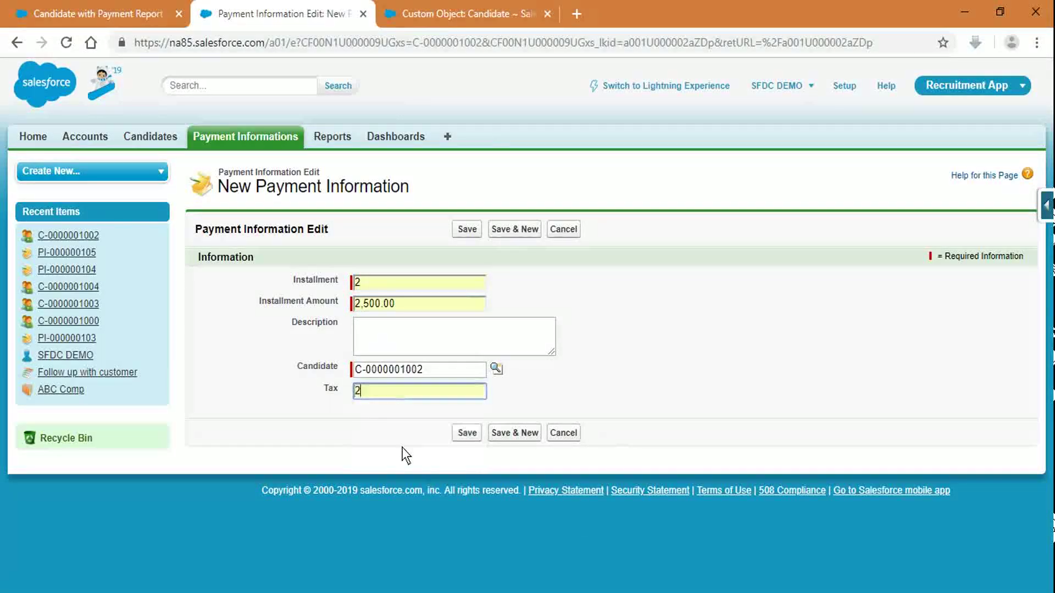
{"action": "left_click", "coordinate": [467, 435]}
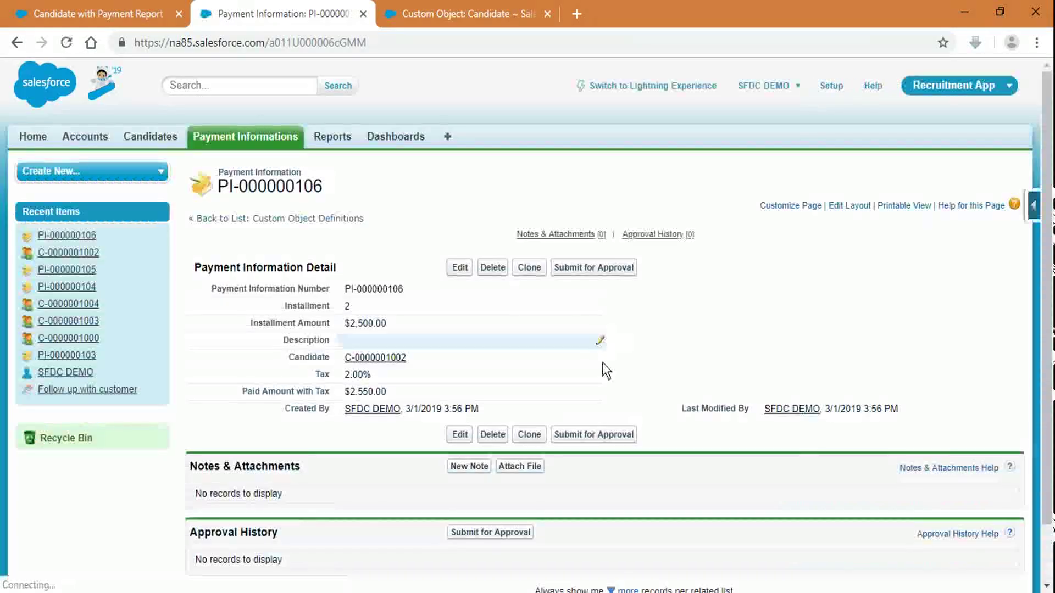
Check the candidate's record through the payment's candidate link, and open the third candidate in the Recent Candidates list
{"action": "scroll", "coordinate": [605, 352], "scroll_direction": "down", "scroll_amount": 1}
{"action": "scroll", "coordinate": [530, 453], "scroll_direction": "up", "scroll_amount": 1}
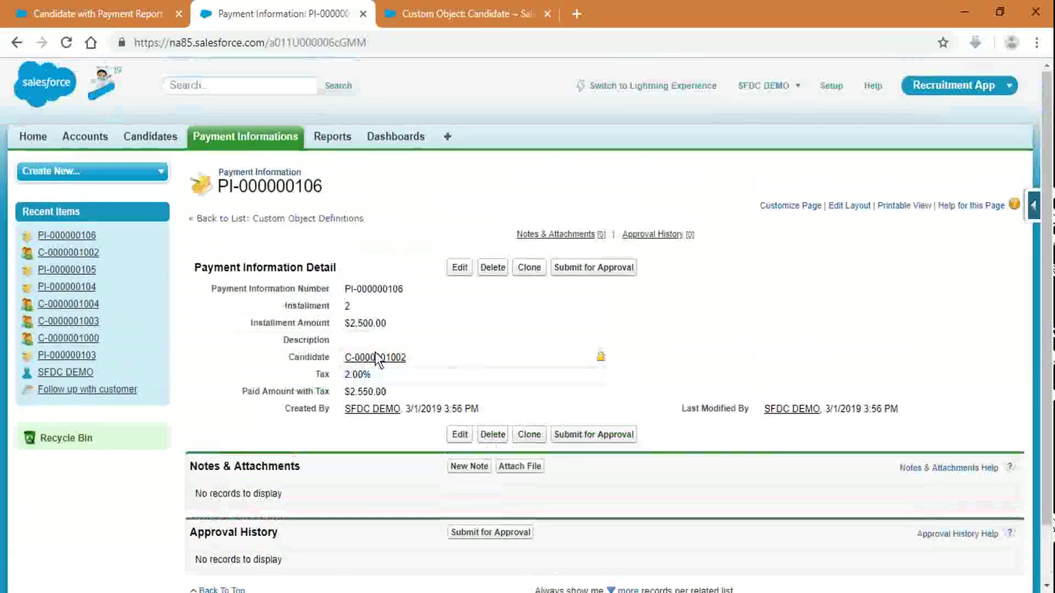
{"action": "left_click", "coordinate": [379, 358]}
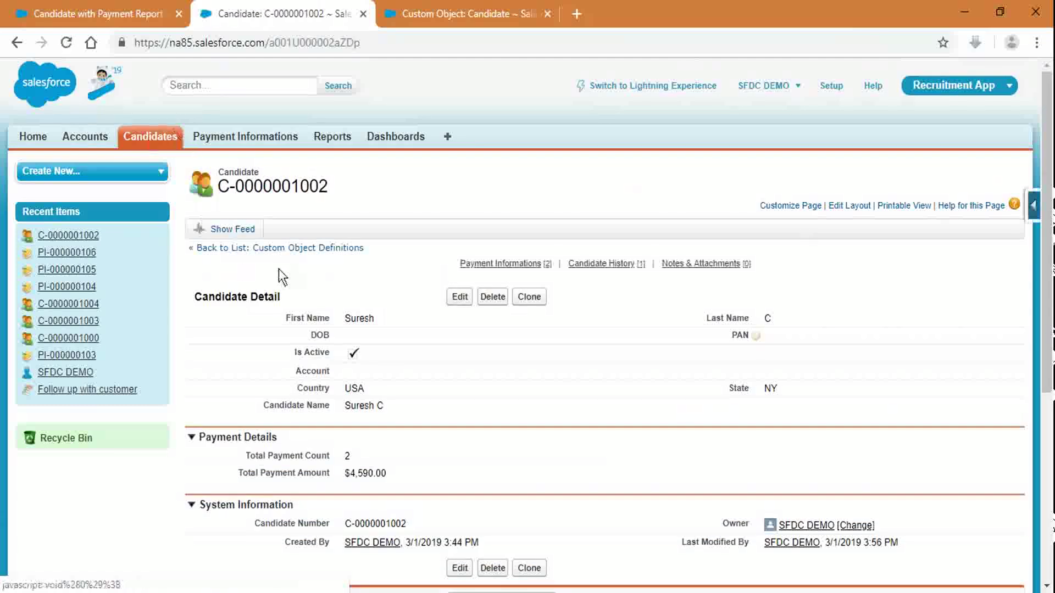
{"action": "left_click", "coordinate": [162, 136]}
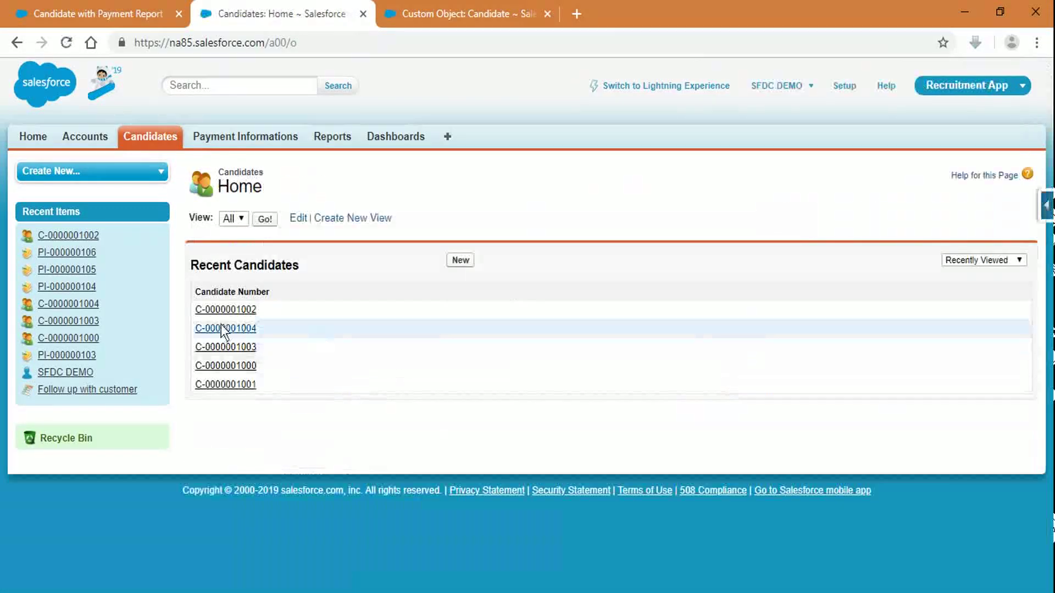
{"action": "left_click", "coordinate": [248, 346]}
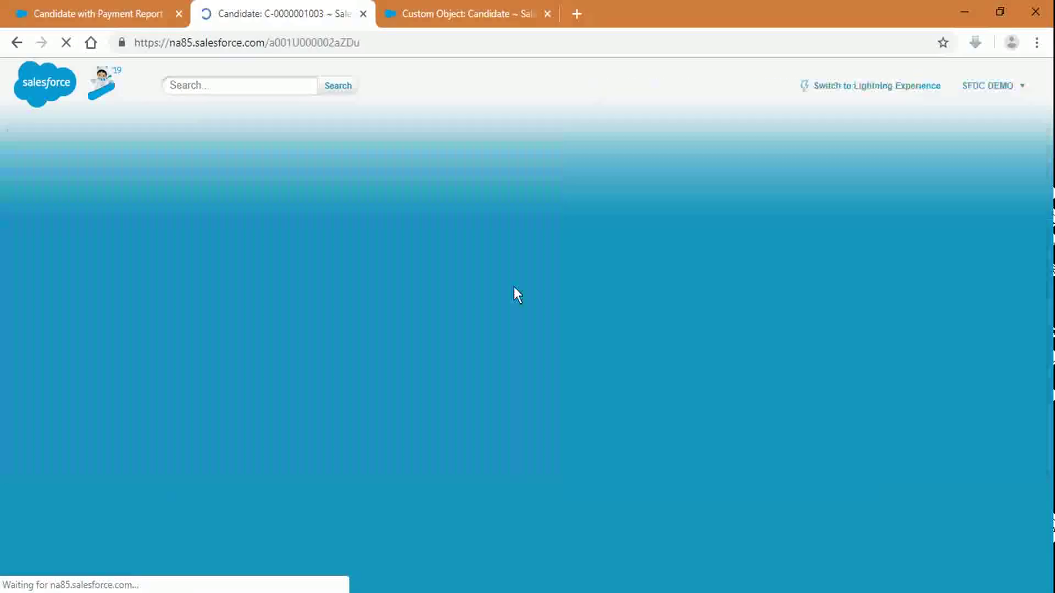
Create and save a payment information record for the UK candidate with installment 1, installment amount 2,000 and tax 2
{"action": "scroll", "coordinate": [355, 474], "scroll_direction": "down", "scroll_amount": 3}
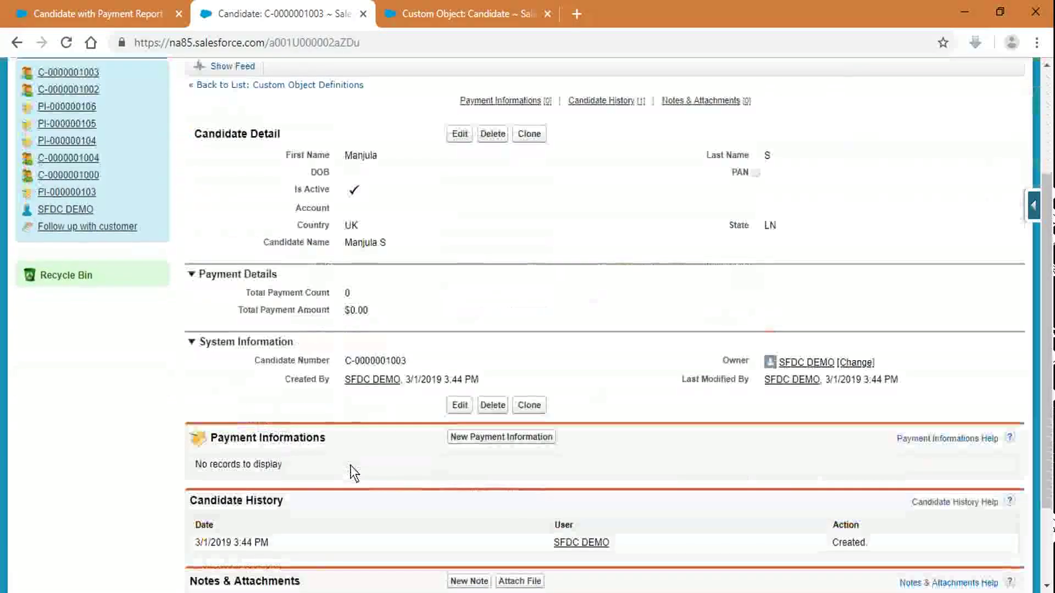
{"action": "left_click", "coordinate": [508, 437]}
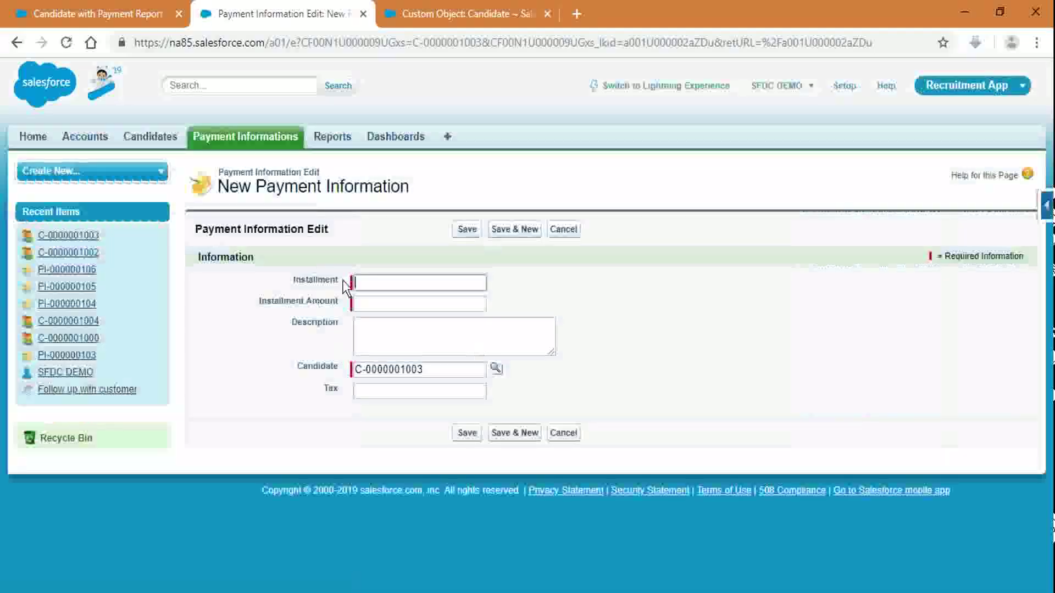
{"action": "left_click", "coordinate": [384, 281]}
{"action": "left_click", "coordinate": [394, 309]}
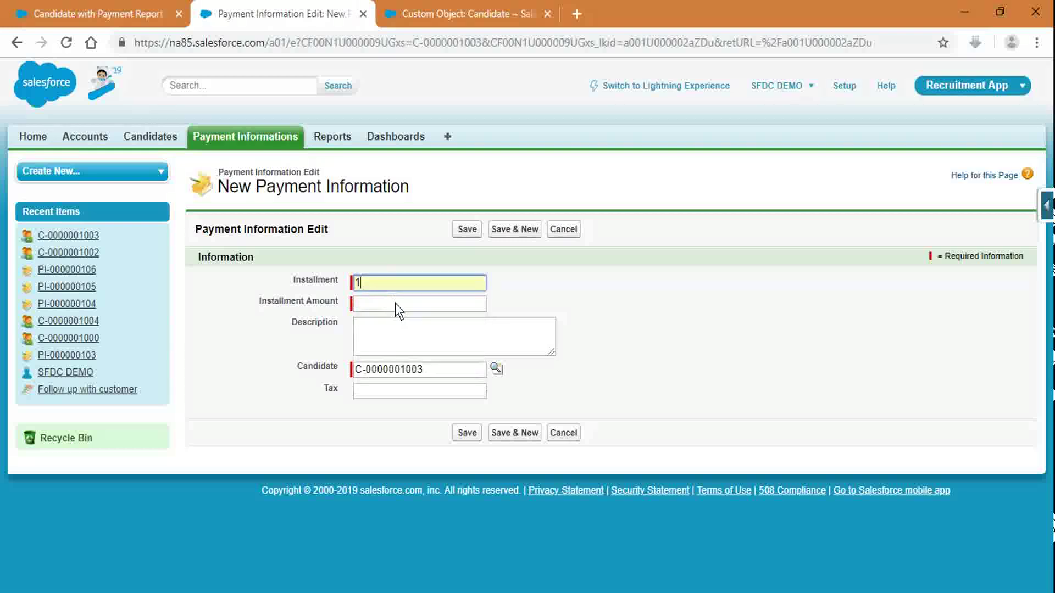
{"action": "left_click", "coordinate": [396, 302]}
{"action": "left_click", "coordinate": [402, 336]}
{"action": "left_click", "coordinate": [438, 389]}
{"action": "left_click", "coordinate": [434, 419]}
{"action": "left_click", "coordinate": [466, 432]}
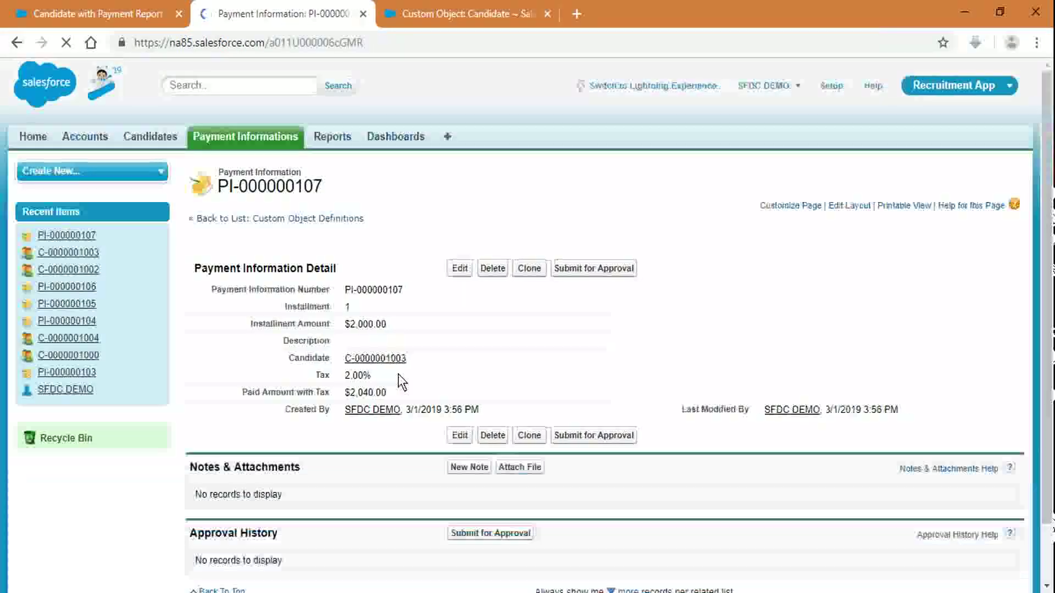
Save a second payment for the UK candidate with installment 2, amount 5,000.00 and a tax rate, and return to the report editor
{"action": "left_click", "coordinate": [375, 357]}
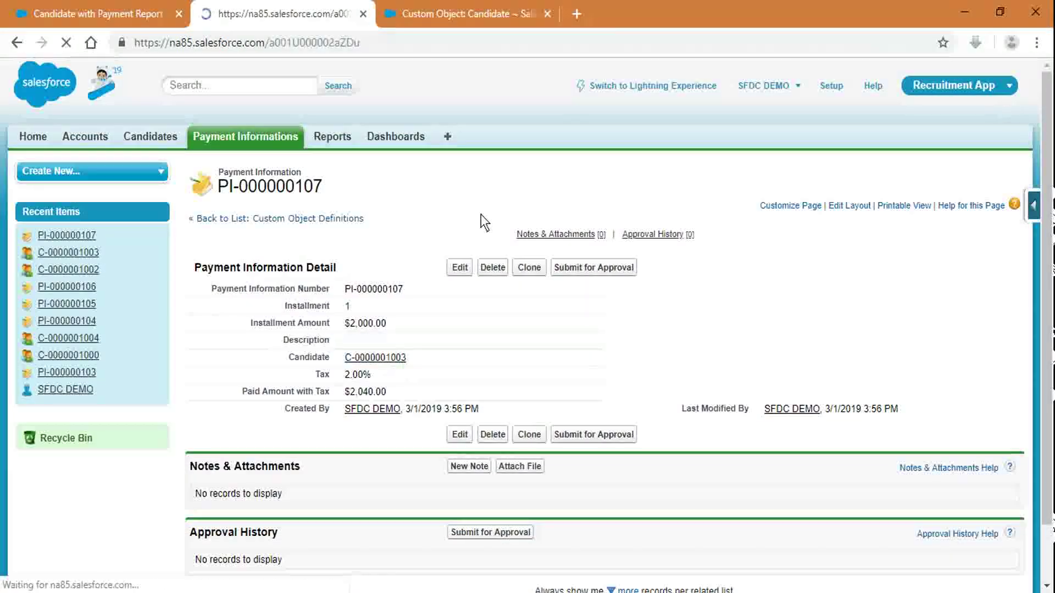
{"action": "scroll", "coordinate": [422, 446], "scroll_direction": "down", "scroll_amount": 5}
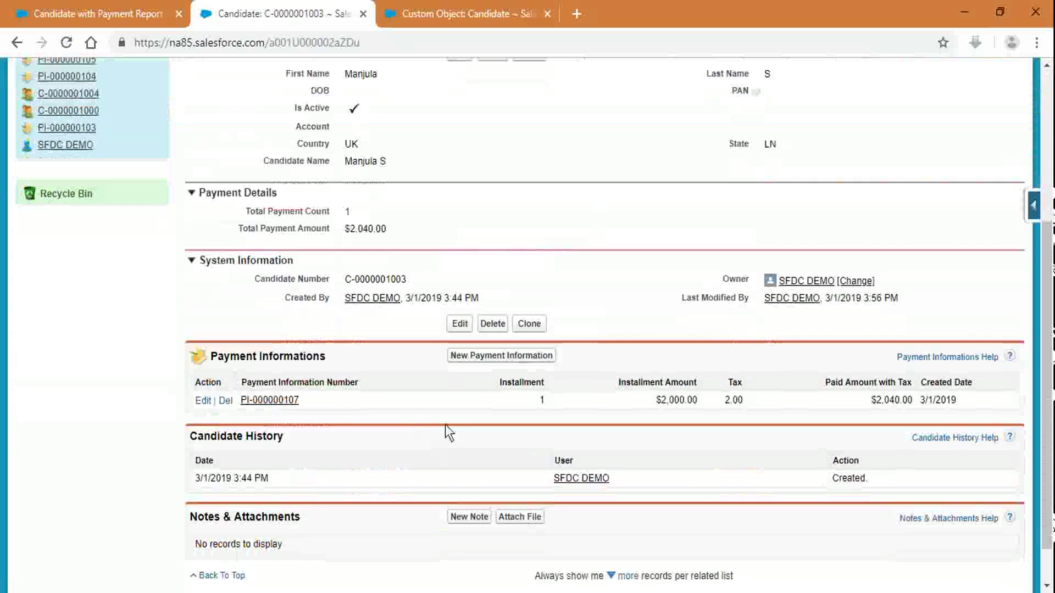
{"action": "left_click", "coordinate": [487, 356]}
{"action": "left_click", "coordinate": [381, 282]}
{"action": "left_click", "coordinate": [403, 343]}
{"action": "left_click", "coordinate": [404, 304]}
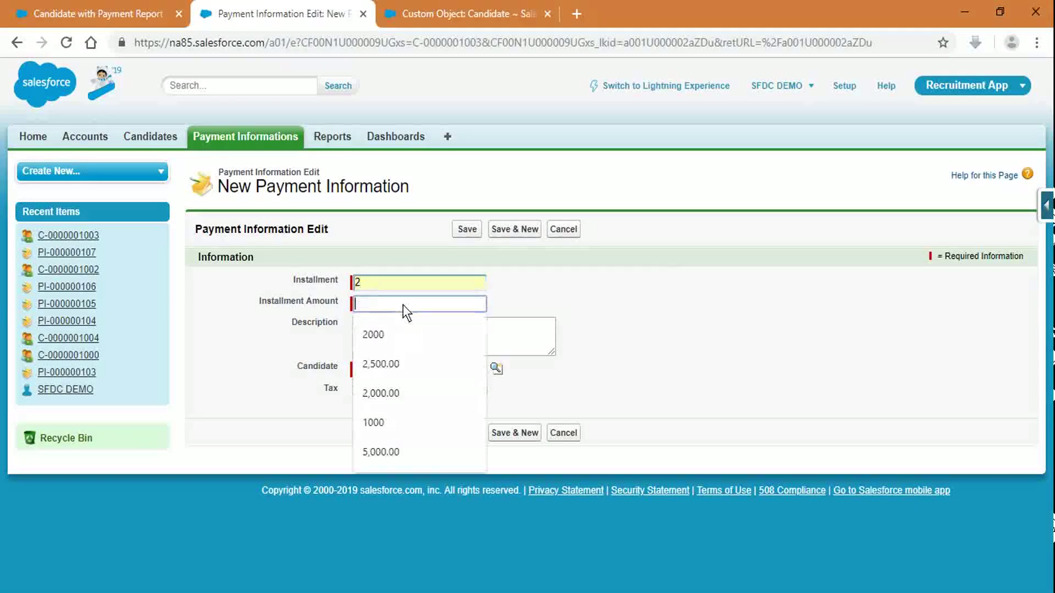
{"action": "left_click", "coordinate": [429, 449]}
{"action": "left_click", "coordinate": [396, 392]}
{"action": "left_click", "coordinate": [400, 447]}
{"action": "left_click", "coordinate": [466, 433]}
{"action": "left_click", "coordinate": [181, 13]}
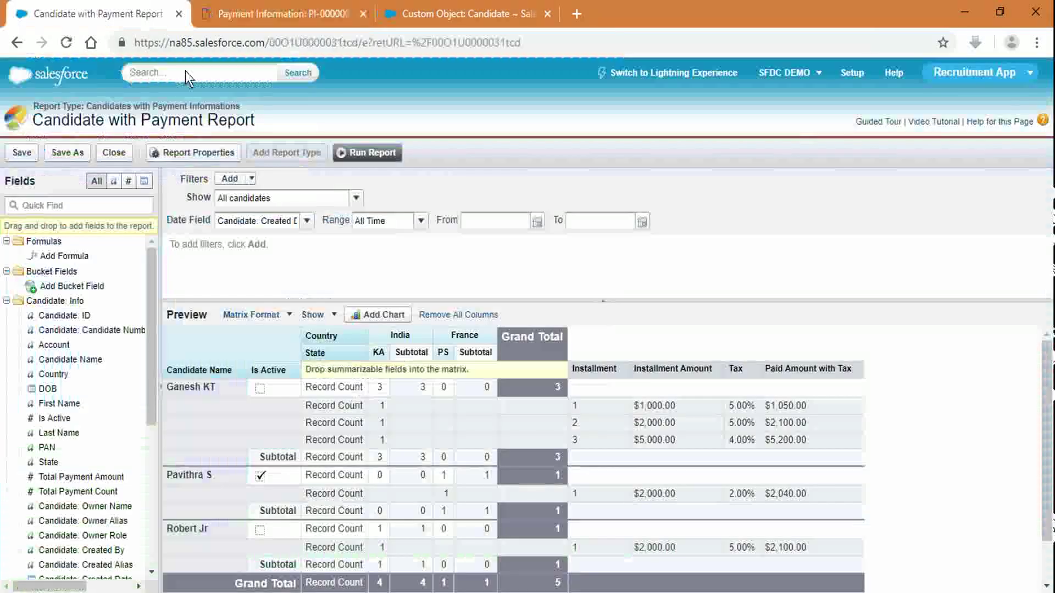
Reload the report editor and switch the Candidate with Payment Report to Matrix format
{"action": "left_click", "coordinate": [365, 40]}
{"action": "key", "text": "Return"}
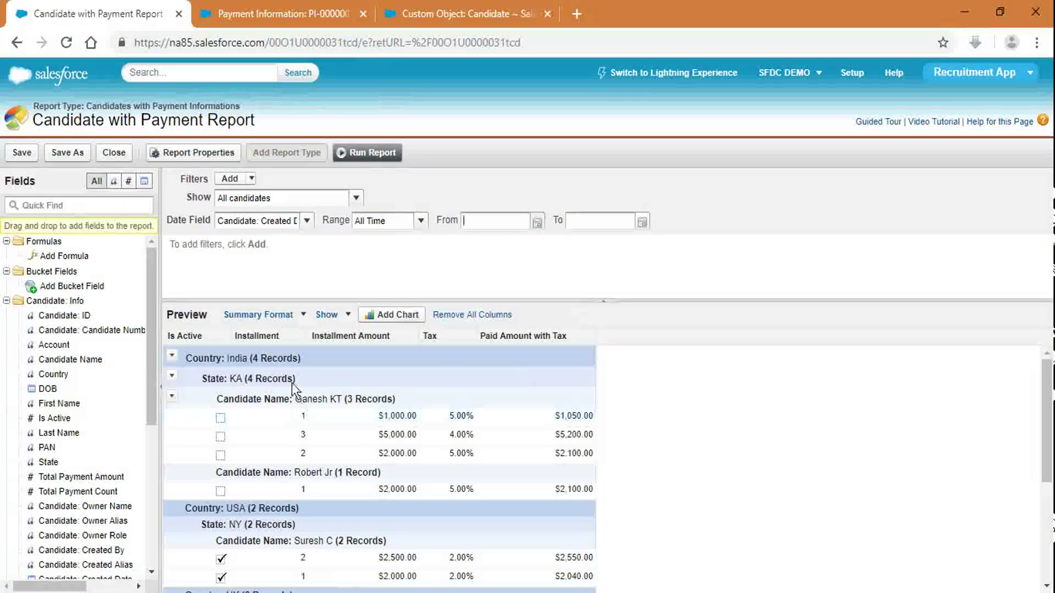
{"action": "left_click", "coordinate": [269, 318]}
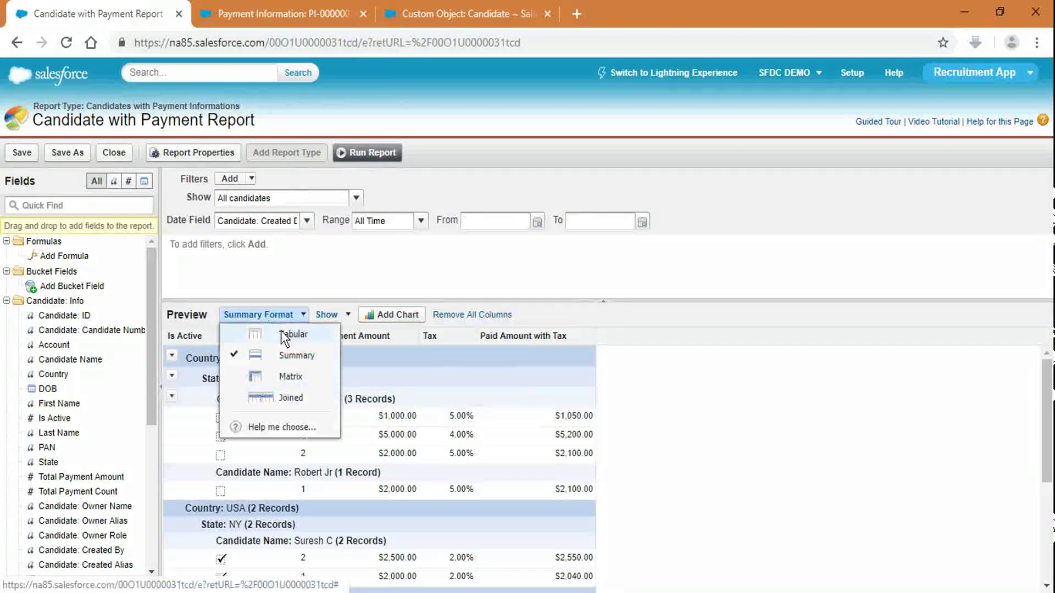
{"action": "left_click", "coordinate": [302, 377]}
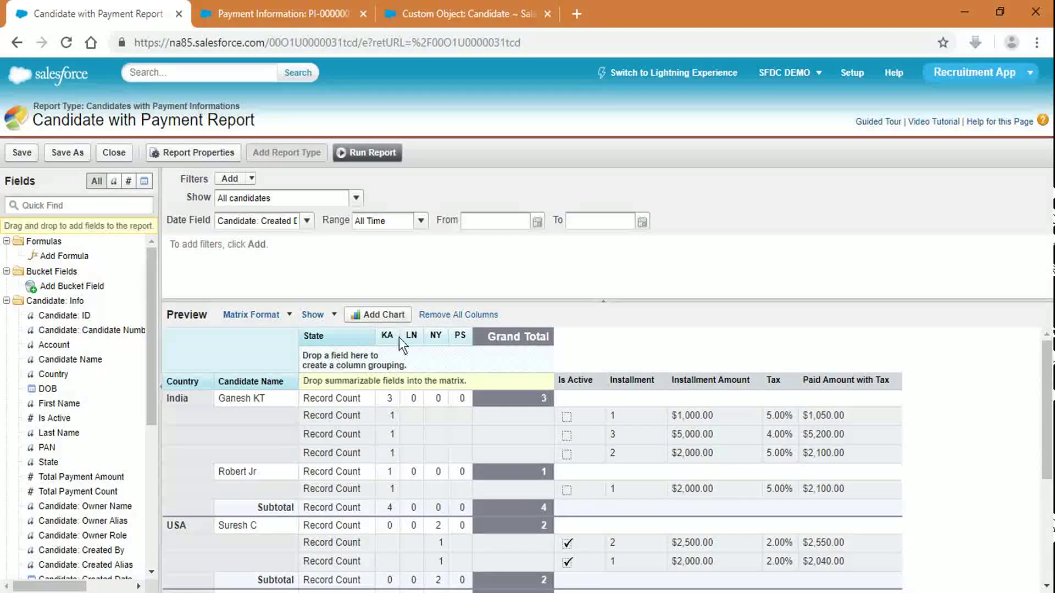
Group the matrix columns by Country above State, and under Candidate Name try Is Active as row grouping before replacing it with Installment
{"action": "left_click_drag", "start_coordinate": [176, 380], "coordinate": [311, 334]}
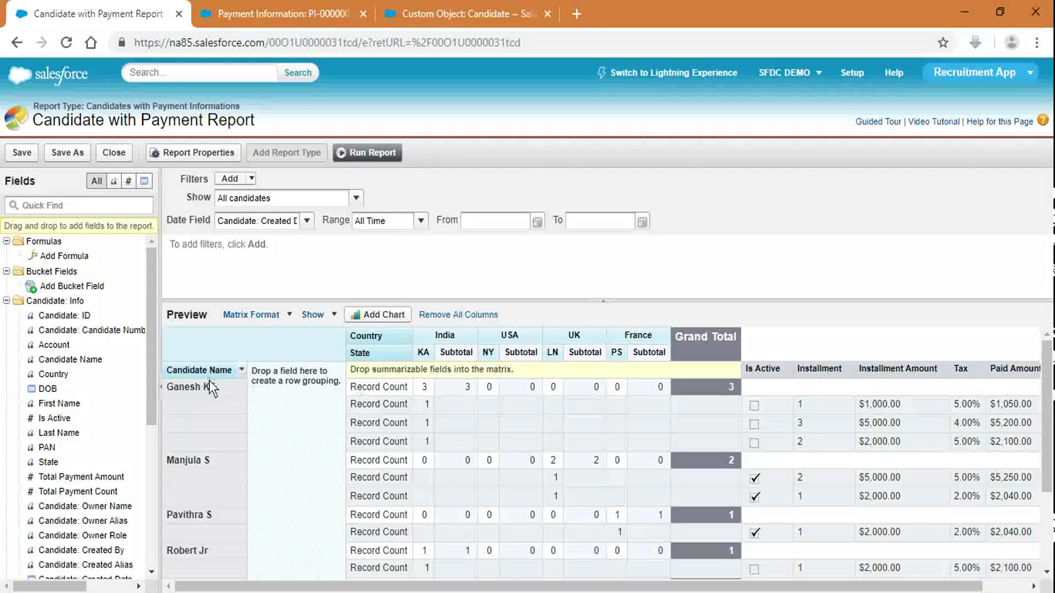
{"action": "left_click_drag", "start_coordinate": [761, 371], "coordinate": [311, 402]}
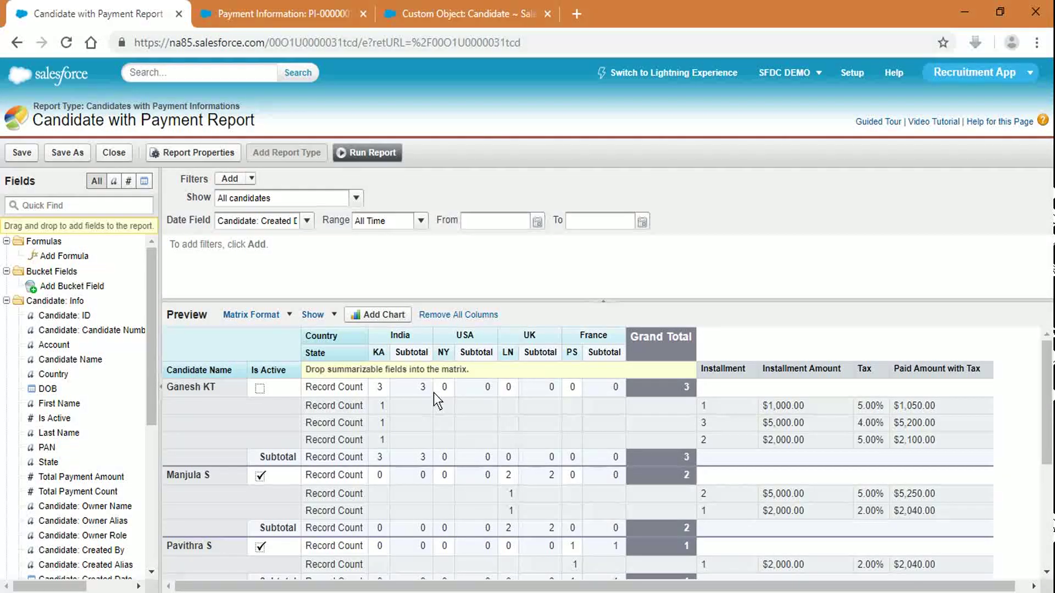
{"action": "left_click_drag", "start_coordinate": [268, 370], "coordinate": [315, 407]}
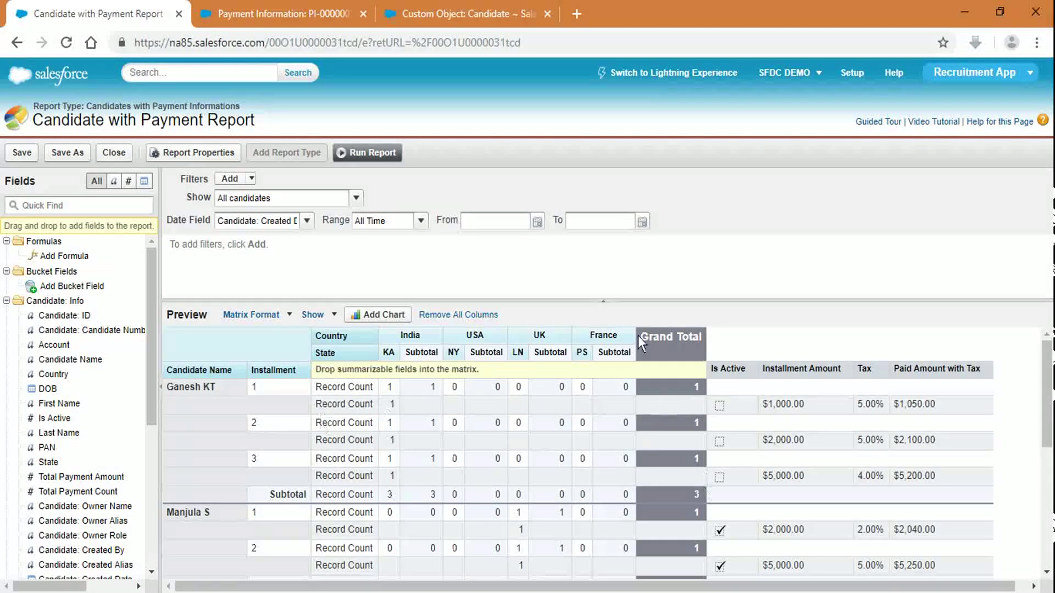
Hide the record details in the matrix preview and show them again
{"action": "left_click", "coordinate": [325, 314]}
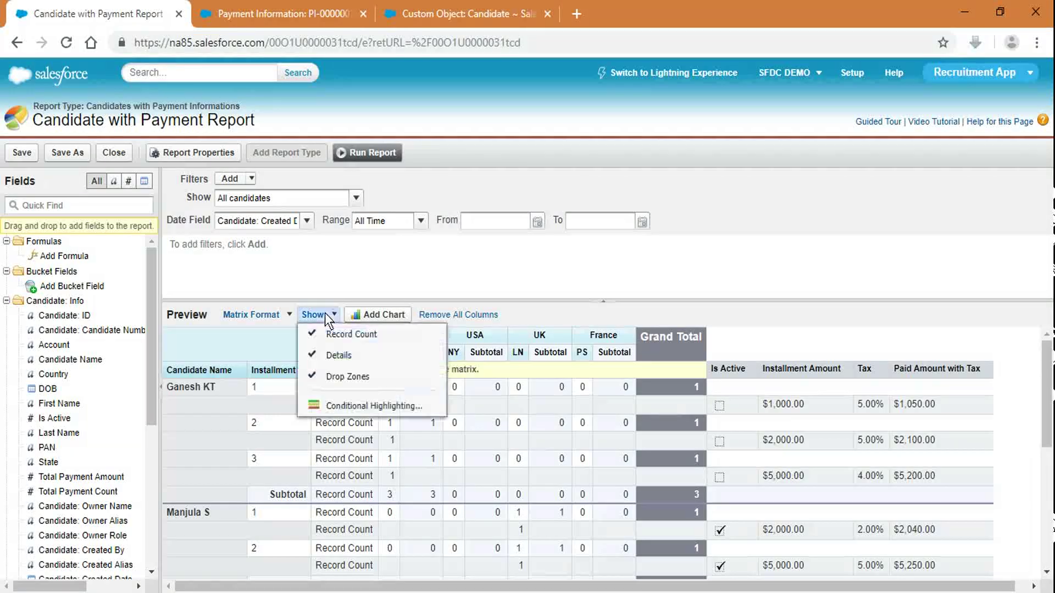
{"action": "left_click", "coordinate": [335, 359]}
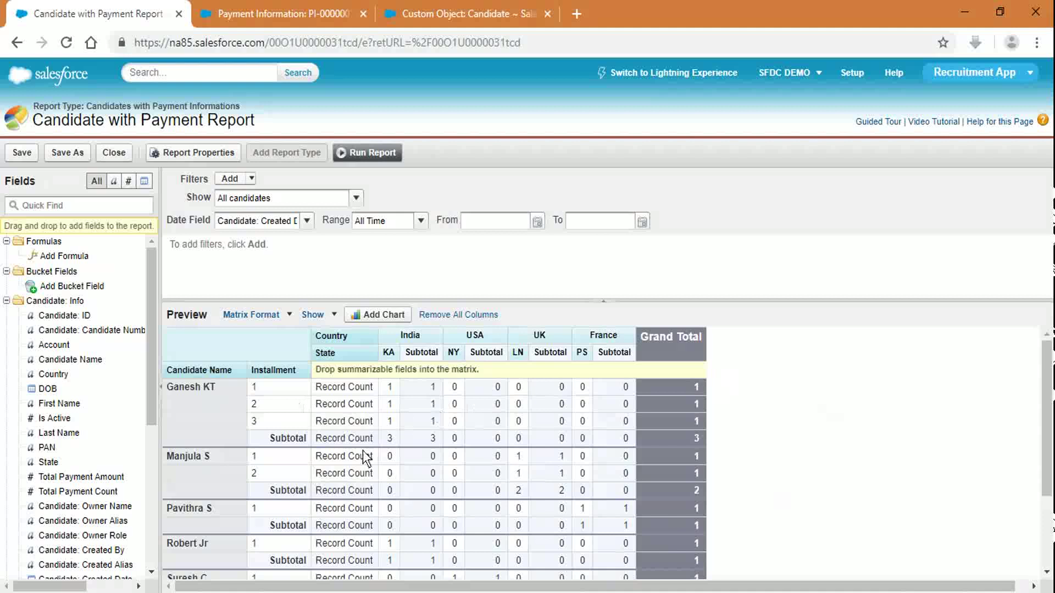
{"action": "left_click", "coordinate": [322, 310]}
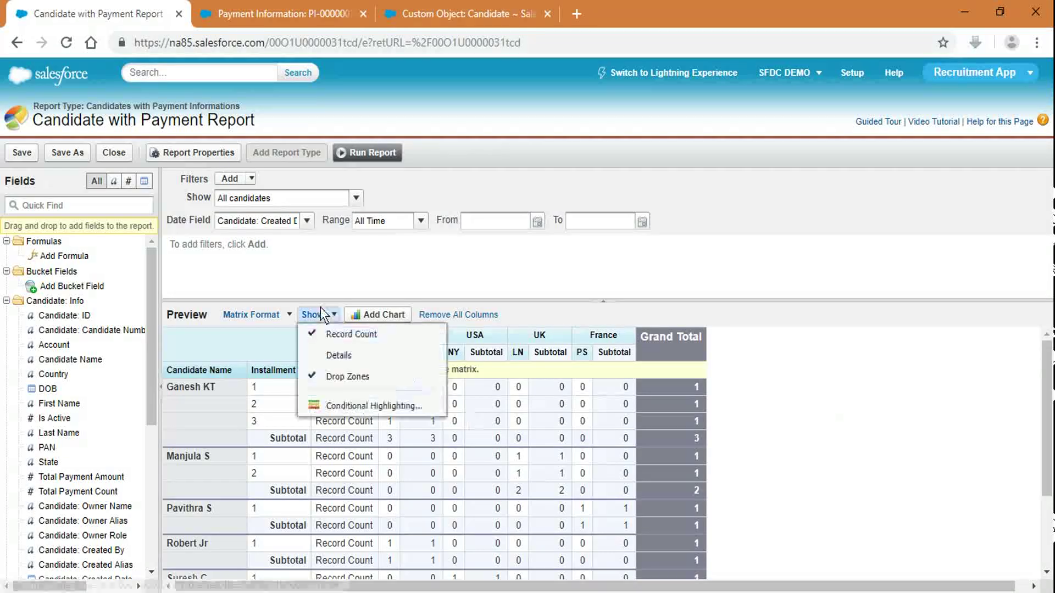
{"action": "left_click", "coordinate": [326, 357]}
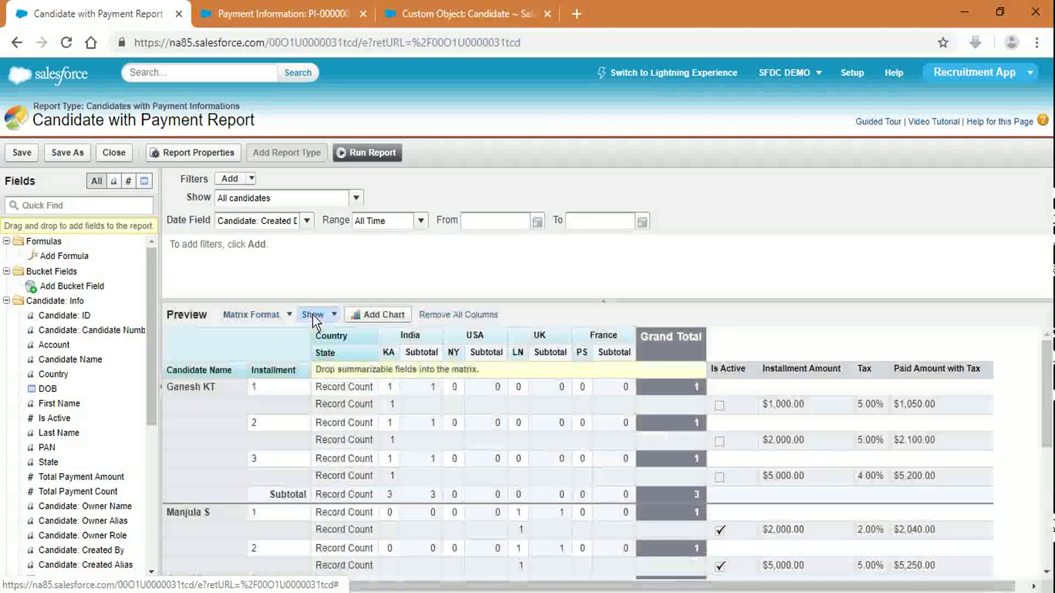
Turn the Record Count display off in the matrix preview and back on
{"action": "left_click", "coordinate": [312, 314]}
{"action": "left_click", "coordinate": [328, 337]}
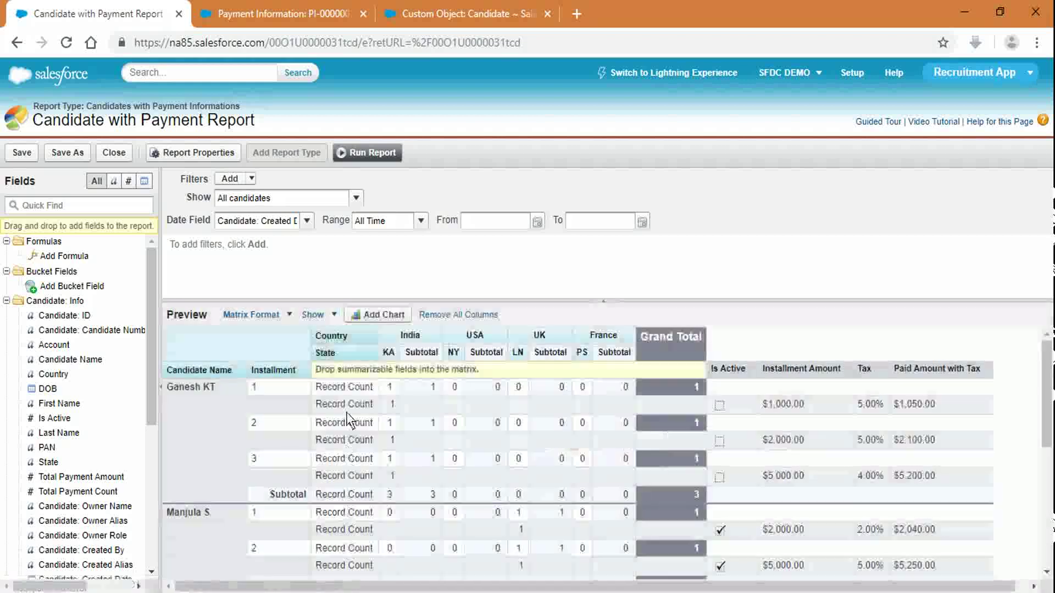
{"action": "left_click", "coordinate": [322, 315]}
{"action": "left_click", "coordinate": [334, 339]}
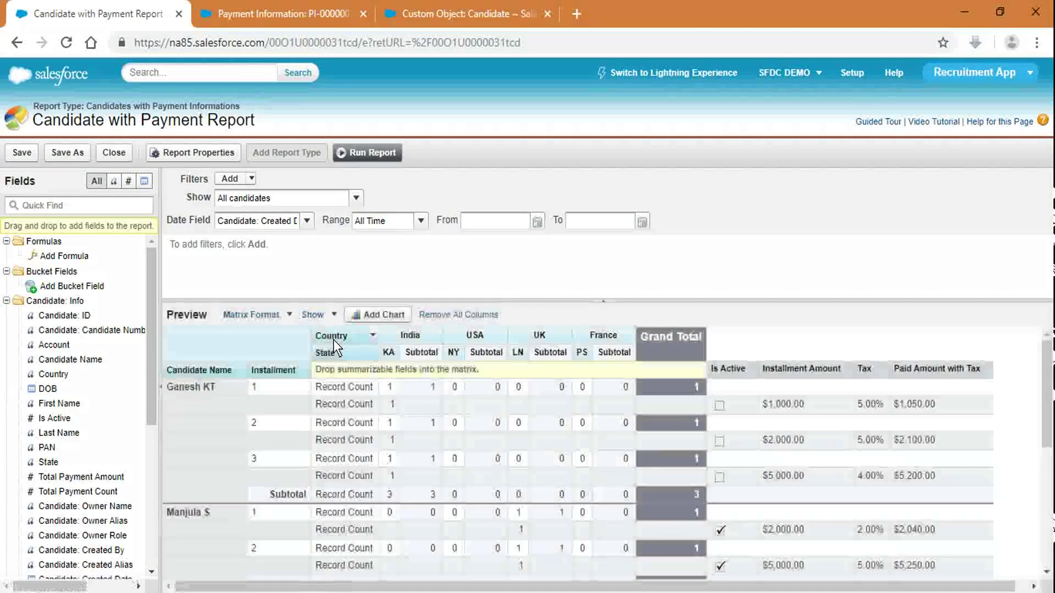
Hide the Drop Zones in the matrix preview and restore them
{"action": "left_click", "coordinate": [327, 315]}
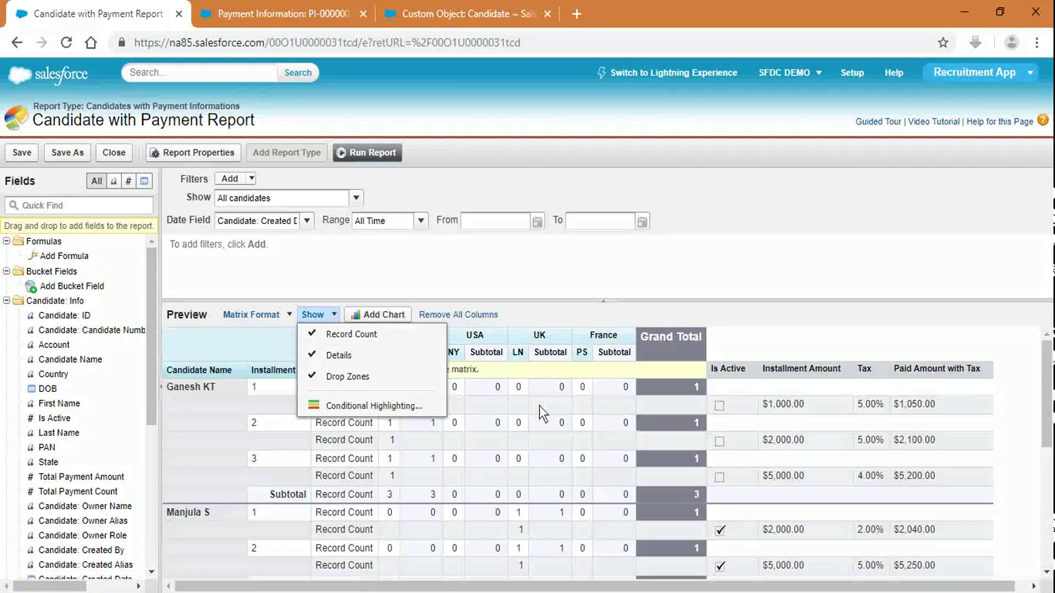
{"action": "left_click", "coordinate": [384, 377]}
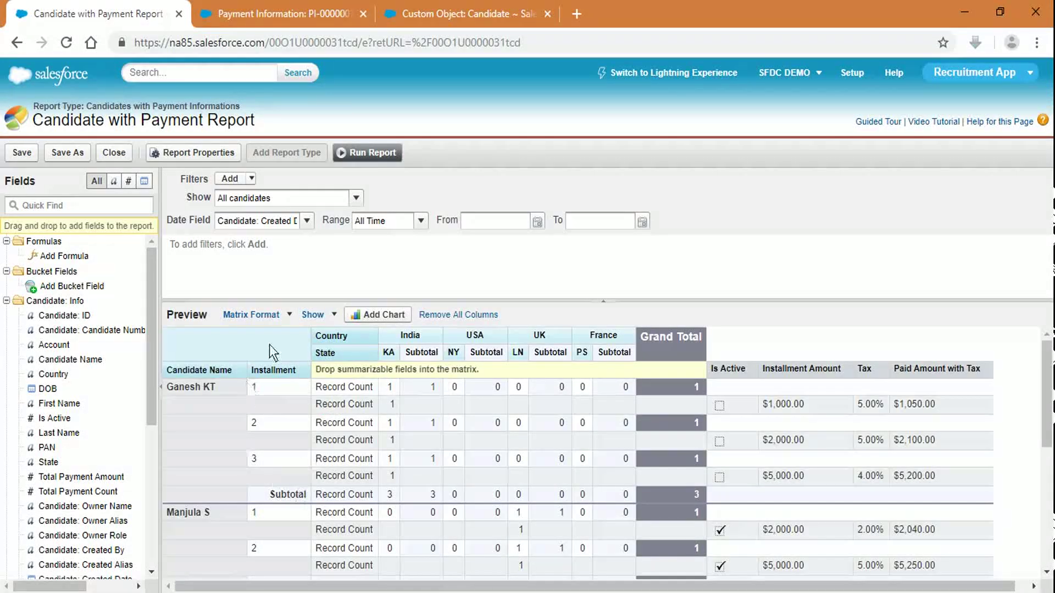
{"action": "left_click", "coordinate": [312, 316]}
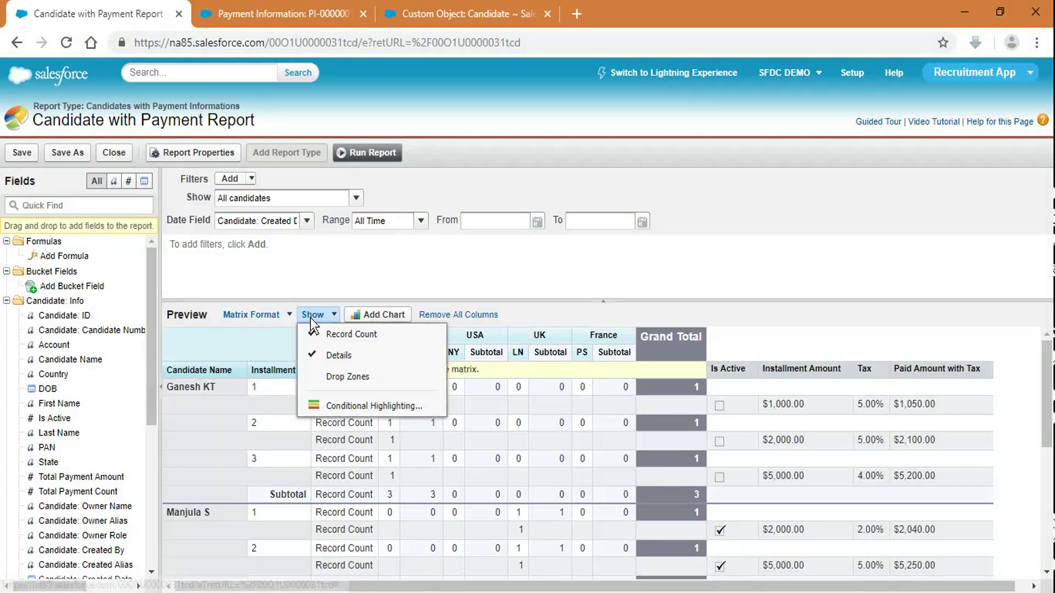
{"action": "left_click", "coordinate": [330, 378]}
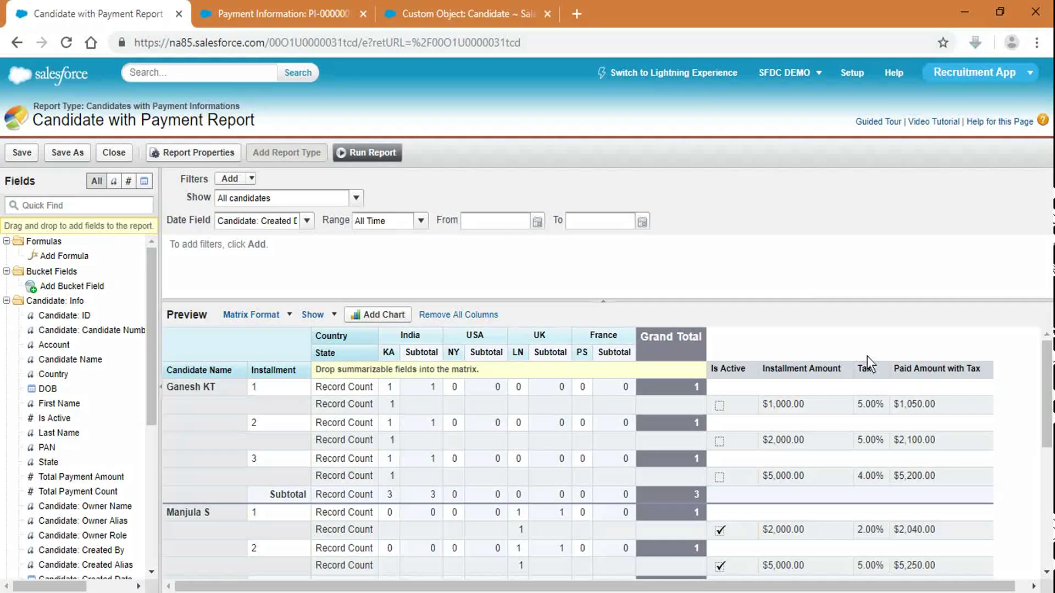
Check the whole matrix preview, then save and run the report
{"action": "scroll", "coordinate": [1023, 368], "scroll_direction": "down", "scroll_amount": 3}
{"action": "scroll", "coordinate": [1017, 363], "scroll_direction": "up", "scroll_amount": 3}
{"action": "scroll", "coordinate": [1017, 363], "scroll_direction": "down", "scroll_amount": 5}
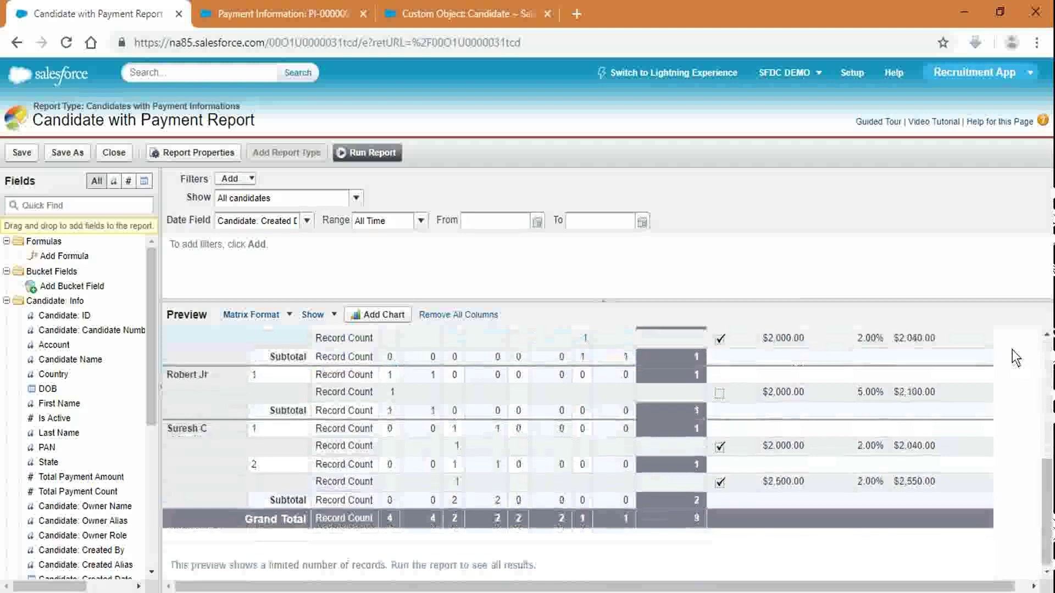
{"action": "scroll", "coordinate": [361, 429], "scroll_direction": "up", "scroll_amount": 5}
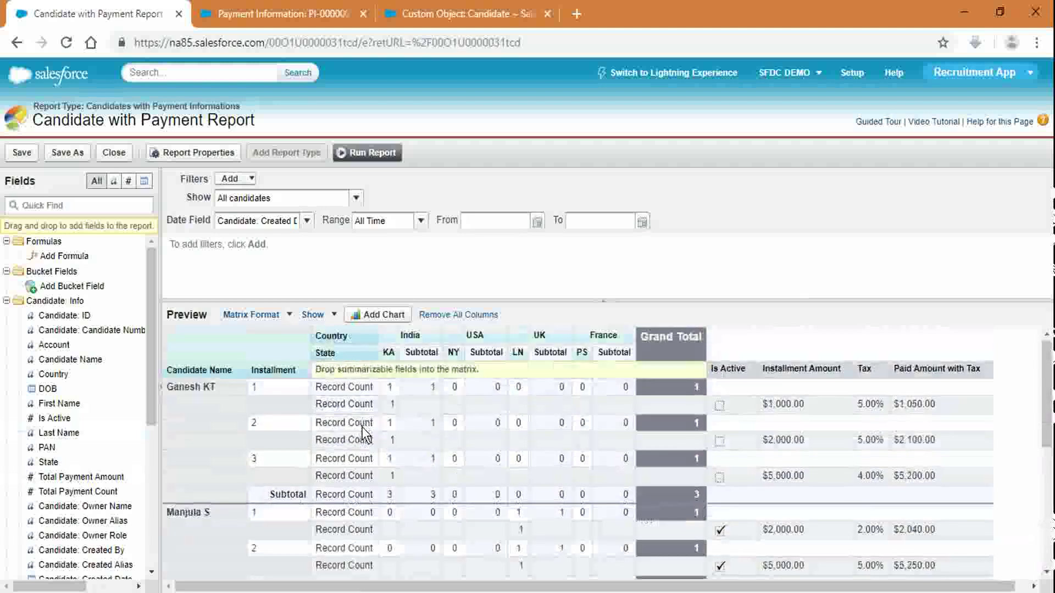
{"action": "scroll", "coordinate": [216, 451], "scroll_direction": "down", "scroll_amount": 2}
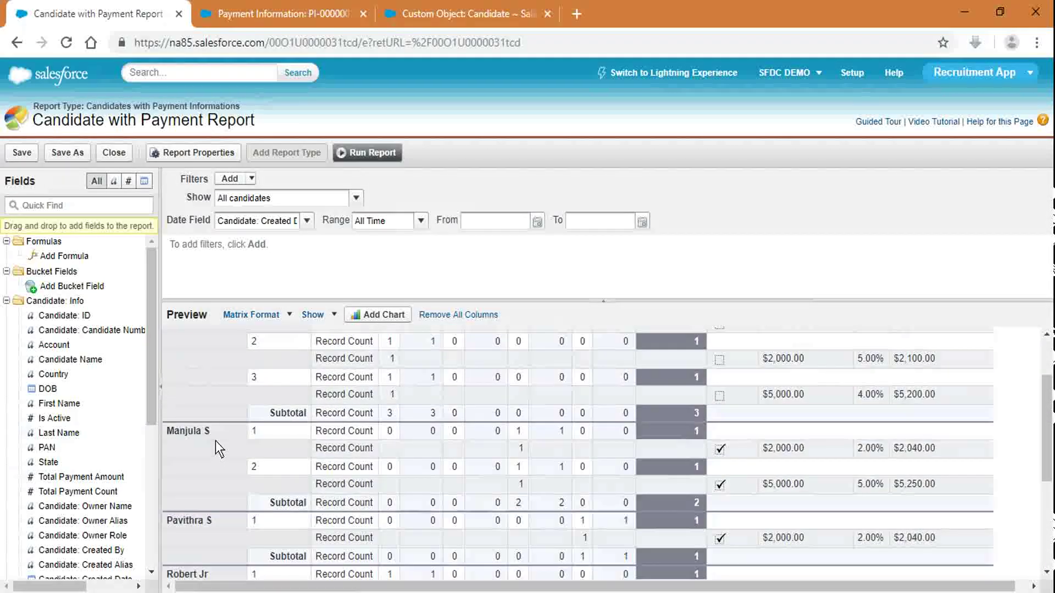
{"action": "scroll", "coordinate": [213, 441], "scroll_direction": "up", "scroll_amount": 2}
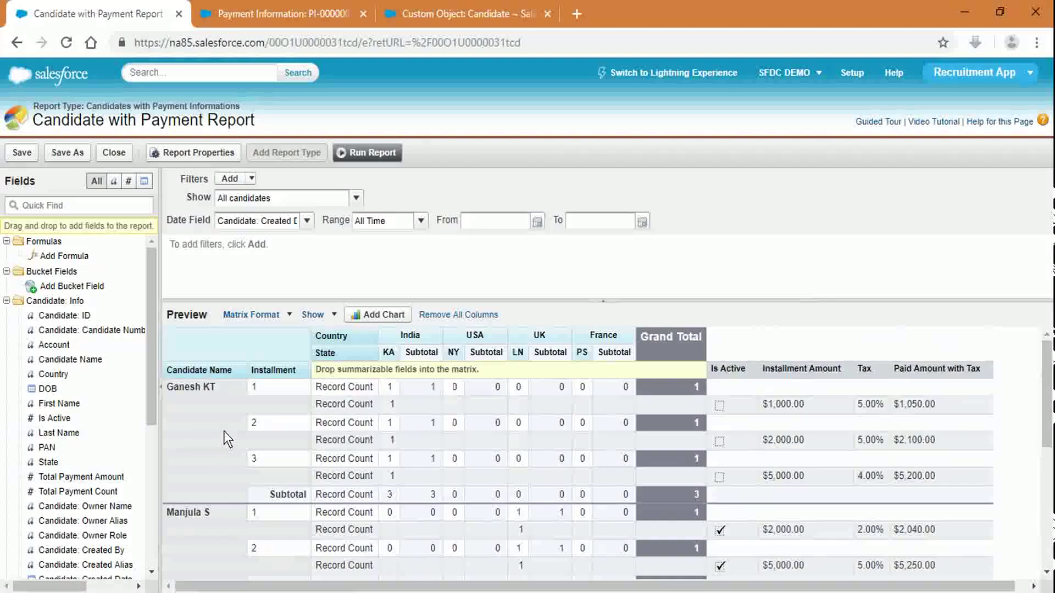
{"action": "left_click", "coordinate": [22, 152]}
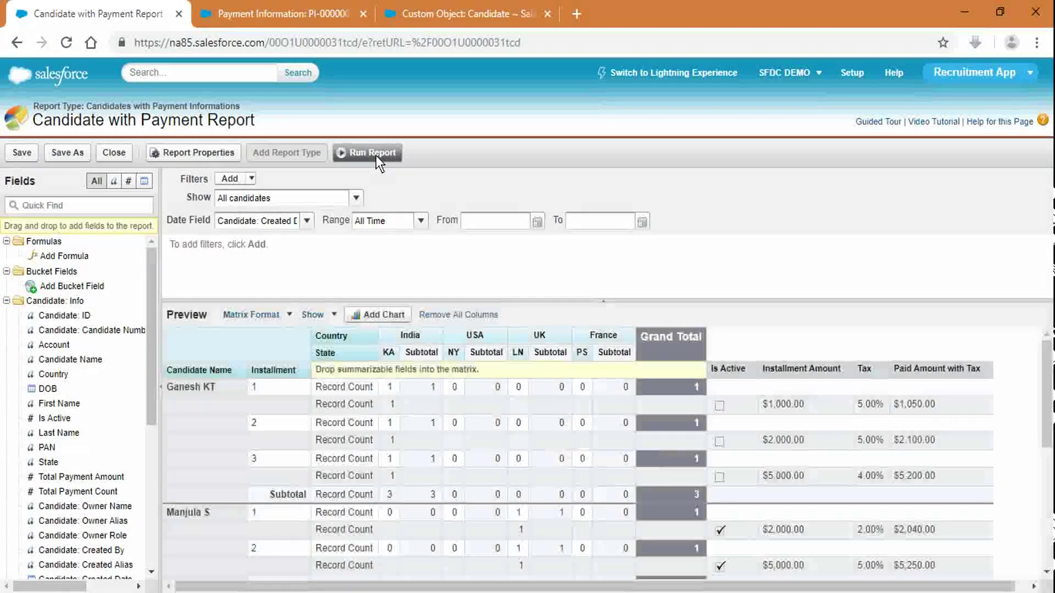
{"action": "left_click", "coordinate": [370, 152]}
Examine the matrix results and the available drill-down fields, and return to customizing the report
{"action": "scroll", "coordinate": [705, 476], "scroll_direction": "down", "scroll_amount": 1}
{"action": "scroll", "coordinate": [704, 476], "scroll_direction": "down", "scroll_amount": 6}
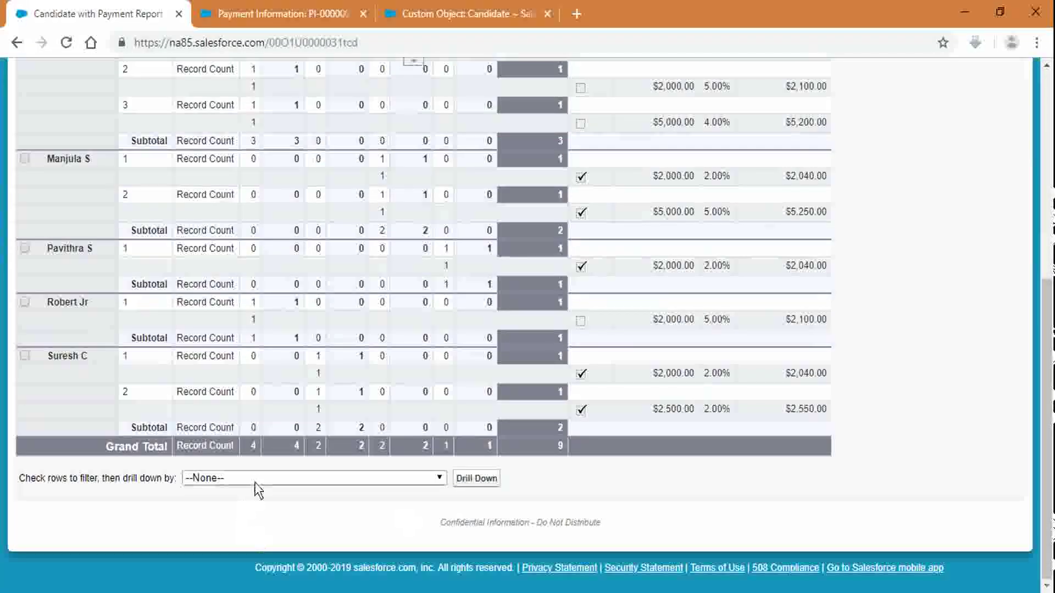
{"action": "left_click", "coordinate": [256, 479]}
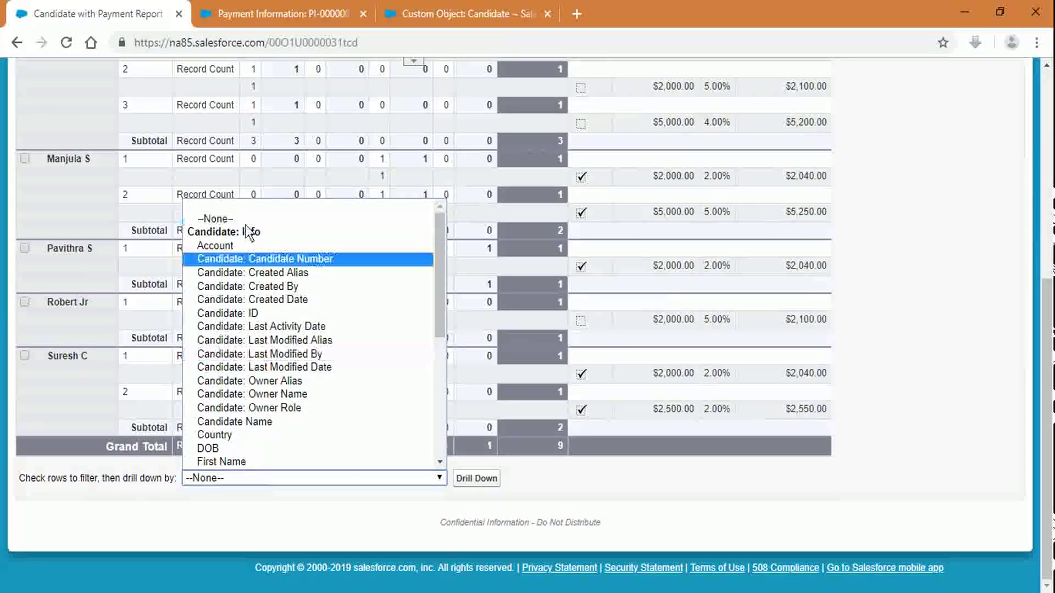
{"action": "left_click", "coordinate": [556, 487]}
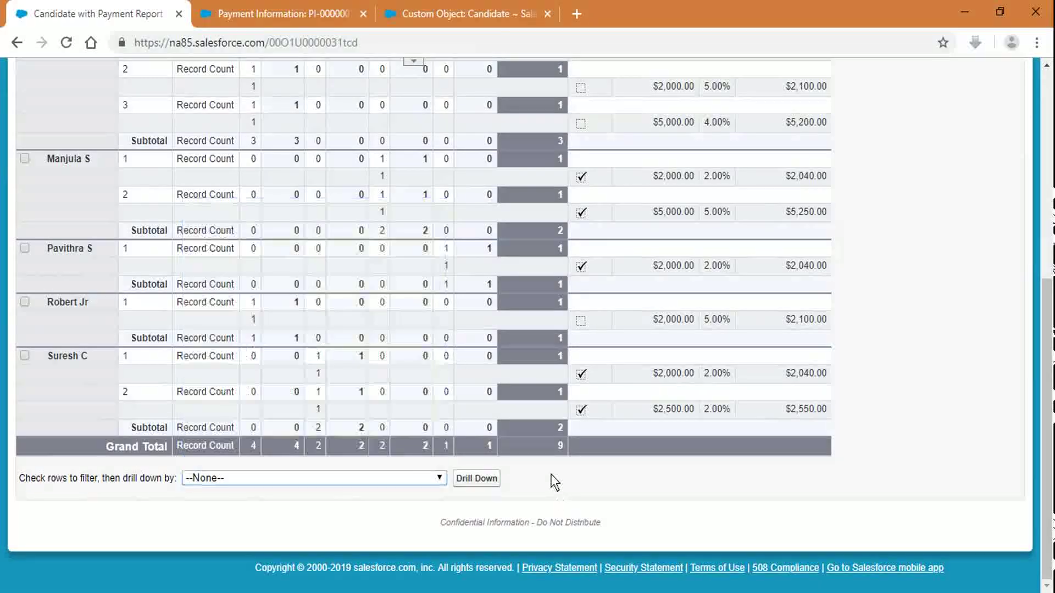
{"action": "scroll", "coordinate": [549, 474], "scroll_direction": "up", "scroll_amount": 6}
{"action": "left_click", "coordinate": [170, 337]}
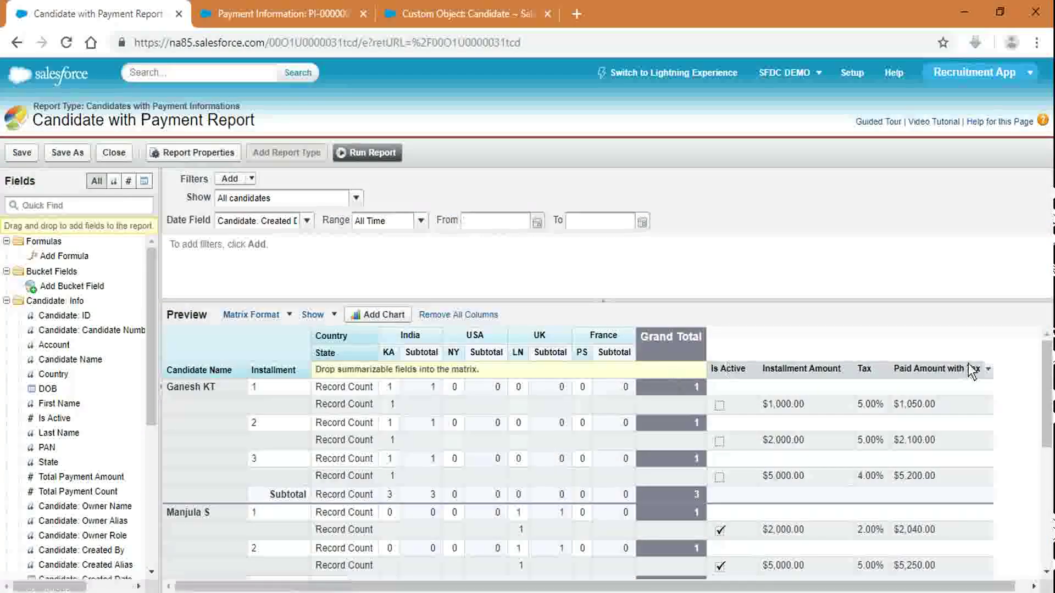
Start a report chart, preview the pie type, and choose the horizontal bar type with Record Count on the X-axis
{"action": "left_click", "coordinate": [378, 315]}
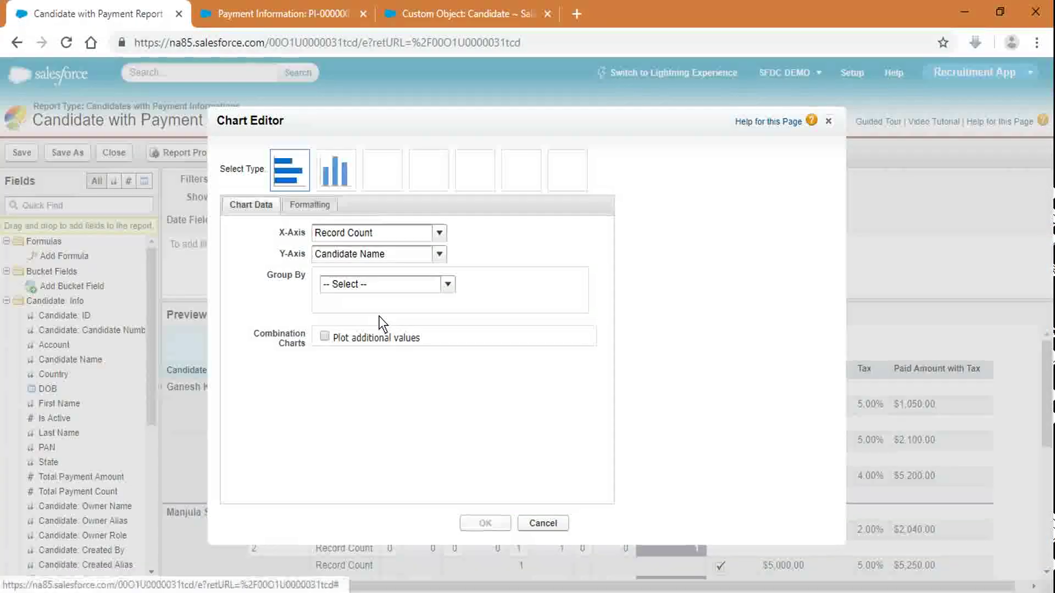
{"action": "left_click", "coordinate": [423, 182]}
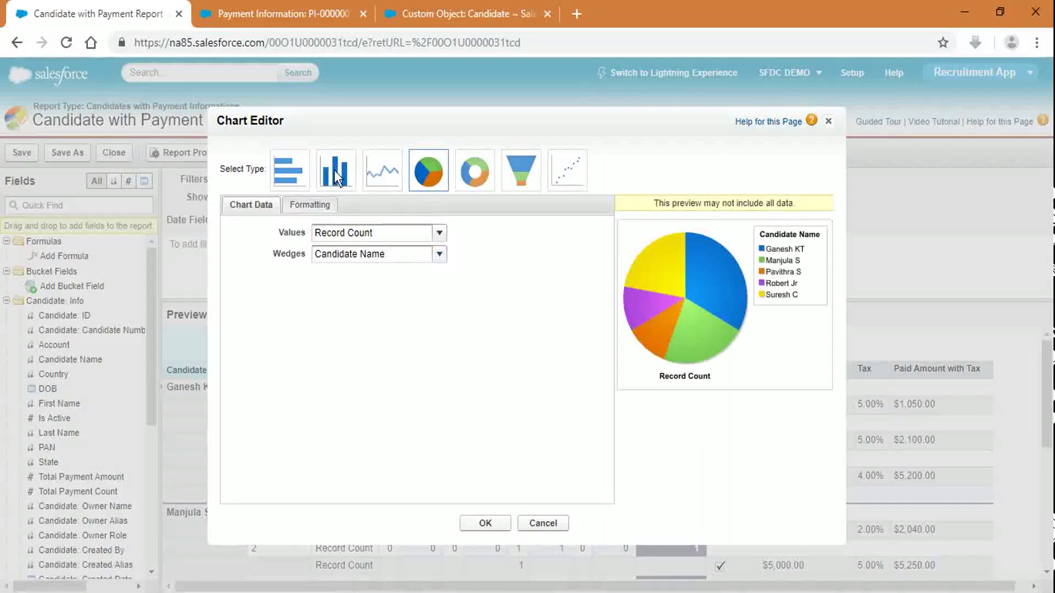
{"action": "left_click", "coordinate": [289, 175]}
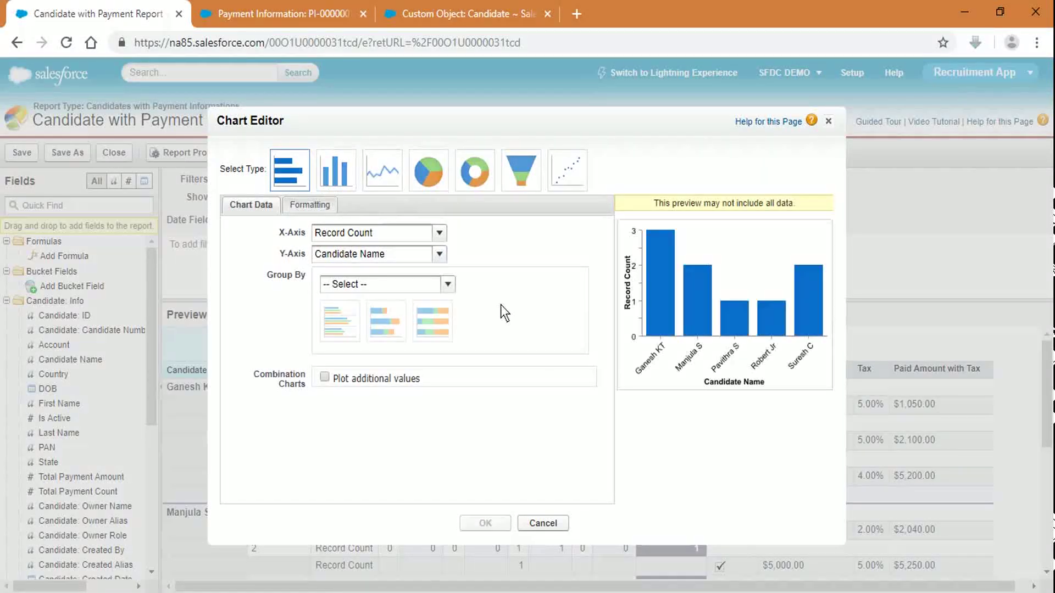
{"action": "left_click", "coordinate": [441, 232]}
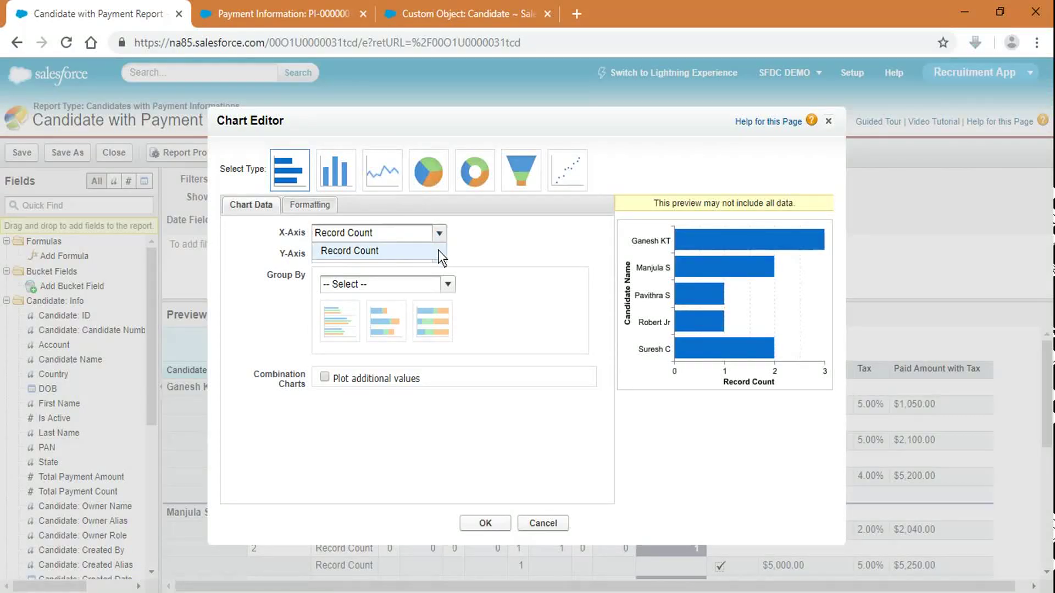
{"action": "left_click", "coordinate": [439, 250]}
Preview the bar chart with Installment, Country and State on the Y-axis, and set it back to Candidate Name
{"action": "left_click", "coordinate": [440, 254]}
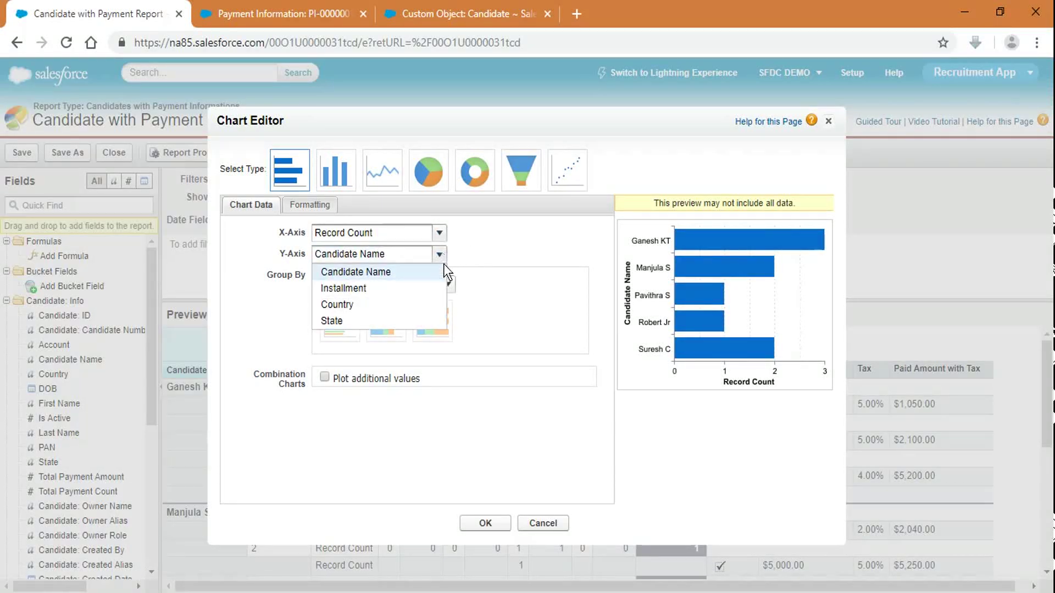
{"action": "left_click", "coordinate": [377, 289]}
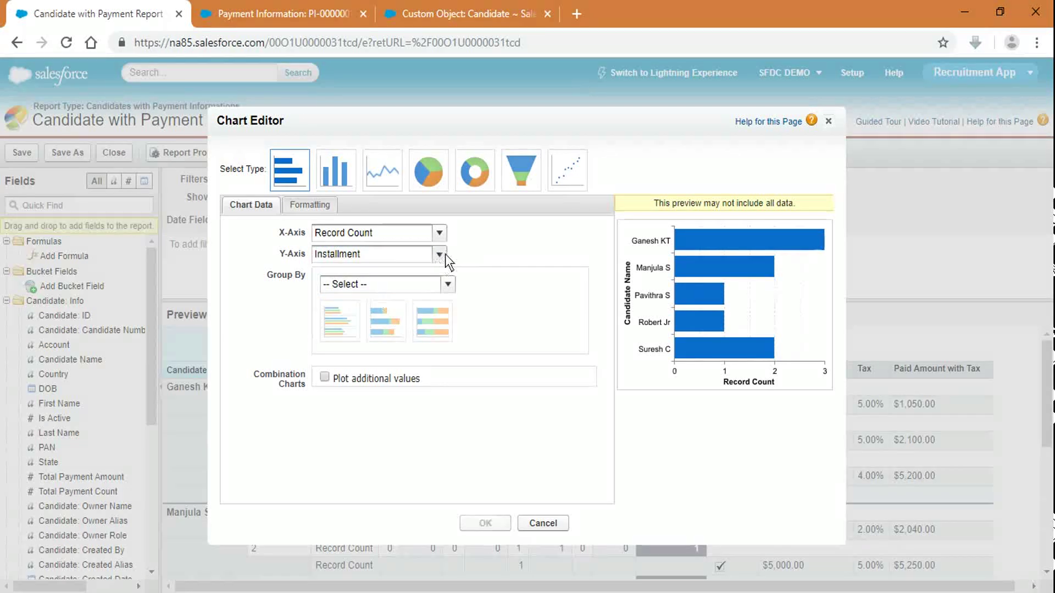
{"action": "left_click", "coordinate": [439, 254]}
{"action": "left_click", "coordinate": [389, 306]}
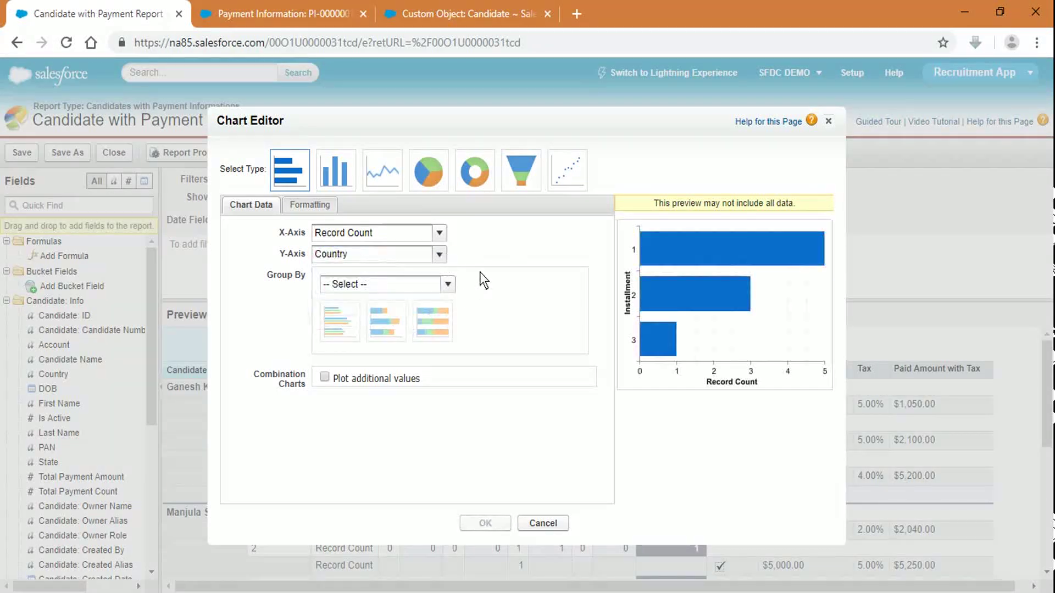
{"action": "left_click", "coordinate": [440, 255]}
{"action": "left_click", "coordinate": [382, 321]}
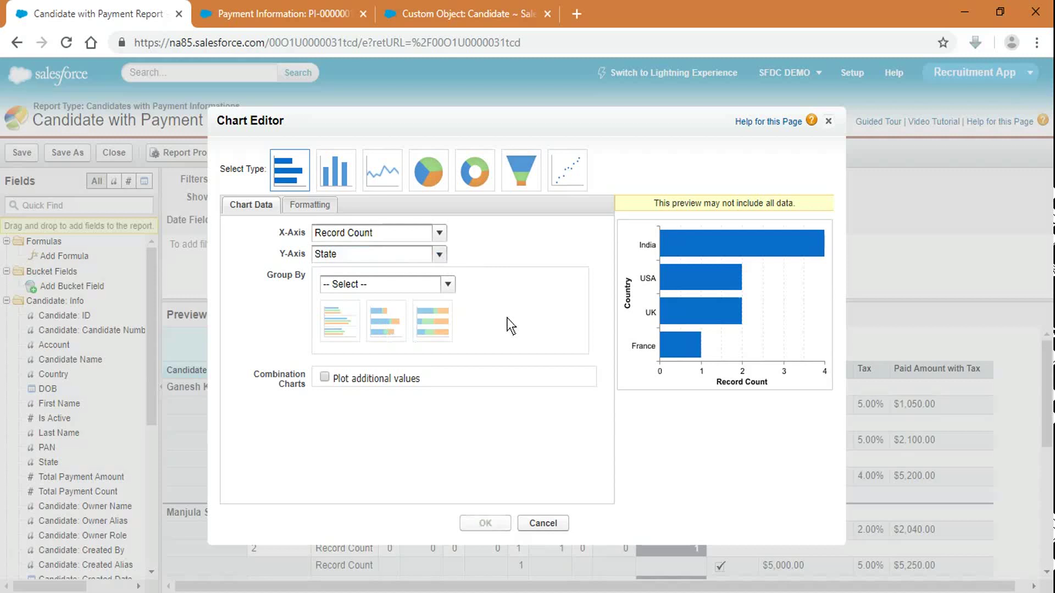
{"action": "left_click", "coordinate": [439, 255]}
{"action": "left_click", "coordinate": [368, 275]}
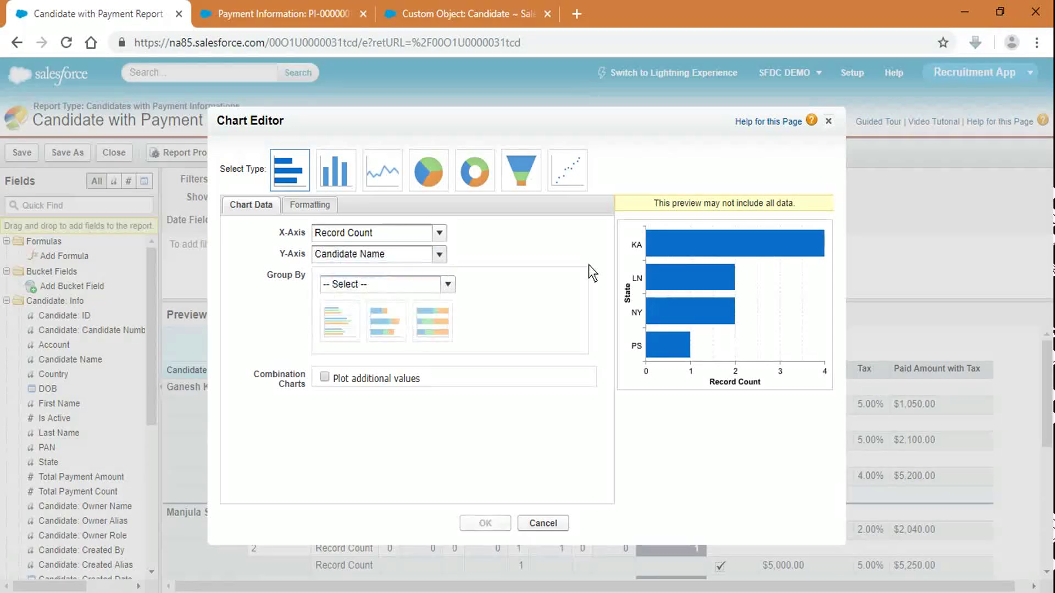
Try plotting Record Count as an additional value in a combination chart, and switch the additional values off again
{"action": "left_click", "coordinate": [324, 377]}
{"action": "left_click", "coordinate": [423, 405]}
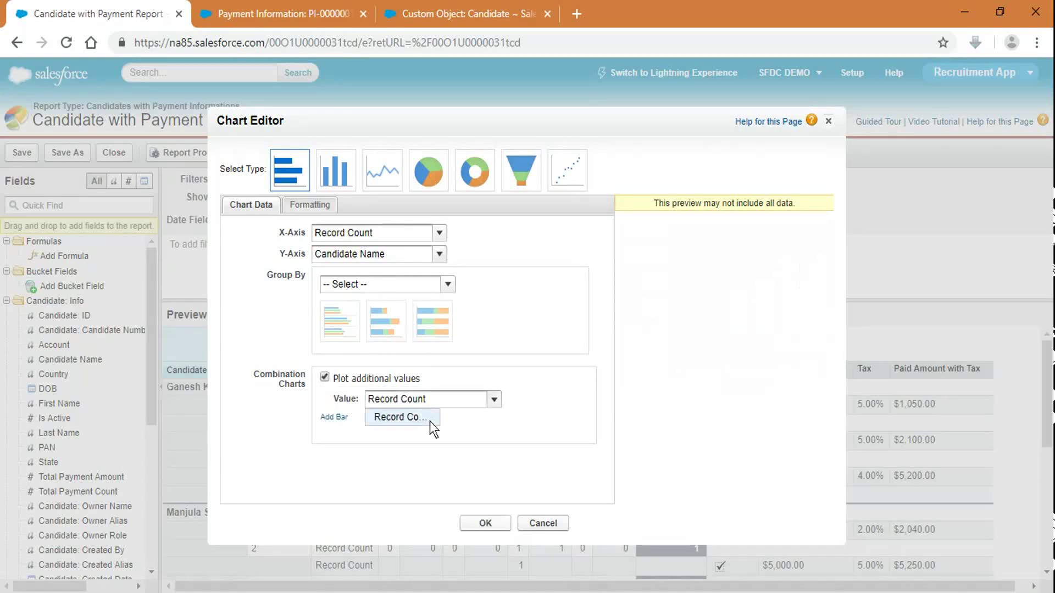
{"action": "left_click", "coordinate": [430, 421]}
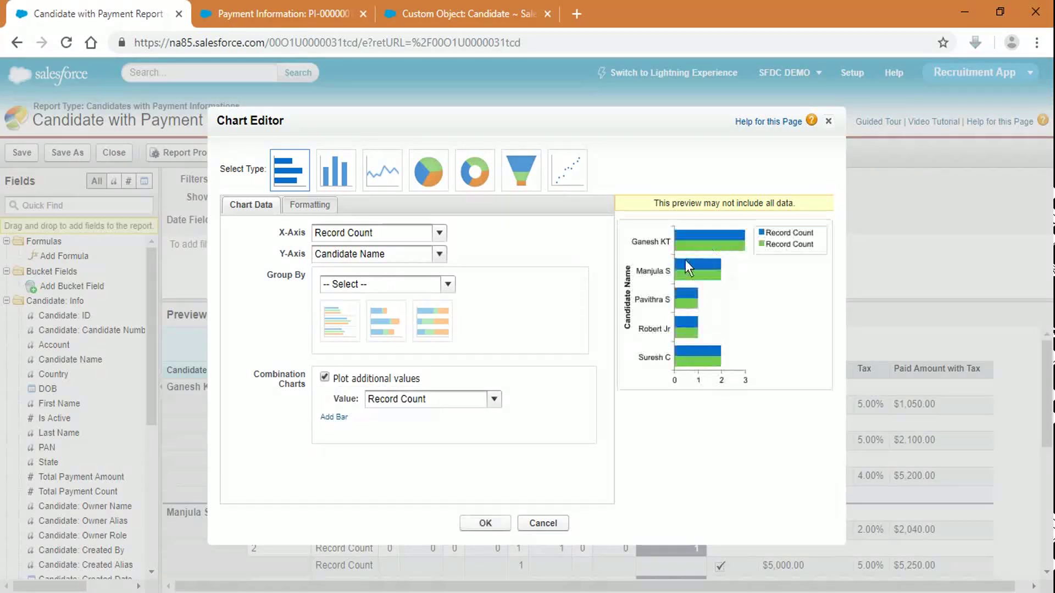
{"action": "left_click", "coordinate": [325, 378]}
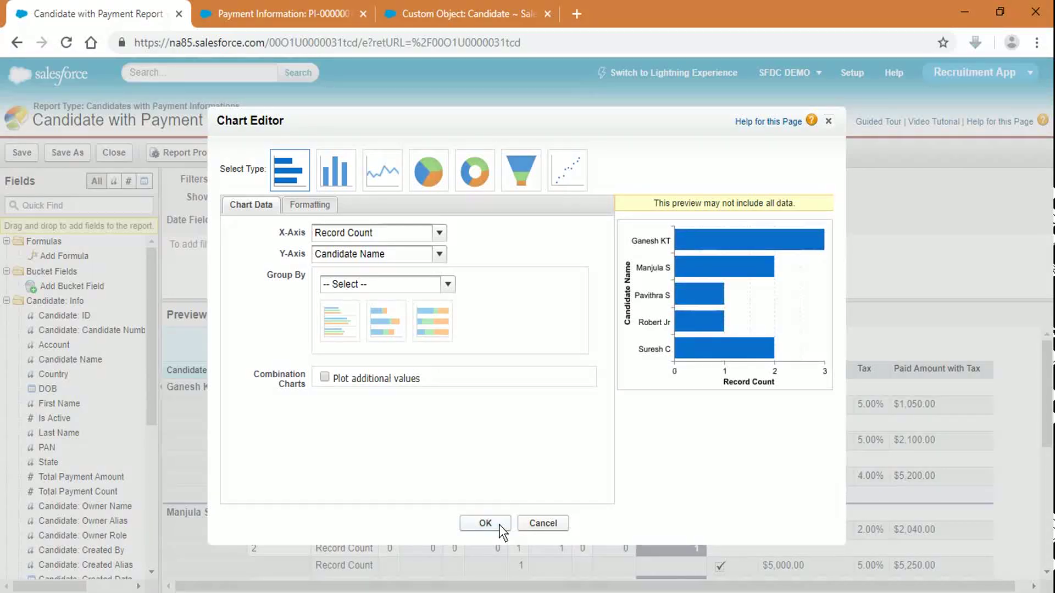
Give the chart the title Candidate Payment Info in its formatting settings
{"action": "left_click", "coordinate": [310, 202]}
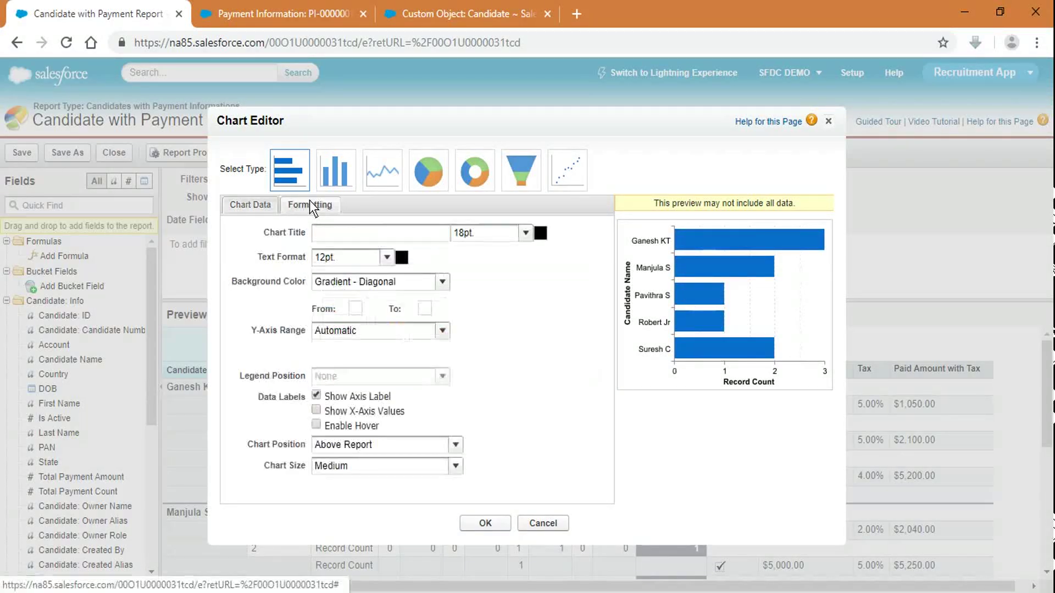
{"action": "left_click", "coordinate": [349, 236]}
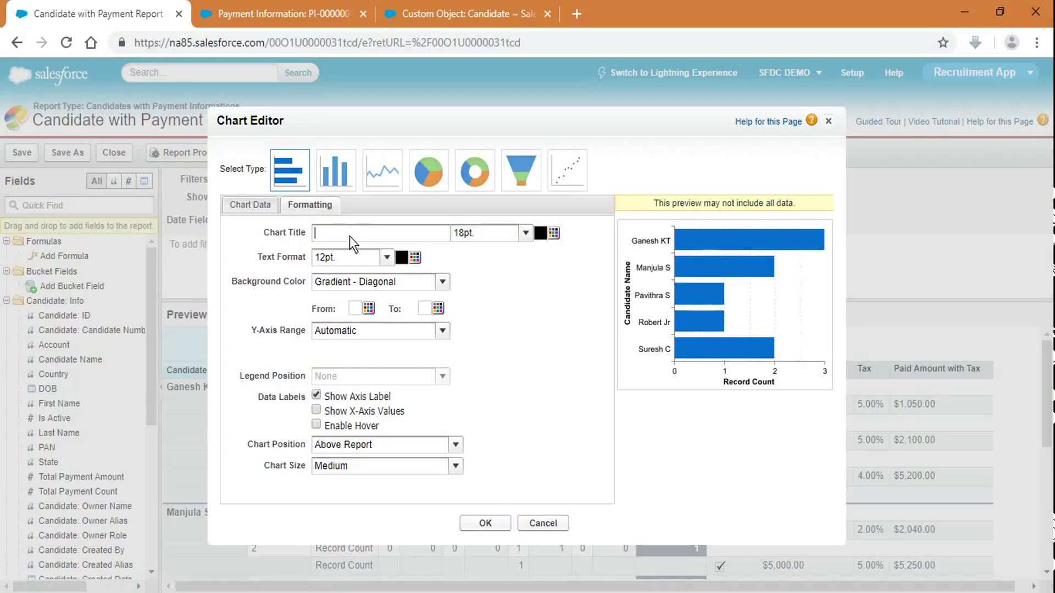
{"action": "type", "text": "P"}
{"action": "type", "text": "andidate "}
{"action": "type", "text": "Payment Info"}
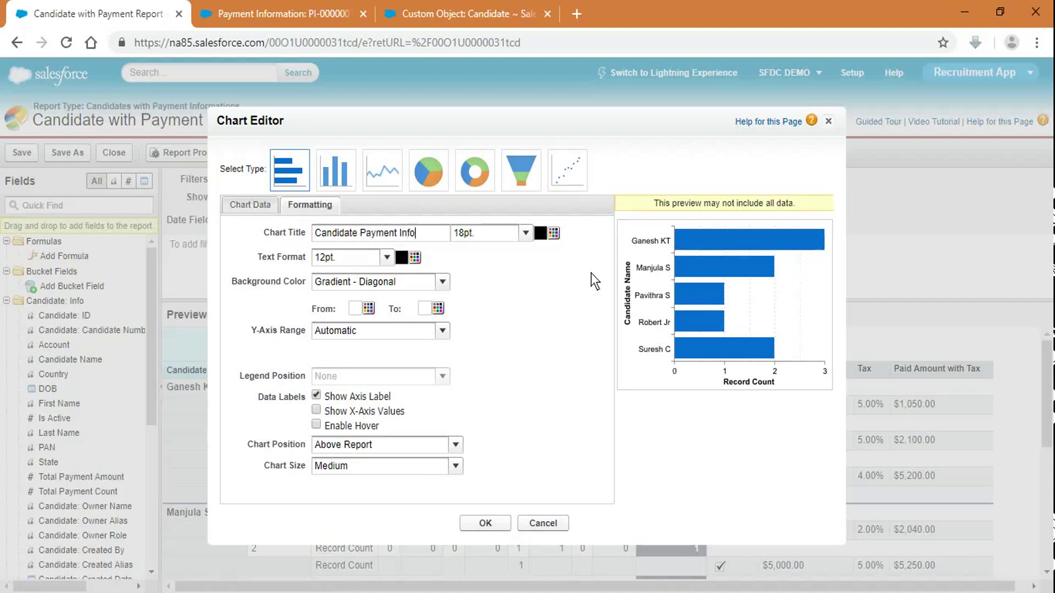
{"action": "key", "text": "Tab"}
{"action": "left_click_drag", "start_coordinate": [671, 223], "coordinate": [744, 245]}
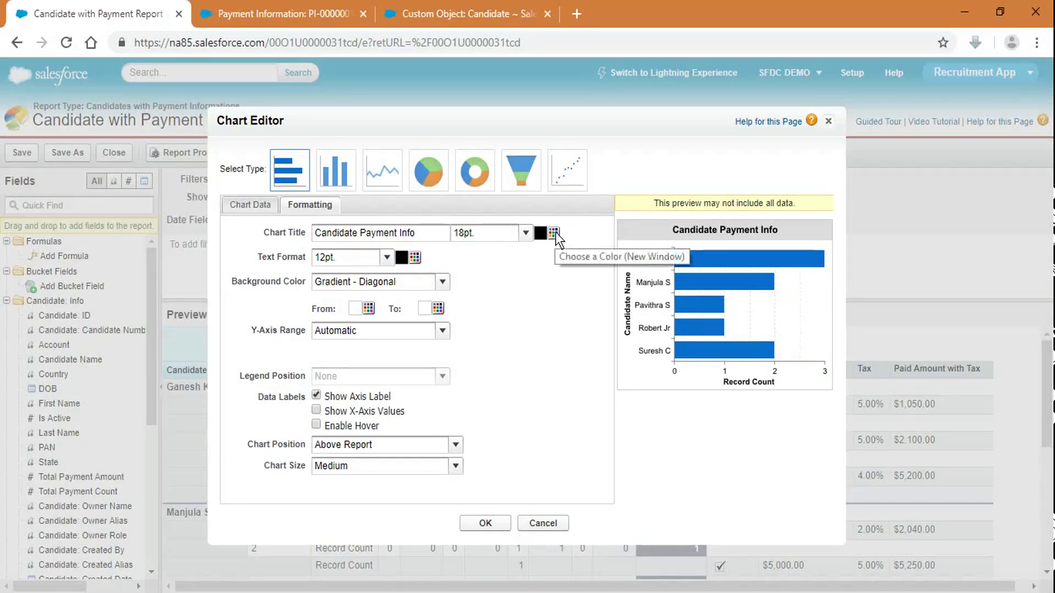
Try red as the chart's text colour, and set it back to black
{"action": "left_click", "coordinate": [416, 258]}
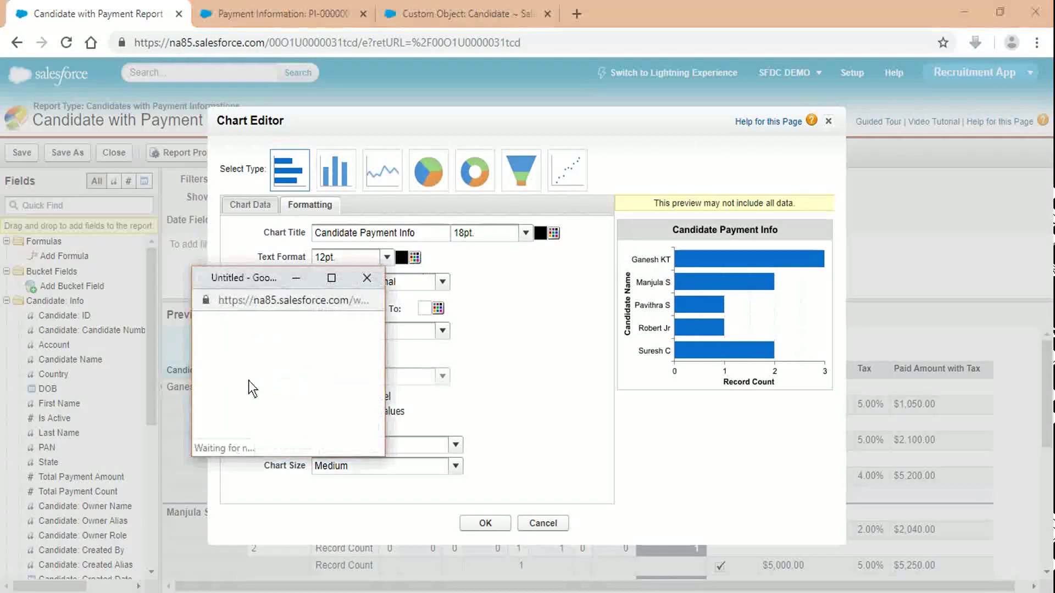
{"action": "left_click", "coordinate": [222, 364]}
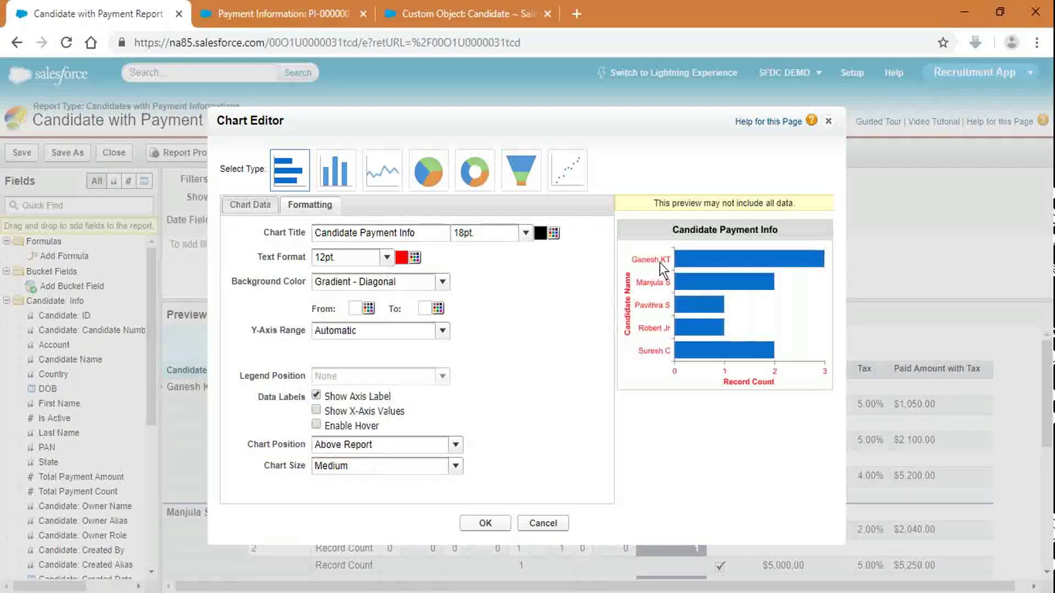
{"action": "left_click", "coordinate": [415, 258]}
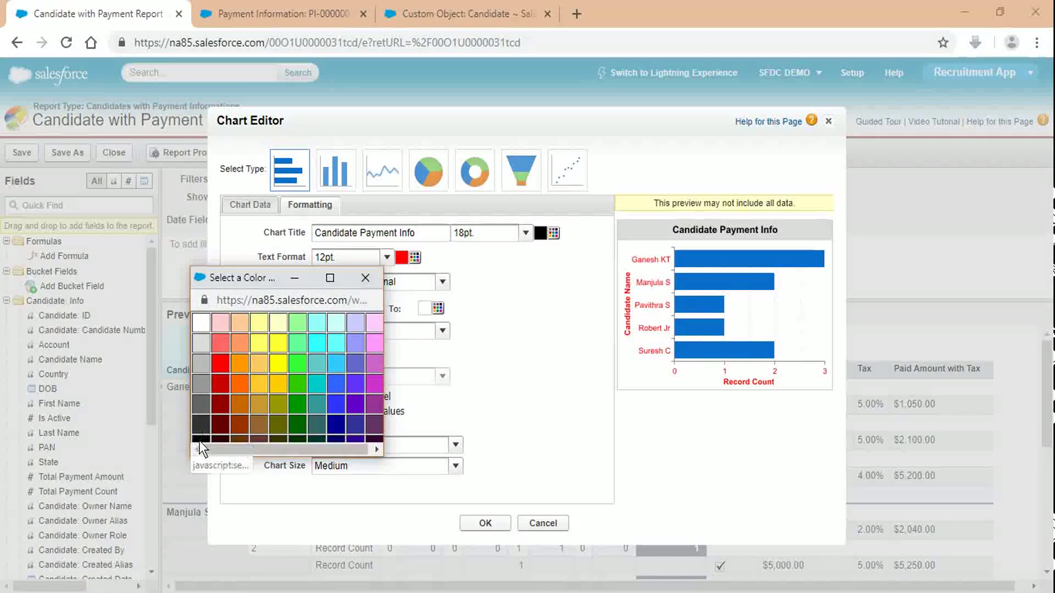
{"action": "left_click", "coordinate": [205, 417]}
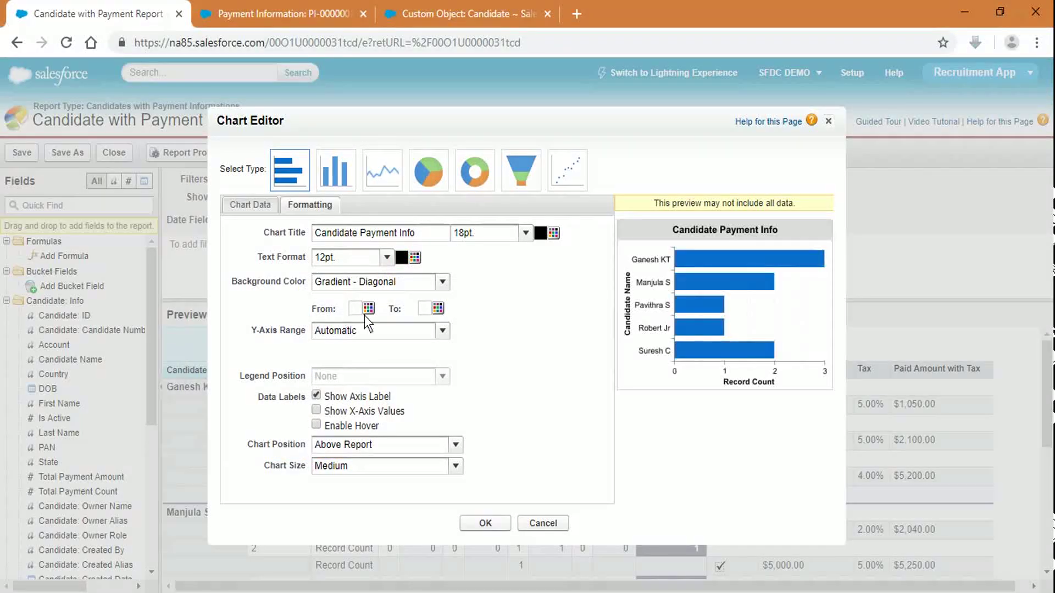
Set the chart background to Gradient - Top to Bottom, preview red as its starting colour and reset that to white
{"action": "left_click", "coordinate": [339, 283]}
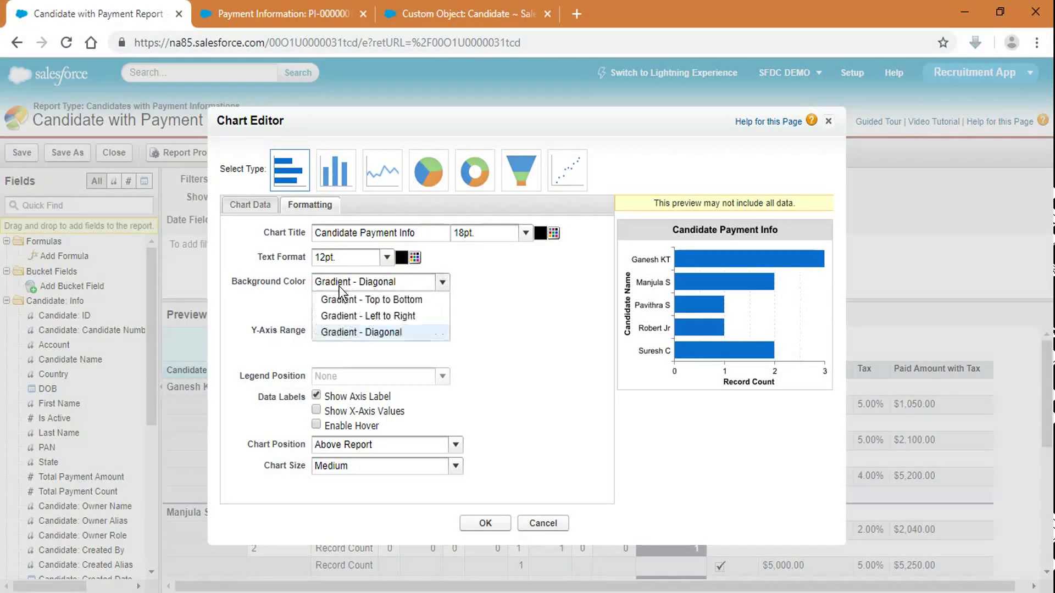
{"action": "left_click", "coordinate": [385, 299]}
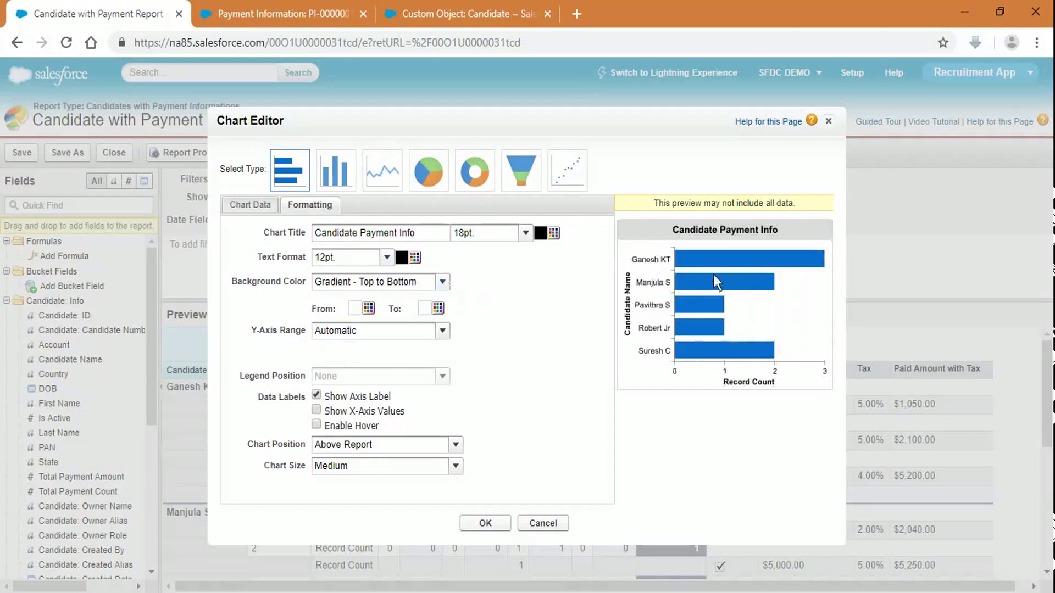
{"action": "left_click", "coordinate": [368, 308]}
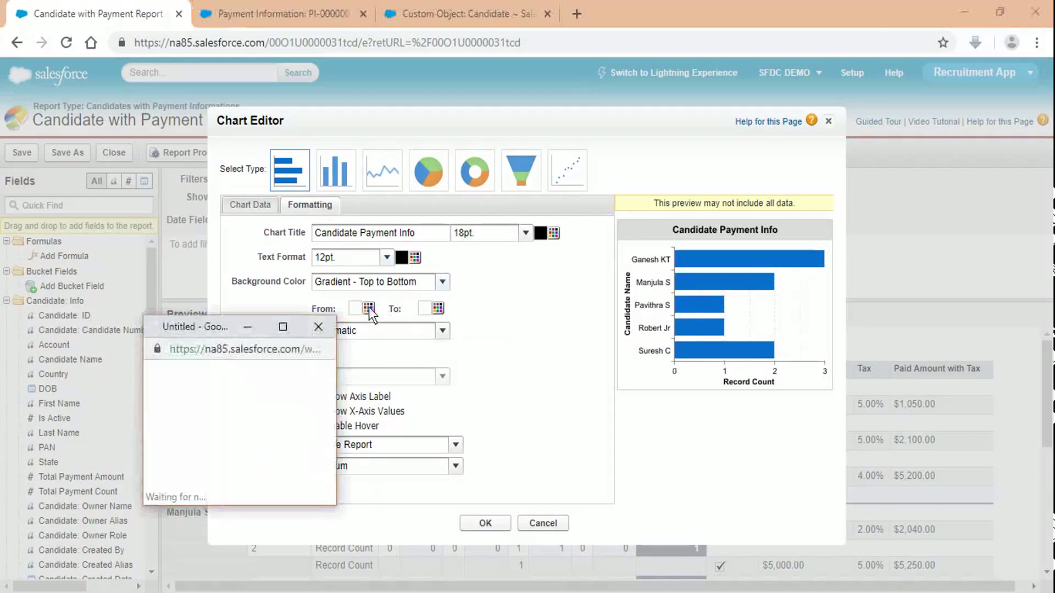
{"action": "left_click", "coordinate": [178, 410]}
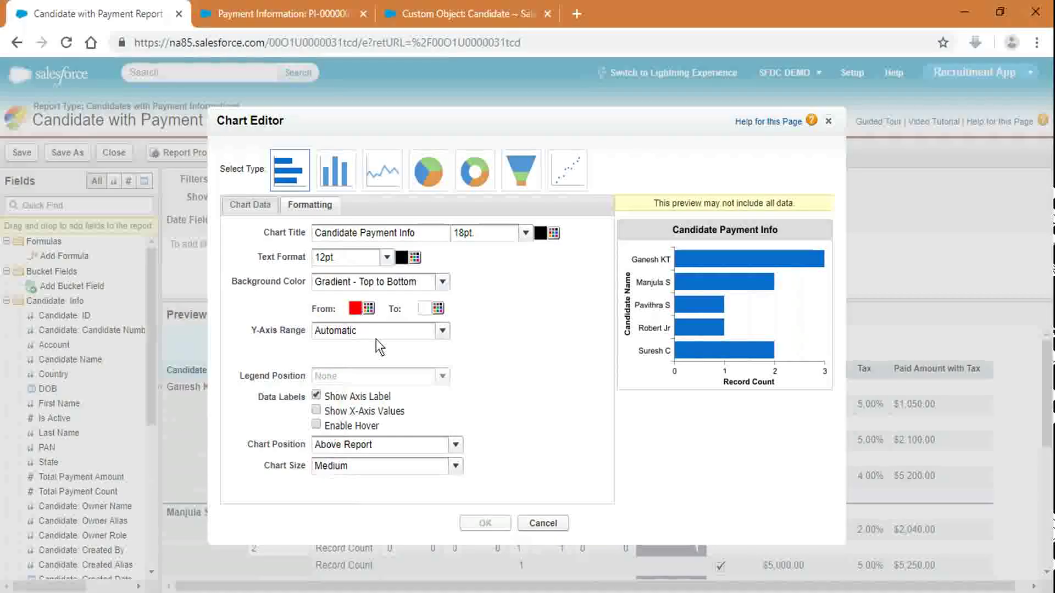
{"action": "left_click", "coordinate": [369, 307]}
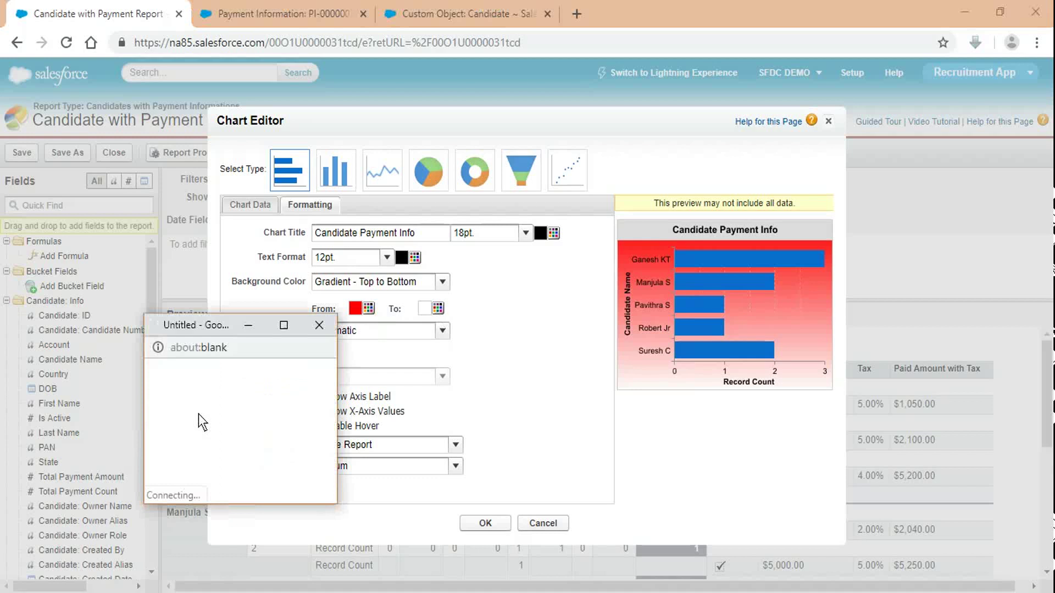
{"action": "left_click", "coordinate": [160, 373]}
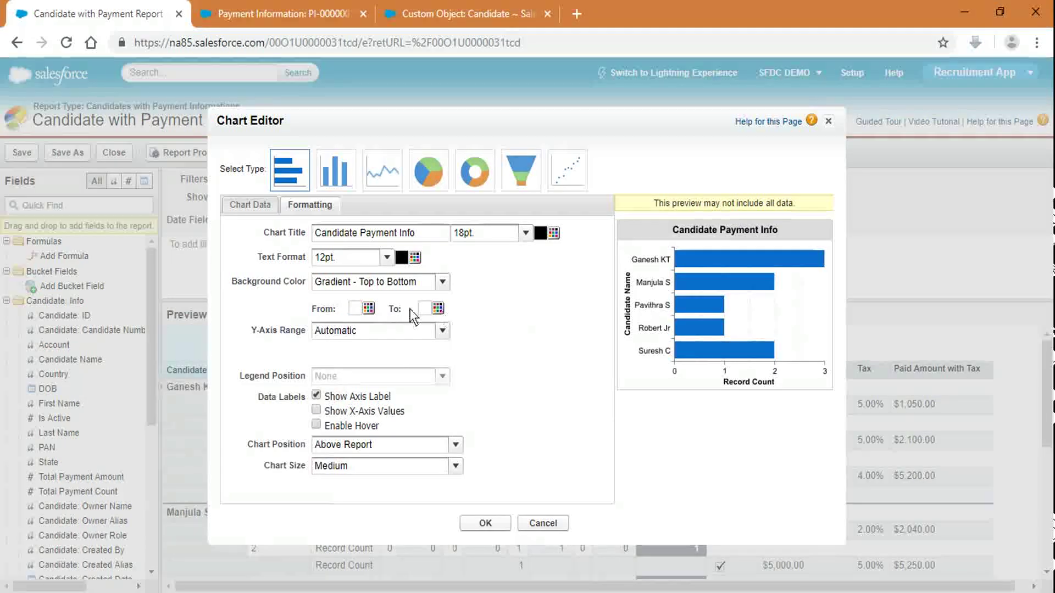
Preview the Manual option for the Y-axis range, and set the range back to Automatic
{"action": "left_click", "coordinate": [443, 331]}
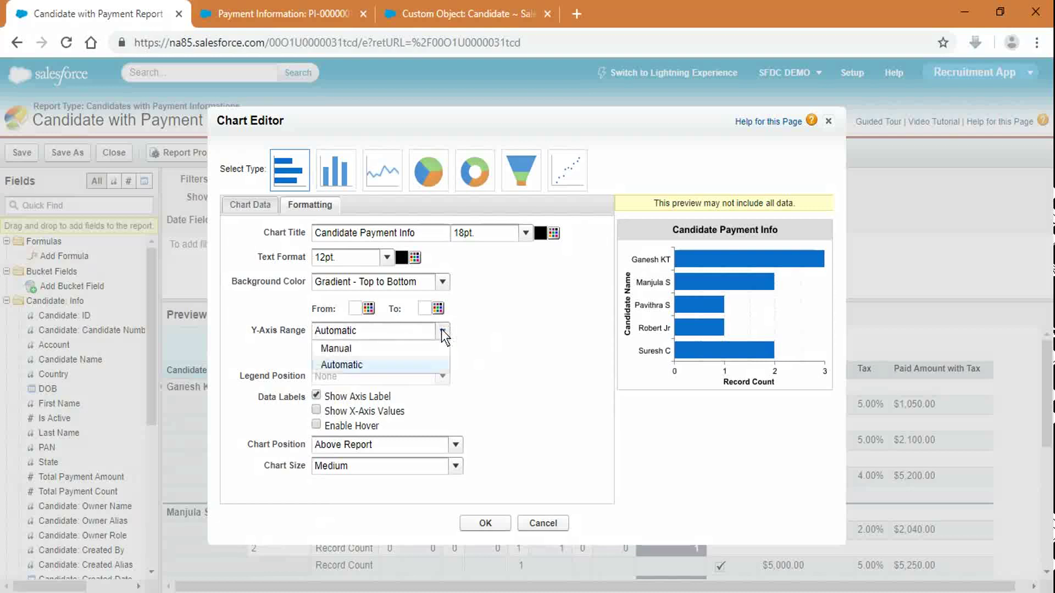
{"action": "left_click", "coordinate": [385, 347]}
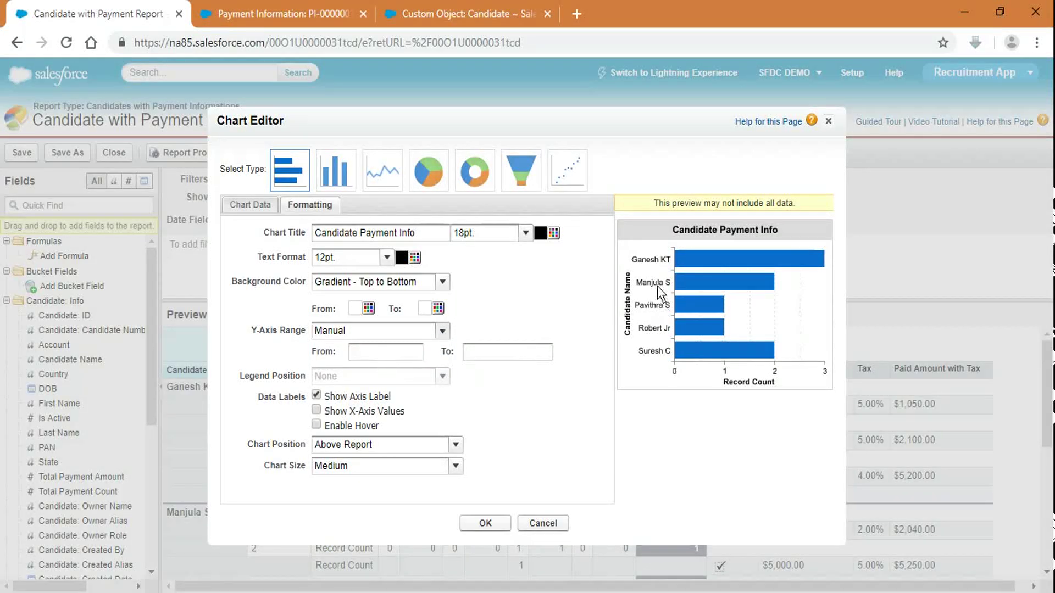
{"action": "left_click", "coordinate": [442, 331]}
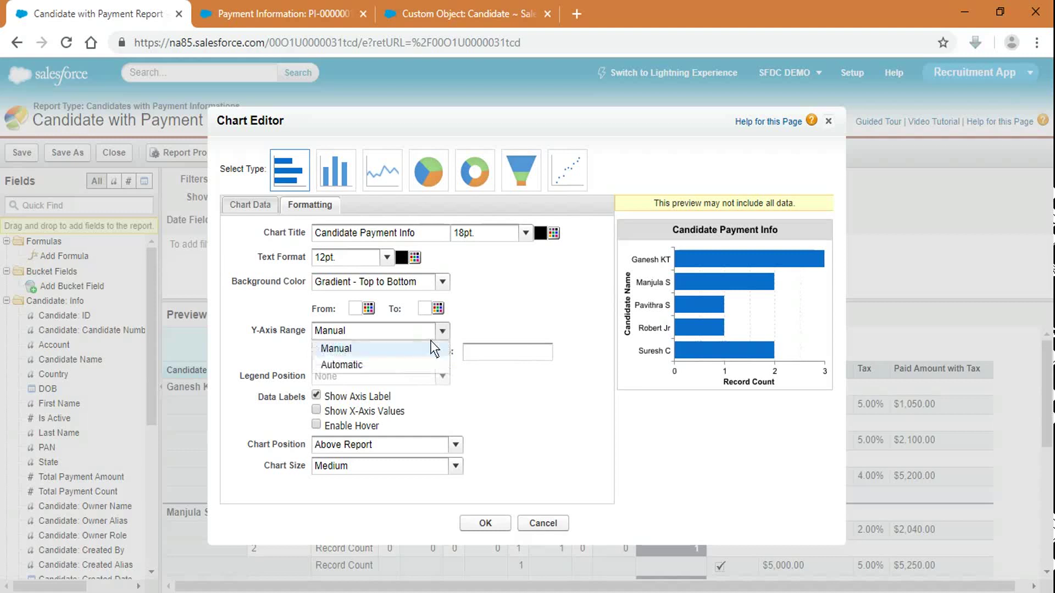
{"action": "left_click", "coordinate": [374, 364]}
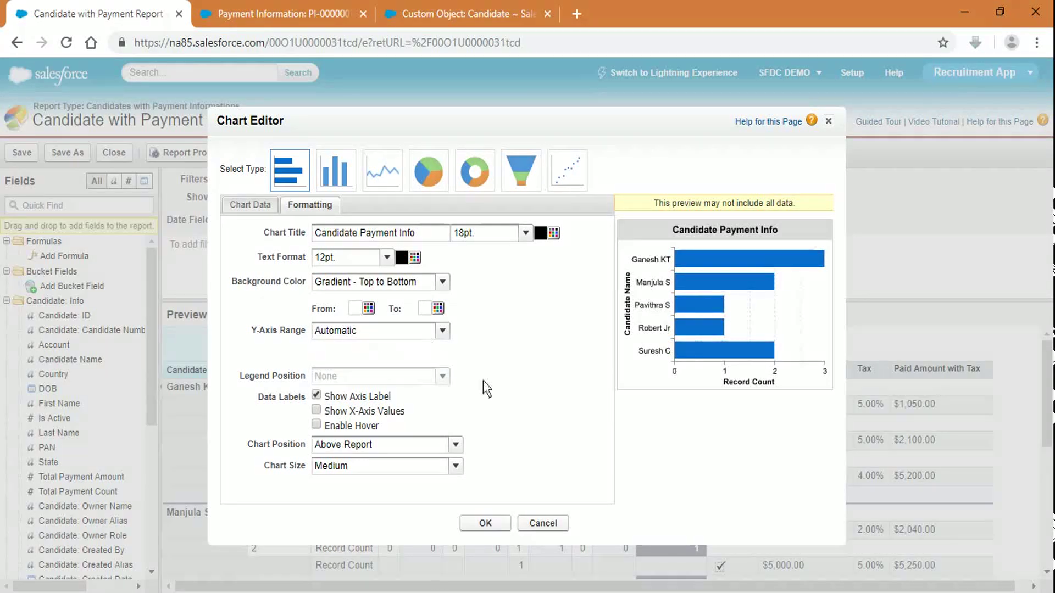
Preview the axis label and X-axis value options, leaving Show Axis Label and Enable Hover on and Show X-Axis Values off
{"action": "left_click", "coordinate": [318, 410]}
{"action": "left_click", "coordinate": [316, 395]}
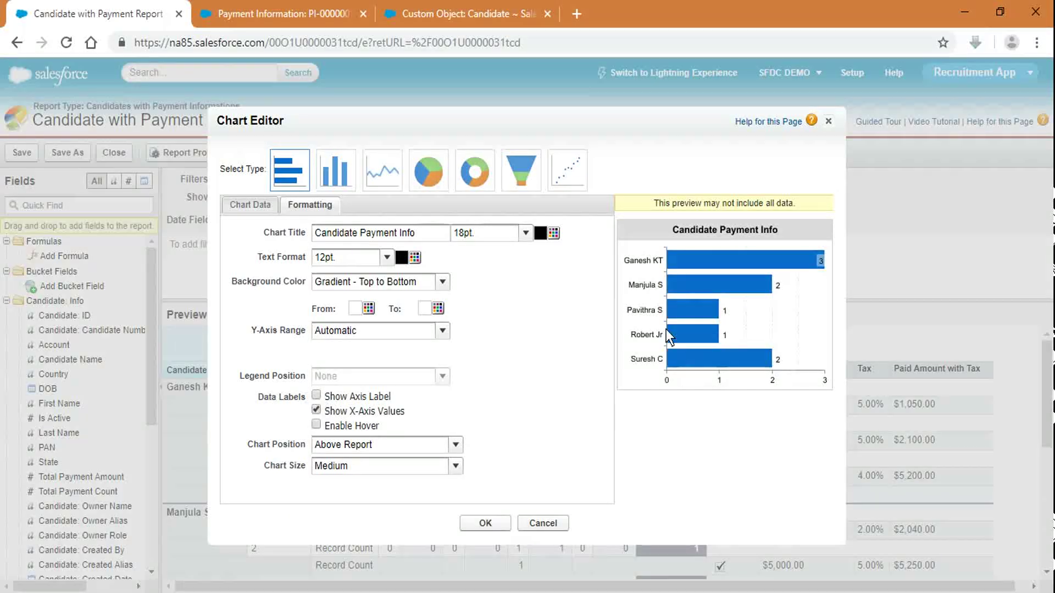
{"action": "left_click", "coordinate": [316, 395]}
{"action": "left_click", "coordinate": [316, 424]}
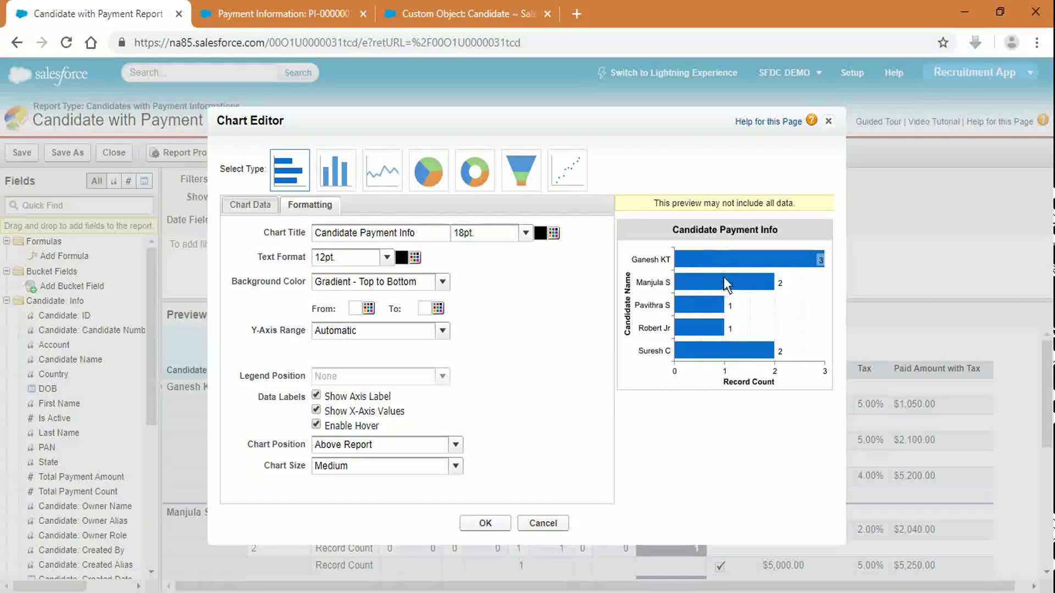
{"action": "left_click", "coordinate": [316, 410]}
Check the chart position options, set the chart size to Tiny, and apply the chart to the report
{"action": "left_click", "coordinate": [456, 445]}
{"action": "left_click", "coordinate": [458, 445]}
{"action": "left_click", "coordinate": [454, 471]}
{"action": "left_click", "coordinate": [389, 483]}
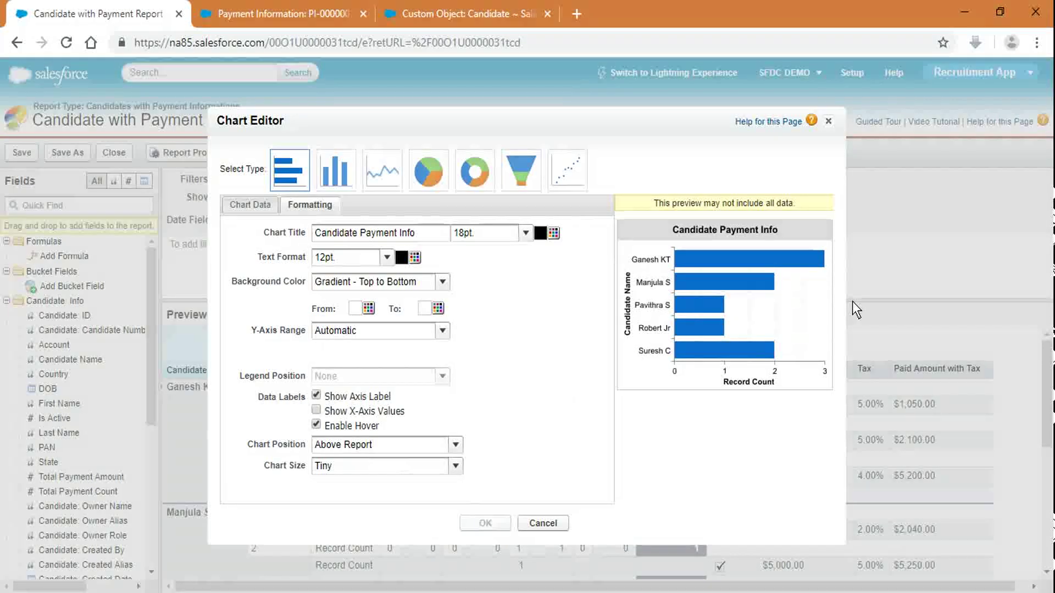
{"action": "left_click", "coordinate": [485, 523]}
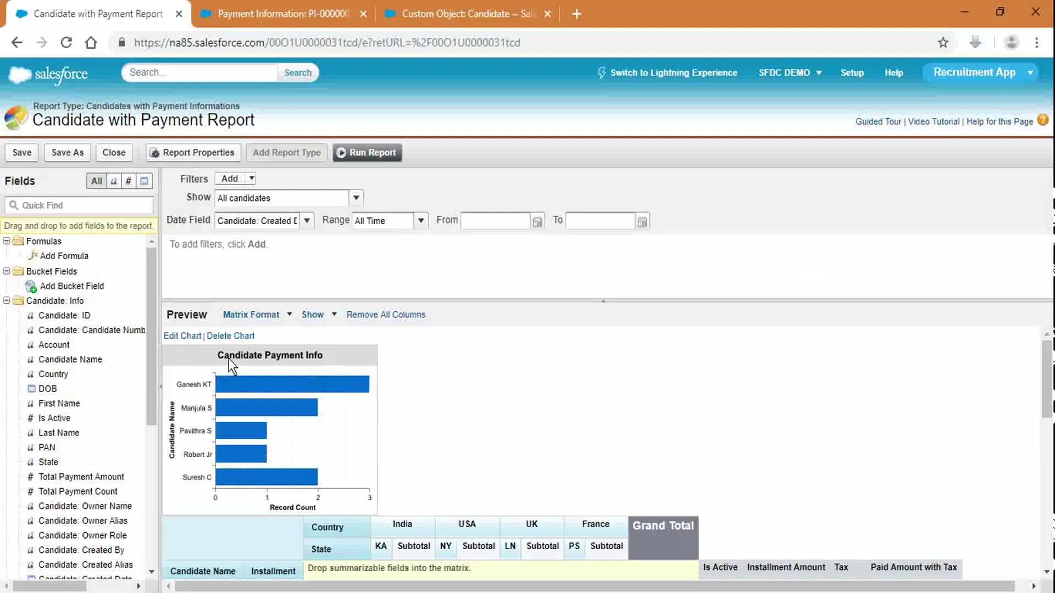
Edit the chart to set its position to Below Report, and check its placement relative to the matrix in the preview
{"action": "left_click", "coordinate": [183, 335]}
{"action": "left_click", "coordinate": [299, 204]}
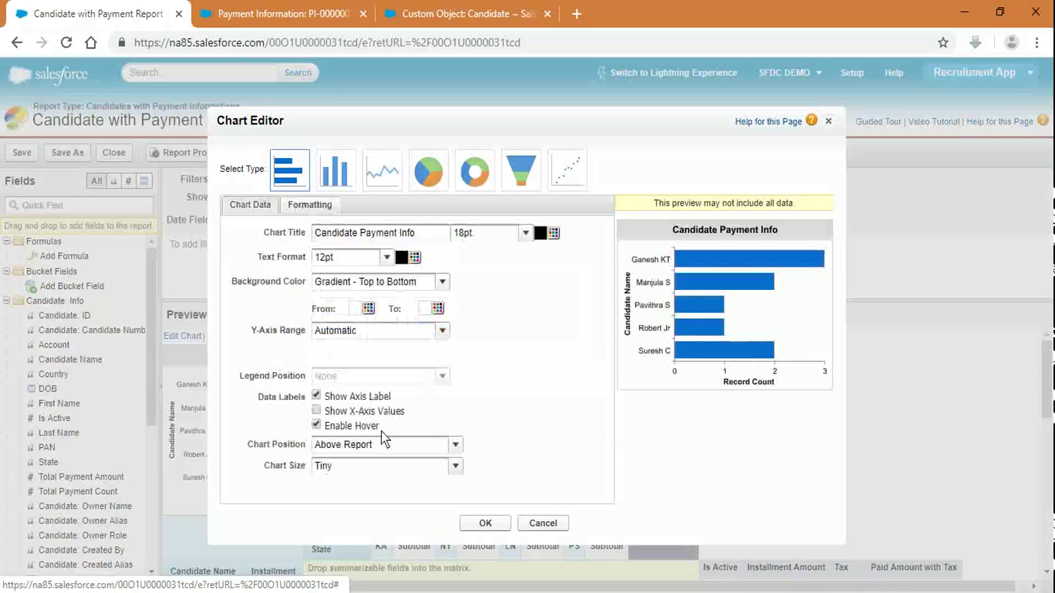
{"action": "left_click", "coordinate": [366, 444]}
{"action": "left_click", "coordinate": [353, 481]}
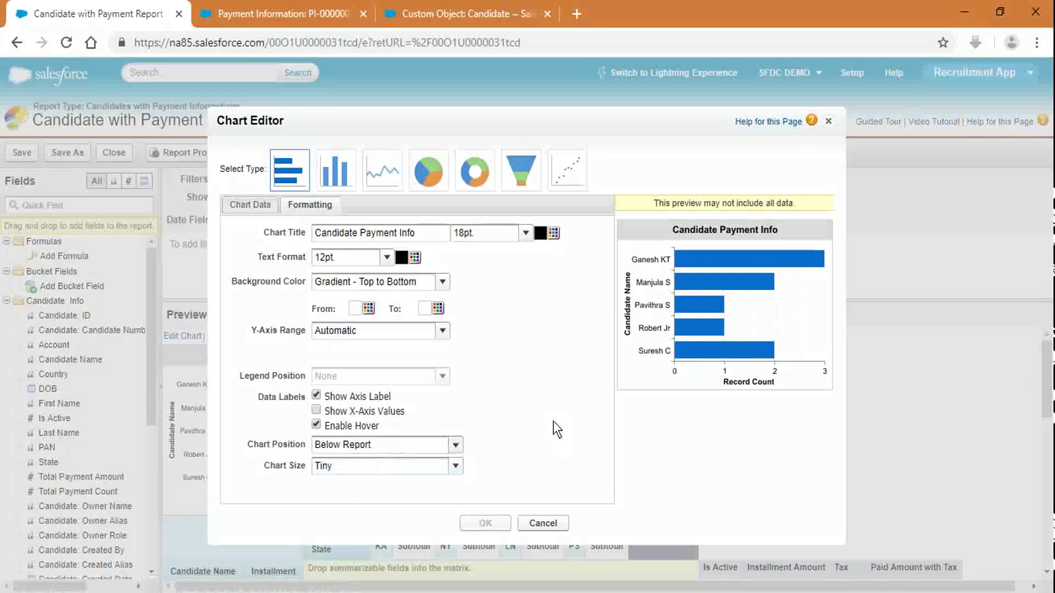
{"action": "left_click", "coordinate": [485, 523]}
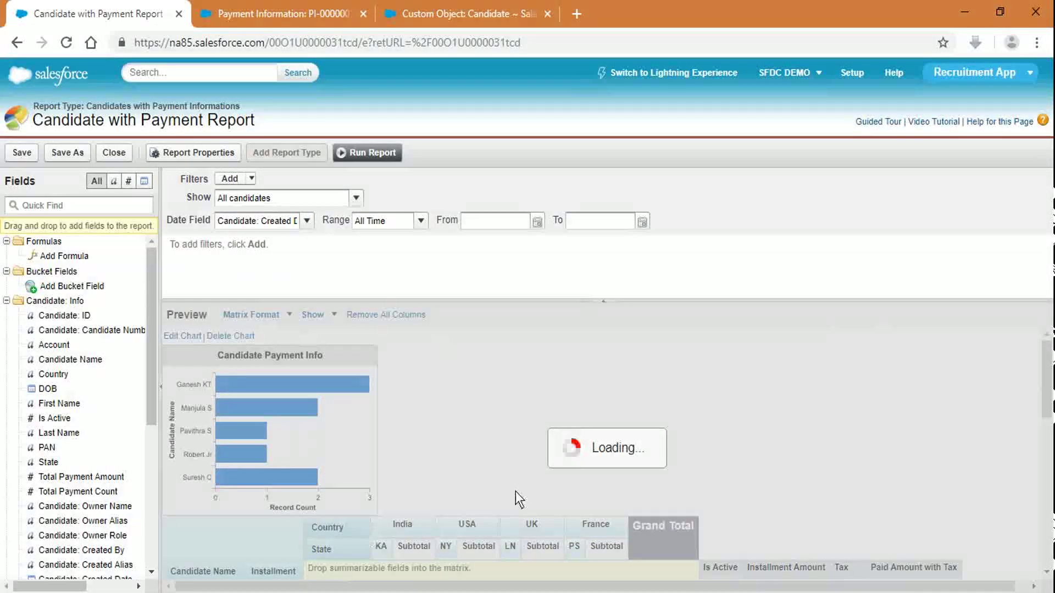
{"action": "scroll", "coordinate": [421, 397], "scroll_direction": "down", "scroll_amount": 10}
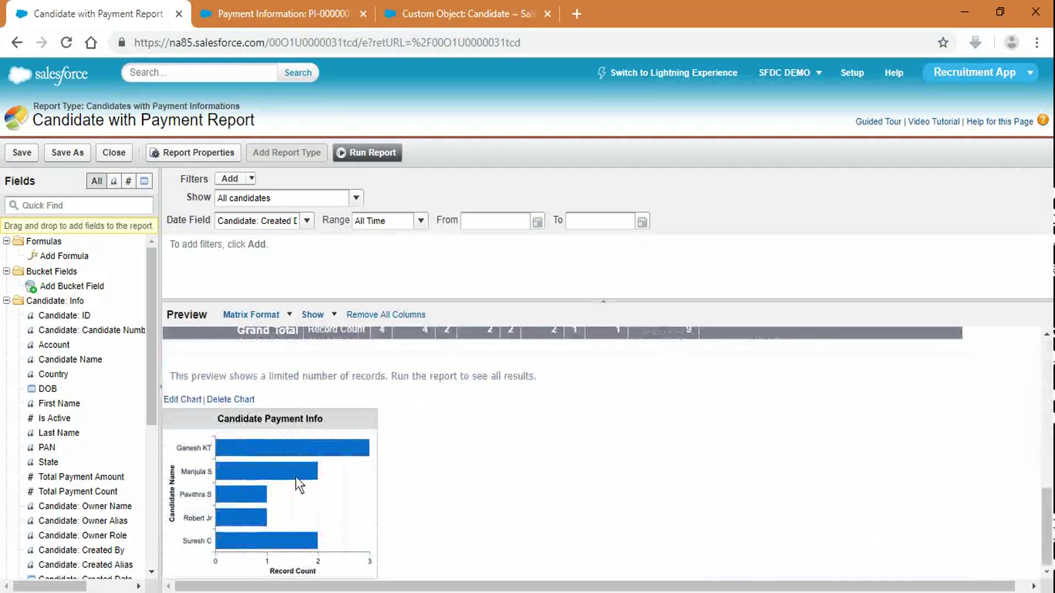
{"action": "scroll", "coordinate": [503, 437], "scroll_direction": "up", "scroll_amount": 10}
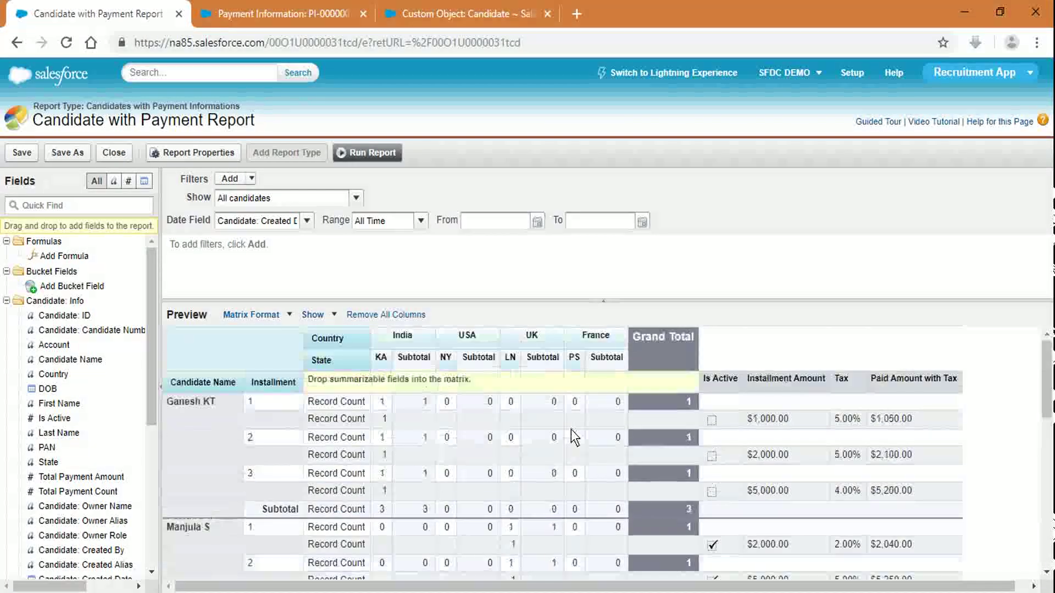
{"action": "scroll", "coordinate": [596, 344], "scroll_direction": "down", "scroll_amount": 10}
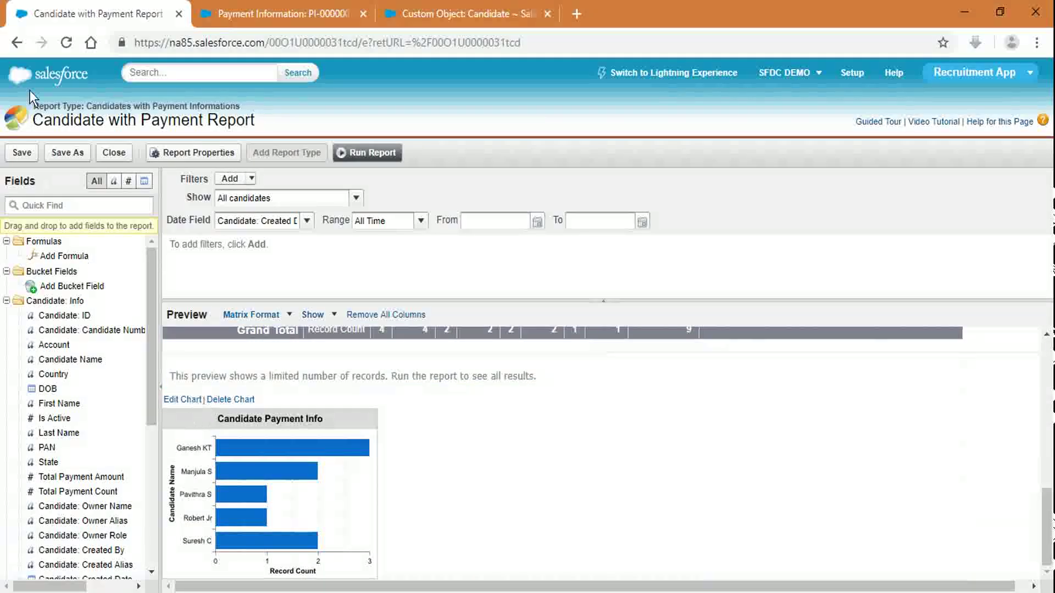
Save the report, and review the preview from the matrix down to the chart
{"action": "left_click", "coordinate": [29, 154]}
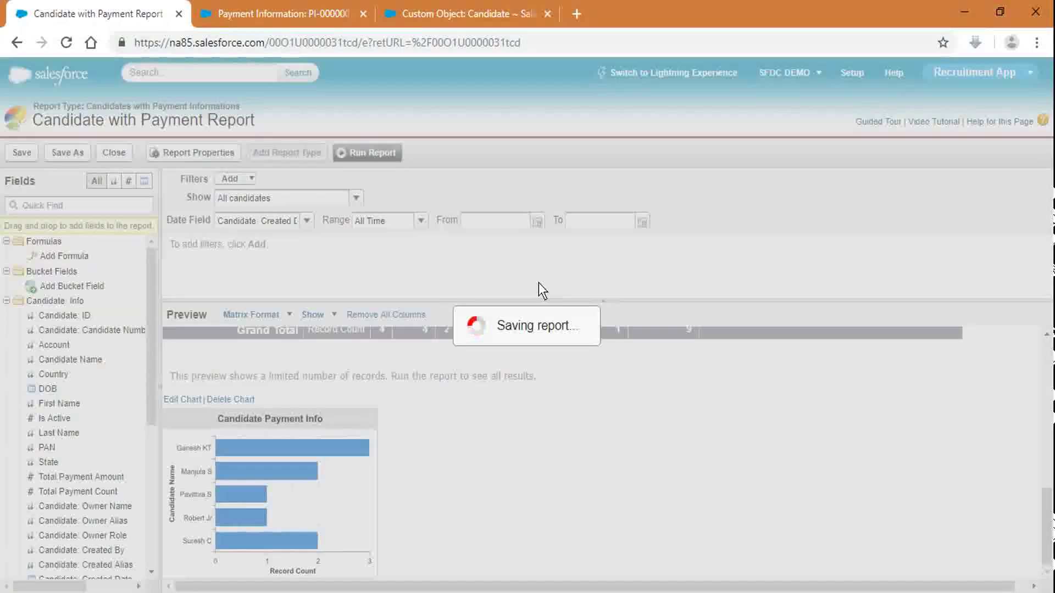
{"action": "scroll", "coordinate": [407, 408], "scroll_direction": "up", "scroll_amount": 5}
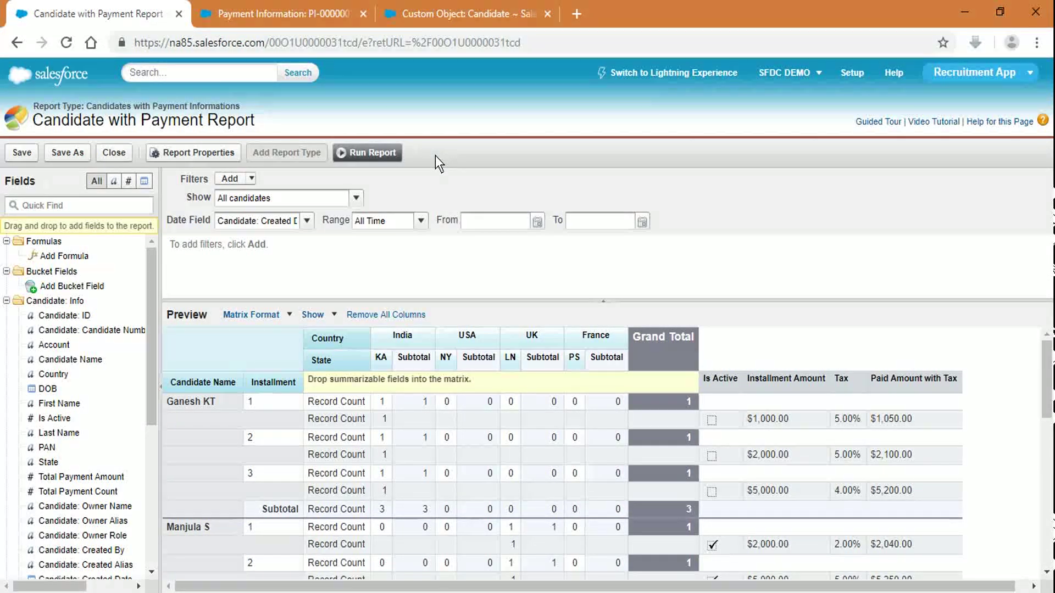
{"action": "scroll", "coordinate": [967, 384], "scroll_direction": "down", "scroll_amount": 8}
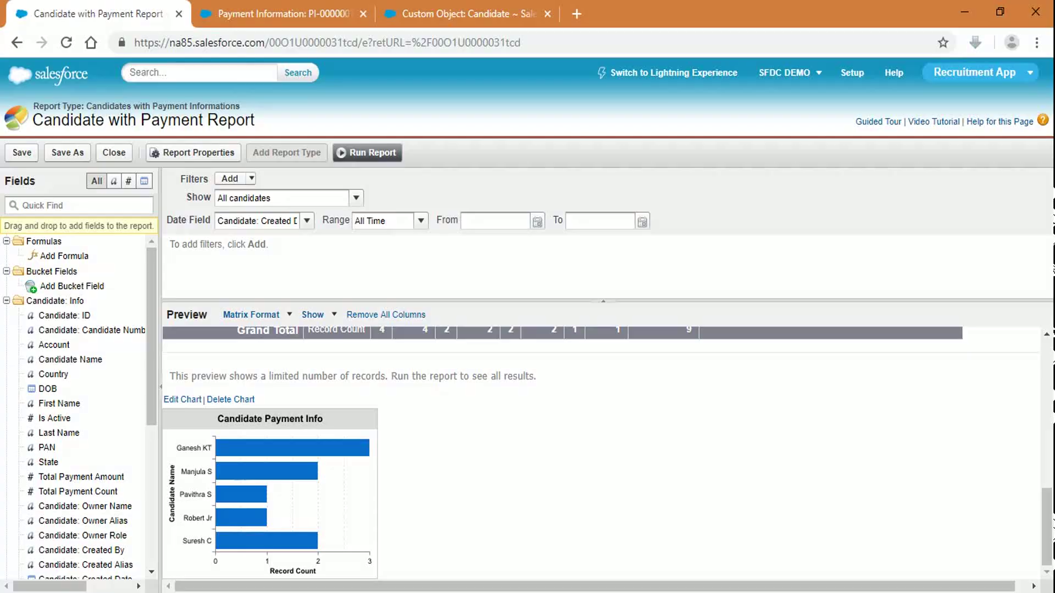
Switch to the Class 9.pptx presentation in PowerPoint and go to the Dashboards slide
{"action": "key", "text": "alt+Tab"}
{"action": "key", "text": "Page_Down"}
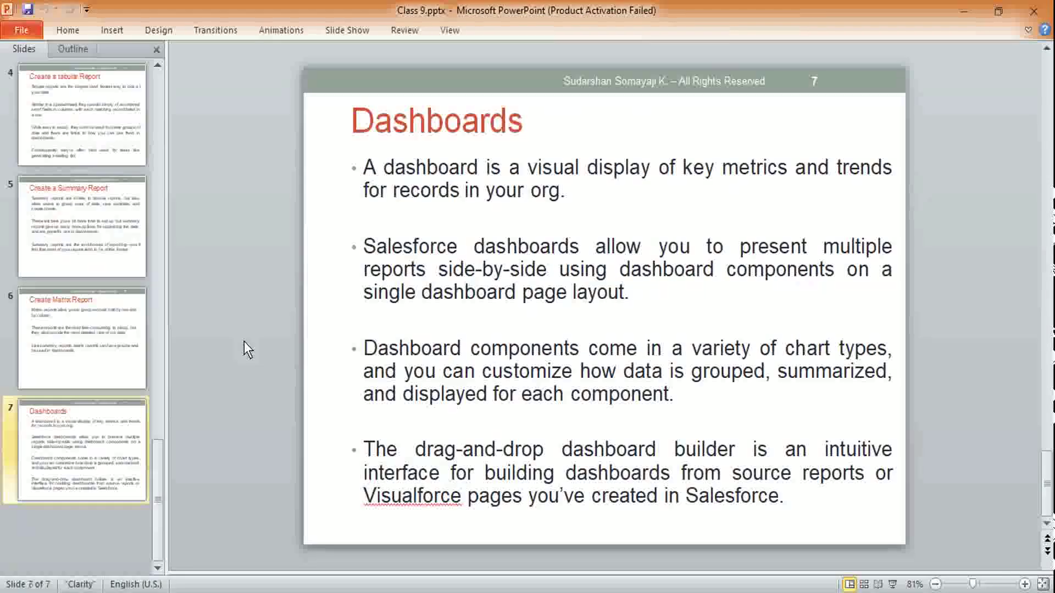